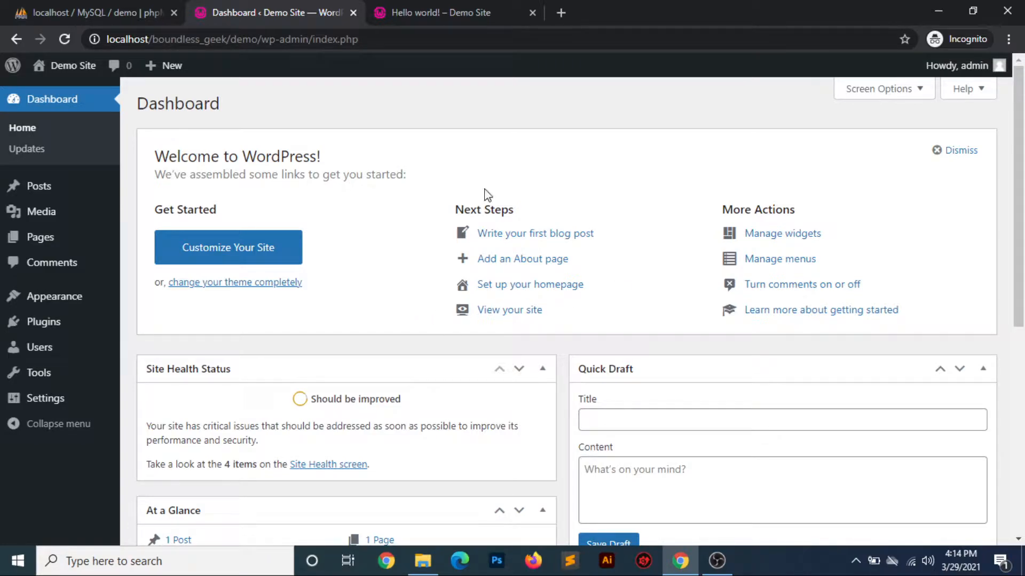
# Look over the WordPress dashboard's widgets and its main navigation entries
pyautogui.scroll(-5, 400, 356)
pyautogui.scroll(-2, 402, 357)
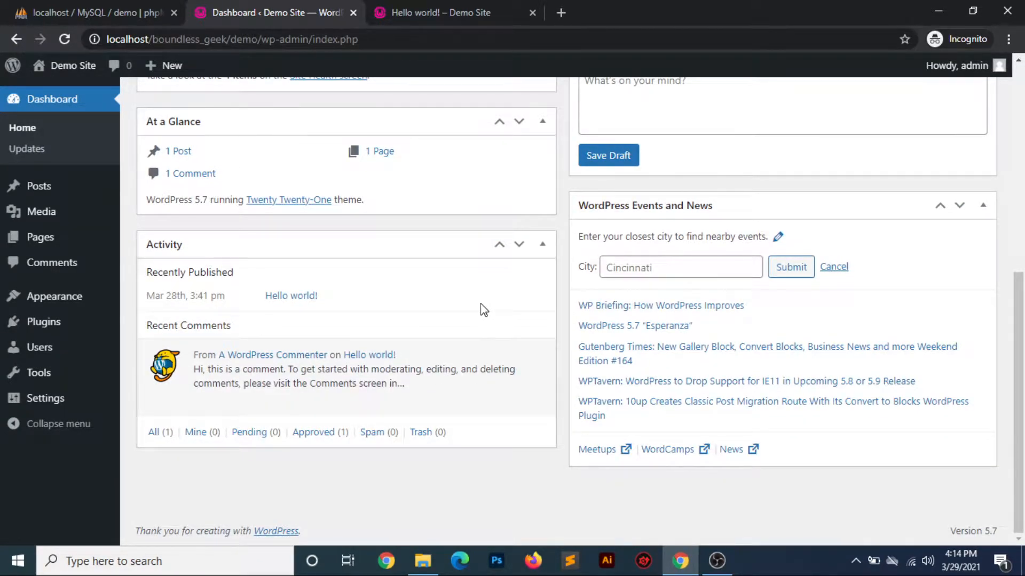
pyautogui.scroll(6, 484, 310)
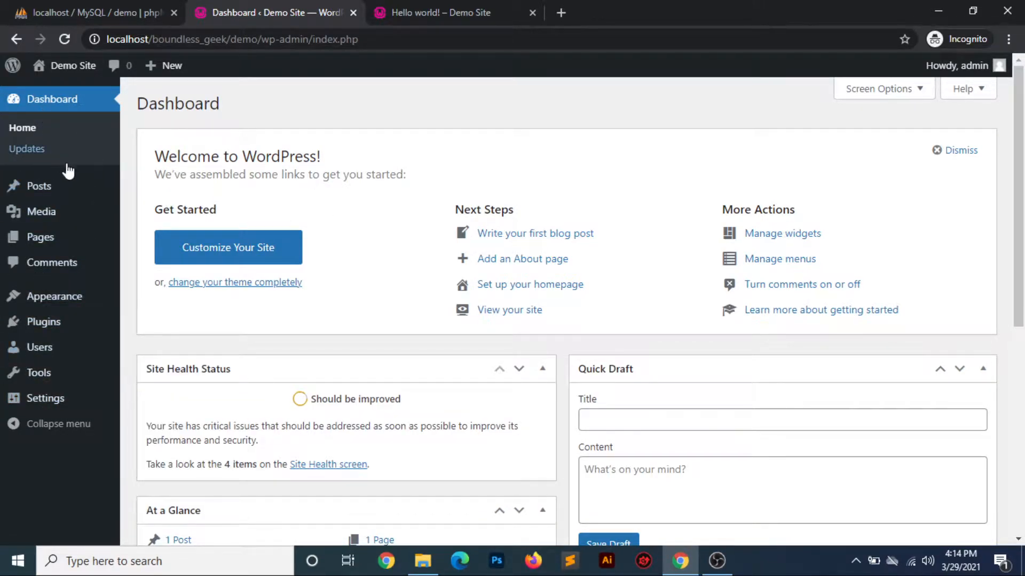
pyautogui.moveTo(74, 189)
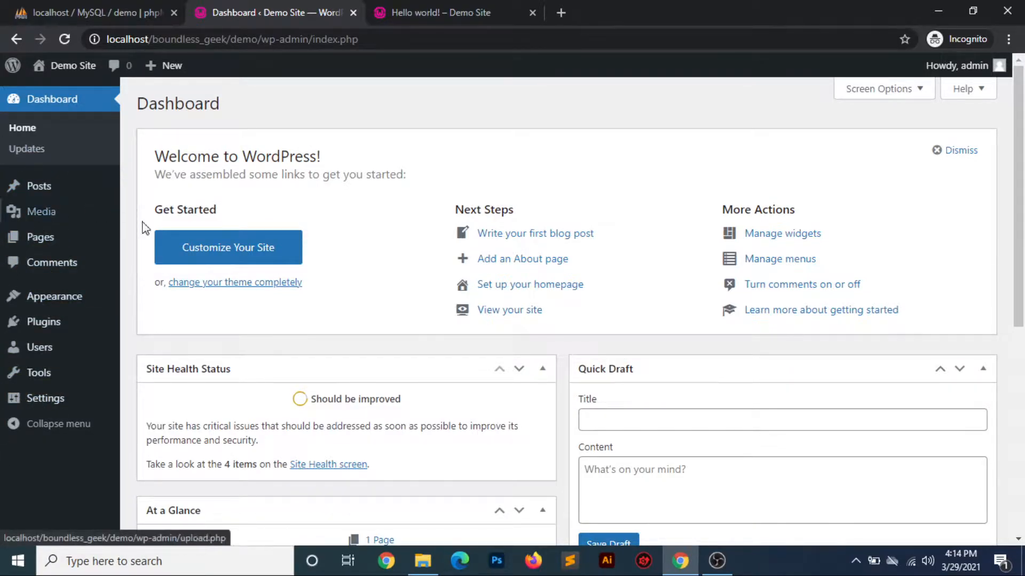
# View the public Hello world! post, then open the Demo Site home page and look through it
pyautogui.click(450, 12)
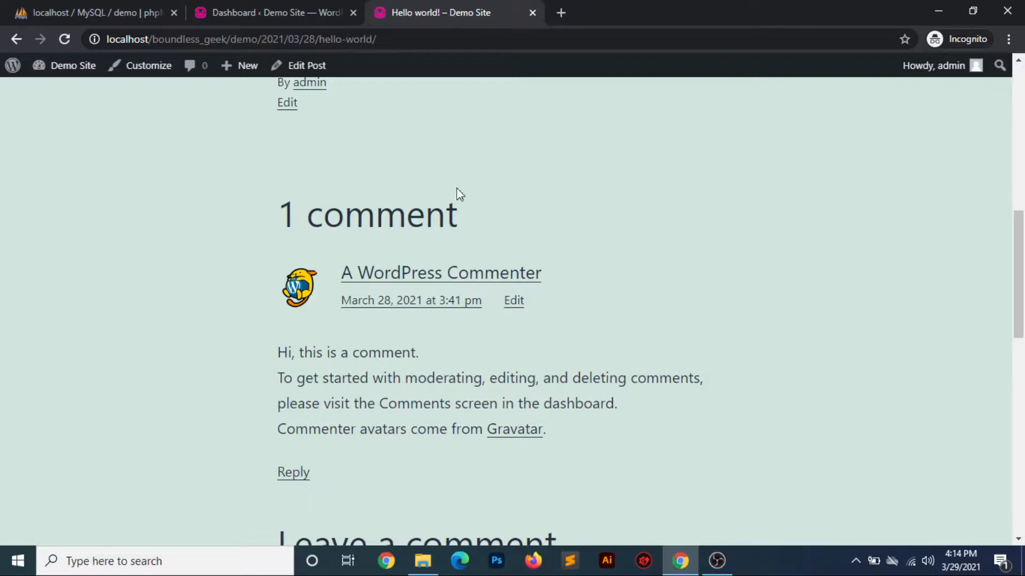
pyautogui.scroll(10, 714, 450)
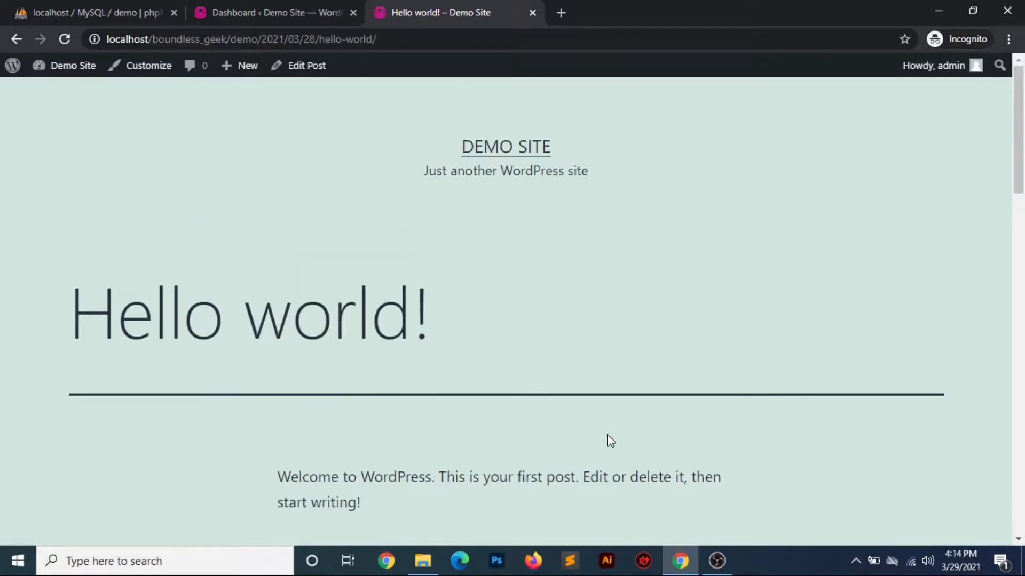
pyautogui.click(520, 155)
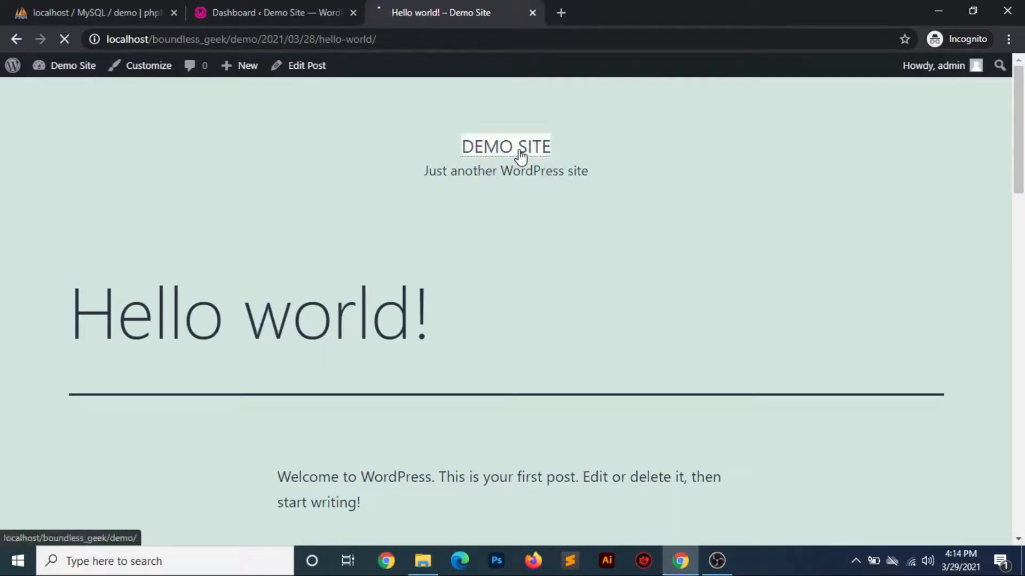
pyautogui.scroll(-5, 640, 272)
pyautogui.scroll(-3, 640, 274)
pyautogui.scroll(8, 640, 275)
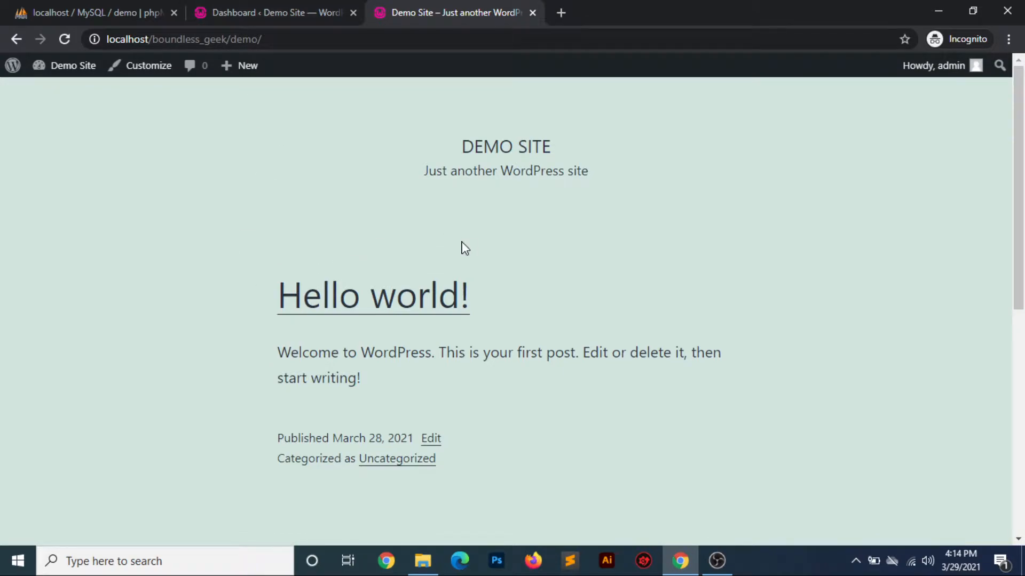
# Review the admin dashboard's content once more and return to the public Demo Site home page
pyautogui.click(290, 11)
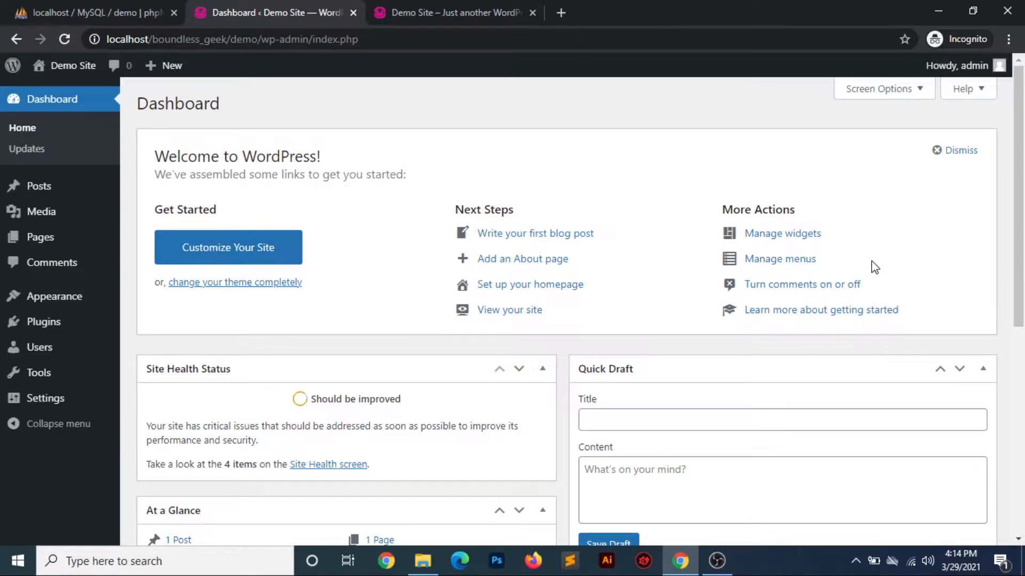
pyautogui.scroll(-6, 677, 327)
pyautogui.scroll(6, 677, 328)
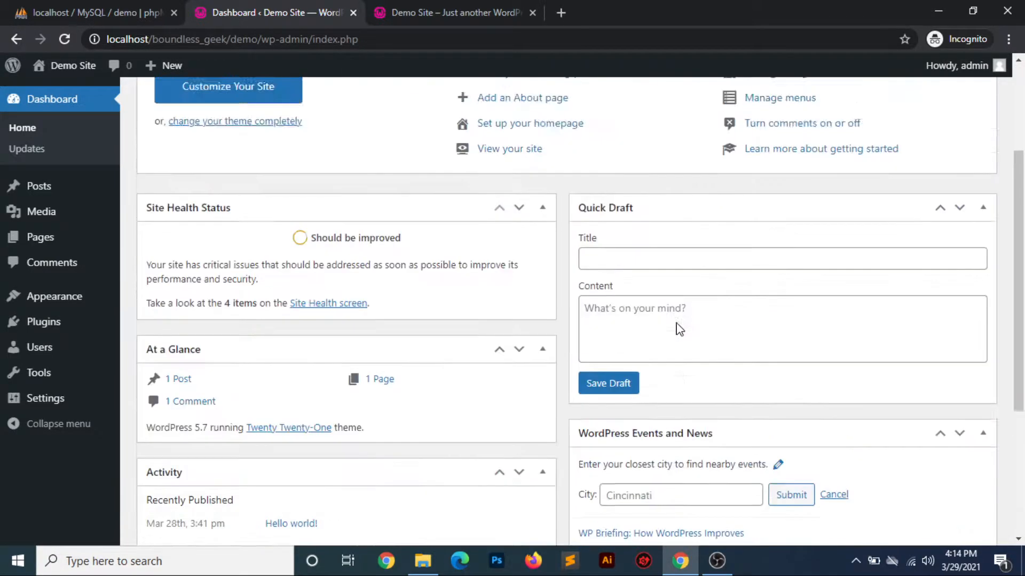
pyautogui.click(455, 17)
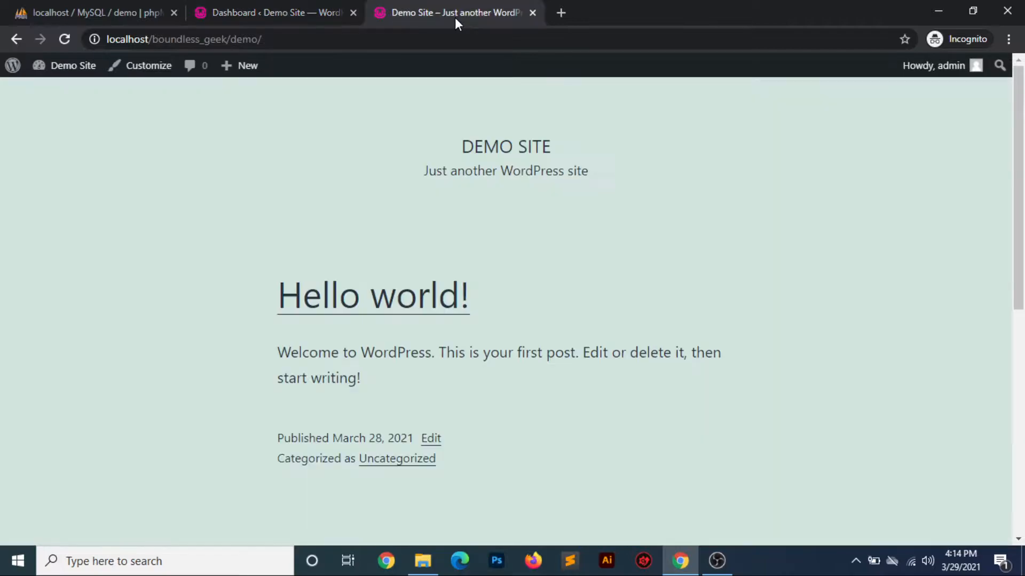
# Switch to phpMyAdmin and reload the table structure of the demo database to inspect its tables
pyautogui.click(288, 15)
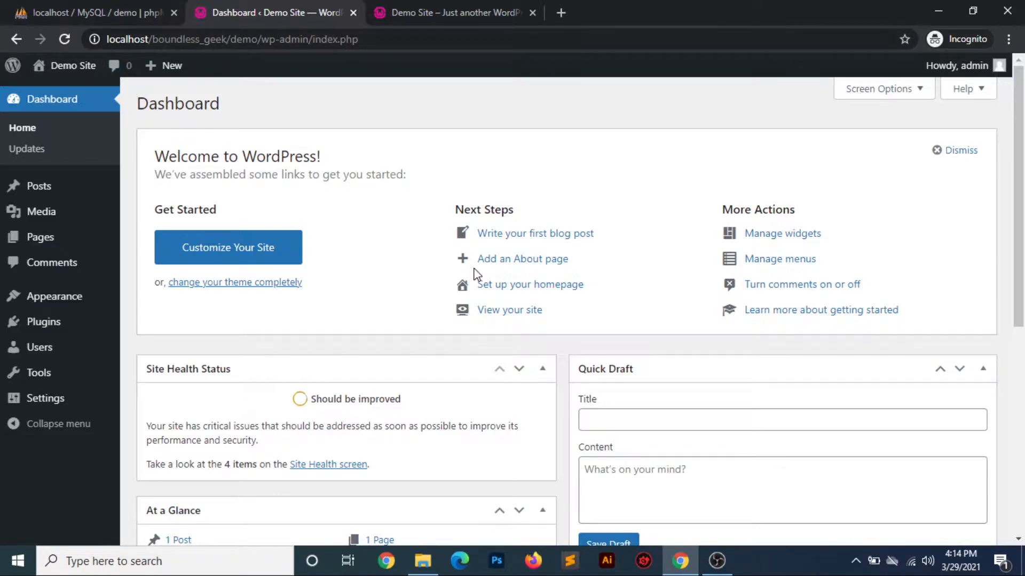
pyautogui.click(88, 15)
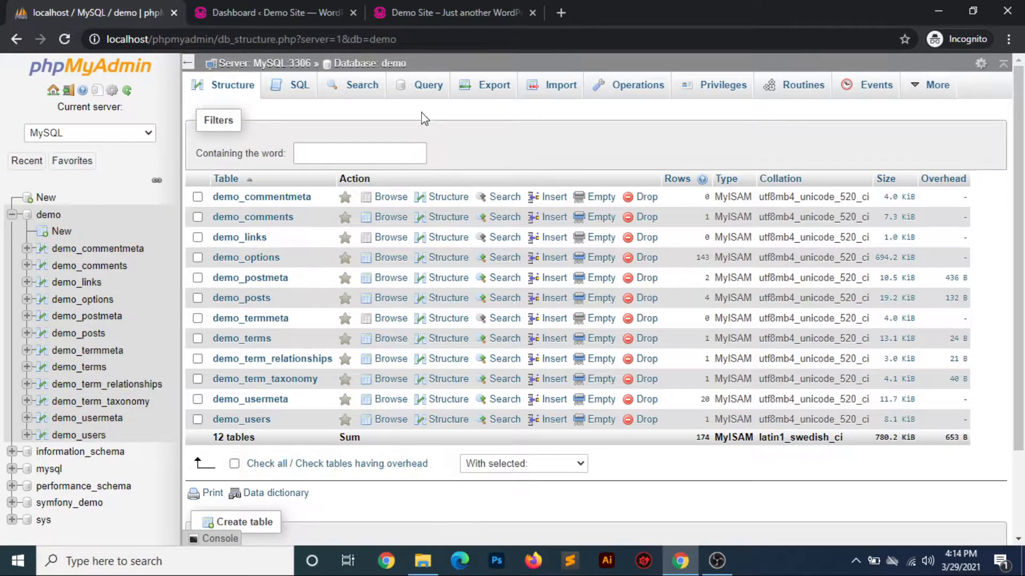
pyautogui.click(400, 65)
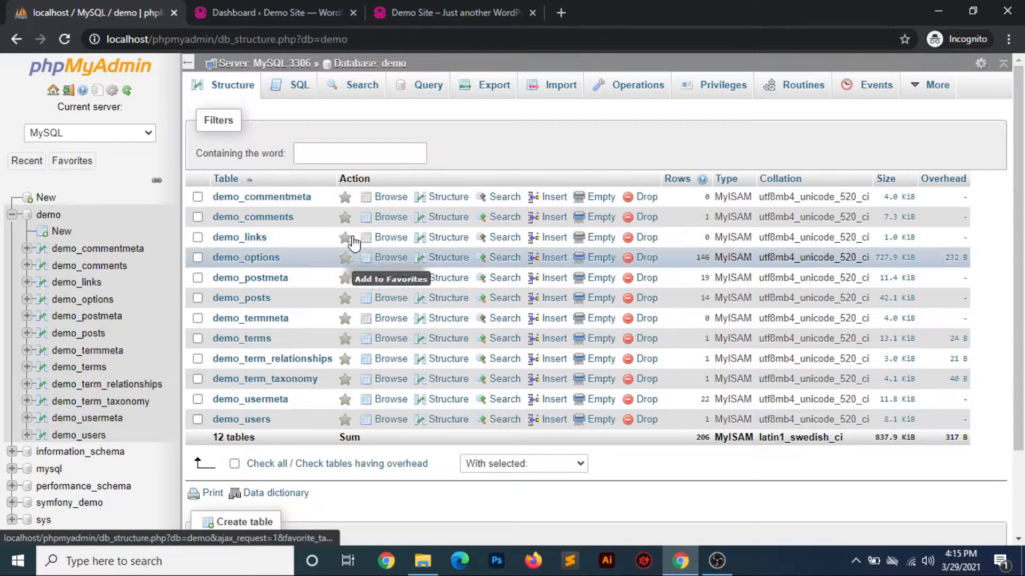
# Go back to the WordPress dashboard and check the version number in the page footer
pyautogui.click(268, 15)
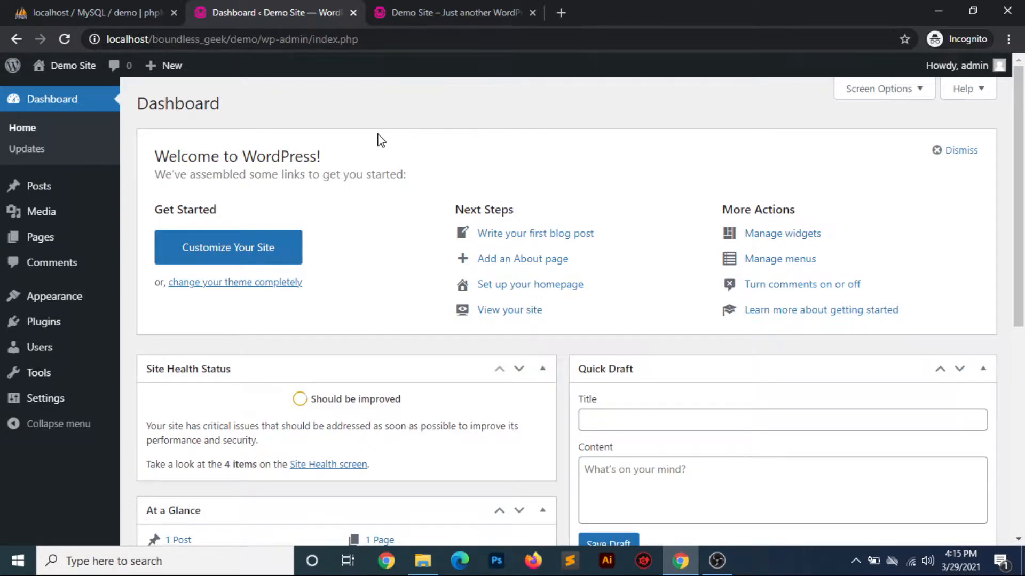
pyautogui.moveTo(13, 72)
pyautogui.scroll(-7, 555, 403)
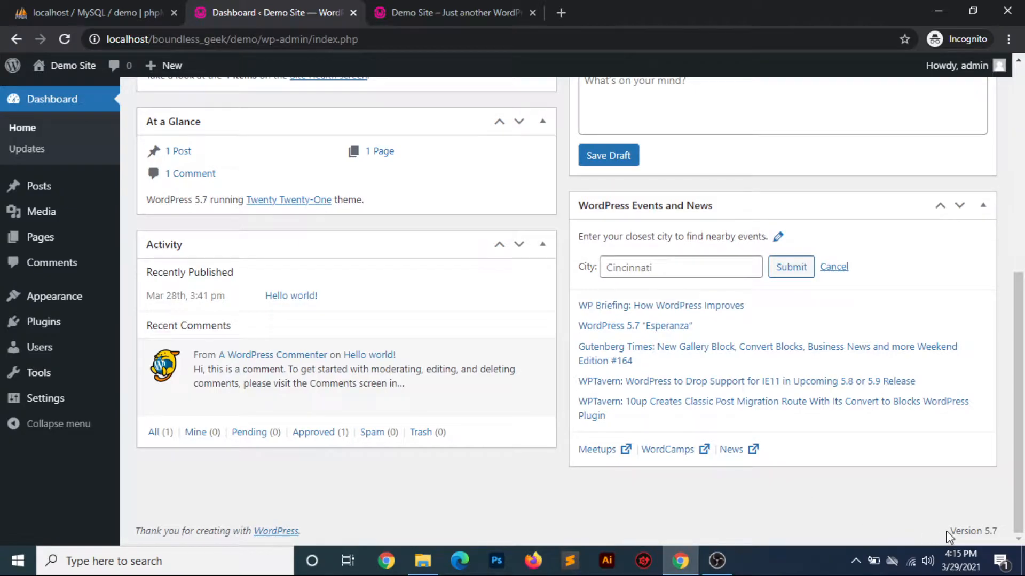
pyautogui.moveTo(949, 533); pyautogui.dragTo(999, 535)
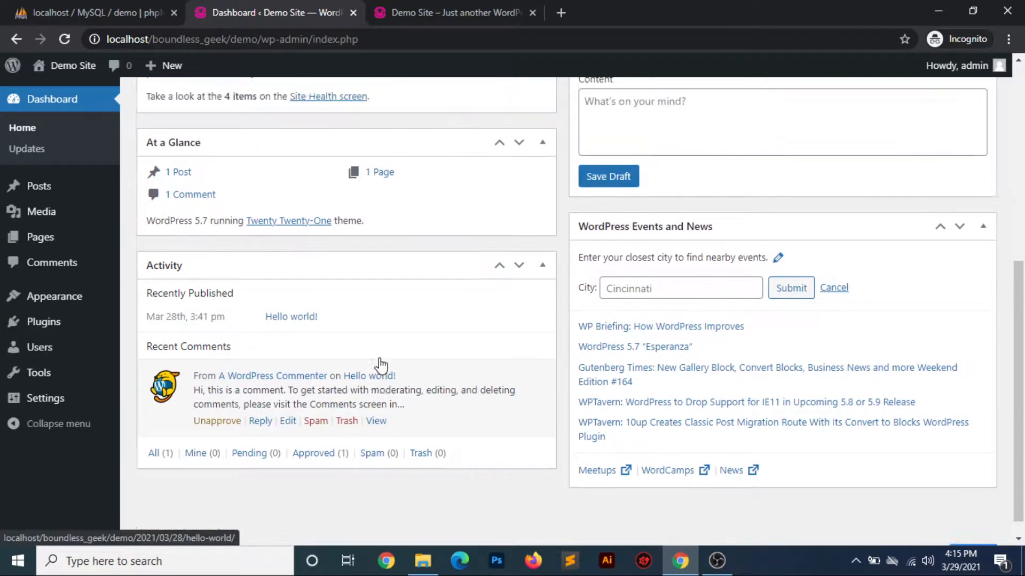
# Open the About WordPress page and read through its What's New section, highlighting the introductory paragraph on version 5.7
pyautogui.scroll(7, 380, 363)
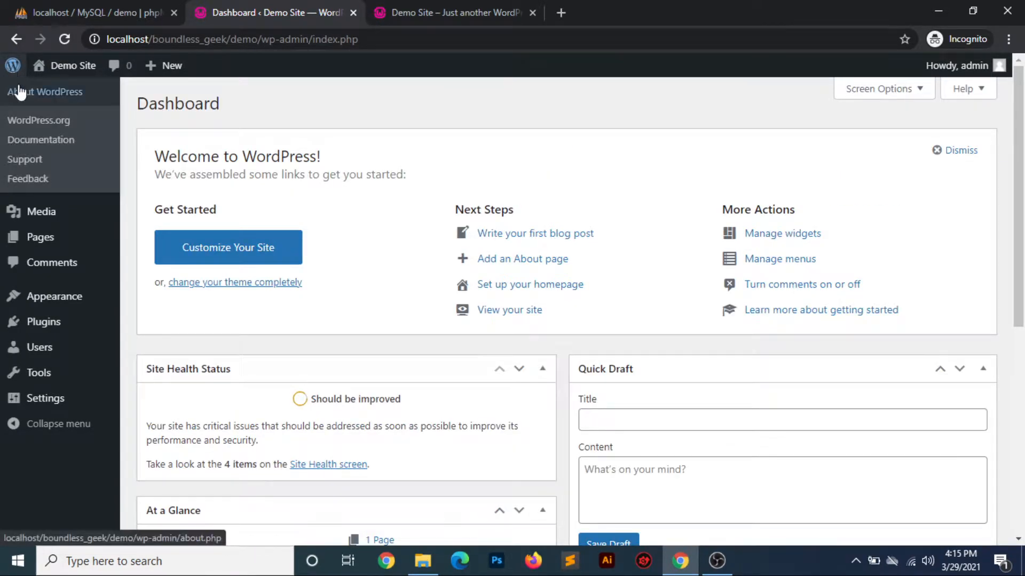
pyautogui.click(19, 91)
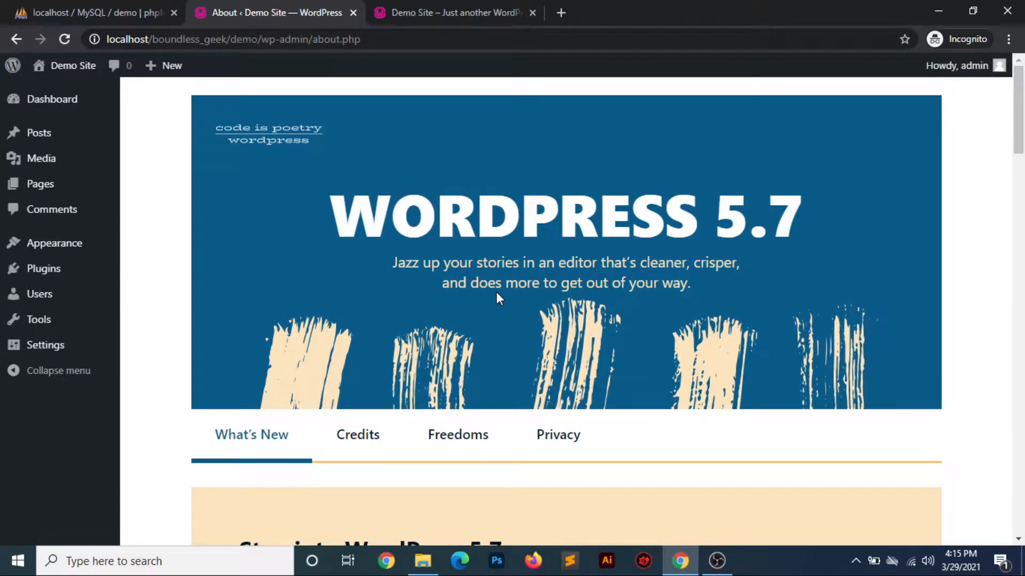
pyautogui.scroll(-5, 496, 293)
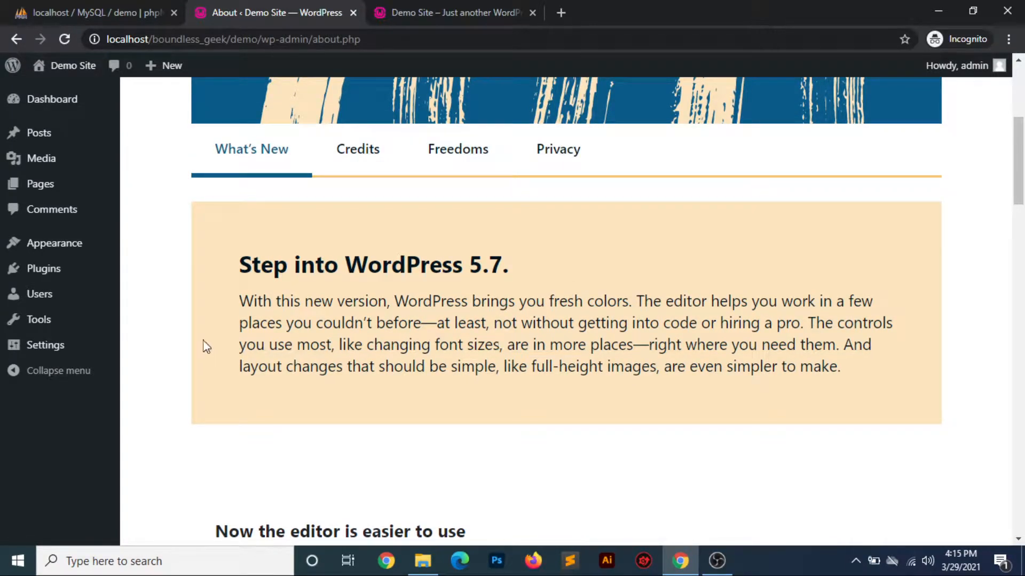
pyautogui.moveTo(240, 300); pyautogui.dragTo(847, 366)
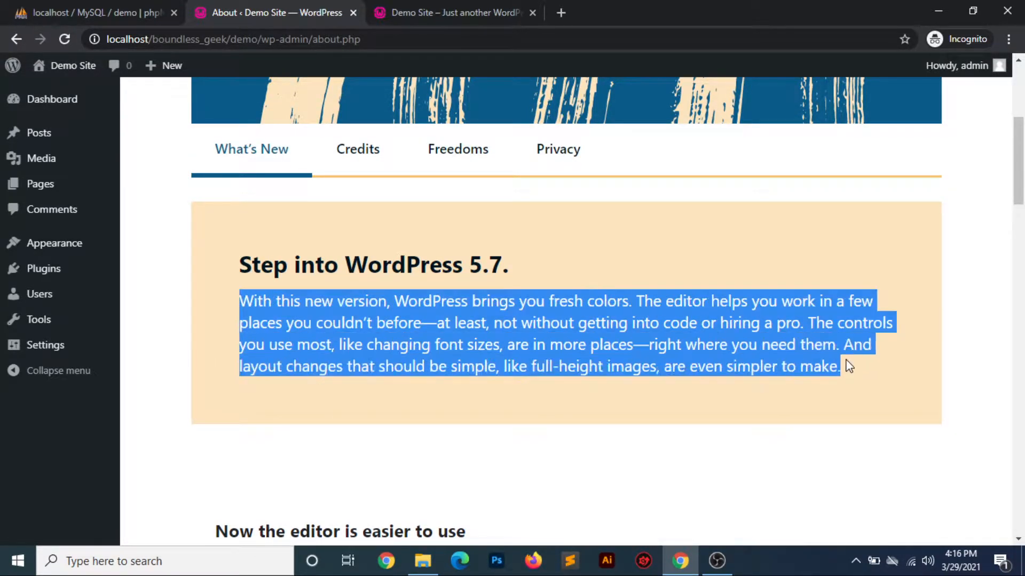
pyautogui.scroll(-1, 603, 435)
pyautogui.scroll(-15, 603, 435)
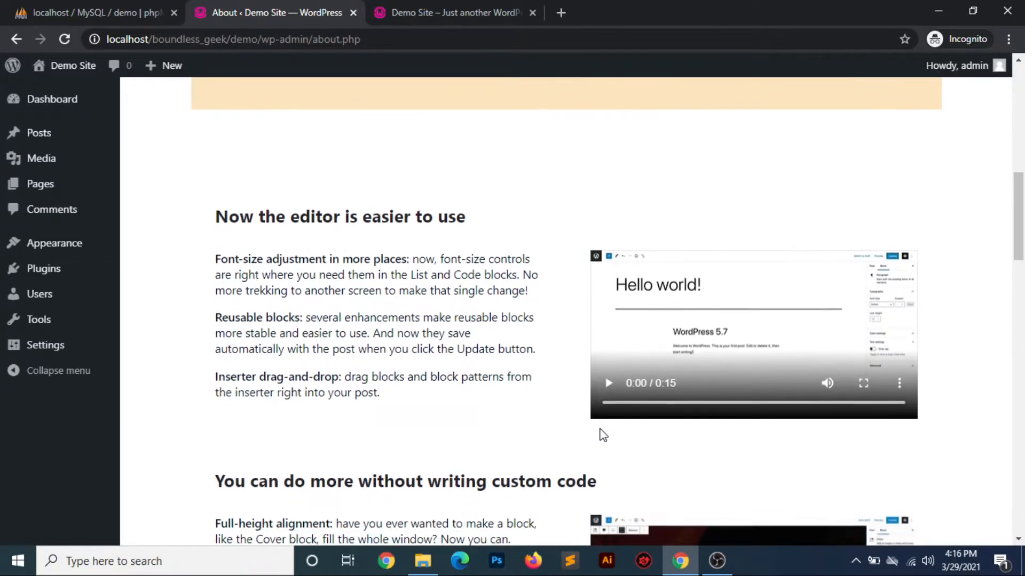
pyautogui.scroll(-15, 602, 434)
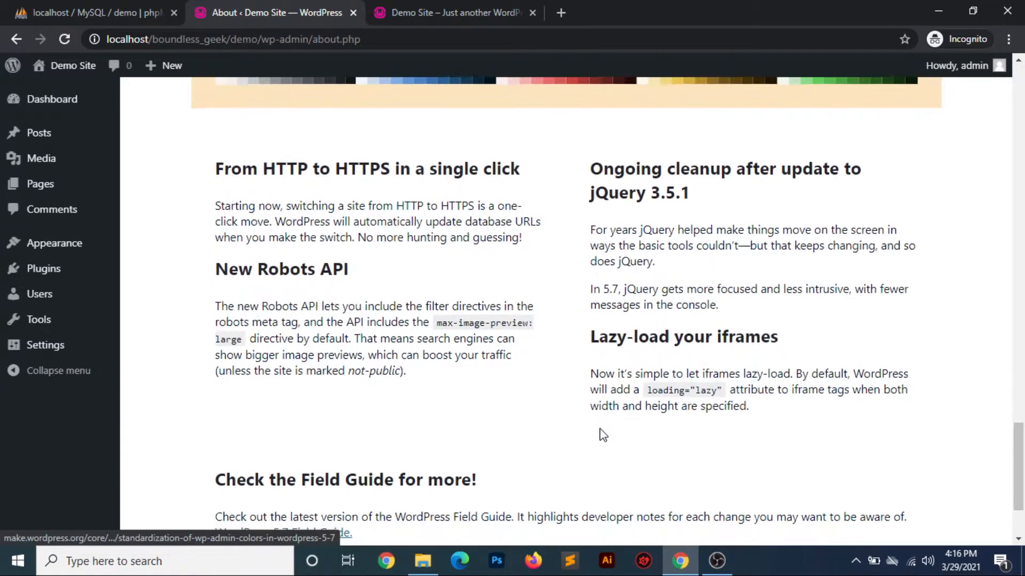
pyautogui.scroll(20, 602, 434)
pyautogui.scroll(2, 602, 435)
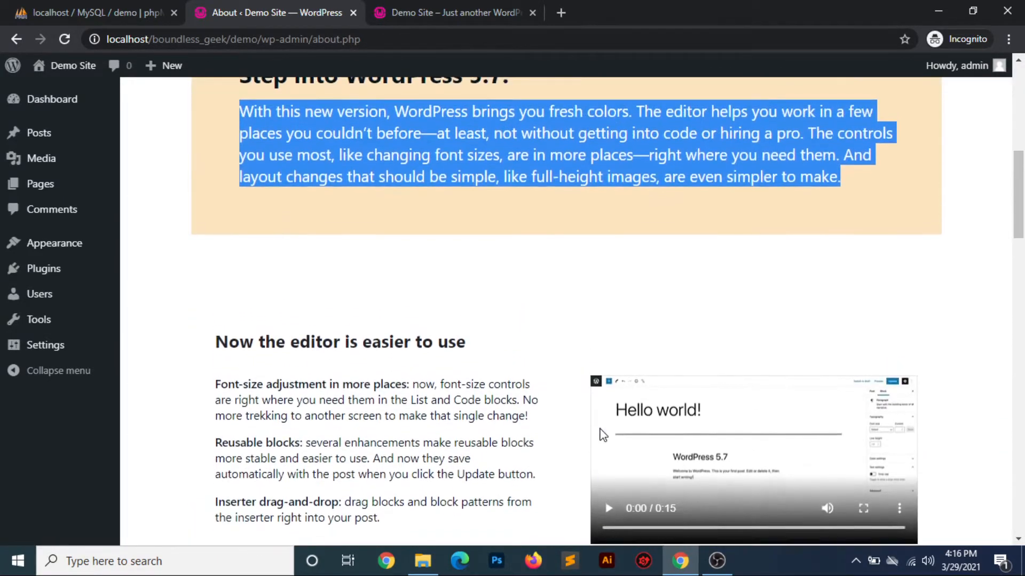
pyautogui.scroll(8, 469, 415)
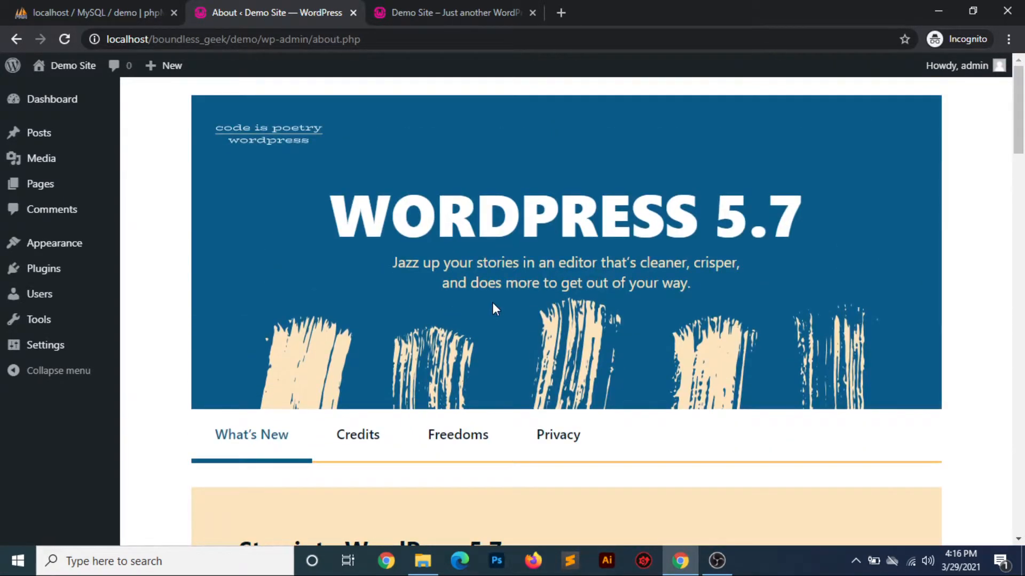
pyautogui.scroll(-4, 492, 305)
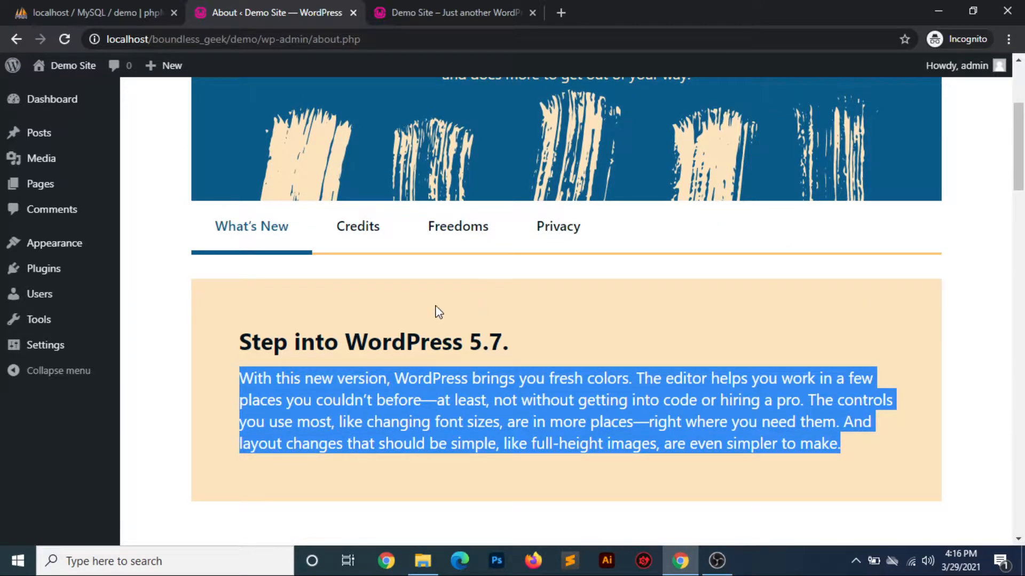
# Open the Credits section of the About page and look through the Noteworthy Contributors
pyautogui.click(364, 241)
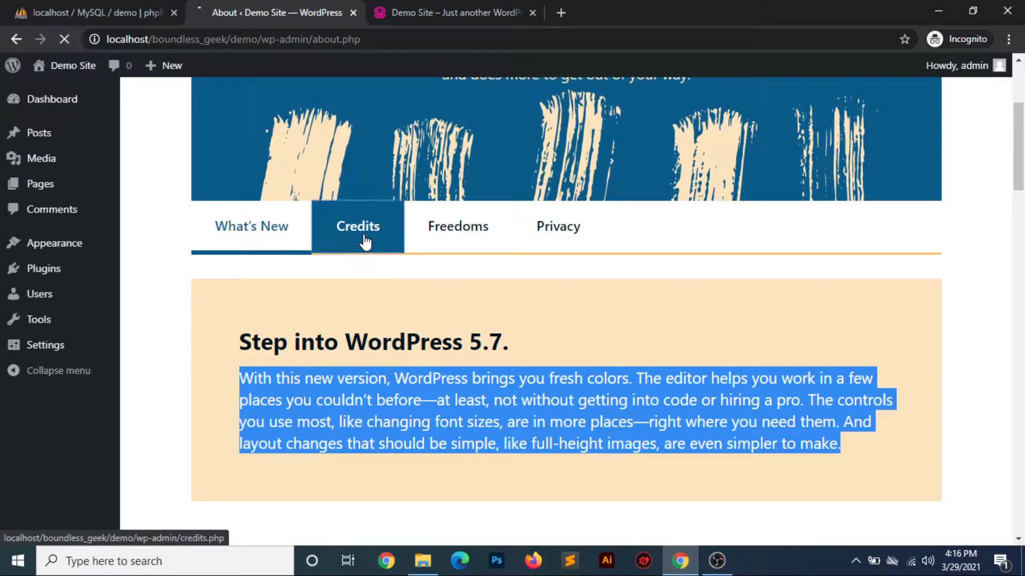
pyautogui.scroll(-6, 491, 333)
pyautogui.scroll(-5, 491, 334)
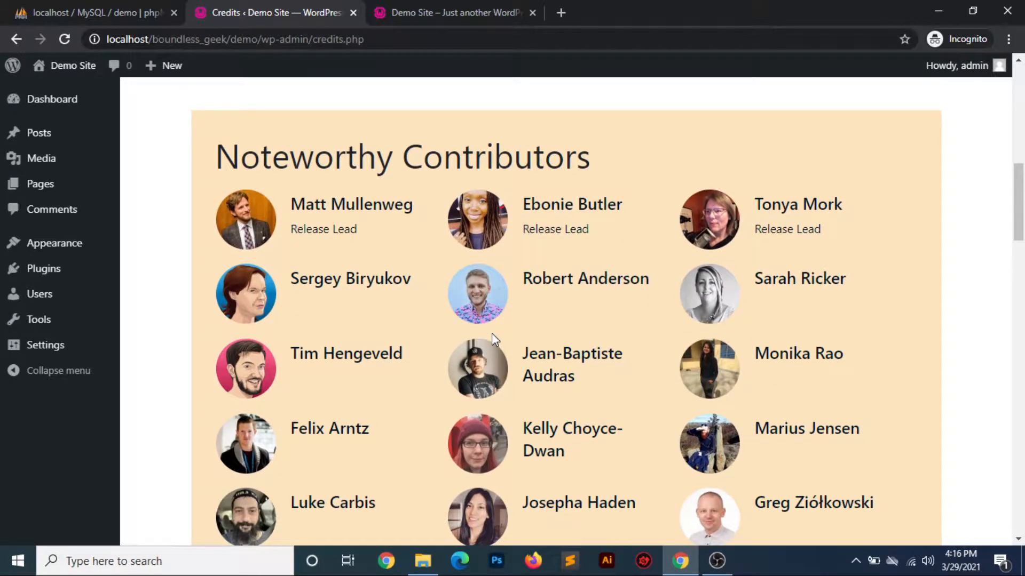
pyautogui.scroll(-1, 491, 333)
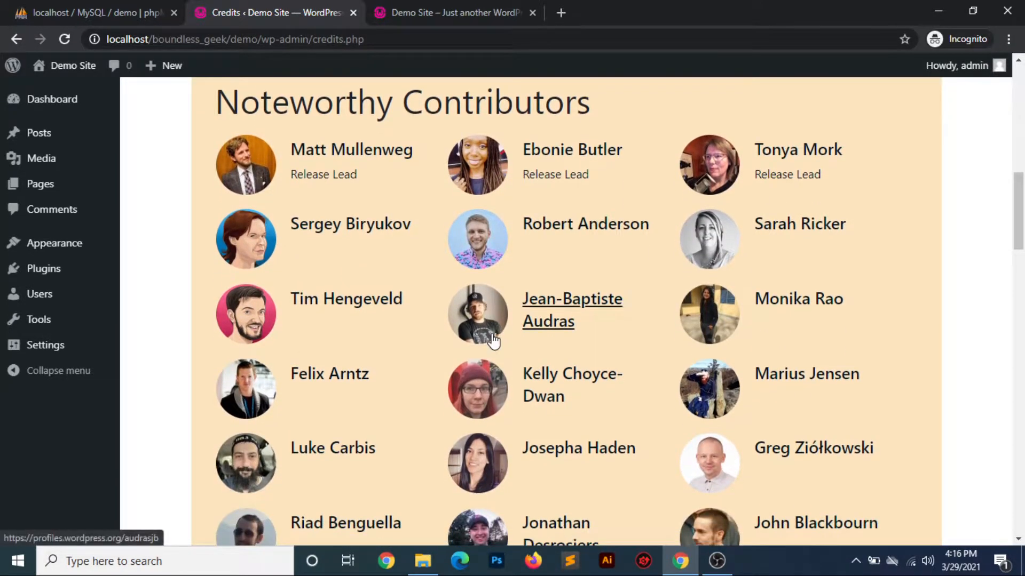
pyautogui.scroll(12, 492, 333)
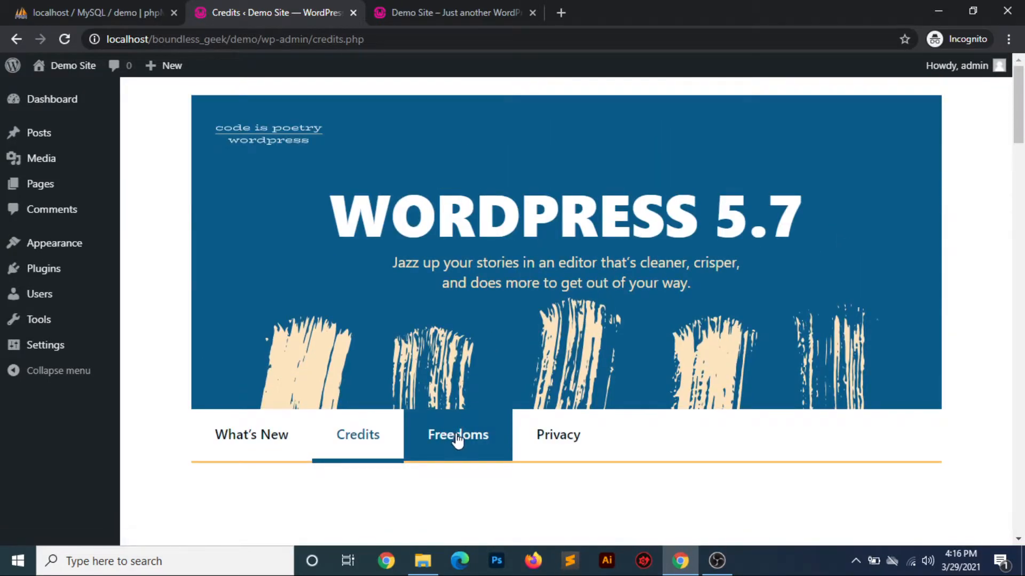
# Open the Freedoms section of the About page and read the four freedoms and the licensing notes
pyautogui.click(457, 433)
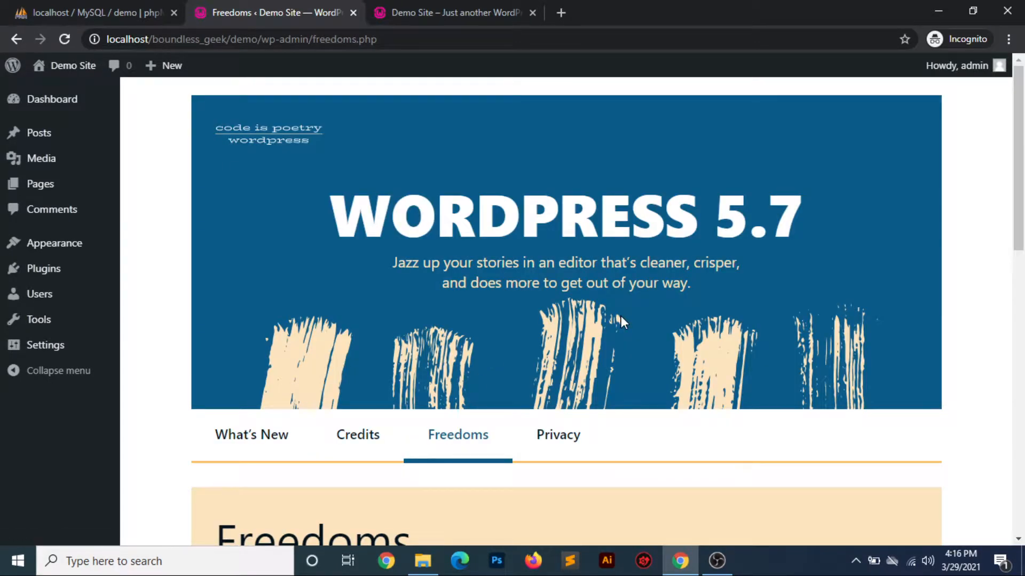
pyautogui.scroll(-9, 620, 316)
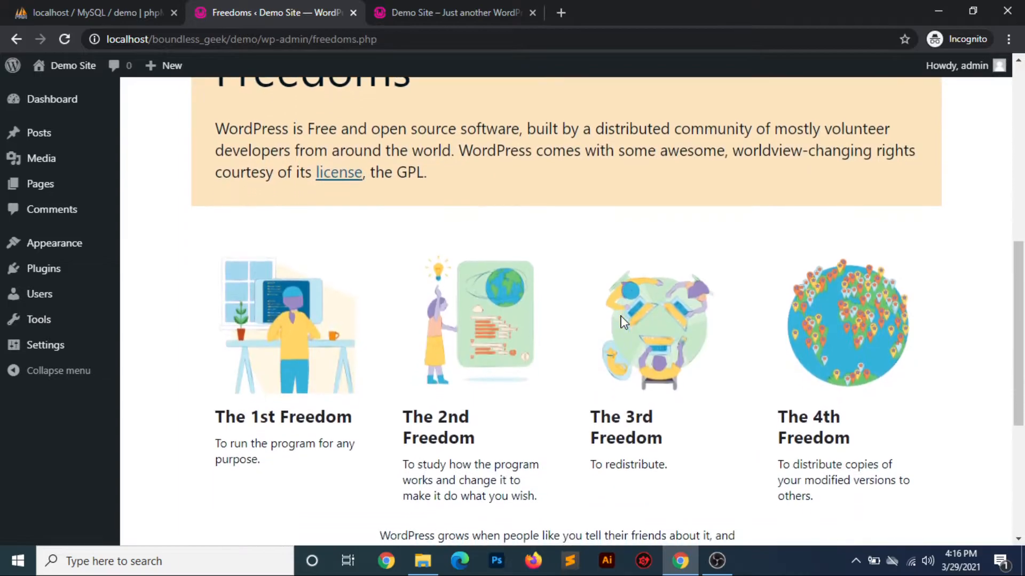
pyautogui.scroll(-5, 622, 320)
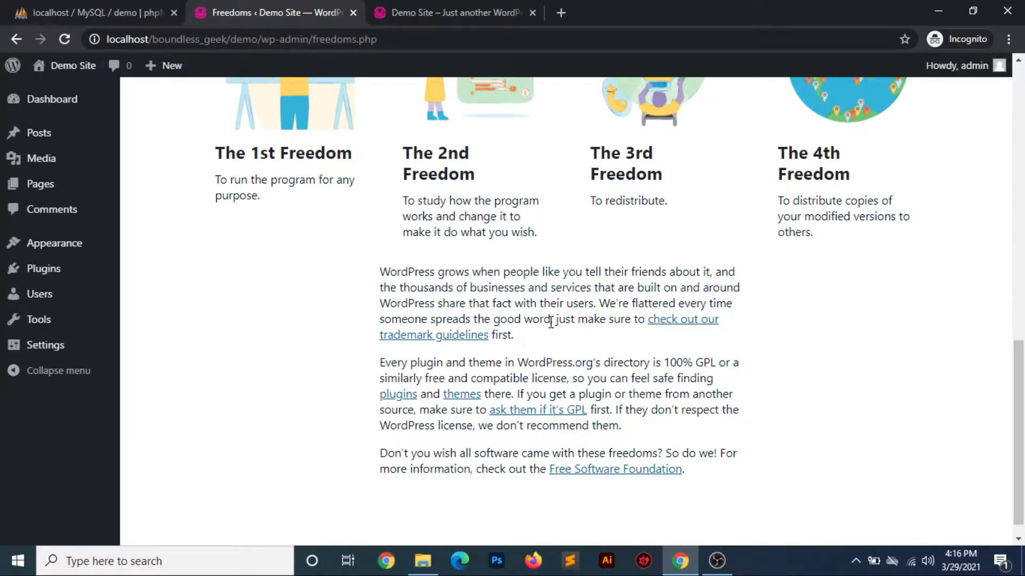
pyautogui.scroll(14, 551, 323)
pyautogui.scroll(-2, 551, 323)
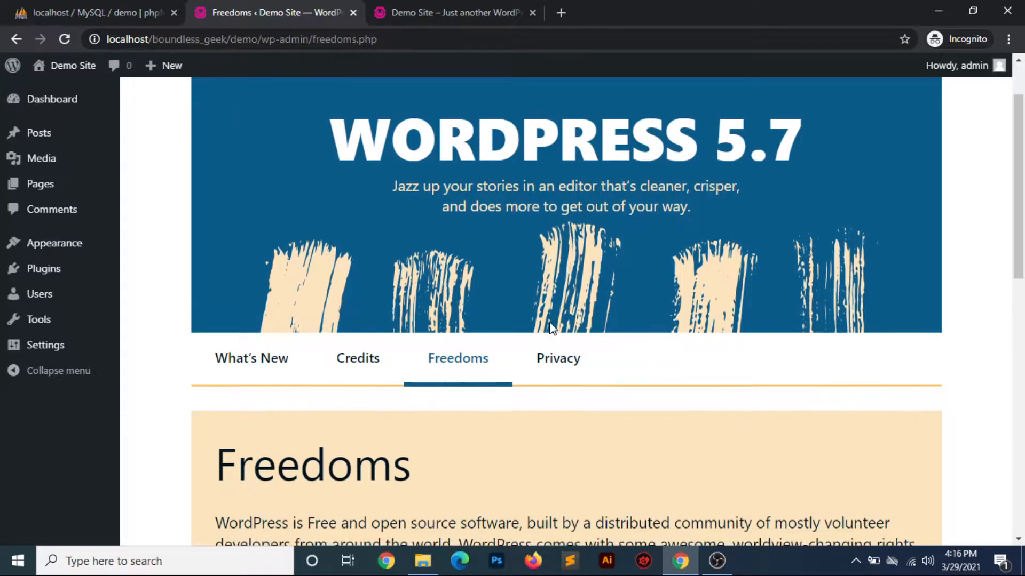
# Open the Privacy section of the About page and read its data collection text
pyautogui.click(547, 356)
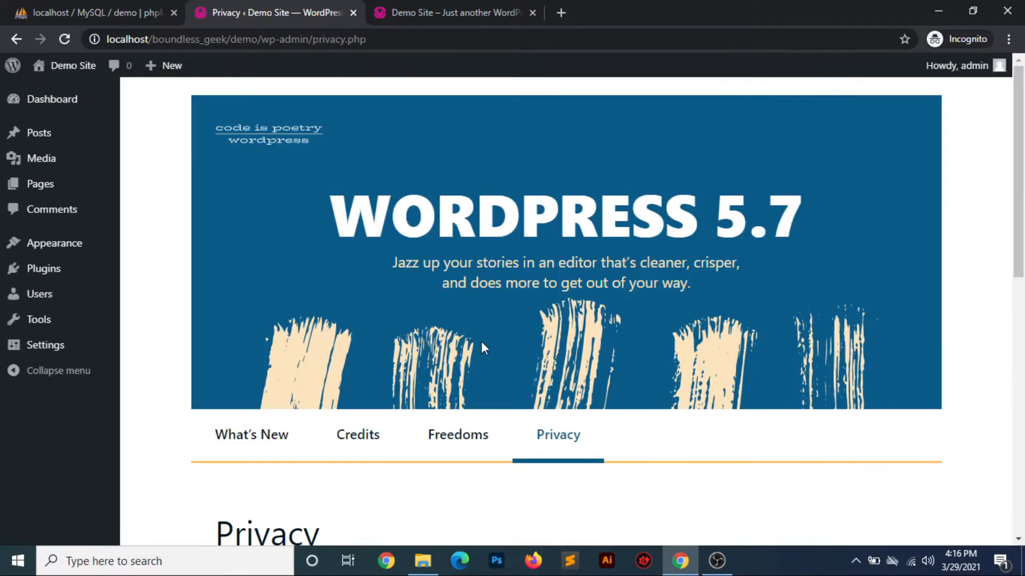
pyautogui.scroll(-10, 453, 325)
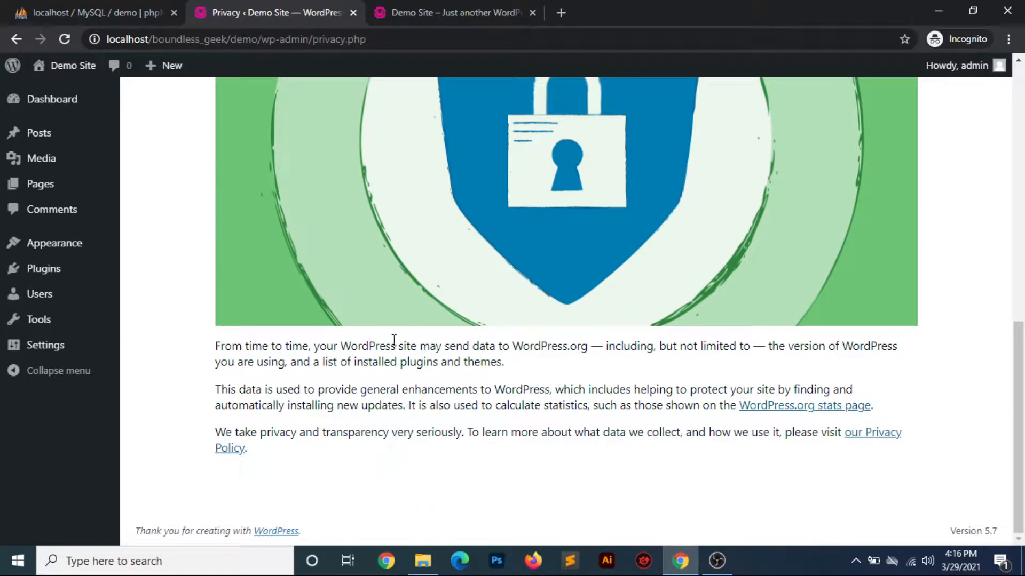
# Find the Visit Site option for Demo Site, then switch to the public site and look through its homepage down to the footer
pyautogui.scroll(10, 394, 342)
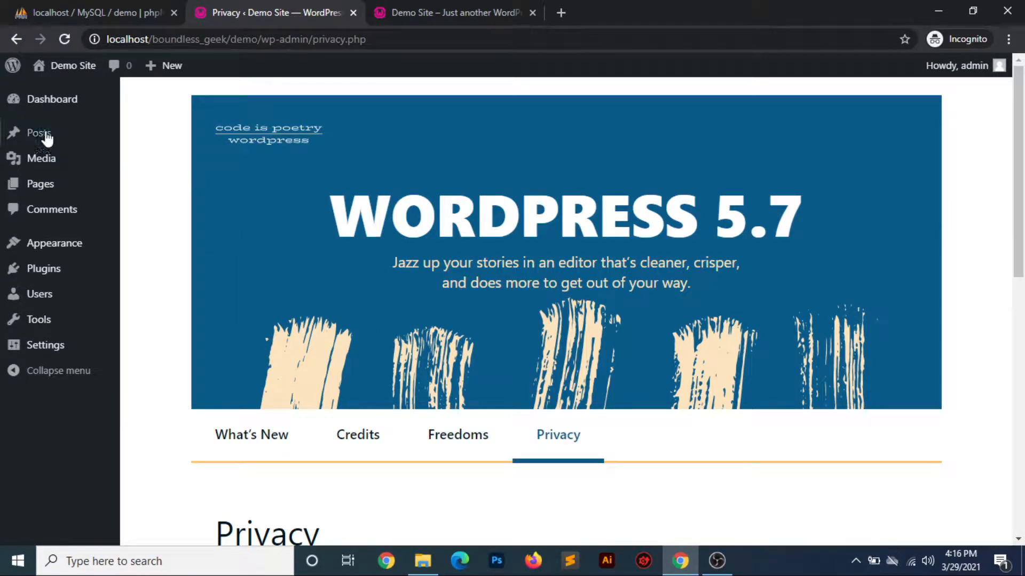
pyautogui.moveTo(41, 65)
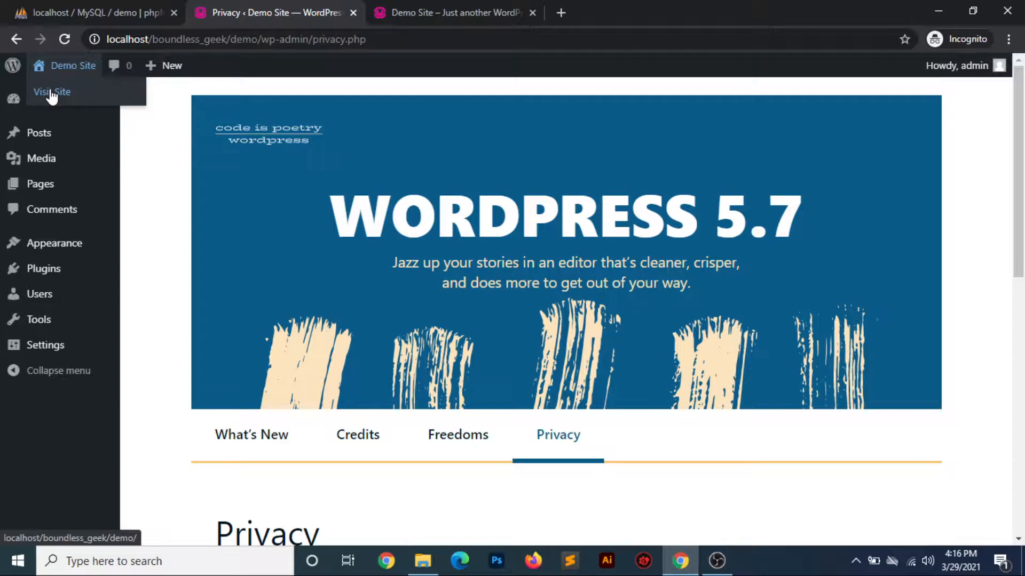
pyautogui.click(426, 11)
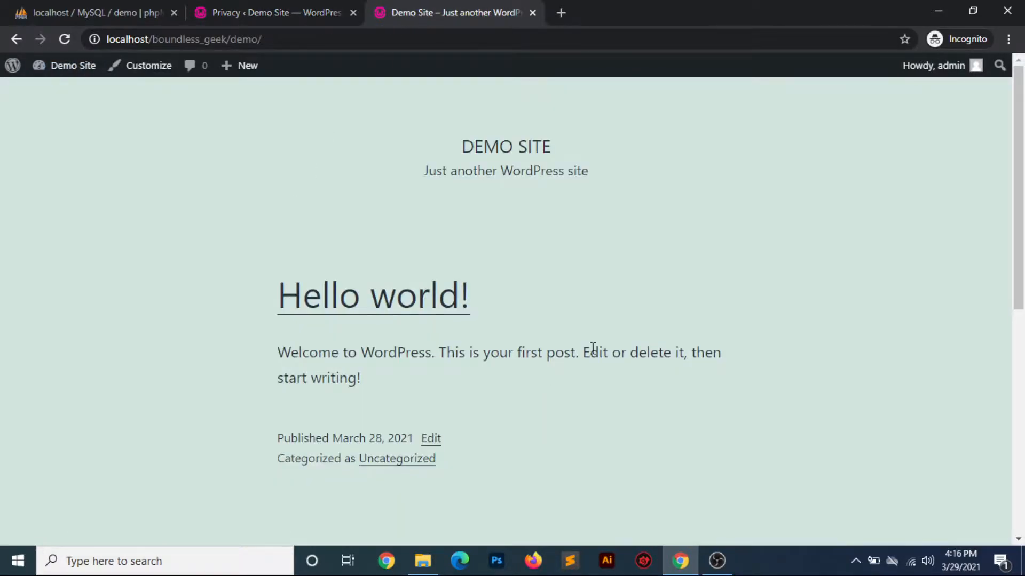
pyautogui.scroll(-8, 585, 300)
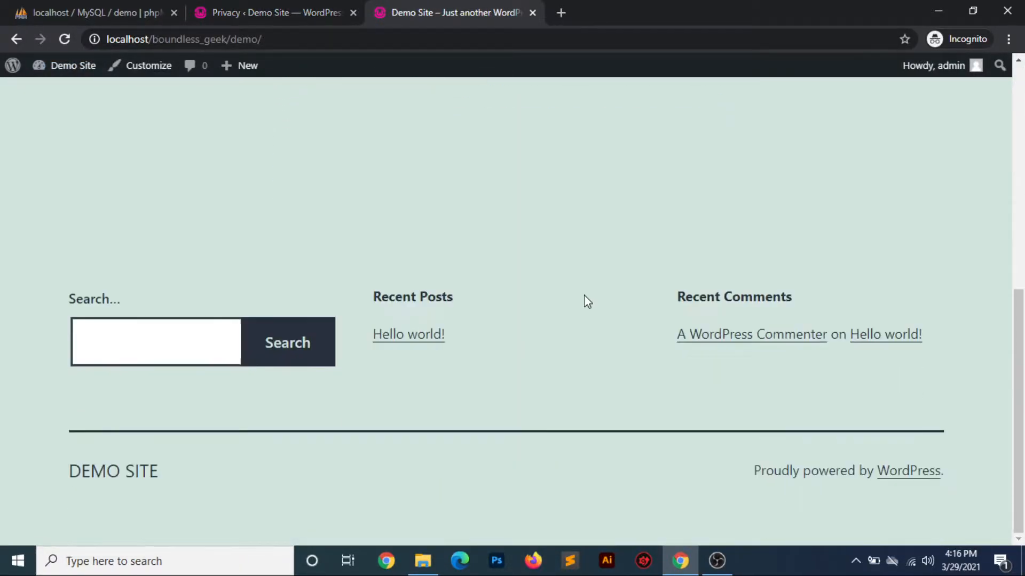
pyautogui.scroll(8, 585, 299)
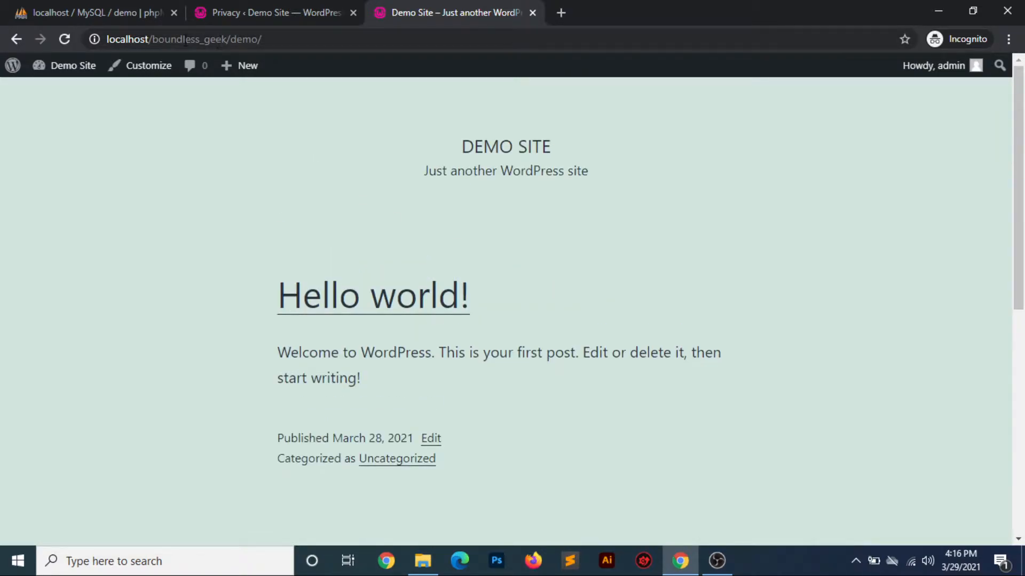
# Highlight the boundless_geek and demo parts of the public site's address, and the DEMO SITE title on the page
pyautogui.doubleClick(185, 41)
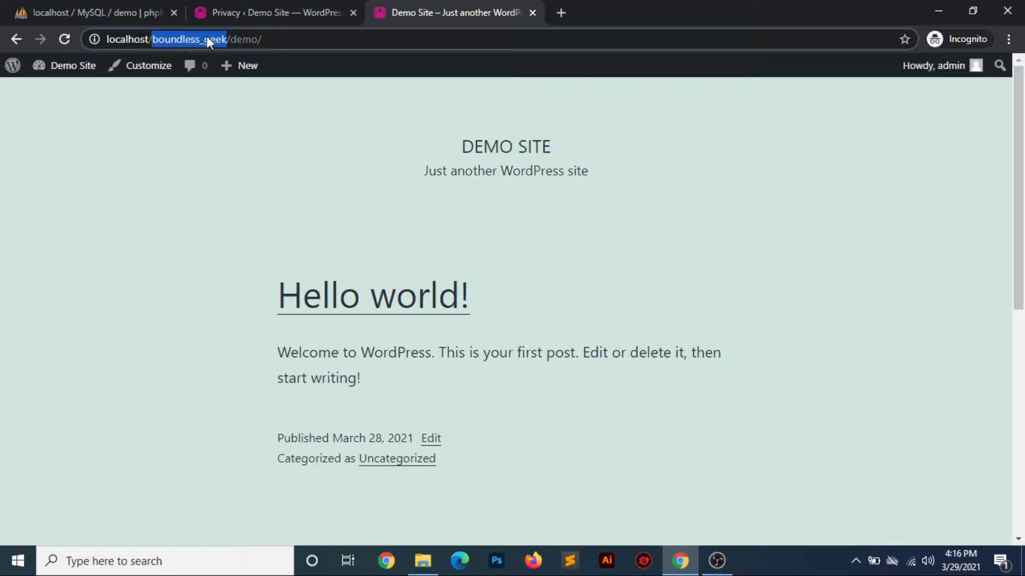
pyautogui.doubleClick(244, 39)
pyautogui.click(290, 36)
pyautogui.doubleClick(244, 39)
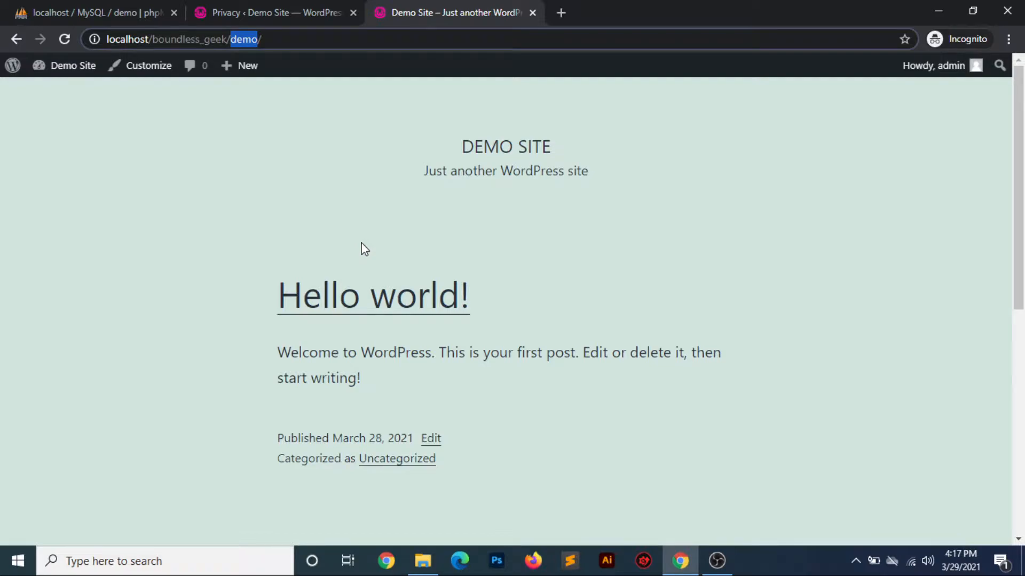
pyautogui.moveTo(466, 143); pyautogui.dragTo(596, 137)
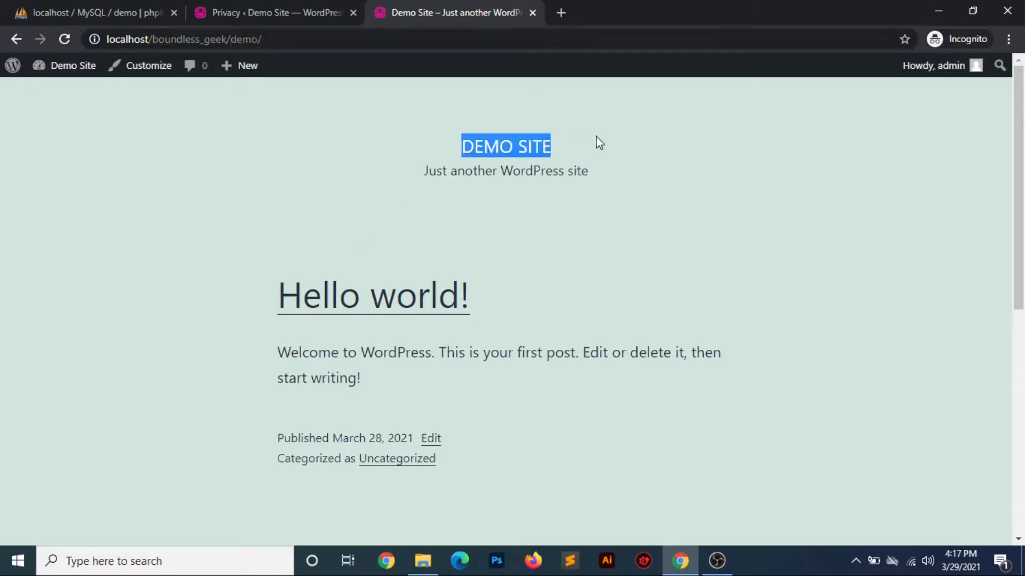
# Return to the admin area and show the New options for creating a post, media, page or user
pyautogui.click(281, 19)
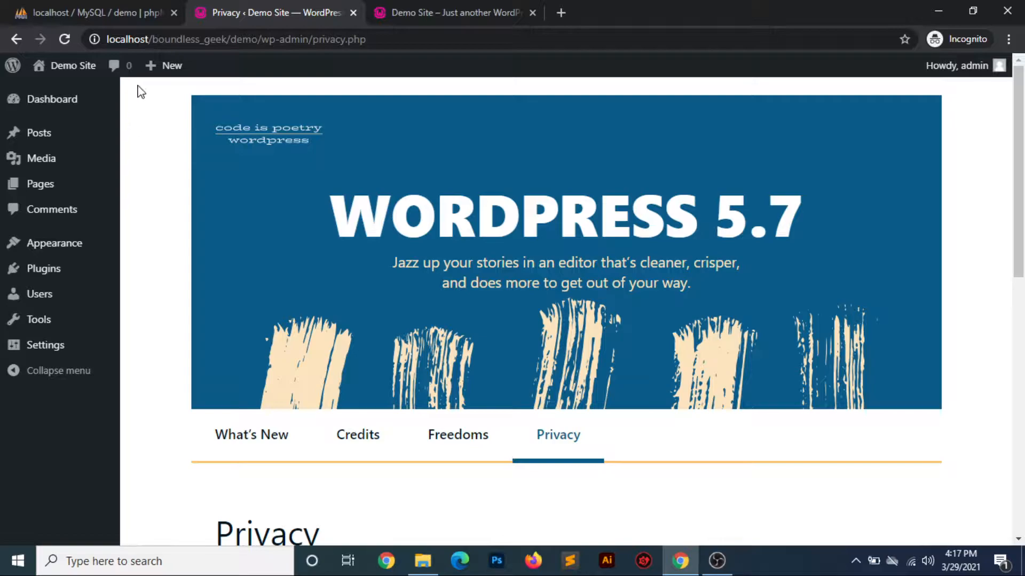
pyautogui.moveTo(145, 66)
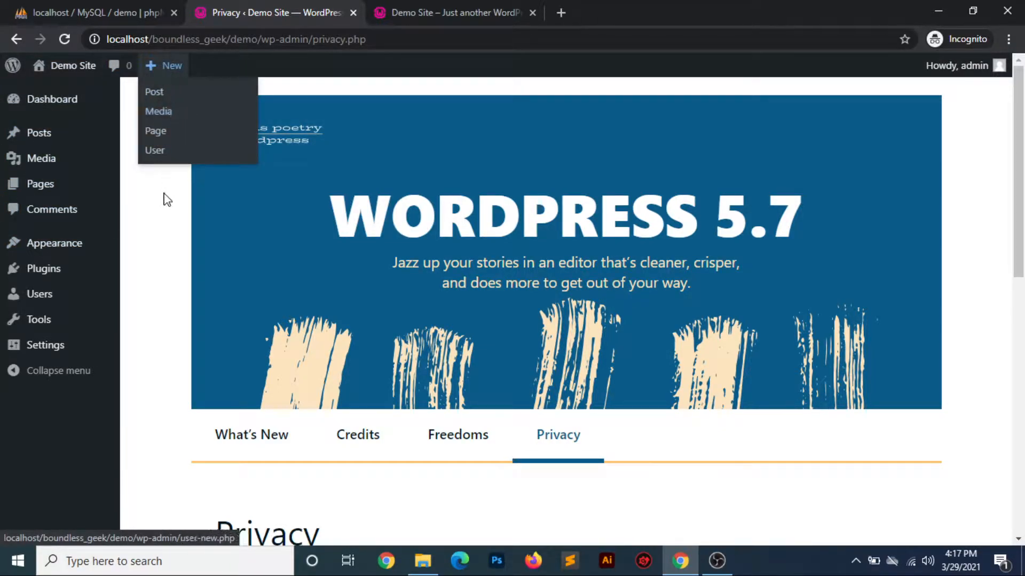
# Open the Dashboard home screen and review its widgets, highlighting the Recently Published heading in Activity
pyautogui.moveTo(23, 106)
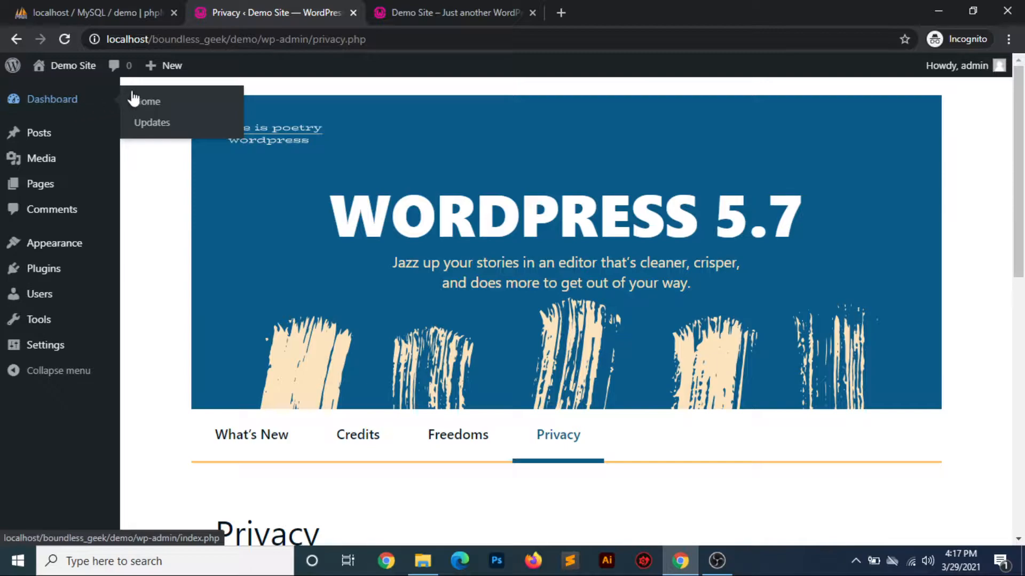
pyautogui.click(152, 104)
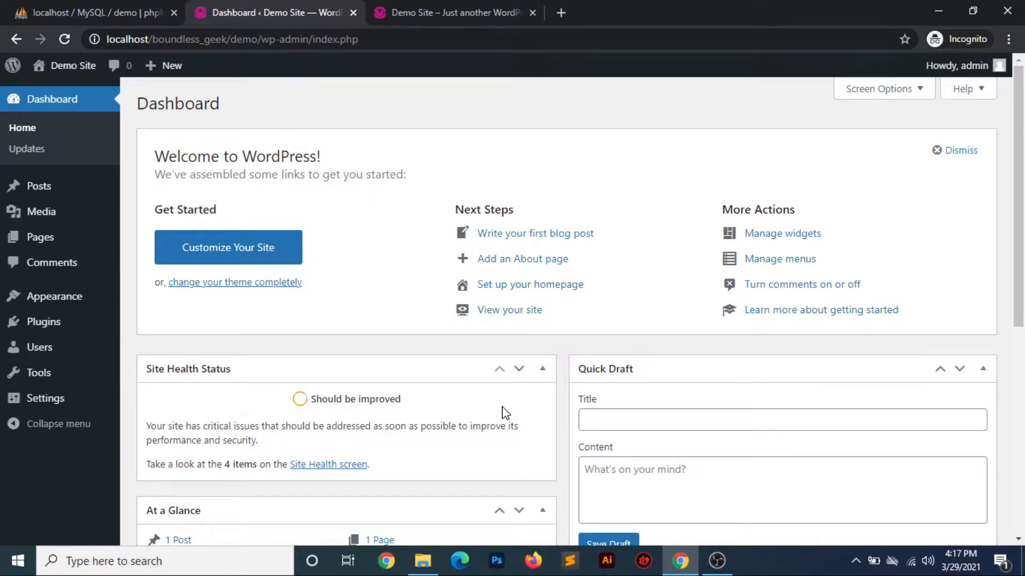
pyautogui.scroll(-4, 504, 413)
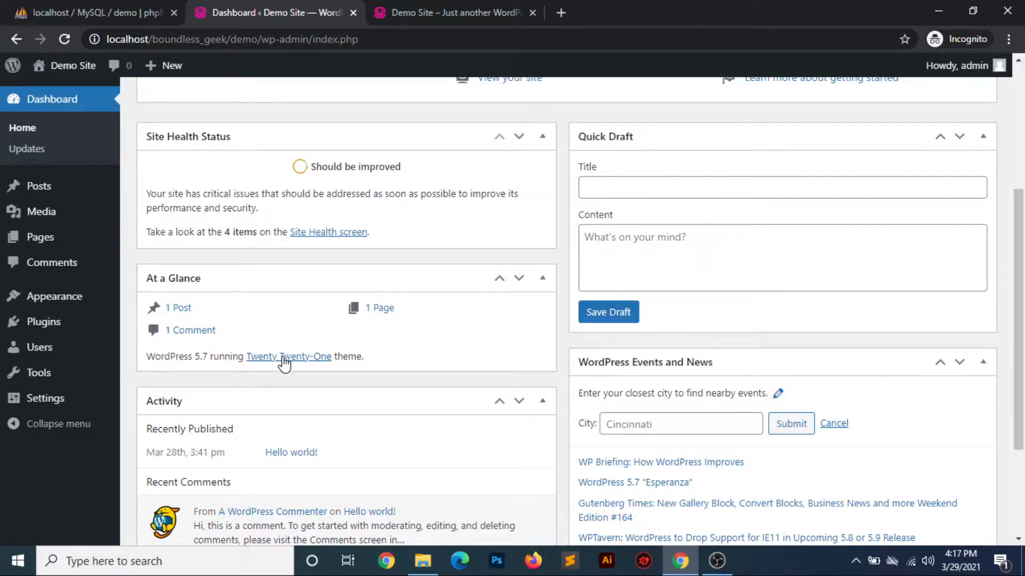
pyautogui.scroll(-3, 522, 367)
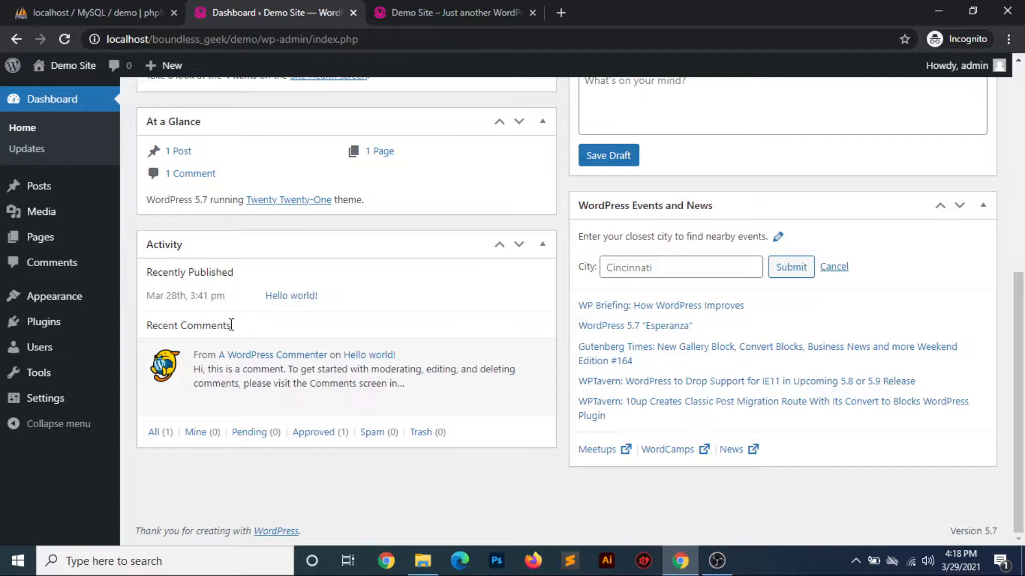
pyautogui.moveTo(150, 273); pyautogui.dragTo(227, 273)
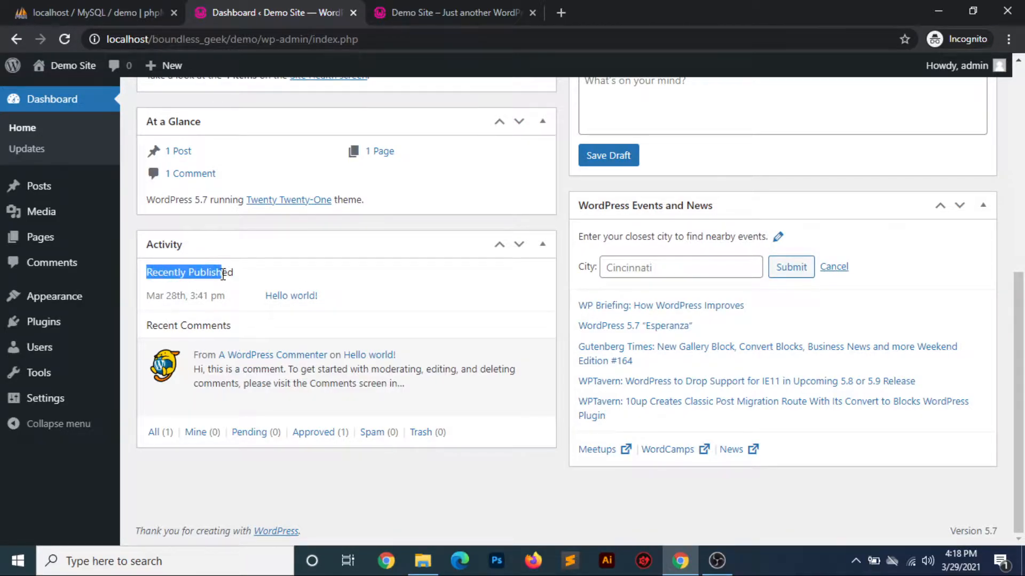
pyautogui.scroll(1, 652, 263)
pyautogui.scroll(7, 652, 263)
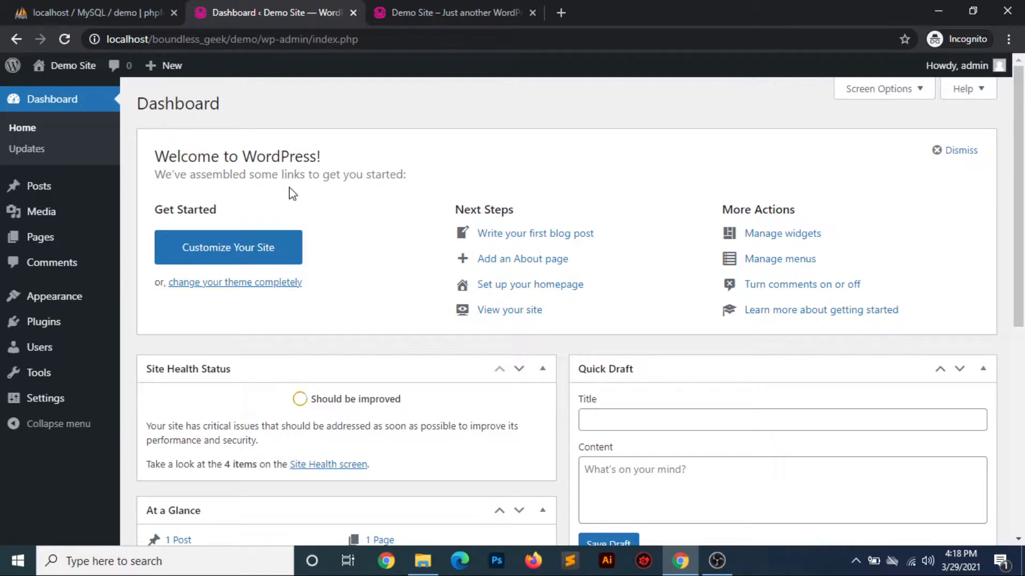
# Open the WordPress Updates screen and highlight the status lines under Plugins and Themes
pyautogui.click(35, 152)
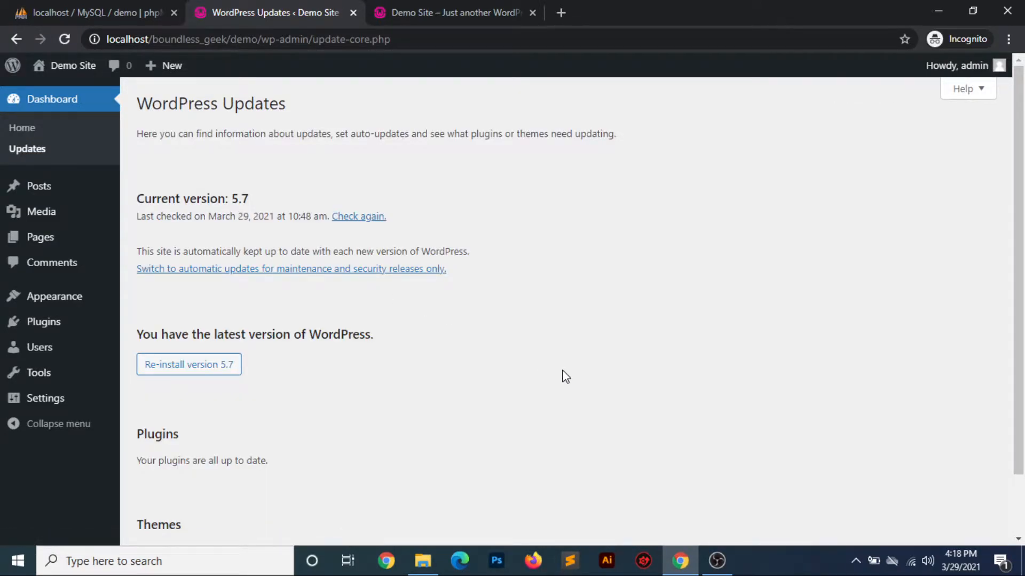
pyautogui.scroll(-1, 565, 377)
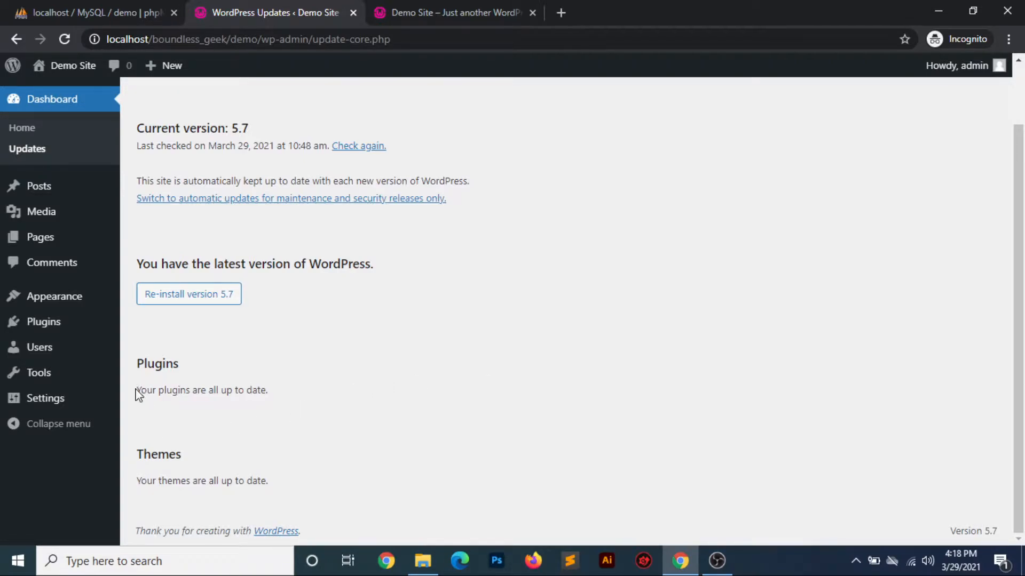
pyautogui.moveTo(138, 389); pyautogui.dragTo(280, 389)
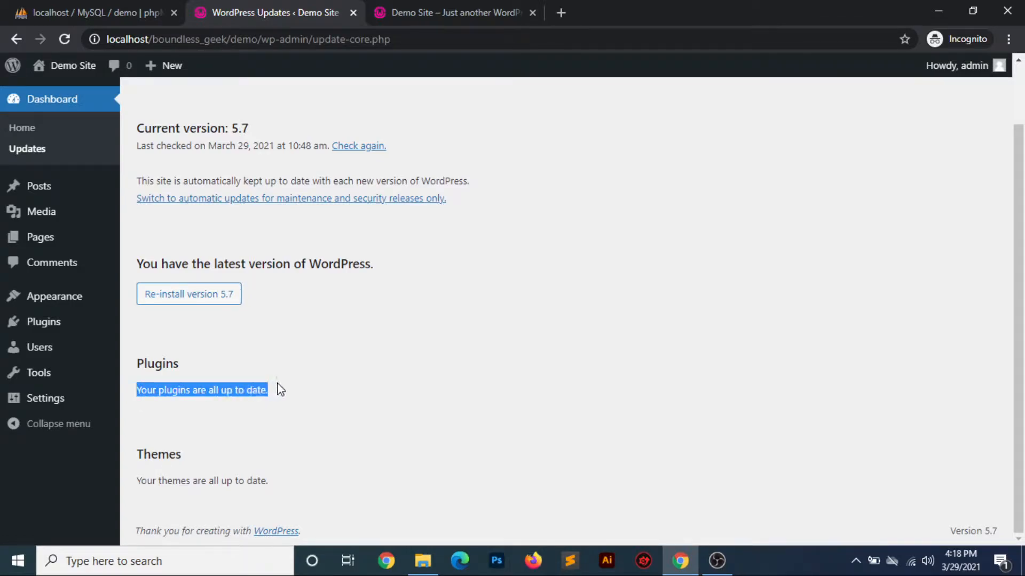
pyautogui.click(268, 482)
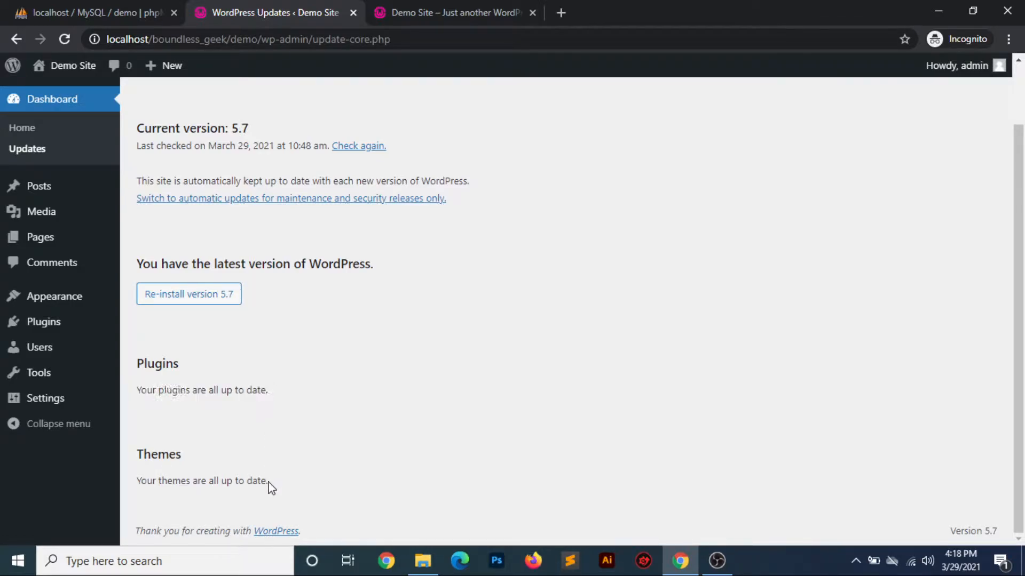
pyautogui.moveTo(268, 482); pyautogui.dragTo(140, 484)
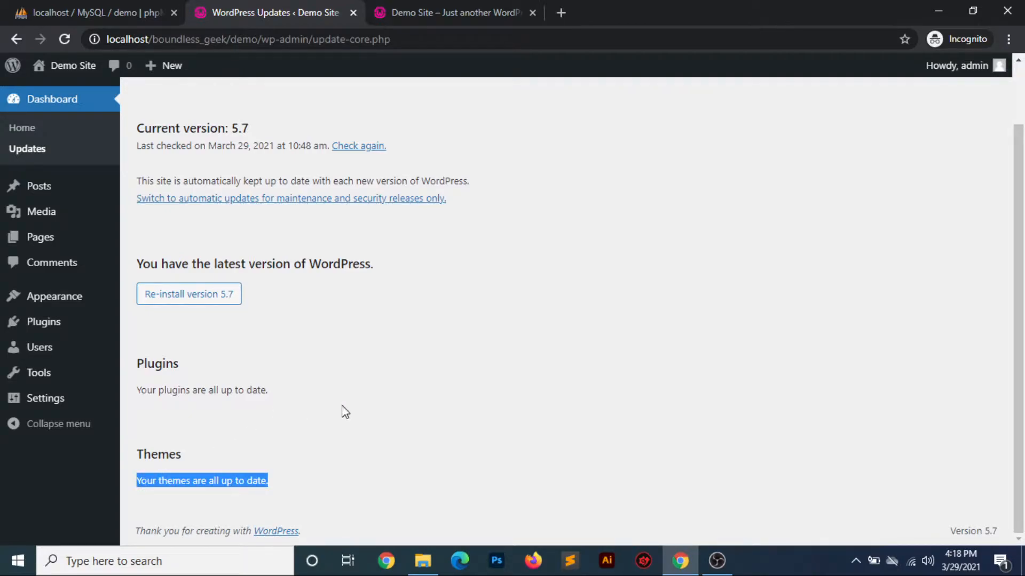
pyautogui.click(315, 480)
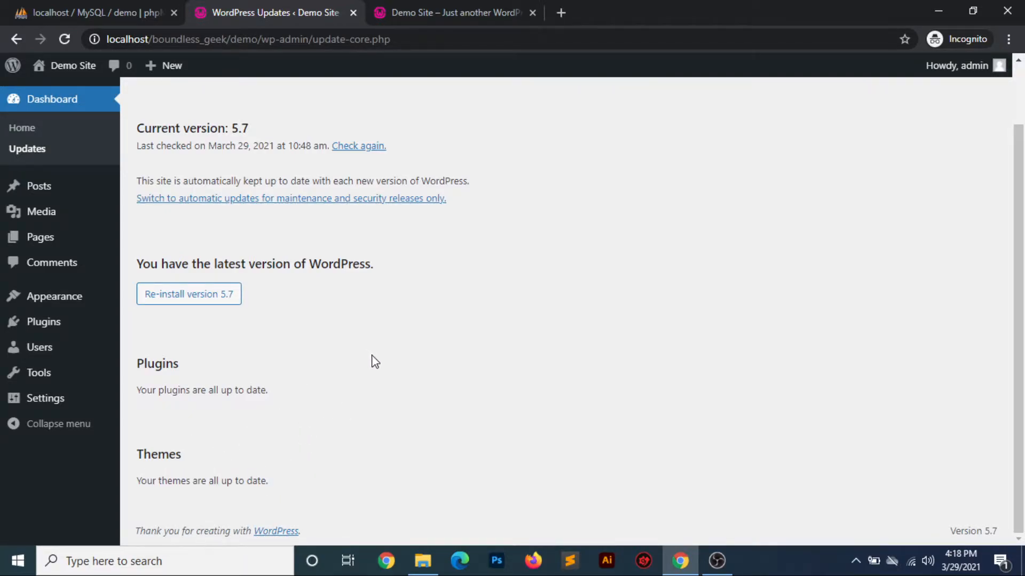
# Highlight the current version line on the WordPress Updates screen and check again for updates
pyautogui.scroll(1, 376, 363)
pyautogui.scroll(1, 378, 365)
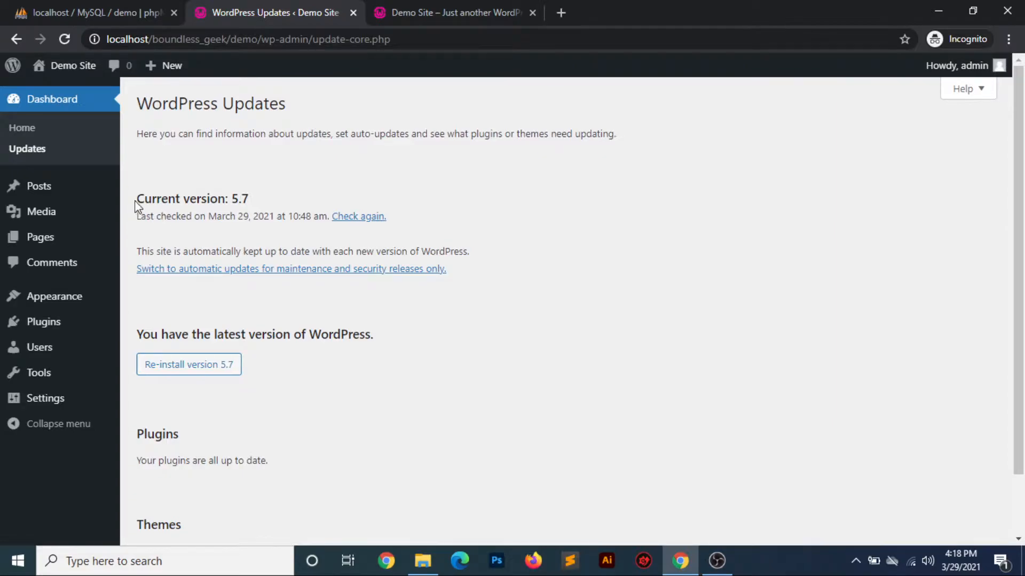
pyautogui.moveTo(137, 199); pyautogui.dragTo(241, 198)
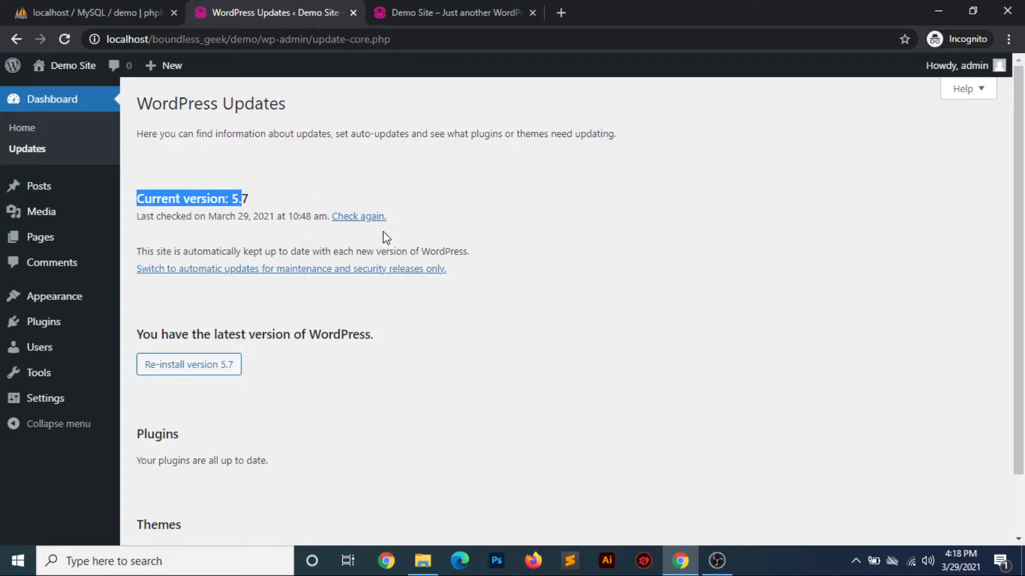
pyautogui.click(362, 180)
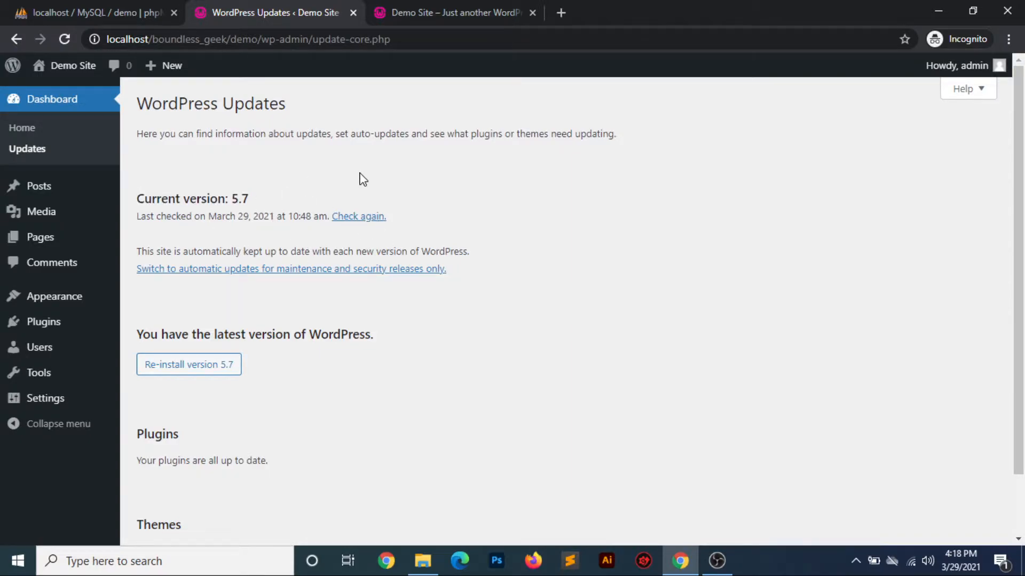
pyautogui.click(358, 217)
# Open the All Posts list and examine the Hello world! post's row actions and author
pyautogui.moveTo(44, 188)
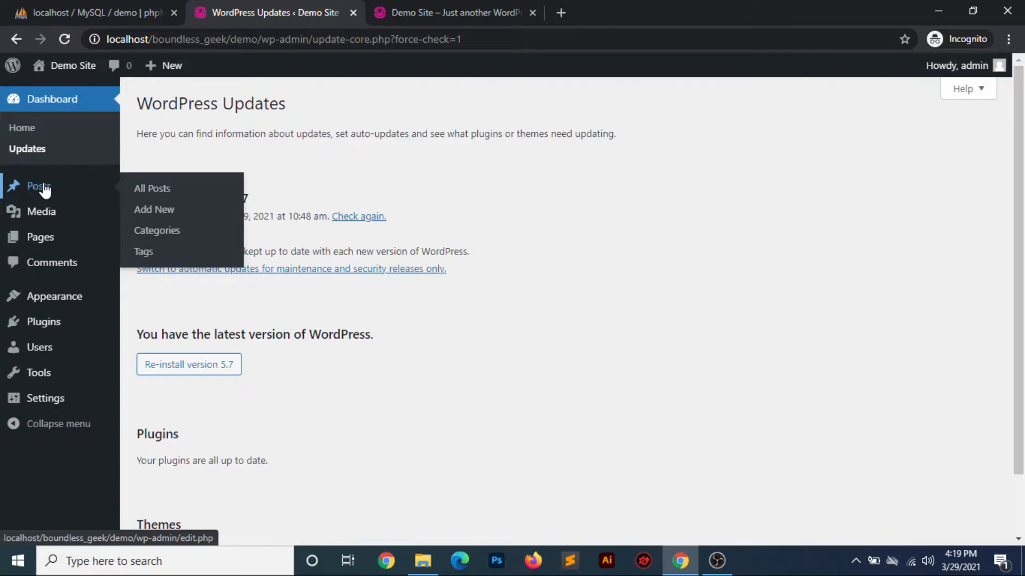
pyautogui.click(160, 189)
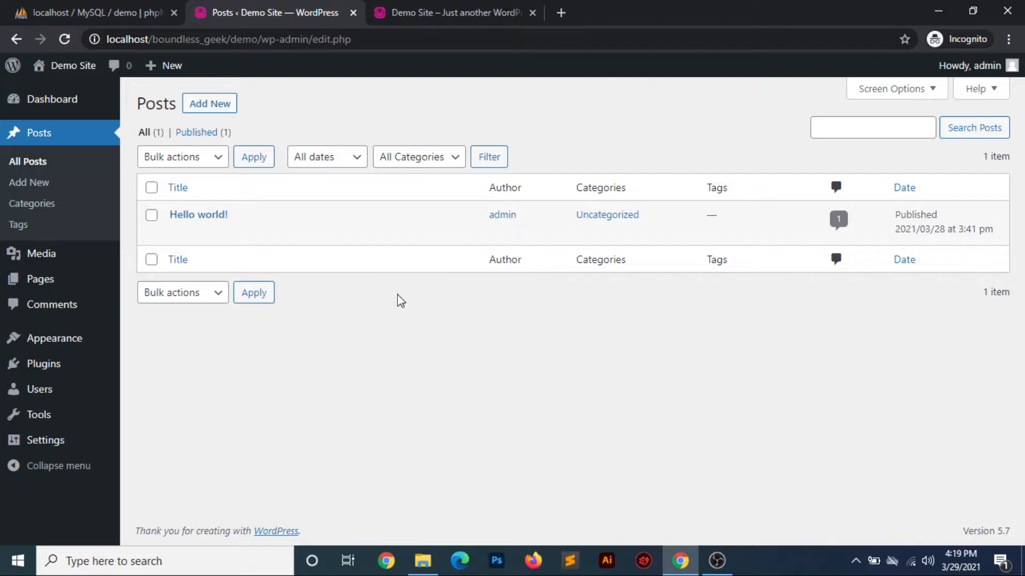
pyautogui.moveTo(172, 233)
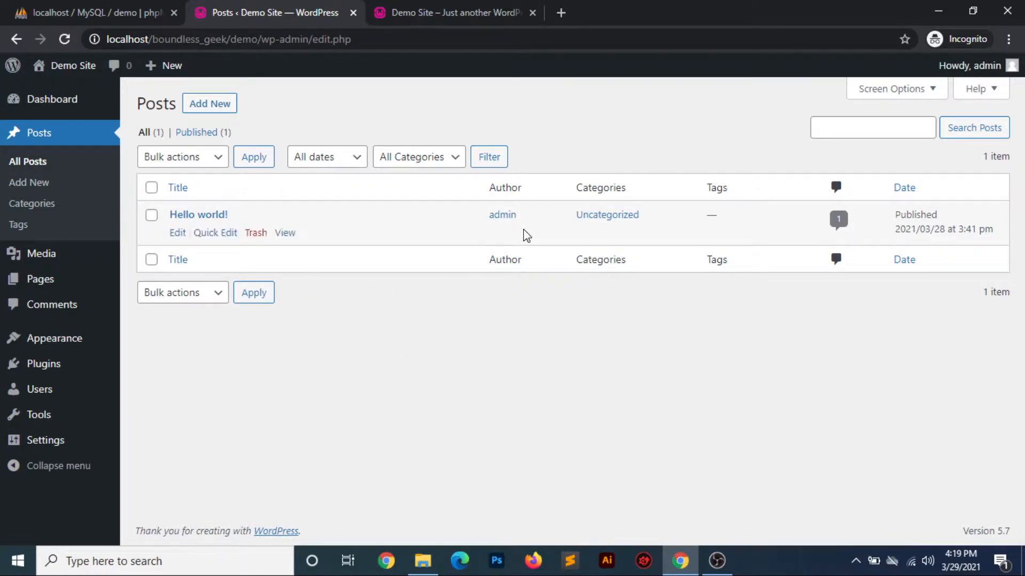
pyautogui.moveTo(515, 238)
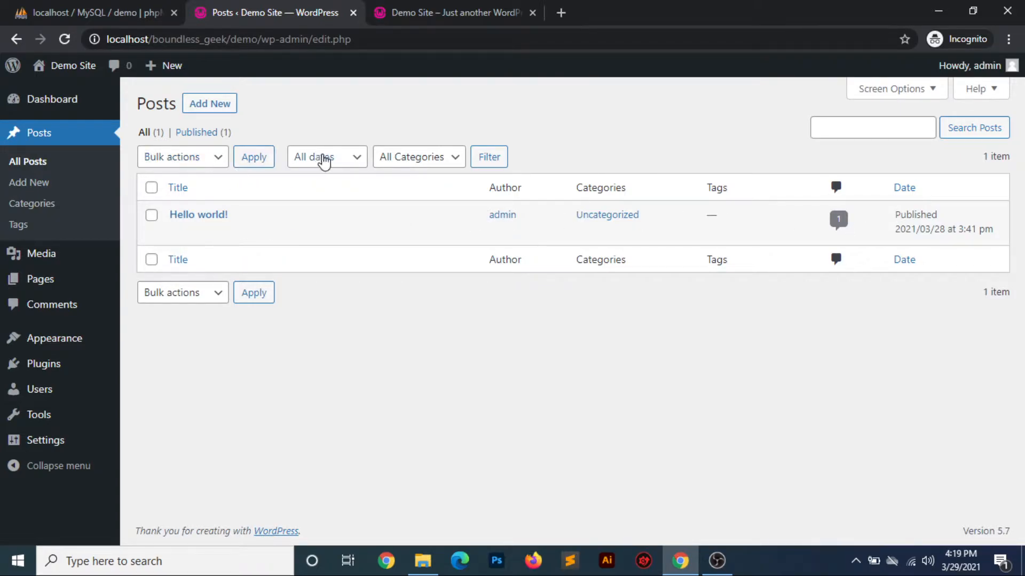
# Look at the bulk actions, category filter and search field of the posts list without applying any
pyautogui.click(219, 160)
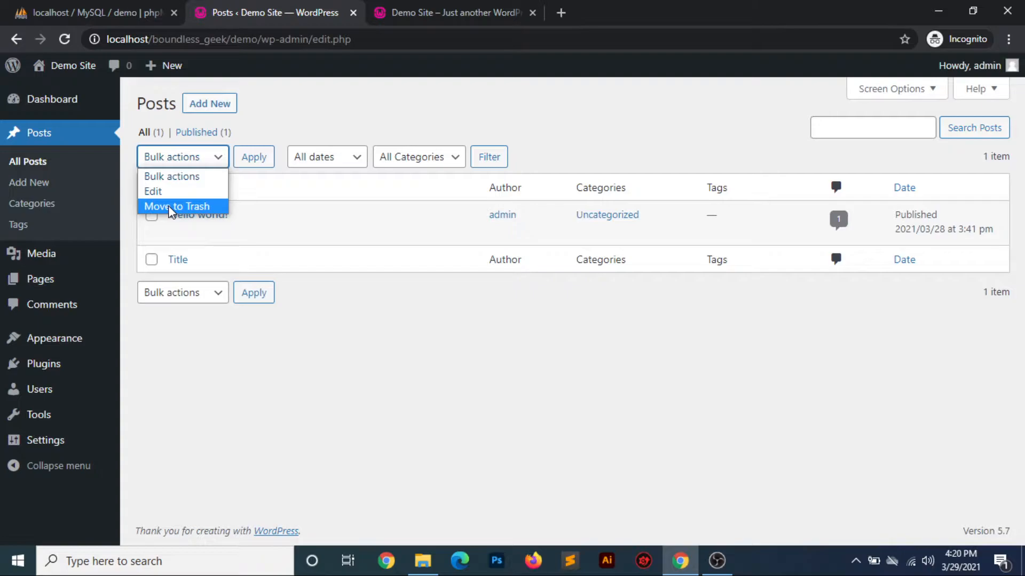
pyautogui.click(342, 343)
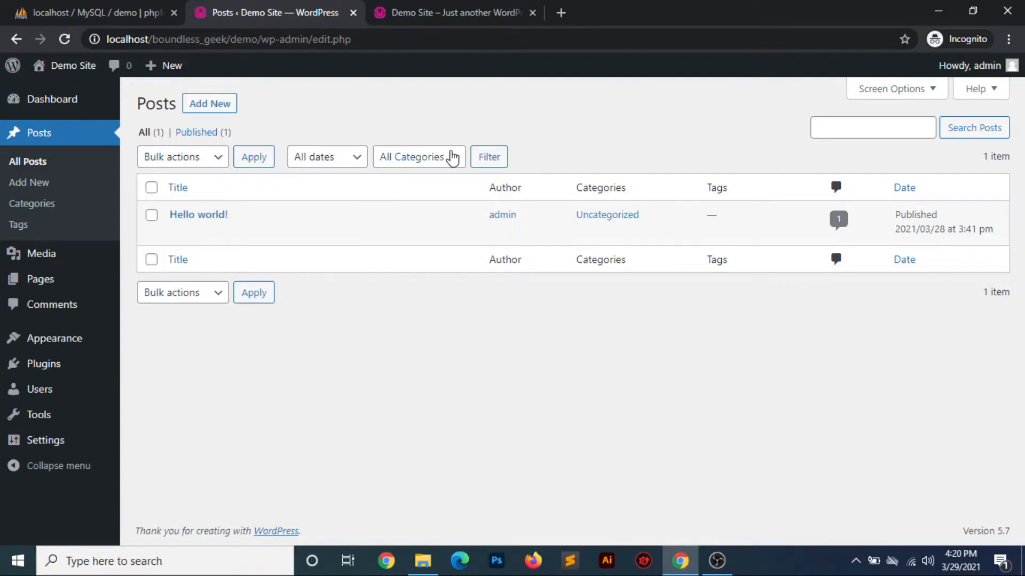
pyautogui.click(451, 157)
pyautogui.click(457, 376)
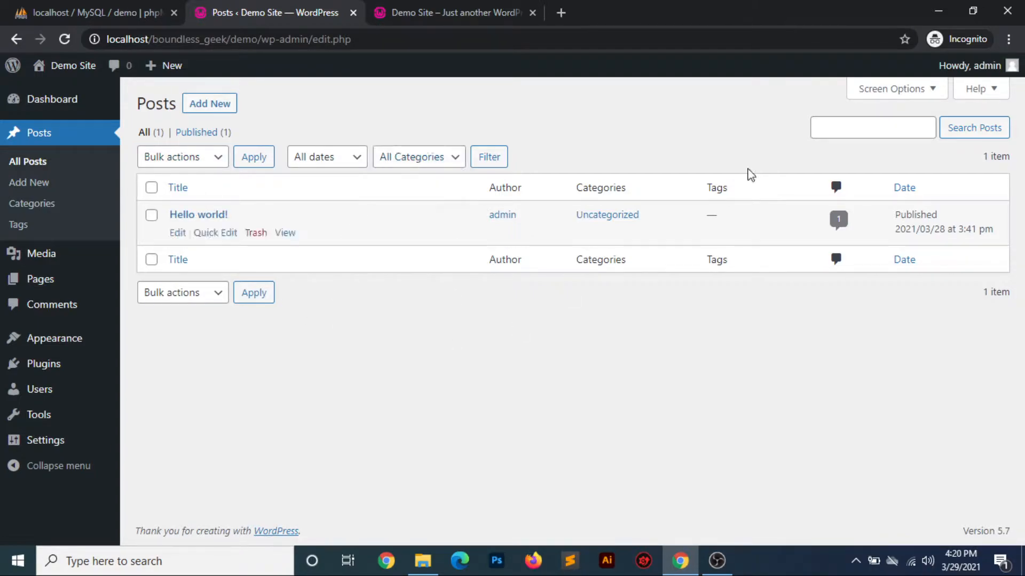
pyautogui.click(846, 126)
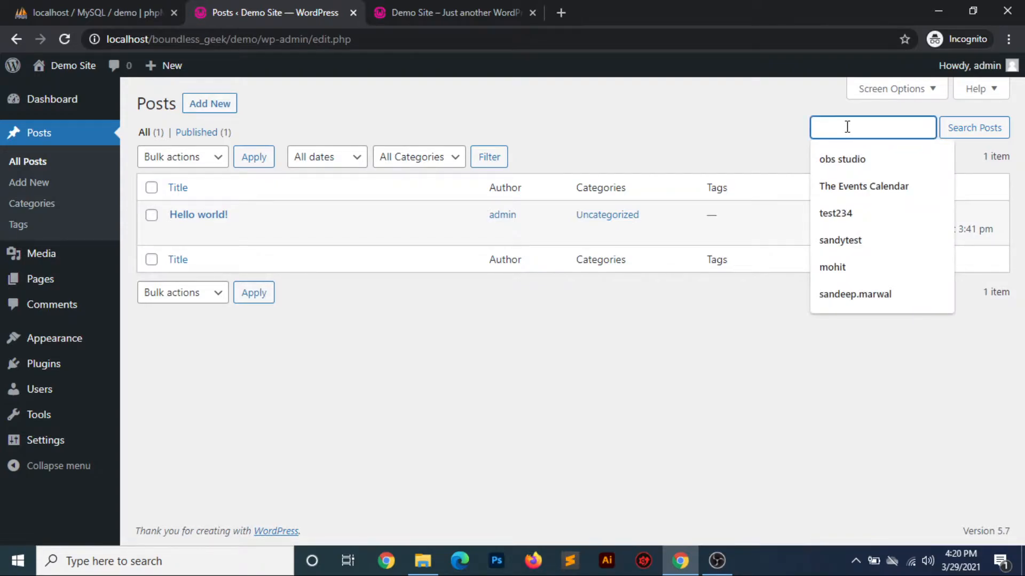
pyautogui.click(643, 407)
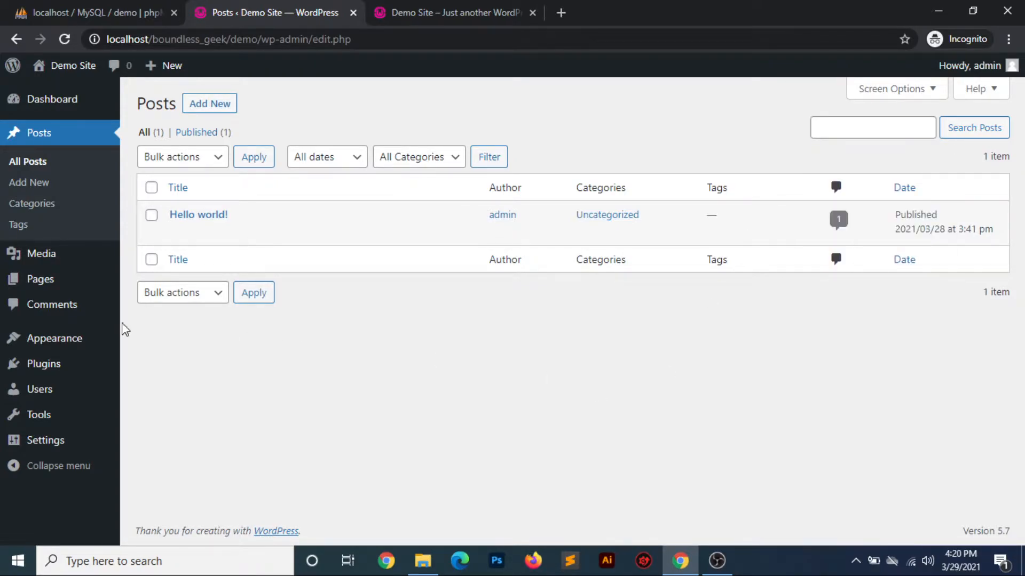
# Start a new post in the block editor
pyautogui.click(22, 183)
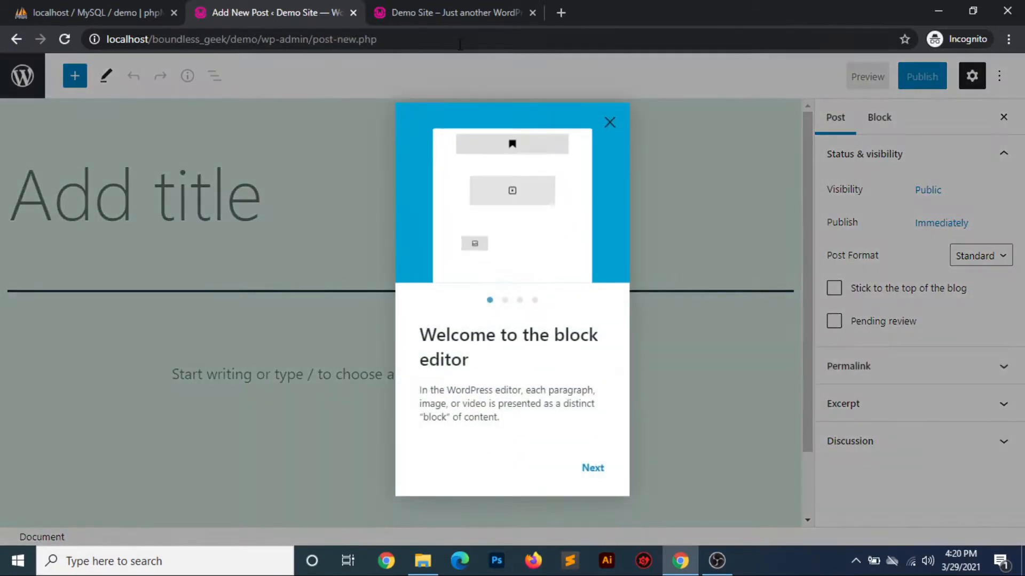
# Look over the Hello world! post on the public site's home page, including its text, date and category
pyautogui.click(463, 16)
pyautogui.scroll(-4, 627, 376)
pyautogui.scroll(4, 628, 377)
pyautogui.moveTo(369, 379); pyautogui.dragTo(238, 274)
pyautogui.click(521, 427)
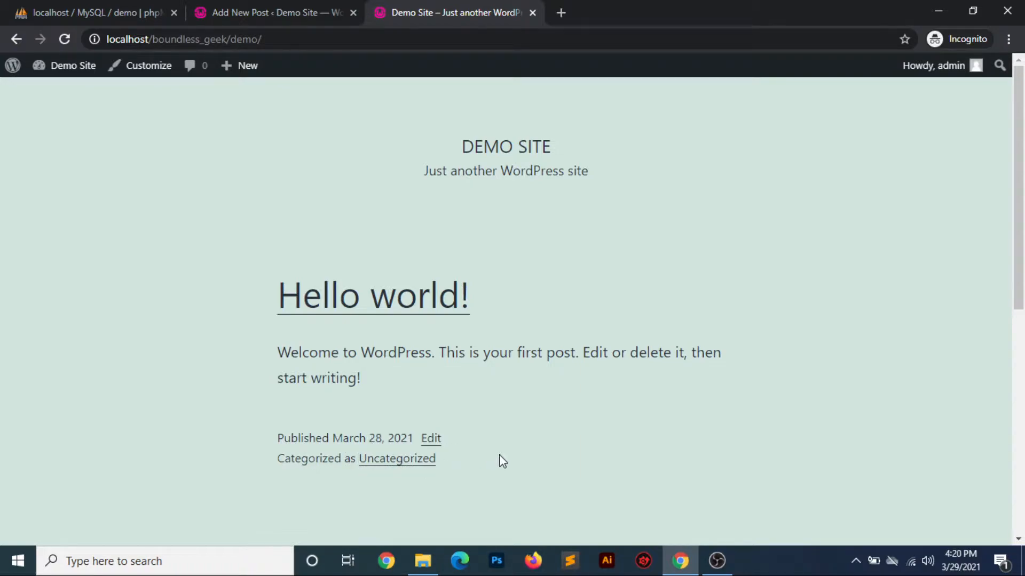
pyautogui.scroll(-3, 501, 460)
pyautogui.scroll(2, 502, 460)
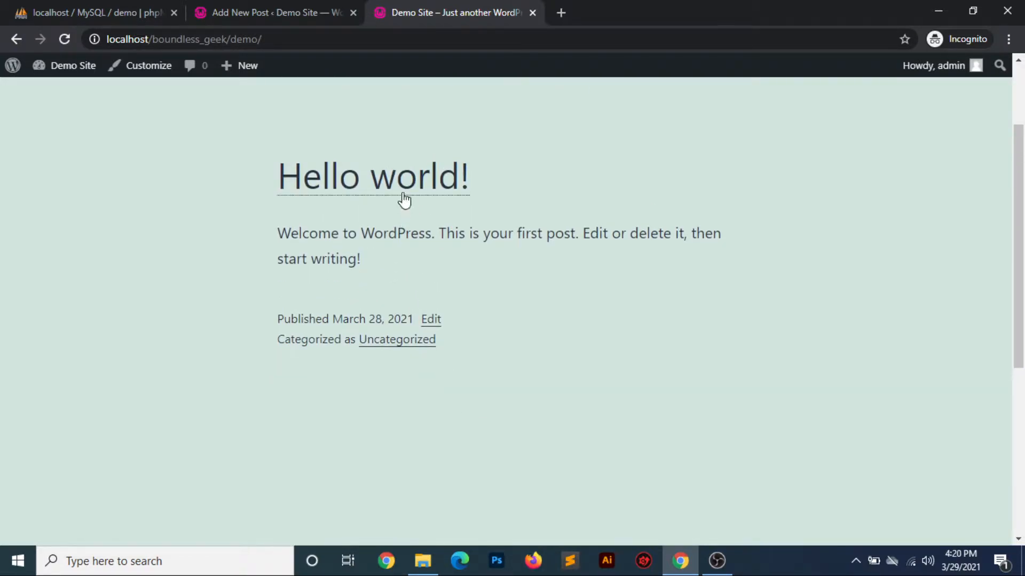
# Return to the new post, dismiss the block editor's welcome guide and look over the empty editor
pyautogui.click(309, 14)
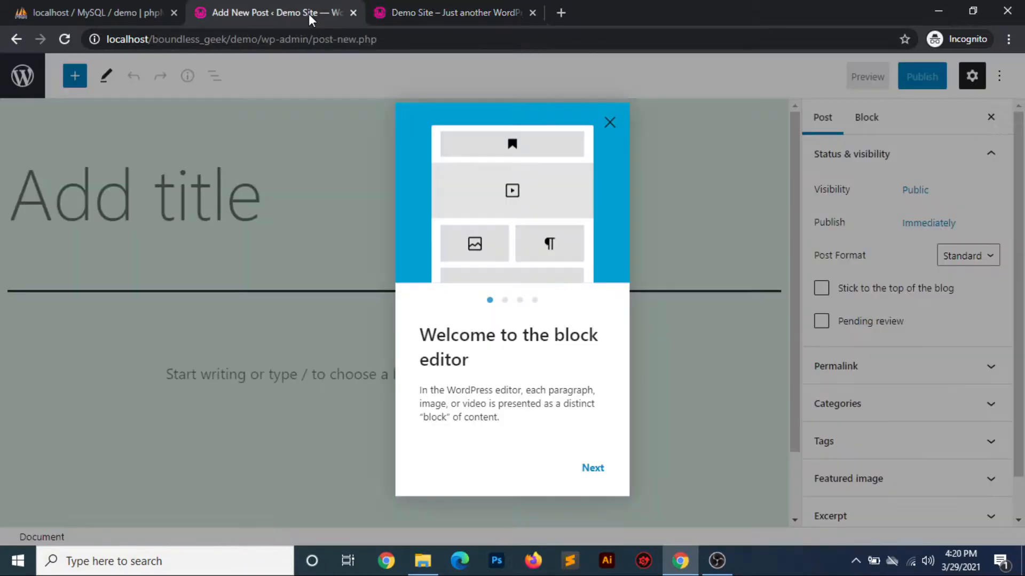
pyautogui.click(610, 122)
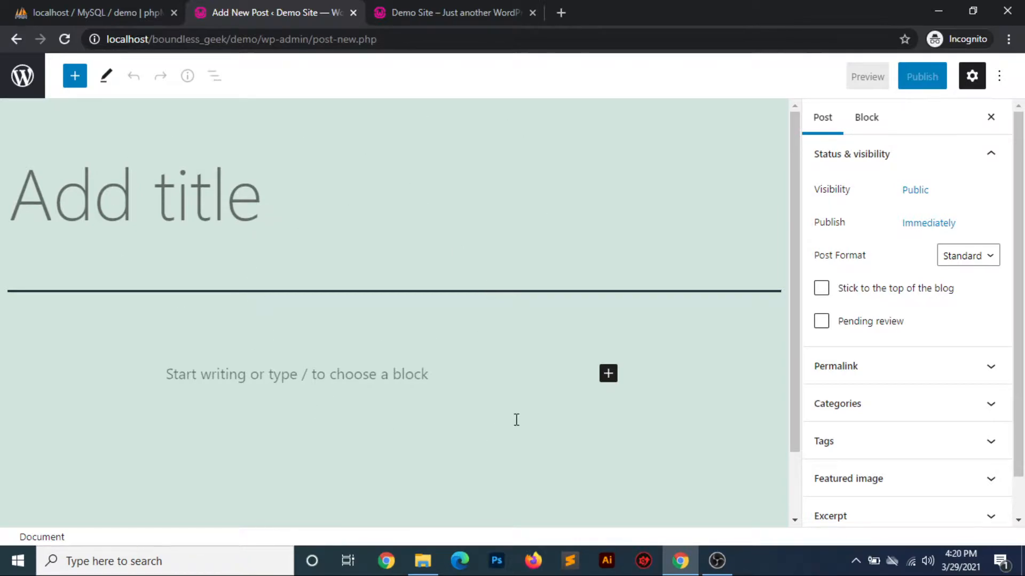
pyautogui.scroll(-2, 516, 419)
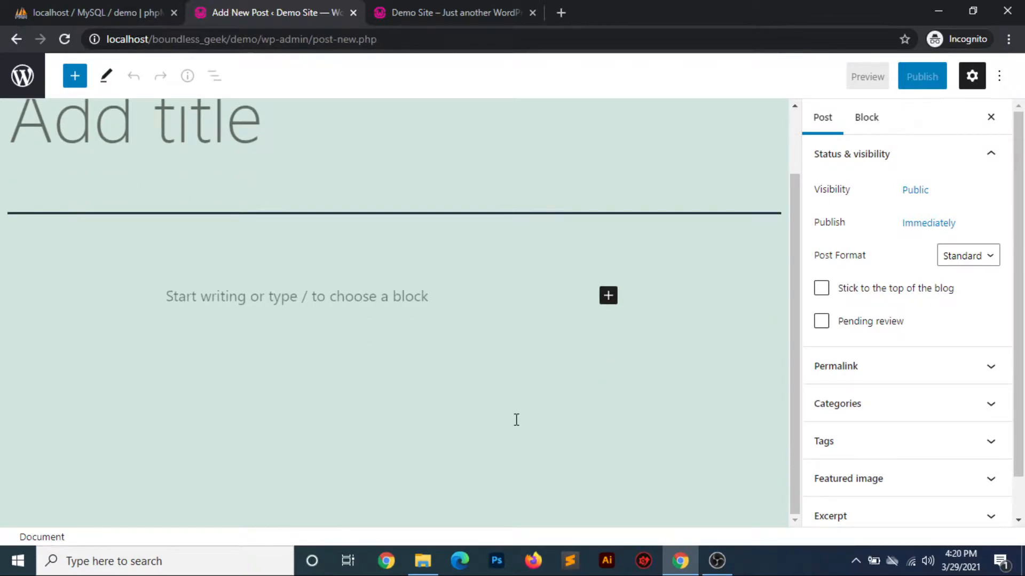
pyautogui.scroll(2, 516, 419)
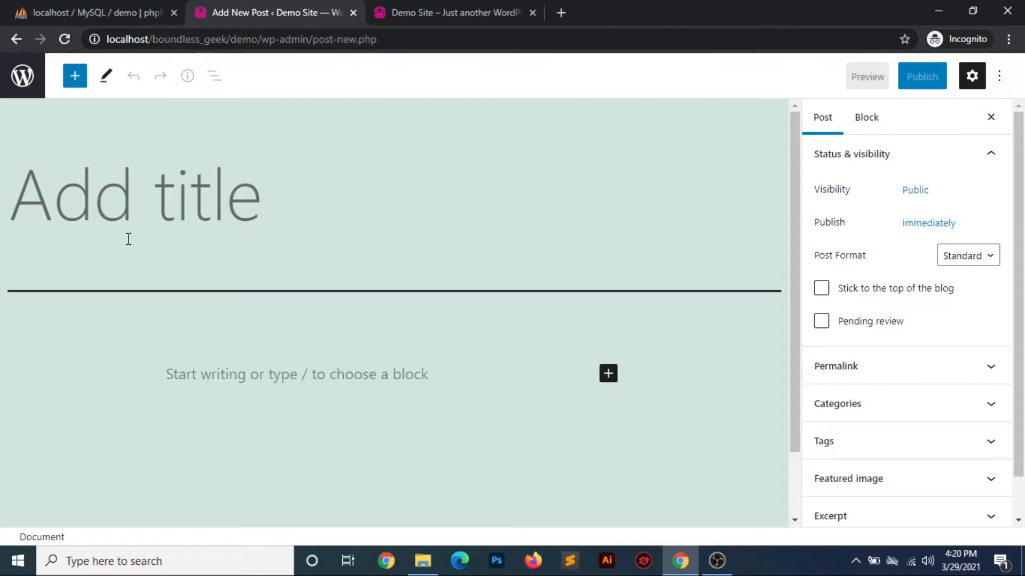
# Leave the new post without entering content and open the list of installed plugins
pyautogui.click(15, 39)
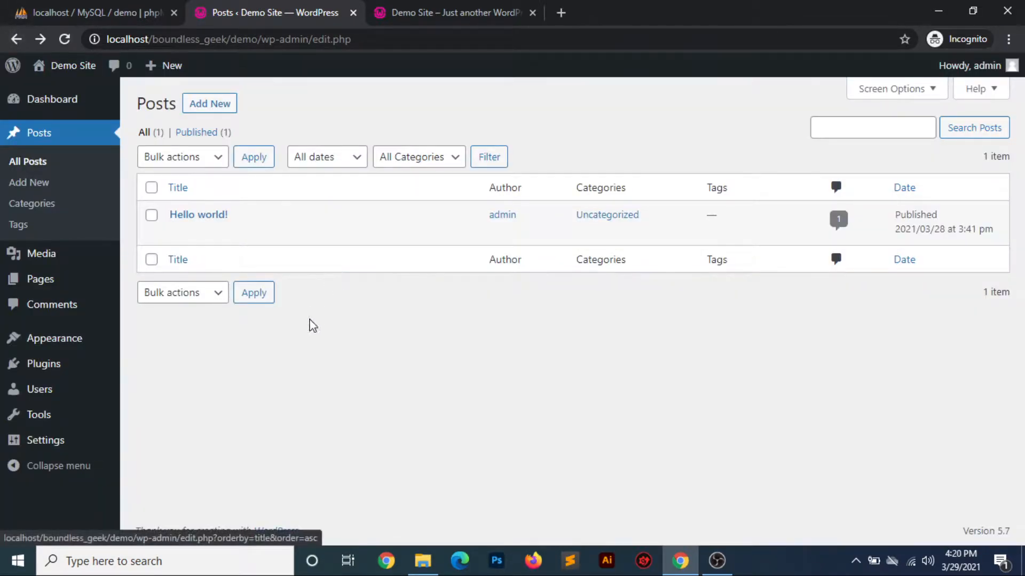
pyautogui.moveTo(66, 378)
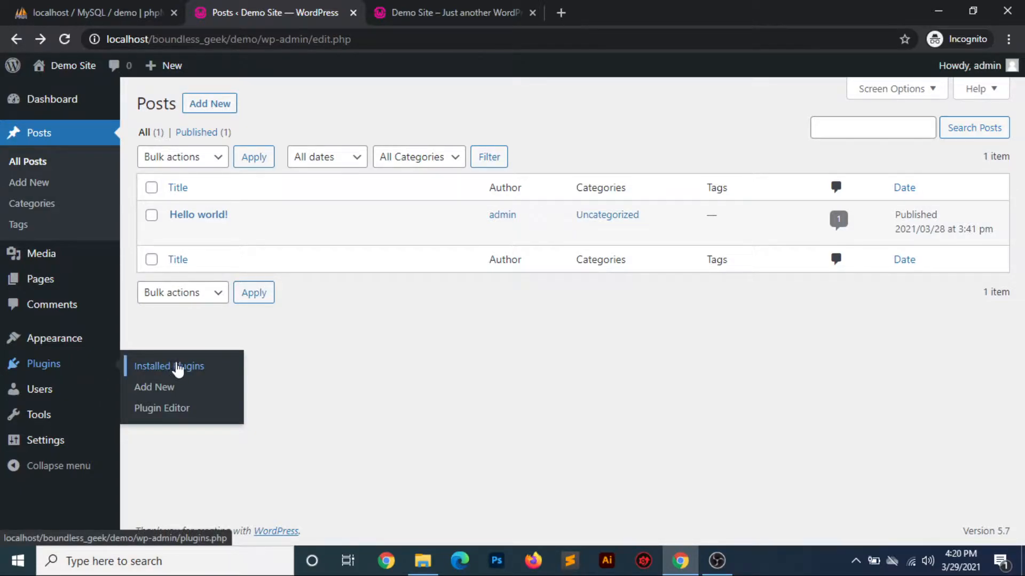
pyautogui.click(176, 367)
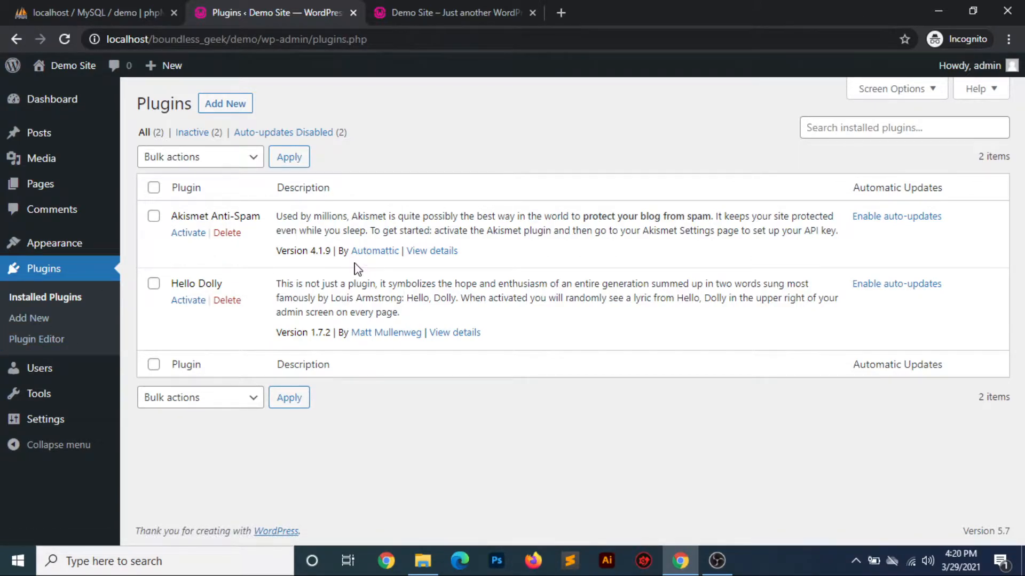
# Install the Classic Editor plugin from the featured plugins and activate it
pyautogui.click(227, 105)
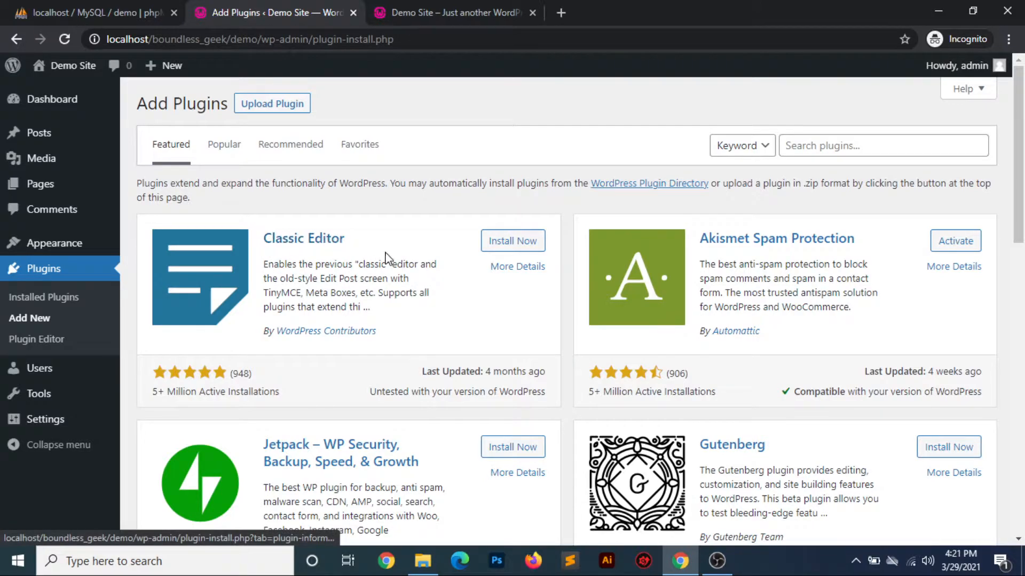
pyautogui.click(504, 247)
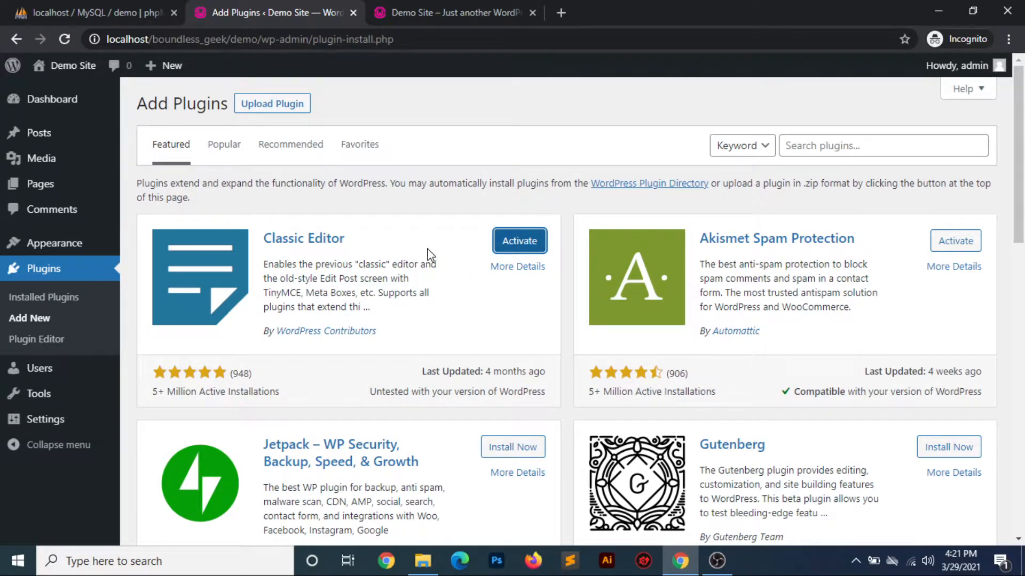
pyautogui.click(515, 241)
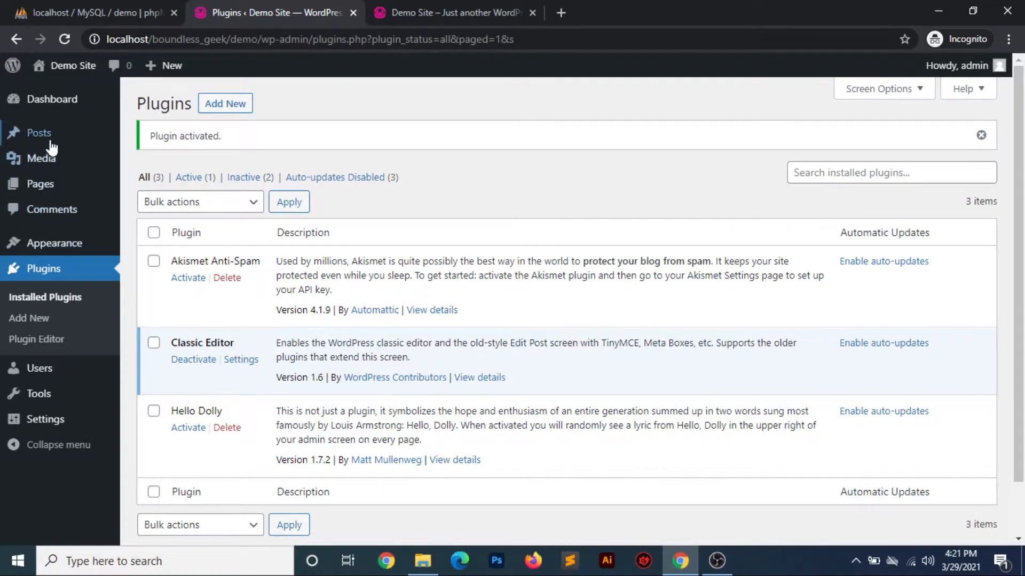
# Start a new post in the classic editor, look over its layout and glance at the public site
pyautogui.moveTo(46, 134)
pyautogui.click(145, 159)
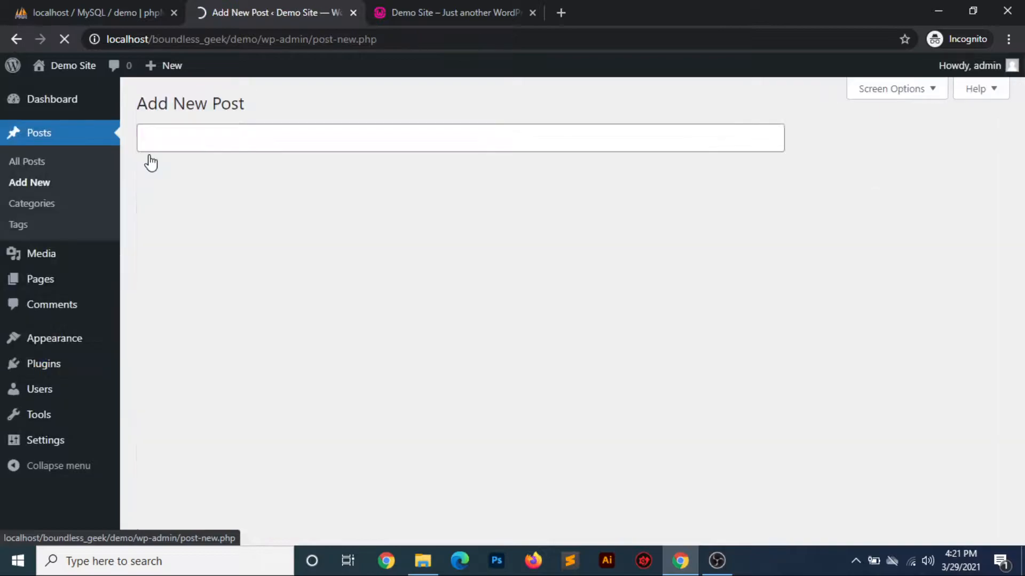
pyautogui.click(580, 313)
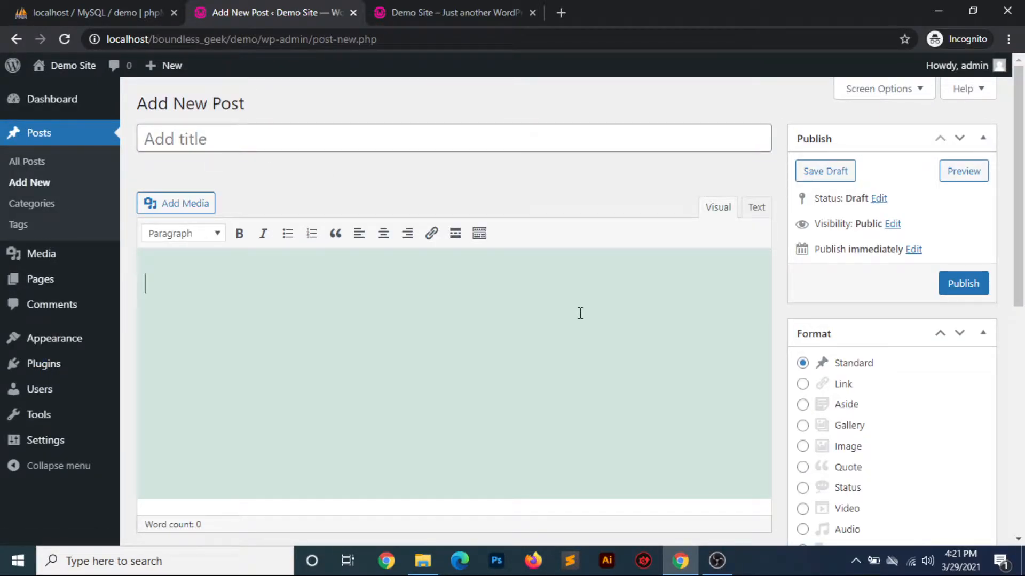
pyautogui.scroll(-5, 580, 313)
pyautogui.scroll(5, 580, 314)
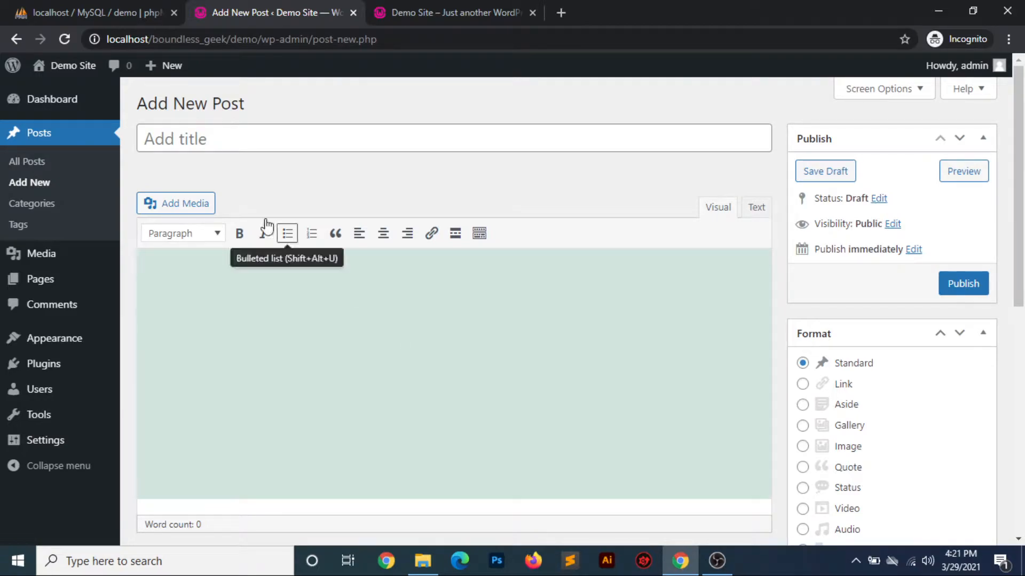
pyautogui.click(466, 16)
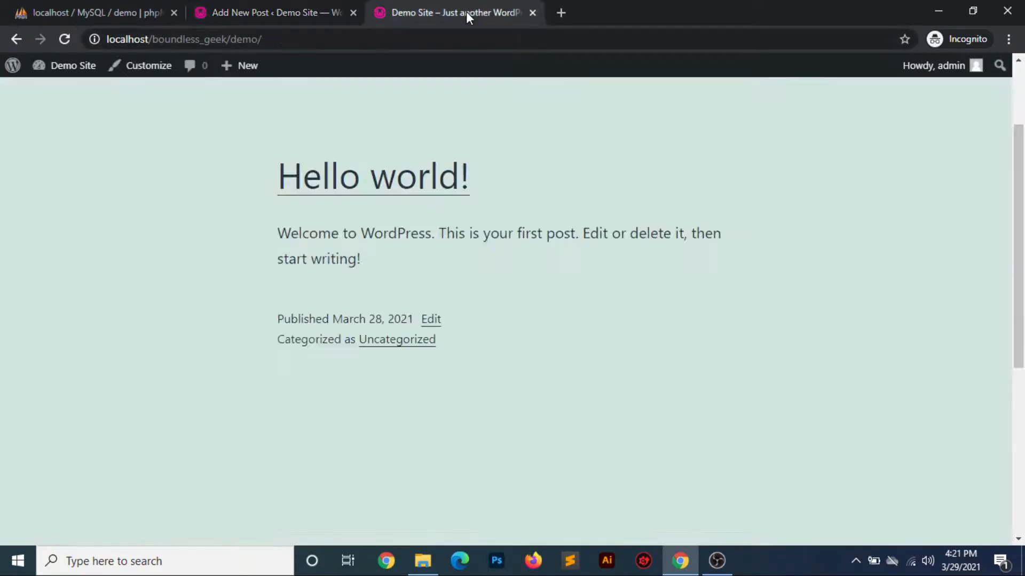
pyautogui.click(284, 12)
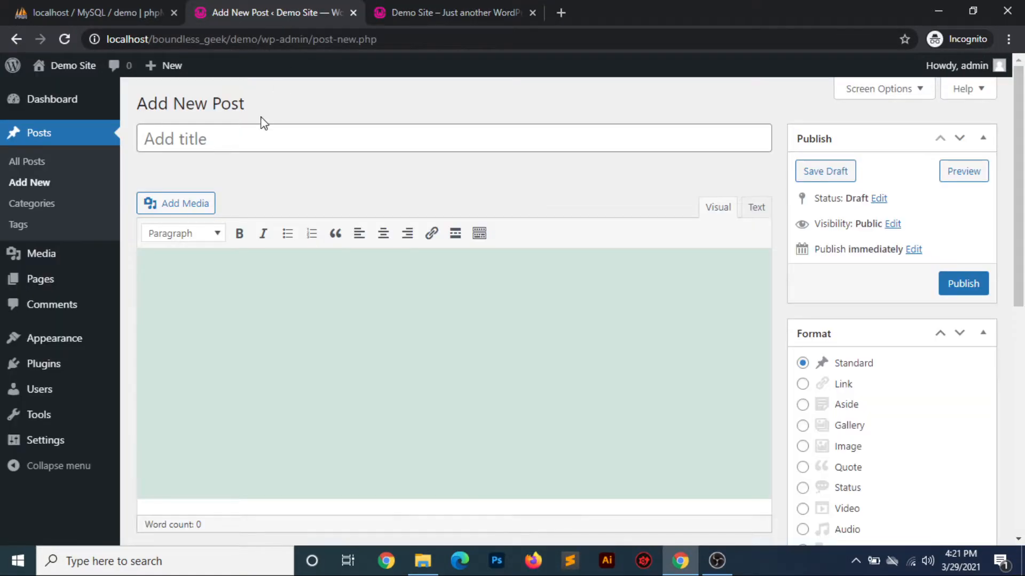
# Title the post "Test post" and enter "This is a test post description." as its content
pyautogui.click(254, 137)
pyautogui.write('T')
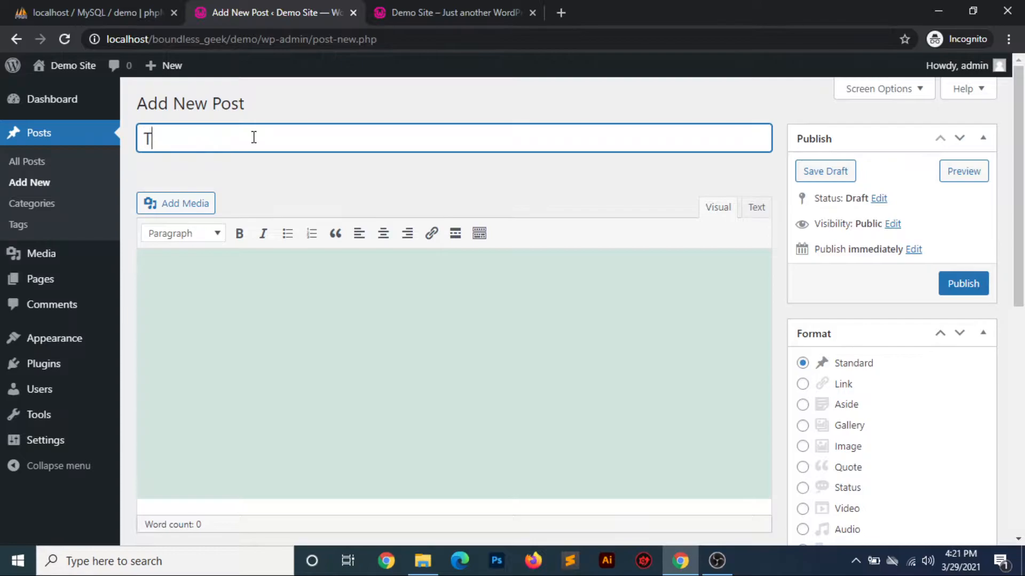
pyautogui.write('est post')
pyautogui.click(241, 273)
pyautogui.write('This is a test post description.')
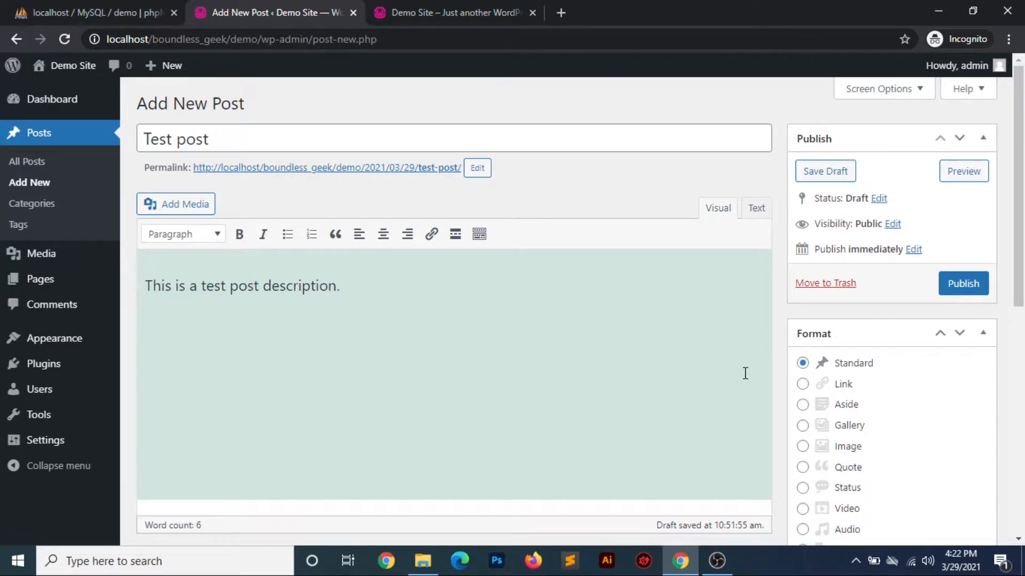
# Add a new category named "Test category" without a parent to the post
pyautogui.scroll(-5, 744, 374)
pyautogui.scroll(-2, 746, 379)
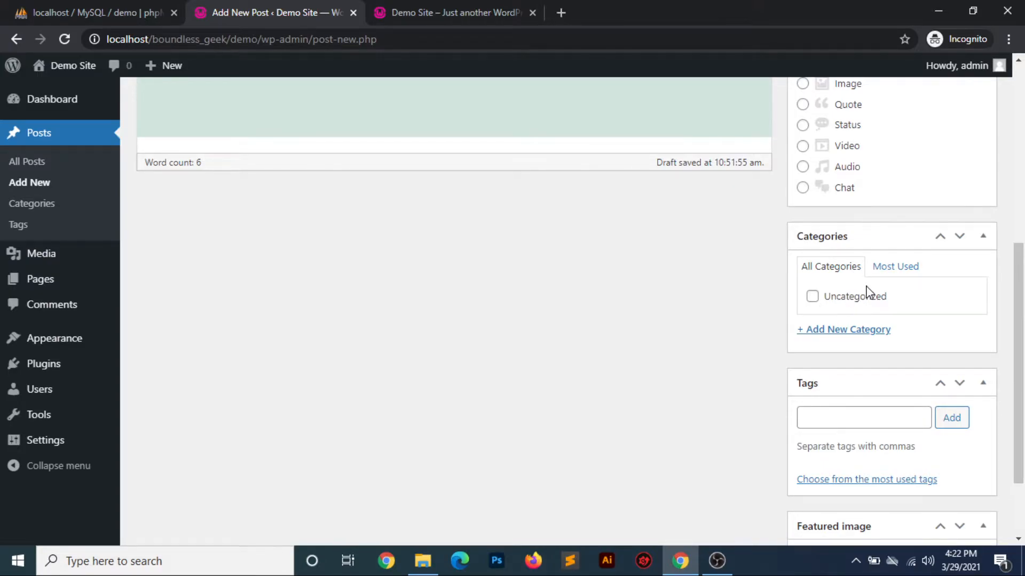
pyautogui.click(840, 334)
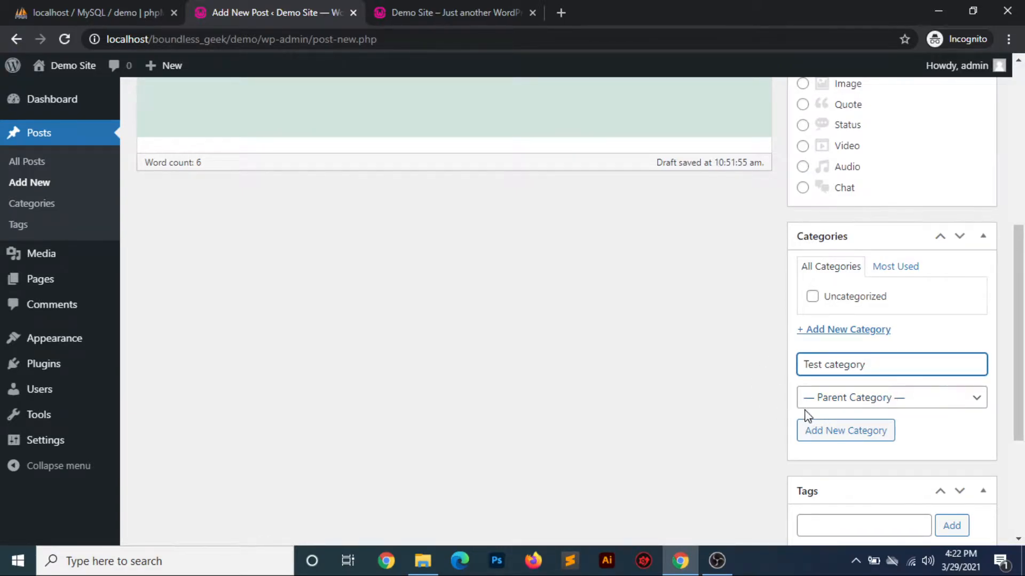
pyautogui.click(915, 407)
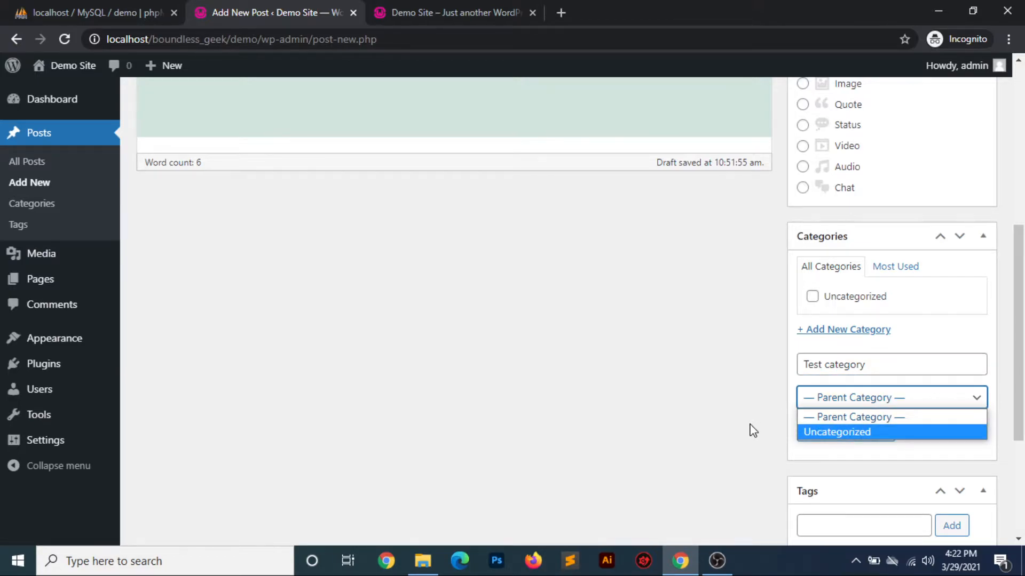
pyautogui.click(717, 419)
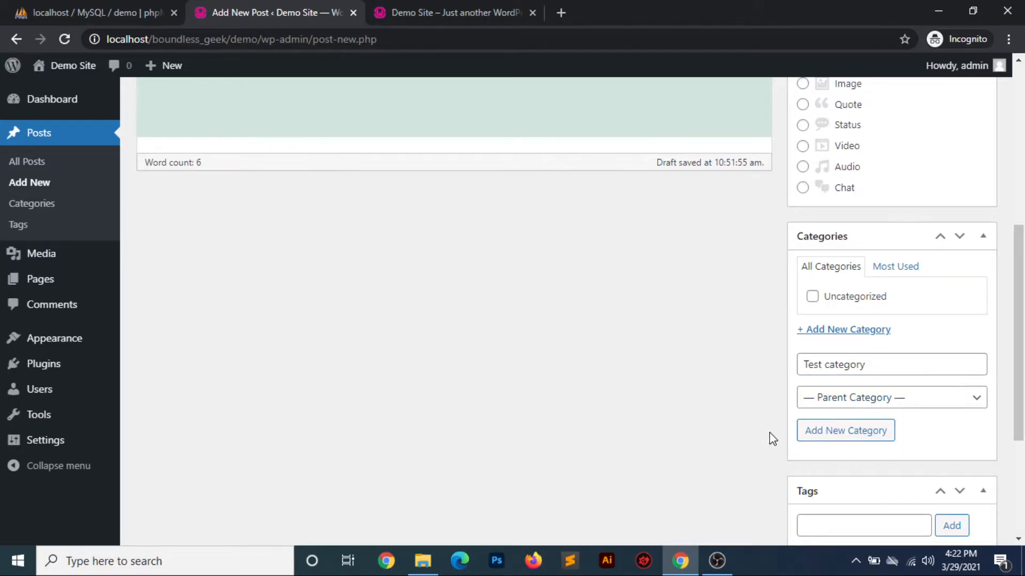
pyautogui.click(849, 432)
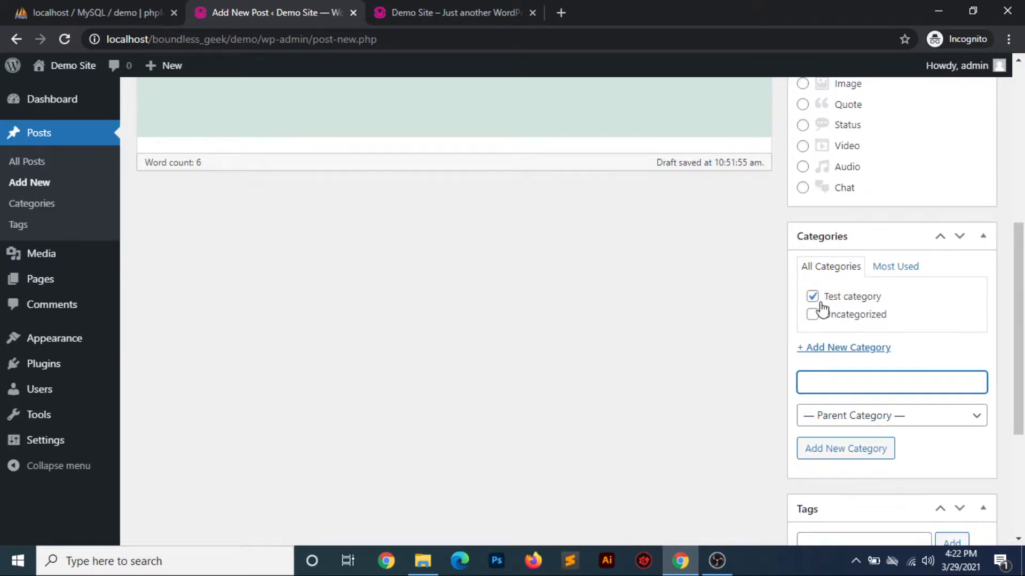
# Add the tags "test" and "demo" to the post
pyautogui.scroll(7, 647, 362)
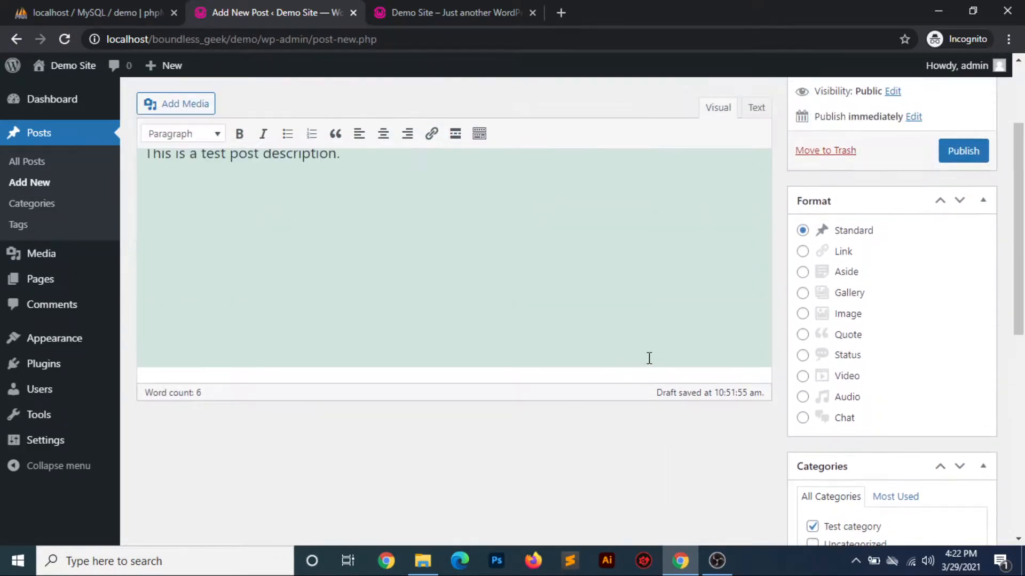
pyautogui.scroll(-1, 648, 357)
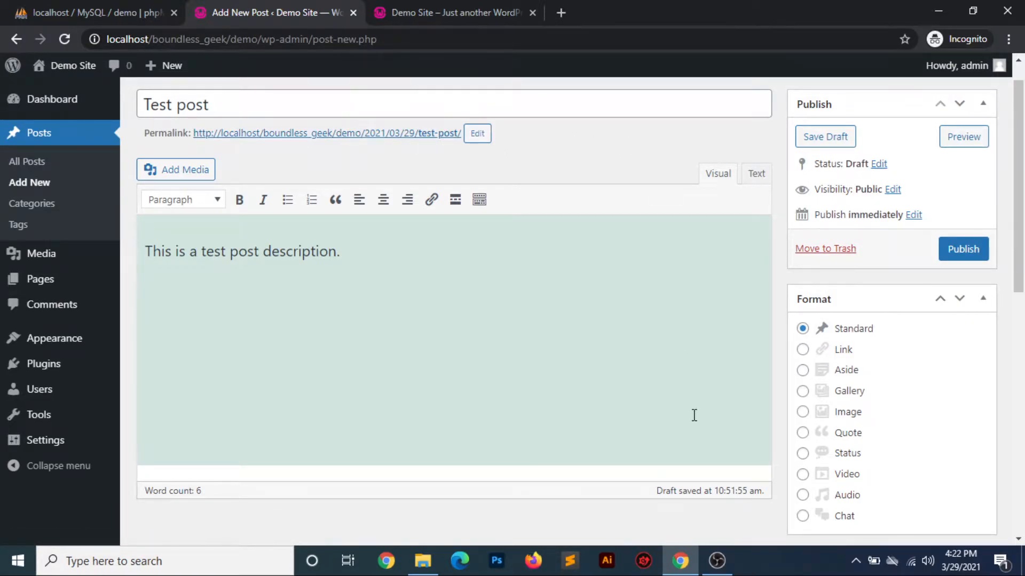
pyautogui.scroll(-3, 694, 416)
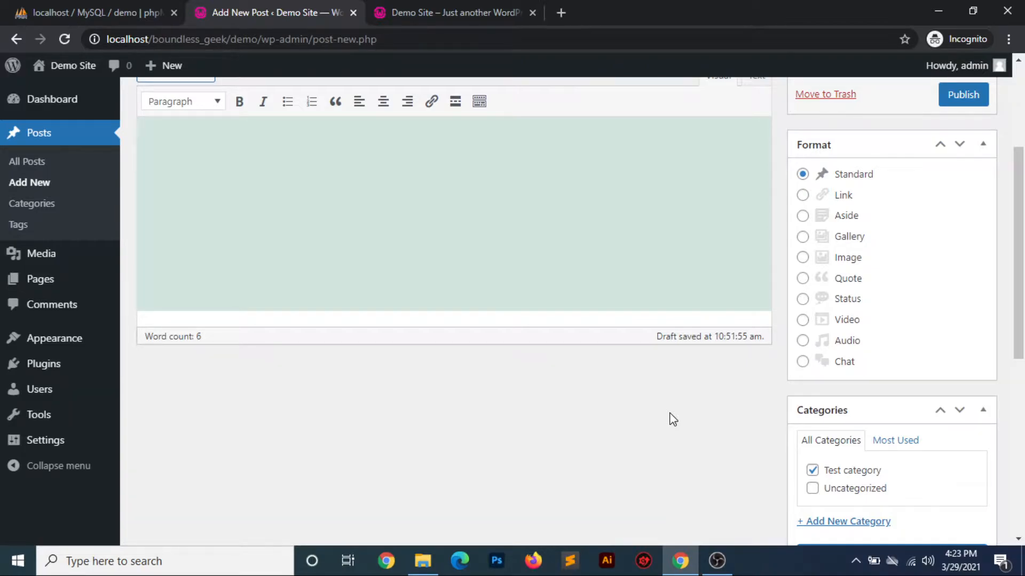
pyautogui.scroll(-5, 672, 420)
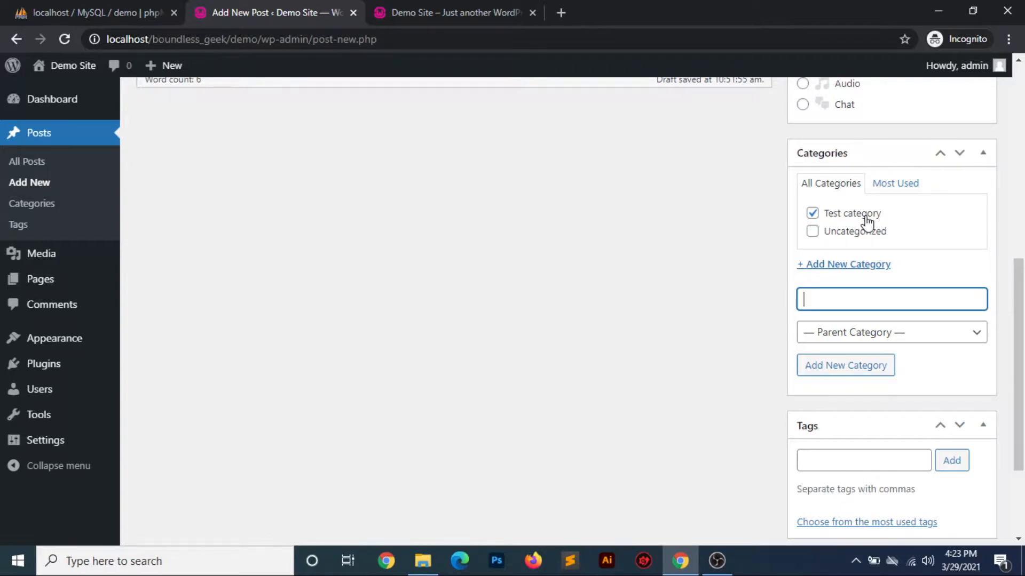
pyautogui.scroll(-3, 696, 398)
pyautogui.click(831, 314)
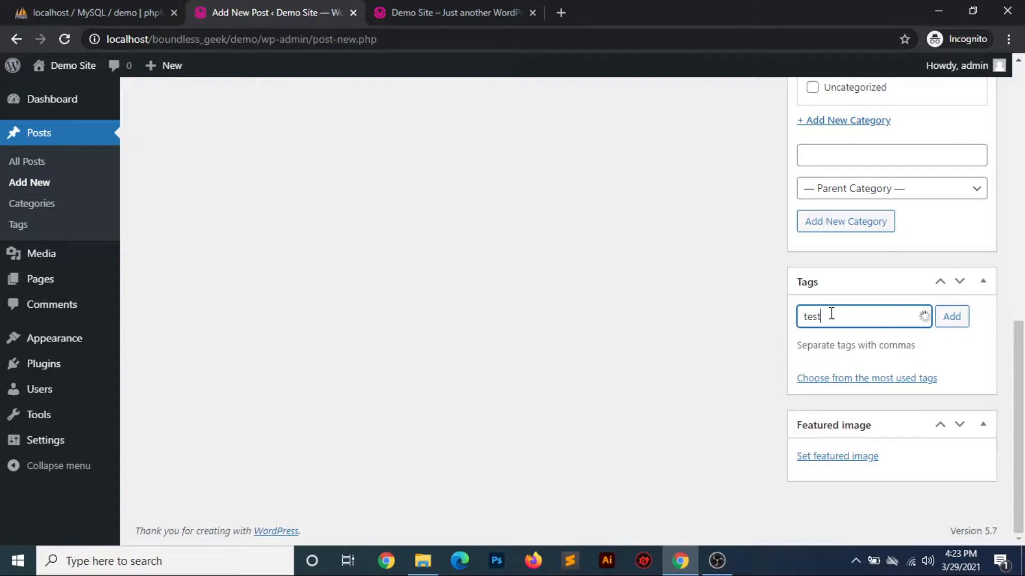
pyautogui.click(941, 316)
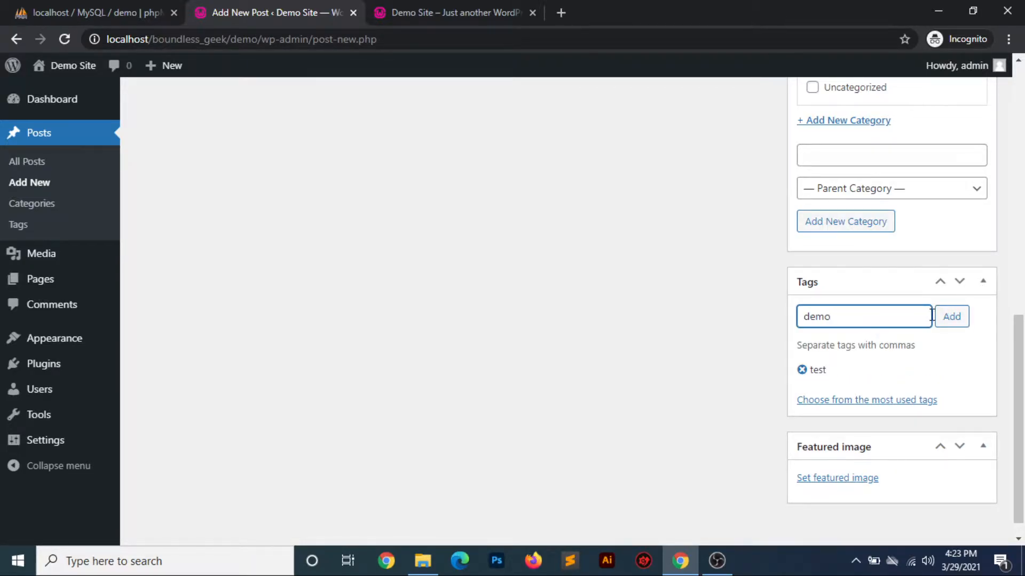
pyautogui.click(949, 319)
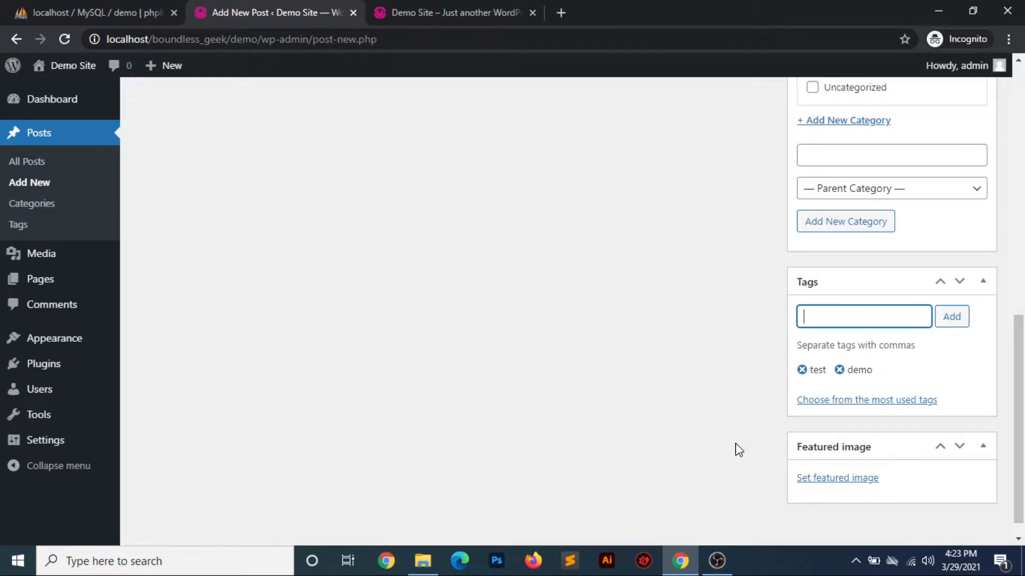
# Search the web for Unsplash in a new browser tab and open its website
pyautogui.scroll(3, 539, 386)
pyautogui.scroll(-1, 543, 387)
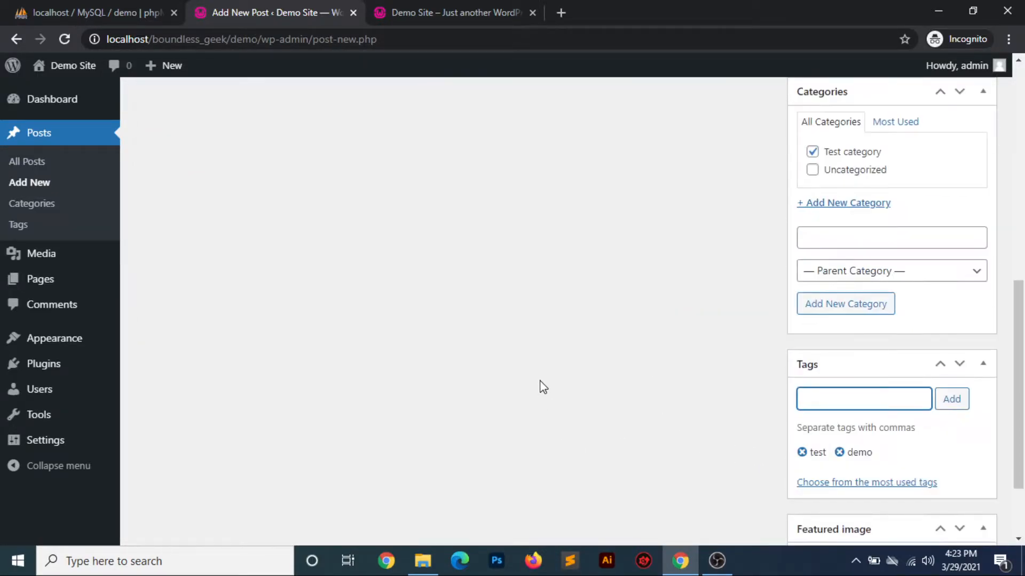
pyautogui.scroll(-2, 645, 425)
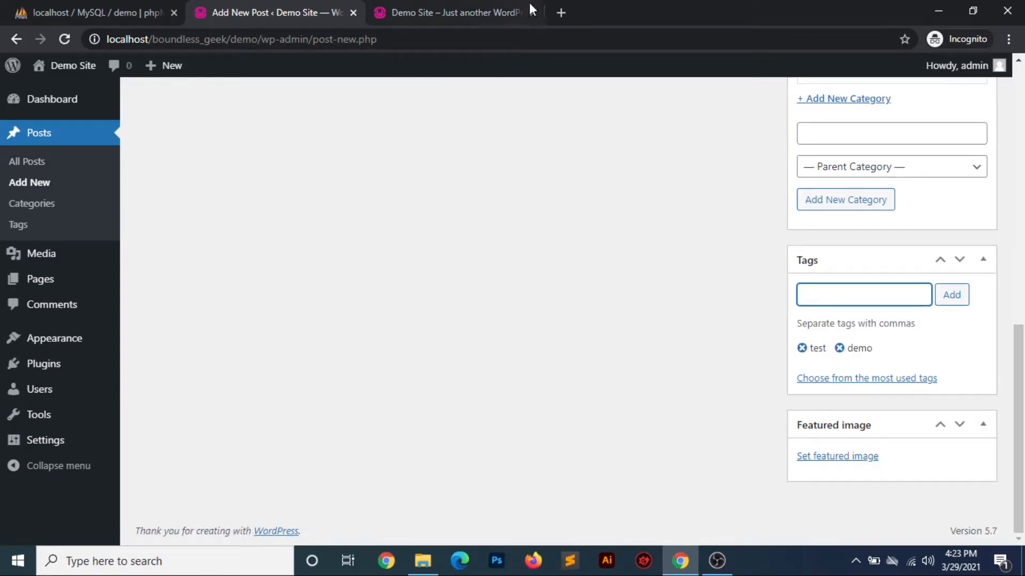
pyautogui.click(560, 12)
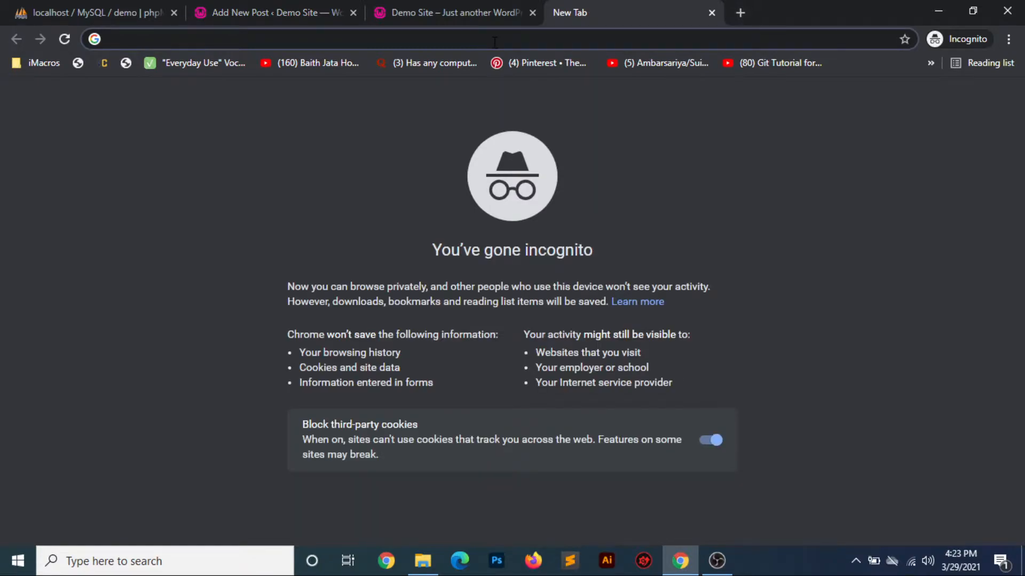
pyautogui.write('unsples')
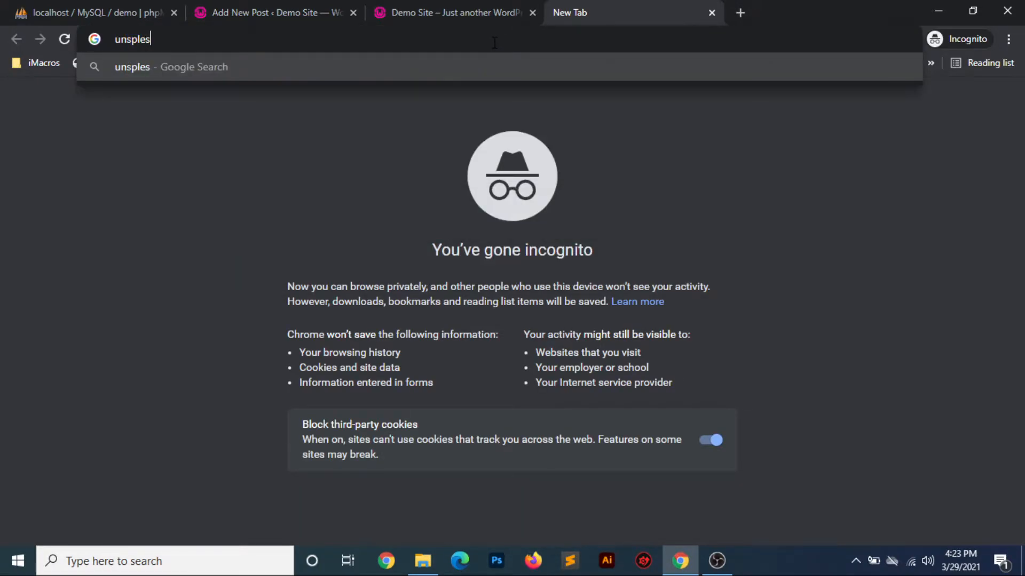
pyautogui.press('Return')
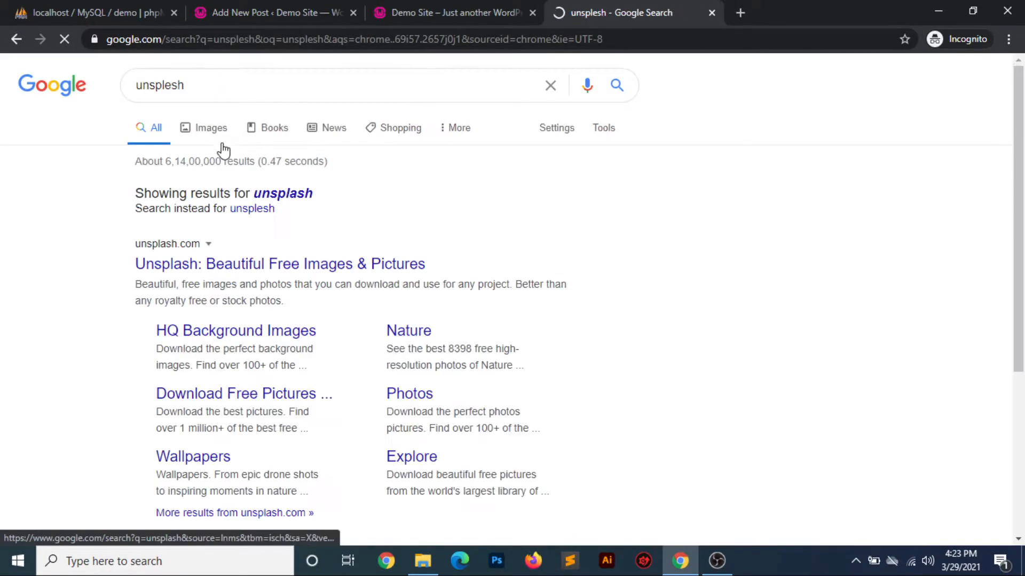
pyautogui.click(218, 268)
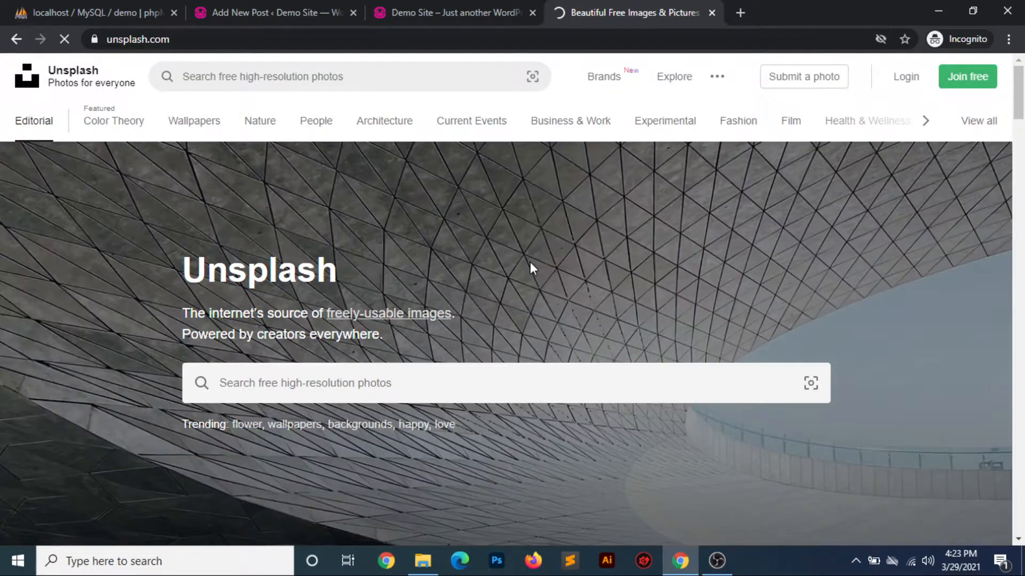
# Download the photo of the sandy coast with dry grass from the Unsplash home feed
pyautogui.scroll(-10, 529, 261)
pyautogui.scroll(-3, 529, 262)
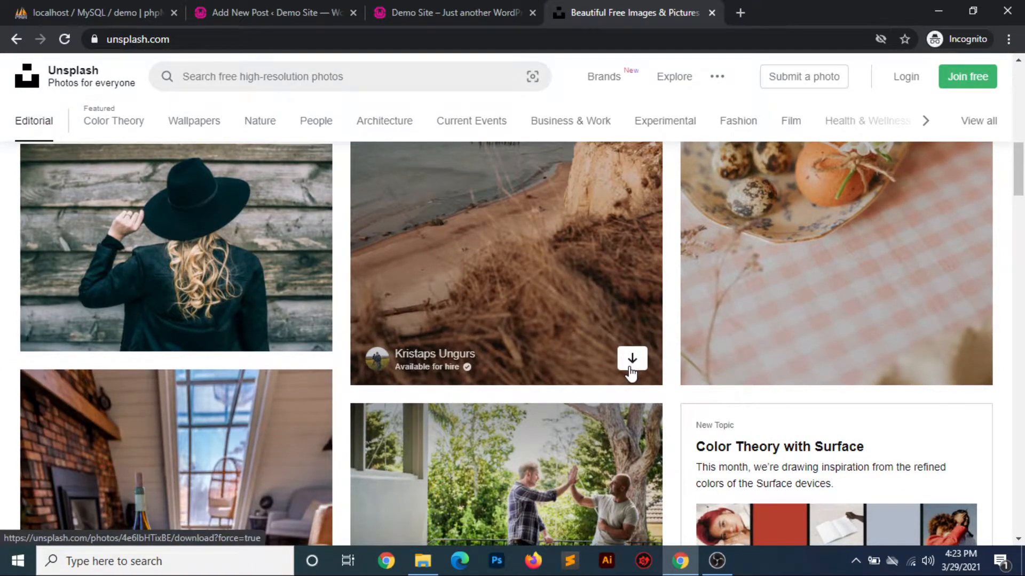
pyautogui.click(630, 367)
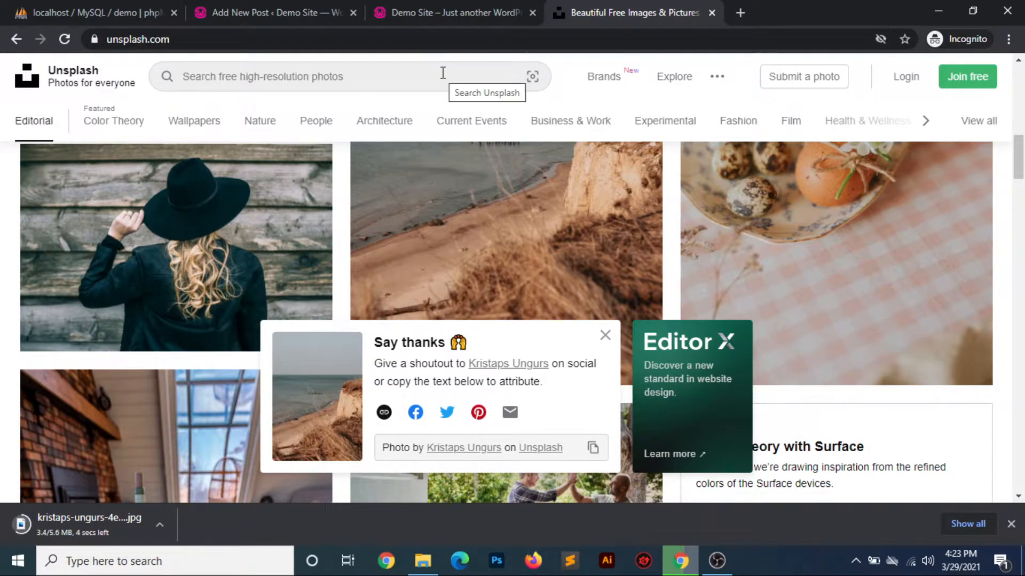
# Return to the post, open its featured image dialog and examine the media library, file selection and maximum upload size
pyautogui.click(425, 14)
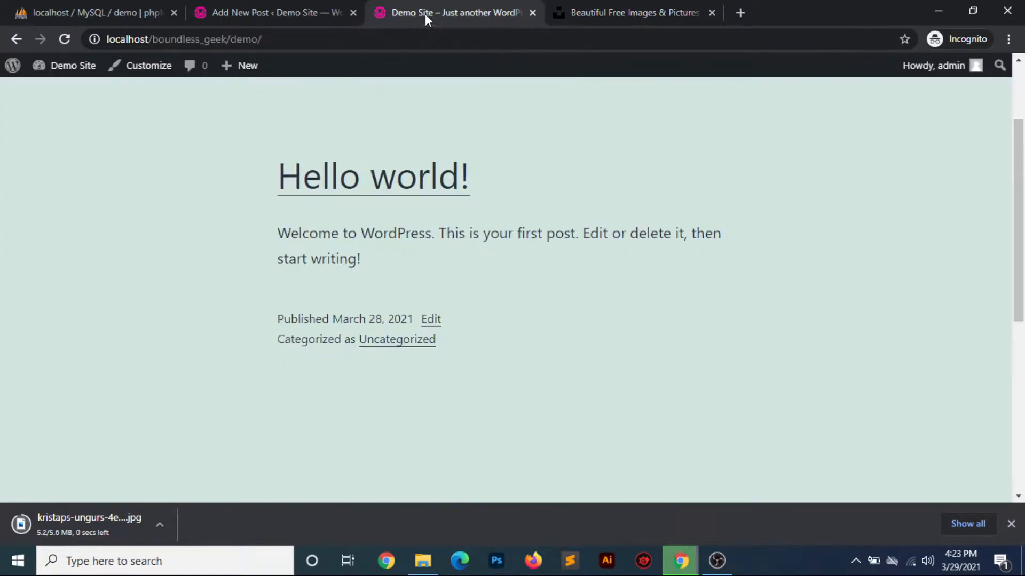
pyautogui.click(290, 14)
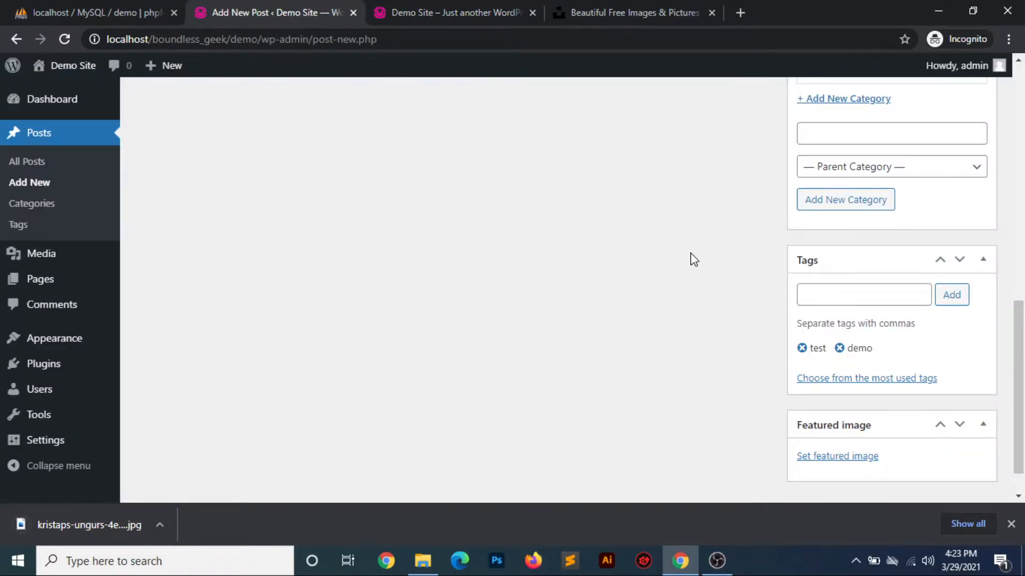
pyautogui.click(841, 458)
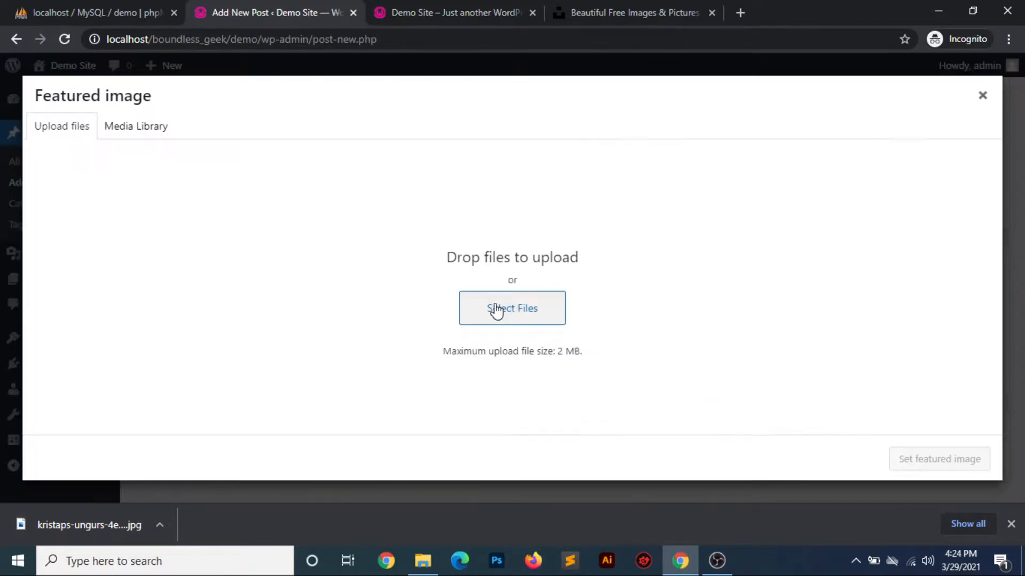
pyautogui.click(152, 126)
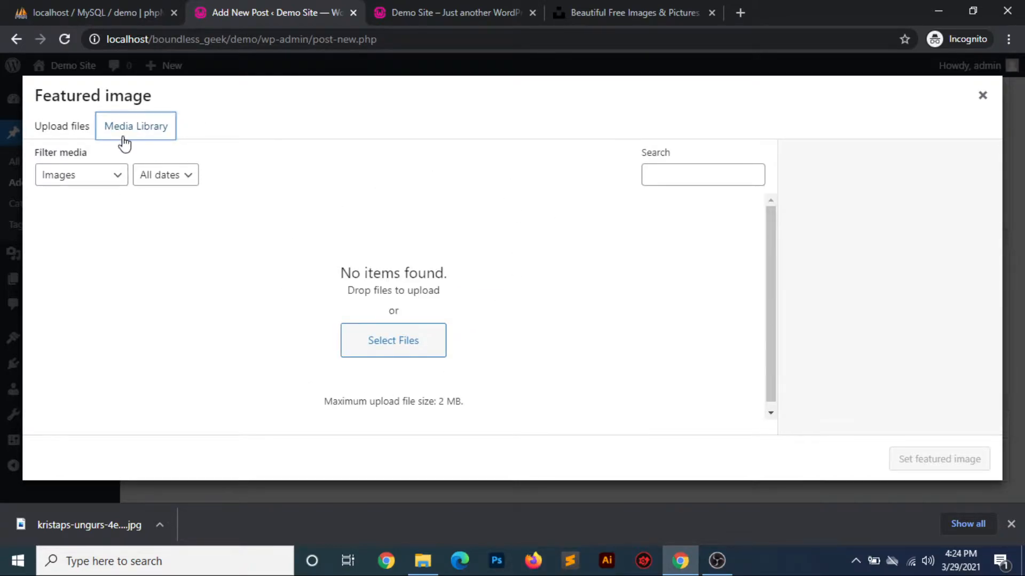
pyautogui.click(60, 127)
pyautogui.click(513, 320)
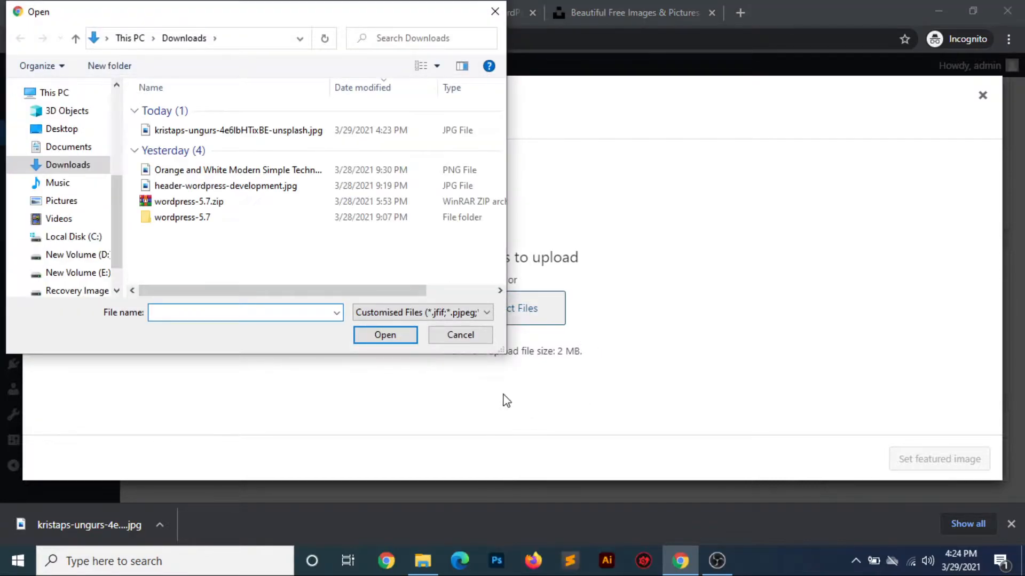
pyautogui.click(483, 342)
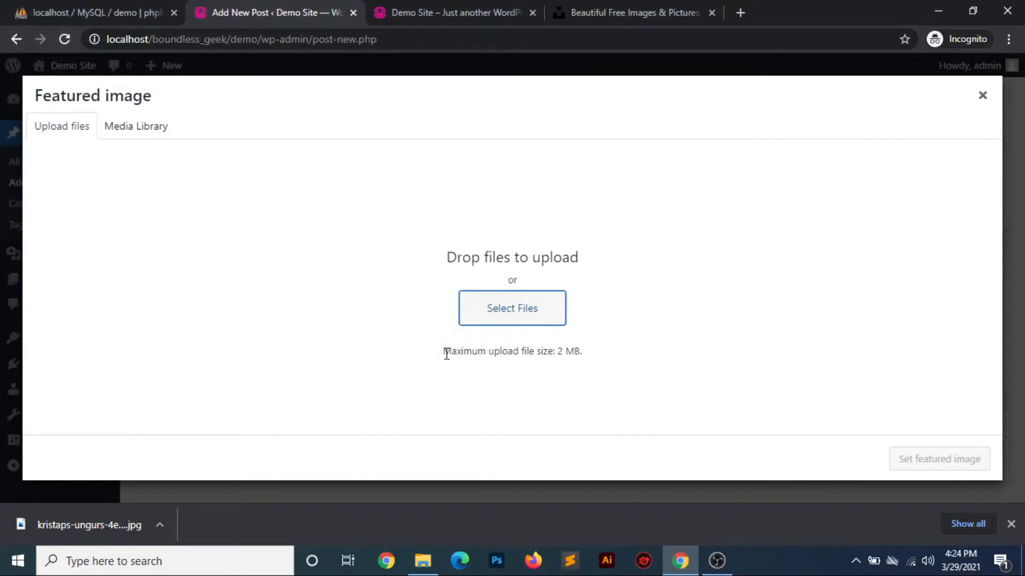
pyautogui.moveTo(443, 352); pyautogui.dragTo(582, 351)
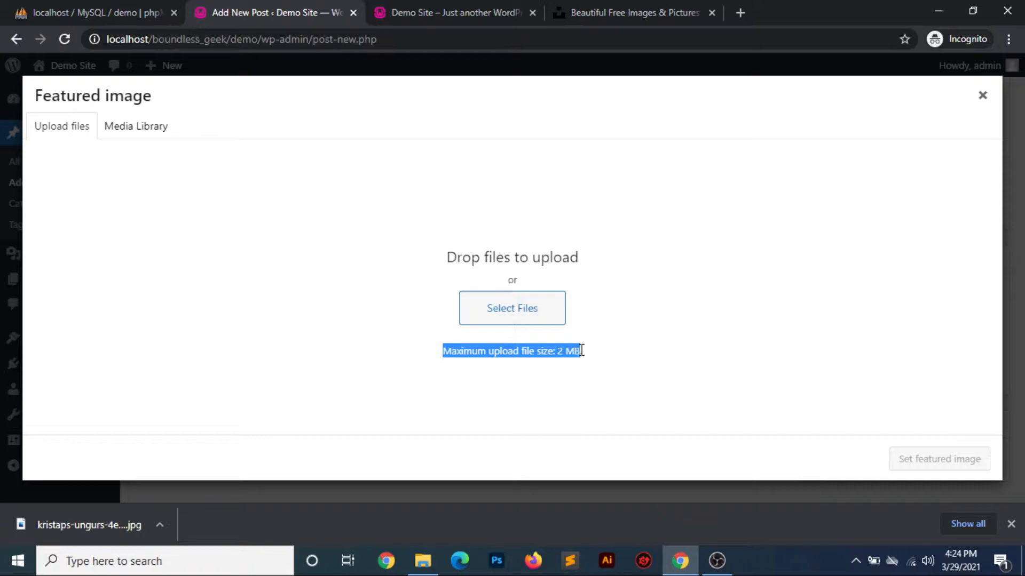
pyautogui.click(582, 351)
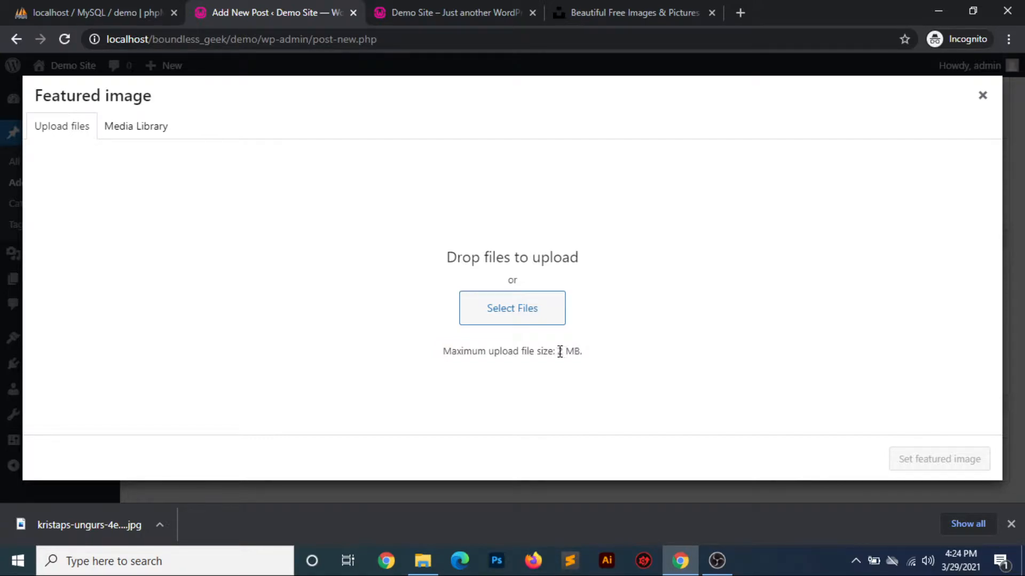
pyautogui.moveTo(558, 351); pyautogui.dragTo(581, 349)
# Try to upload the downloaded coast photo as the featured image, checking the upload notice and the file size limit
pyautogui.click(538, 318)
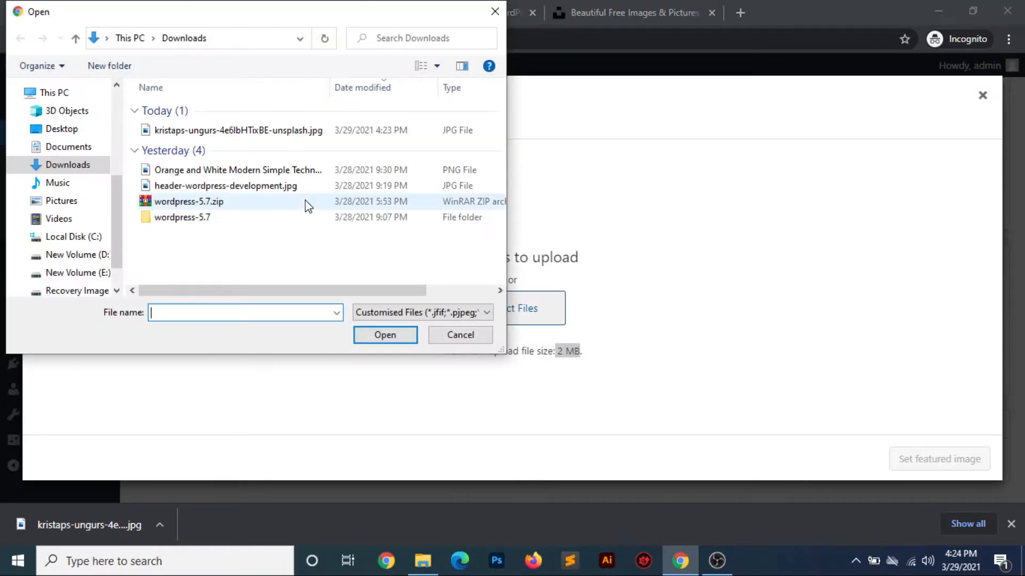
pyautogui.click(206, 134)
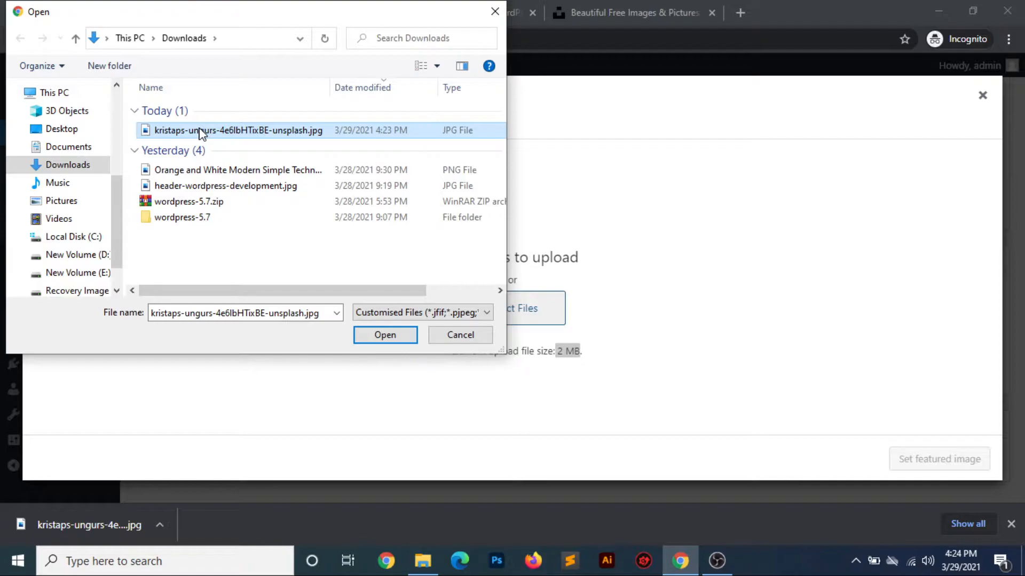
pyautogui.click(379, 335)
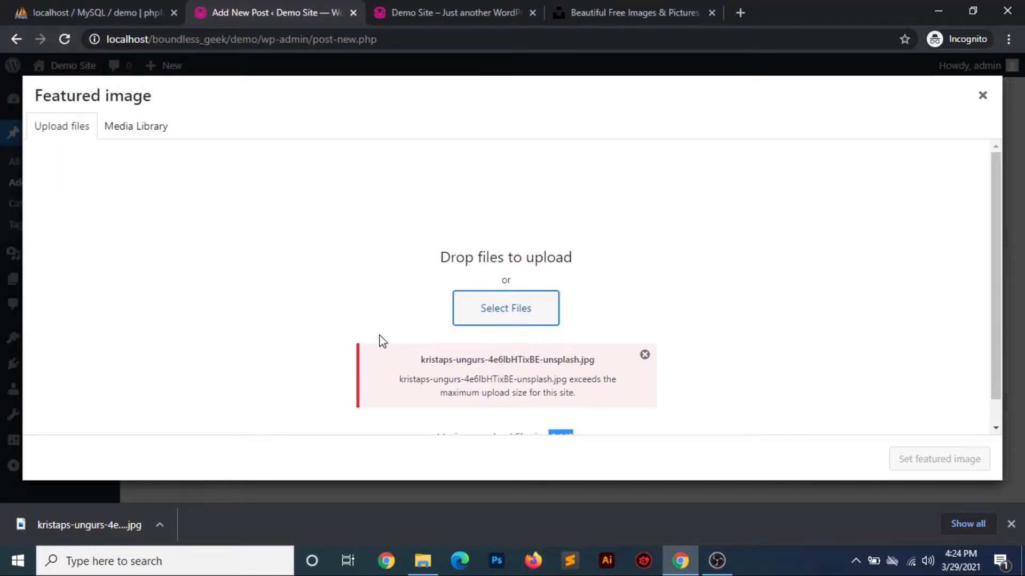
pyautogui.scroll(-1, 643, 327)
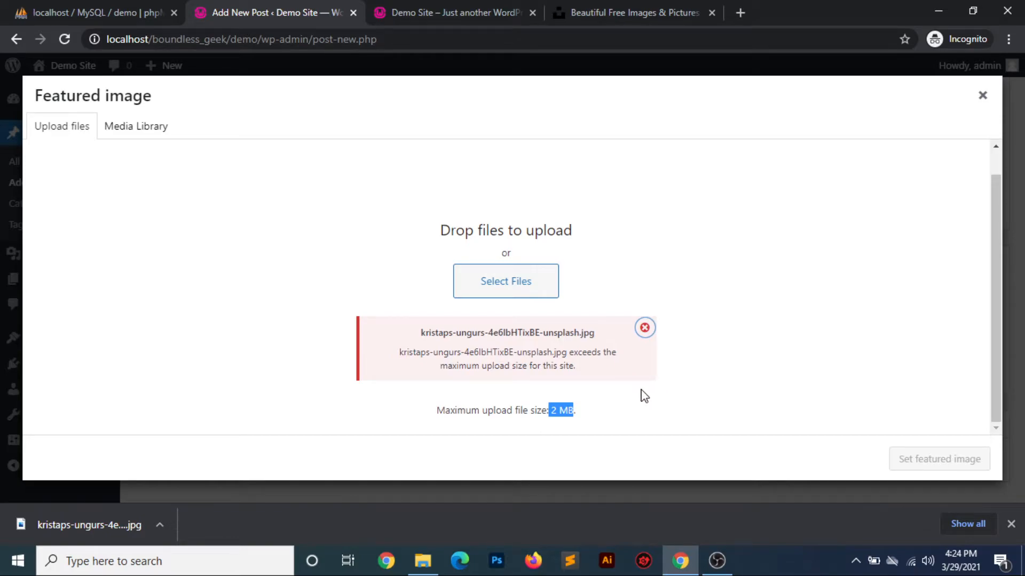
pyautogui.click(617, 391)
pyautogui.moveTo(437, 409); pyautogui.dragTo(560, 409)
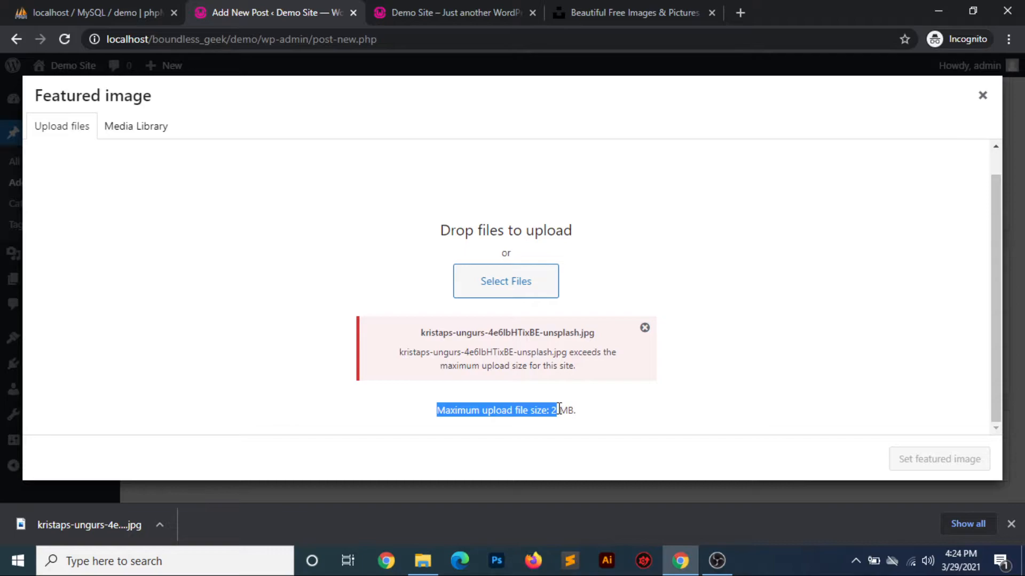
pyautogui.click(609, 416)
pyautogui.moveTo(437, 410); pyautogui.dragTo(575, 410)
# Switch back to Unsplash and download the photo of the woman in a black hat in the Small (640x426) size
pyautogui.click(631, 17)
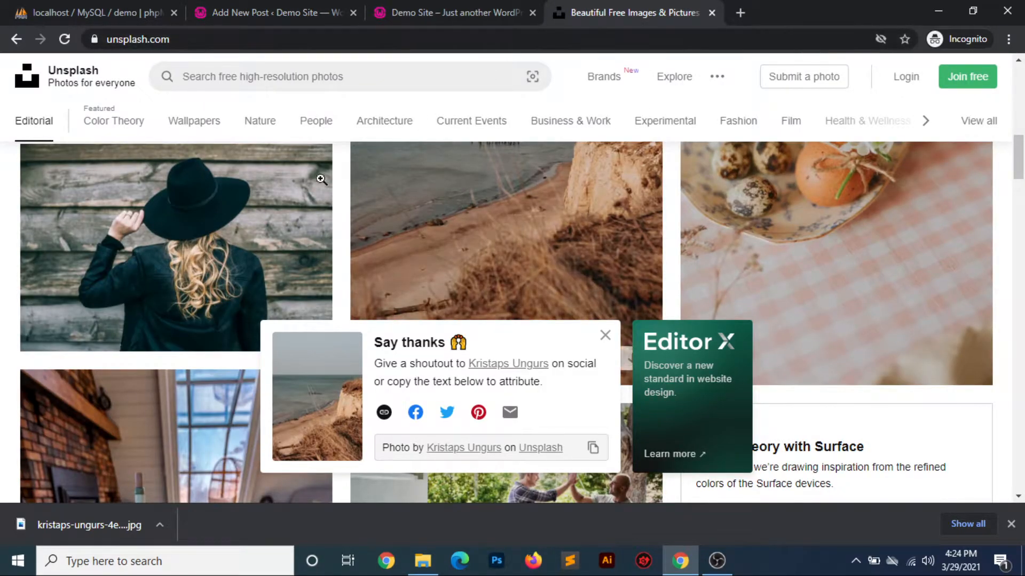
pyautogui.click(235, 218)
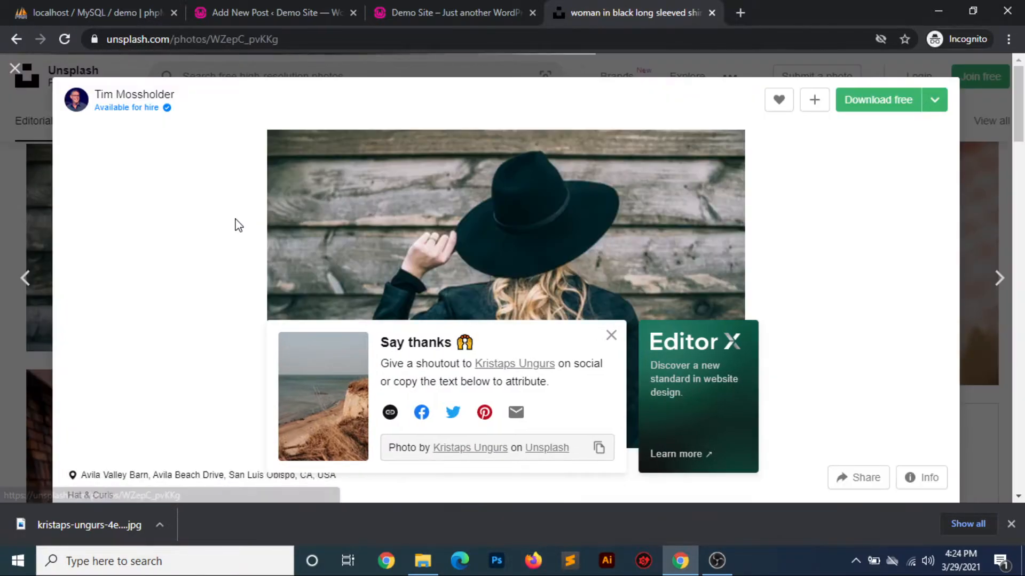
pyautogui.click(611, 337)
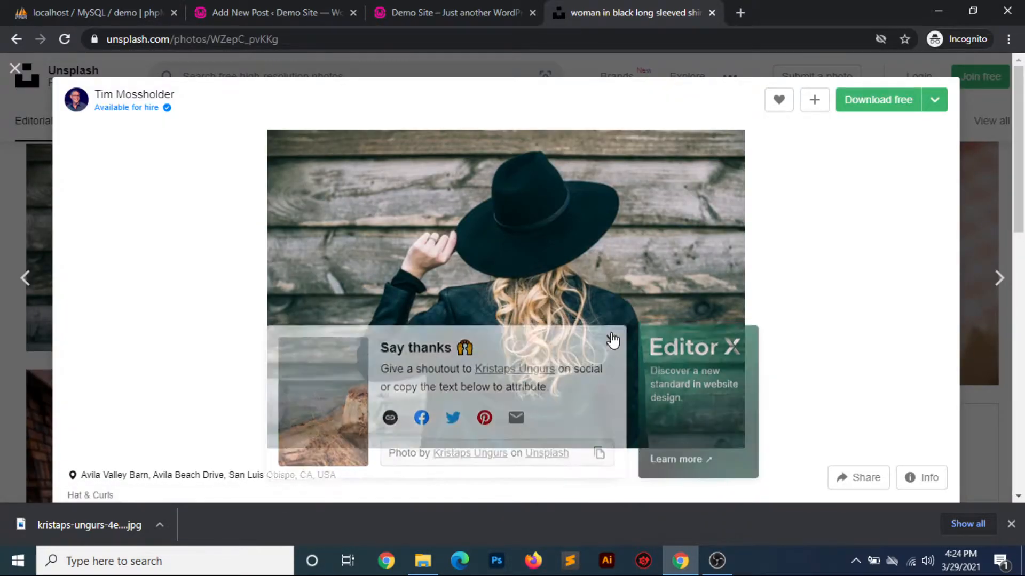
pyautogui.scroll(-5, 847, 311)
pyautogui.scroll(5, 848, 314)
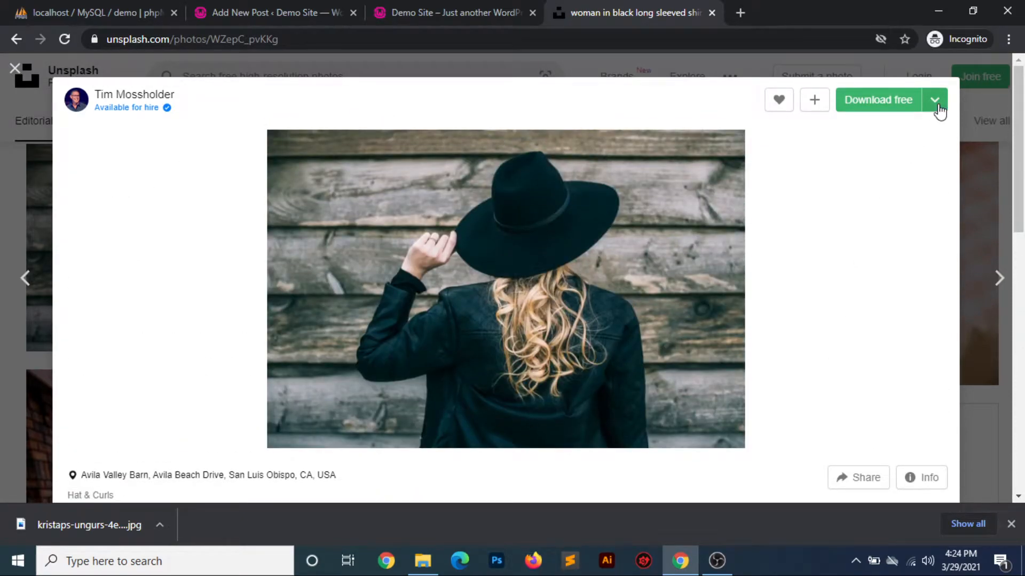
pyautogui.click(934, 102)
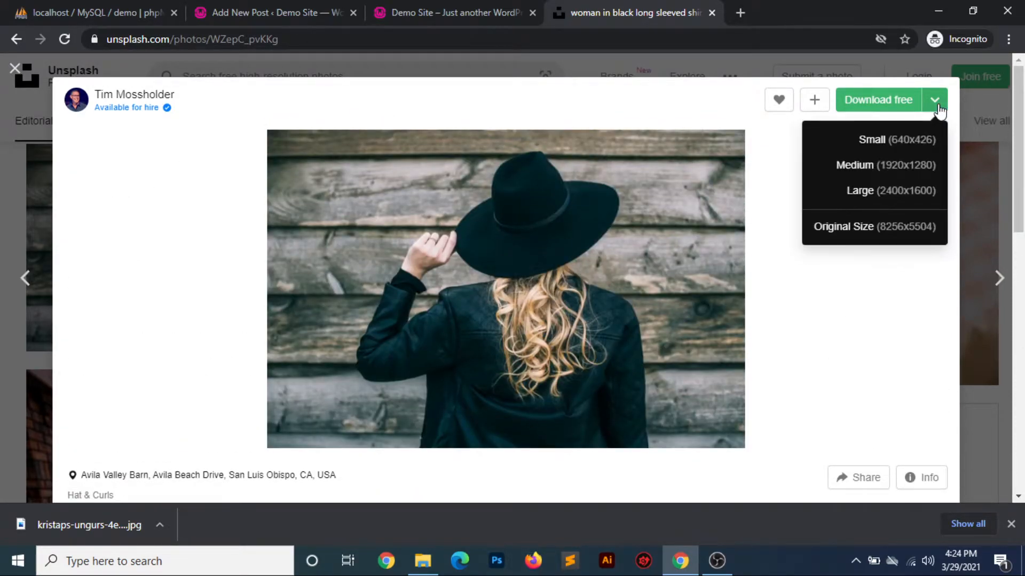
pyautogui.click(900, 141)
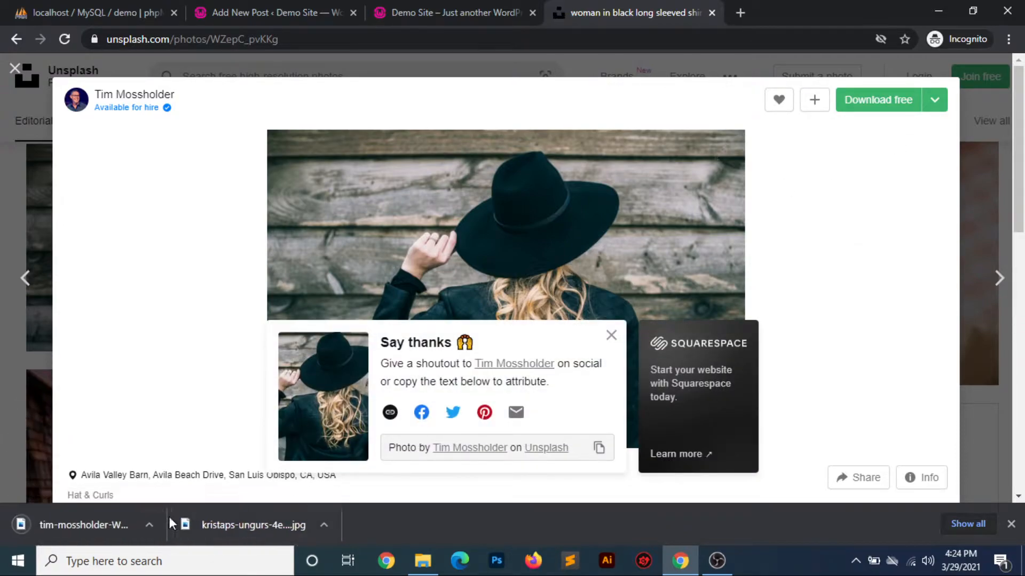
# Return to the post and upload the downloaded black-hat photo through the featured image dialog
pyautogui.click(300, 10)
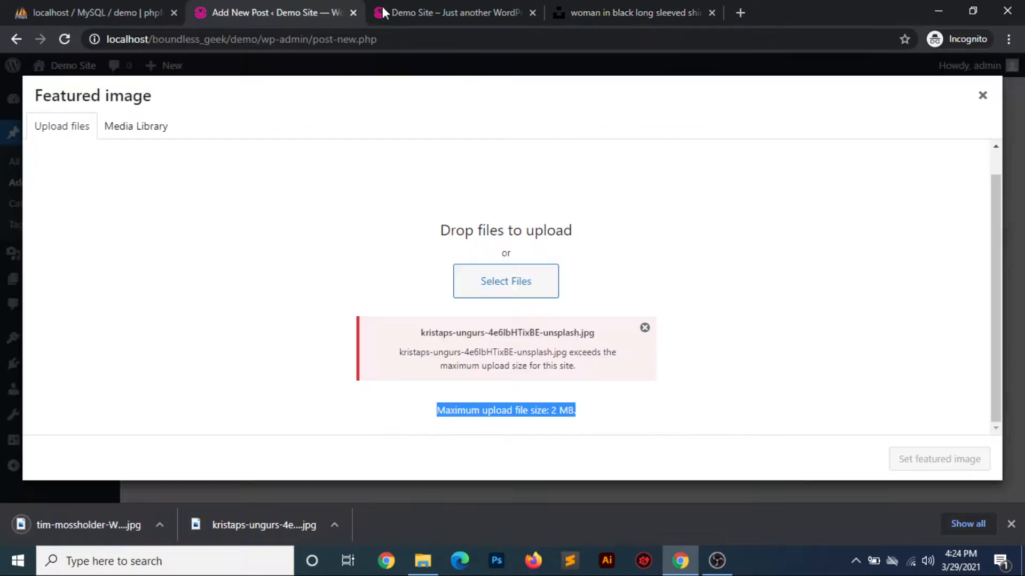
pyautogui.click(454, 277)
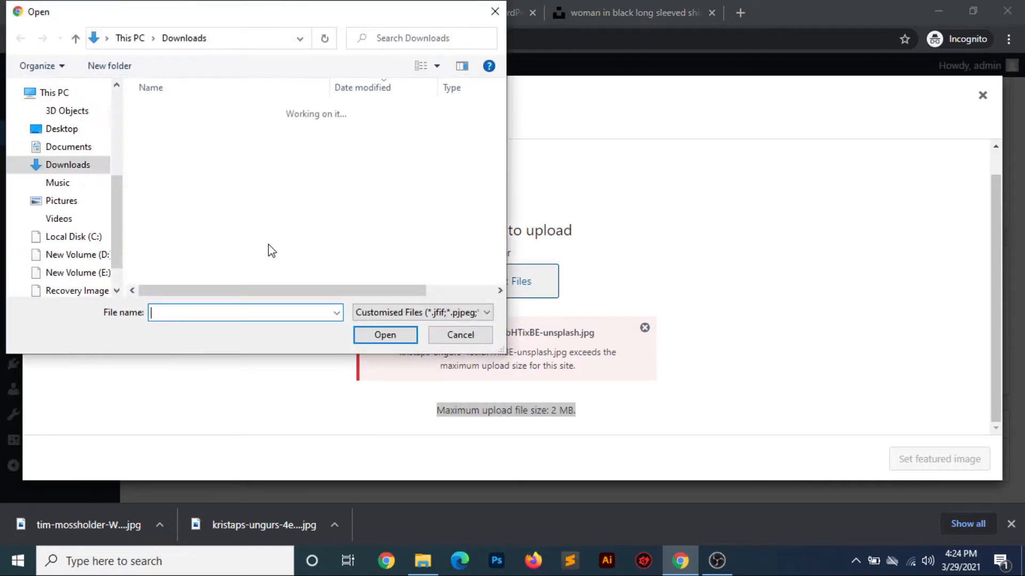
pyautogui.click(230, 134)
pyautogui.doubleClick(230, 134)
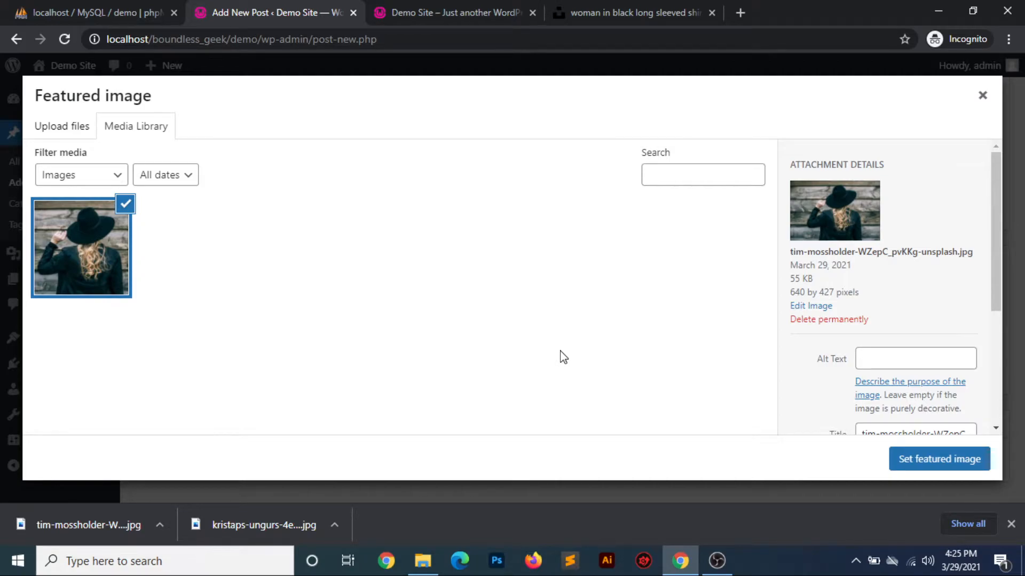
# Look over the uploaded photo's attachment details and set it as the post's featured image
pyautogui.scroll(-3, 930, 340)
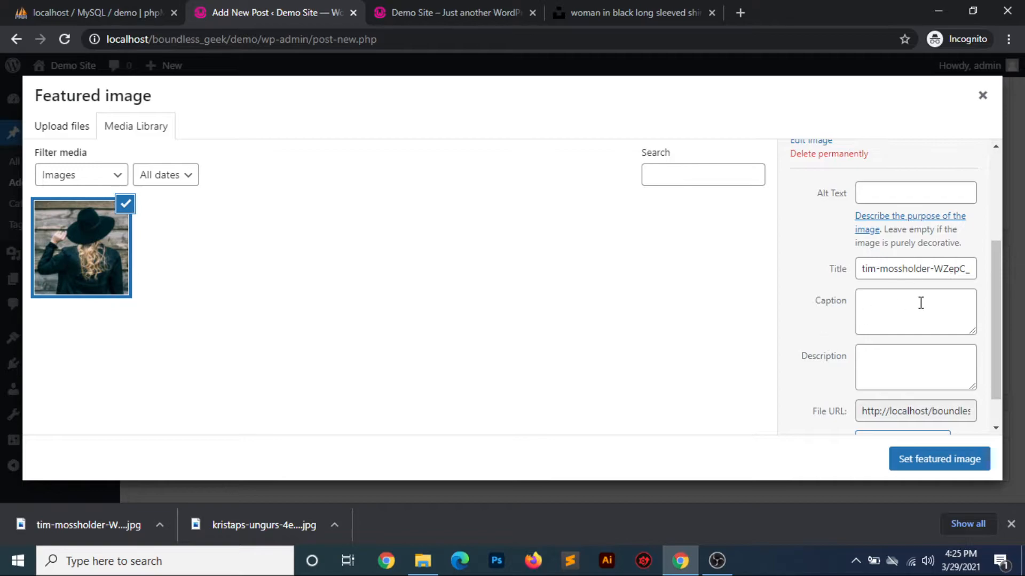
pyautogui.scroll(-1, 944, 332)
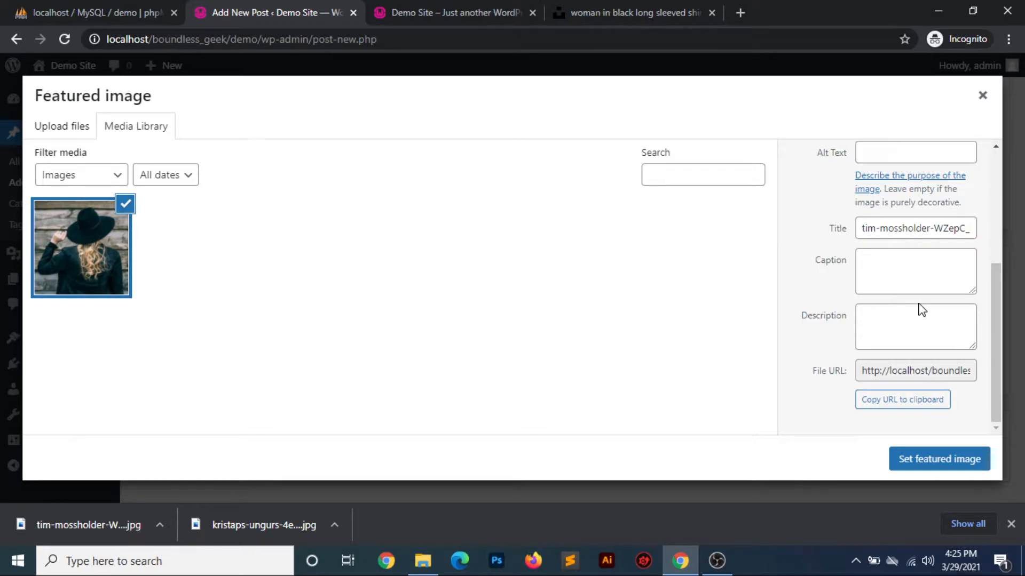
pyautogui.click(948, 463)
pyautogui.scroll(-3, 583, 290)
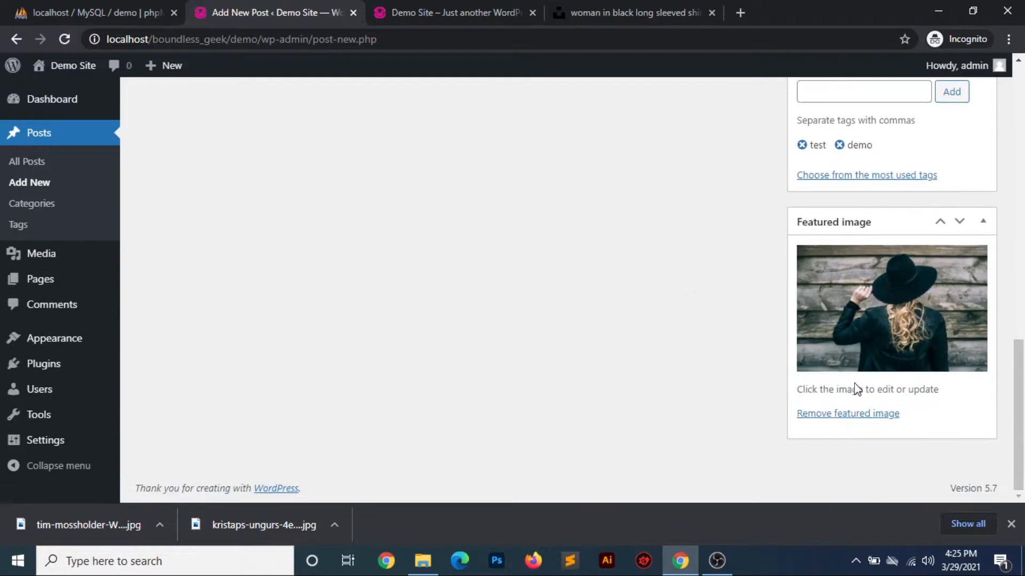
pyautogui.scroll(5, 581, 328)
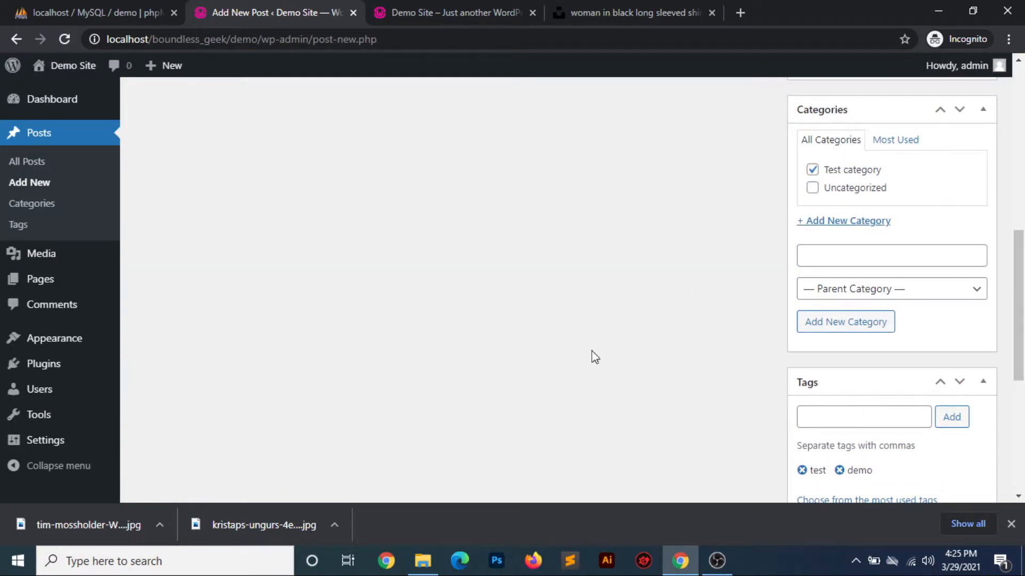
pyautogui.scroll(5, 550, 323)
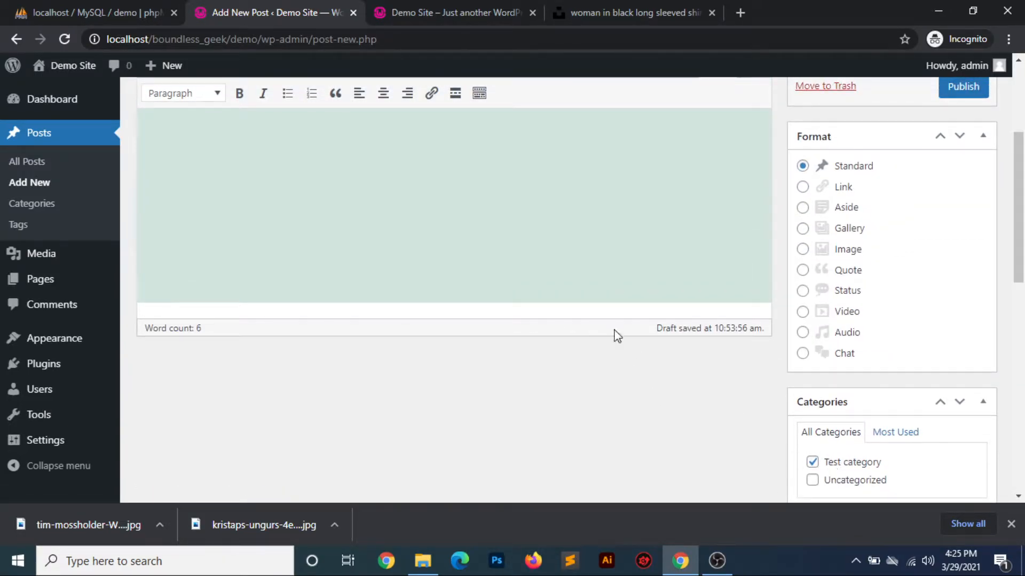
# Publish the test post and return to the list of all posts
pyautogui.scroll(3, 614, 331)
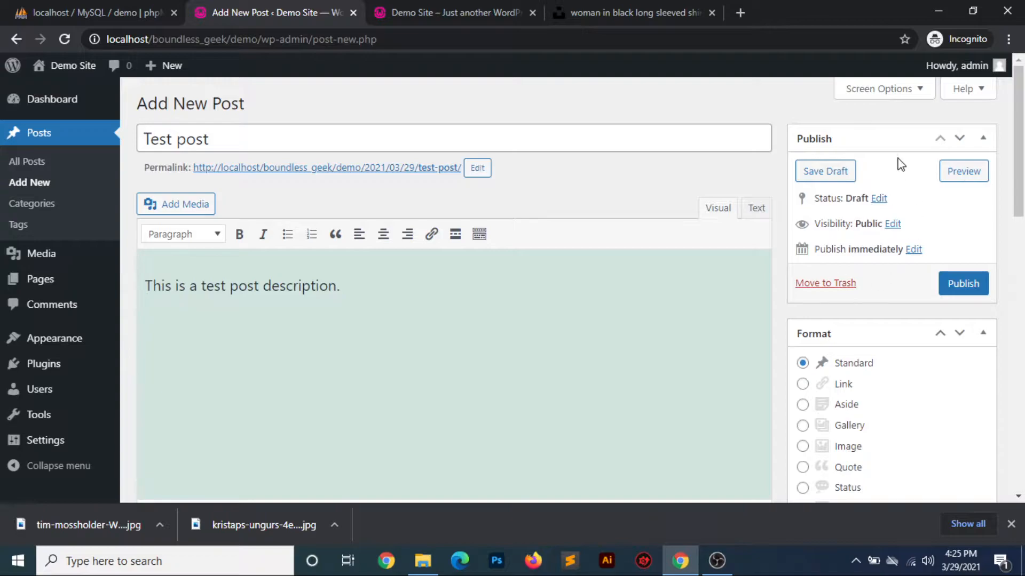
pyautogui.click(972, 298)
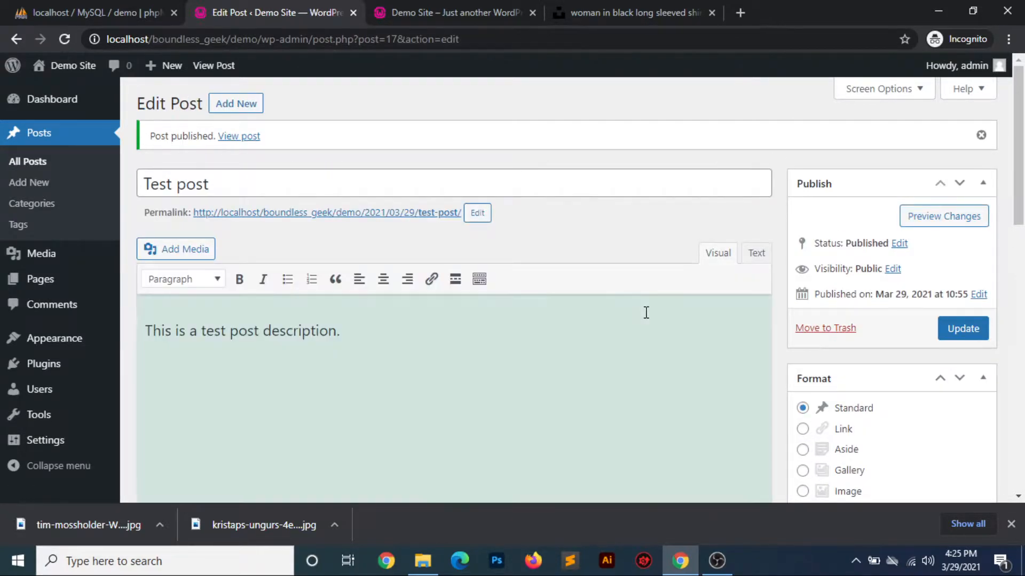
pyautogui.scroll(-10, 646, 312)
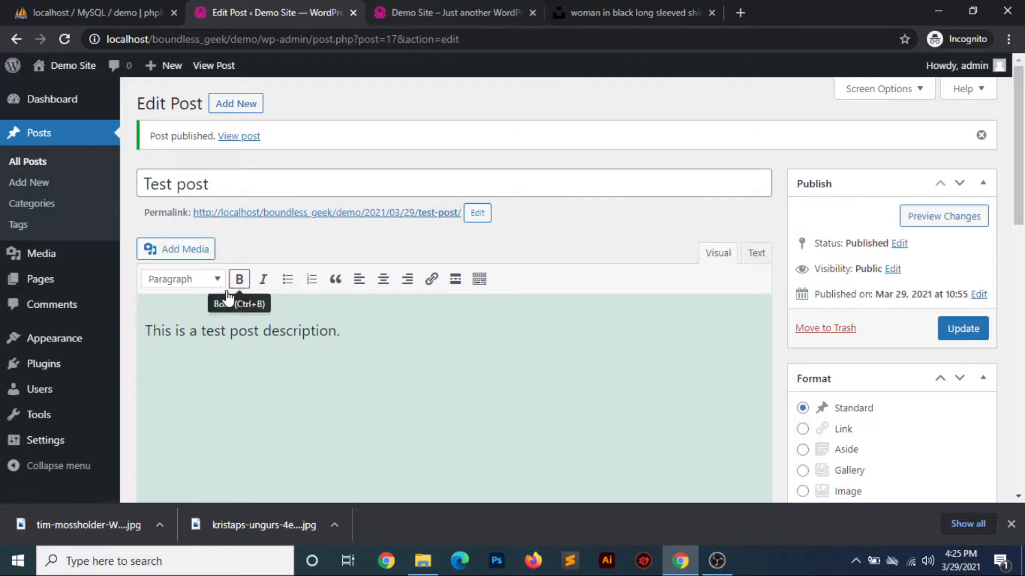
pyautogui.click(39, 161)
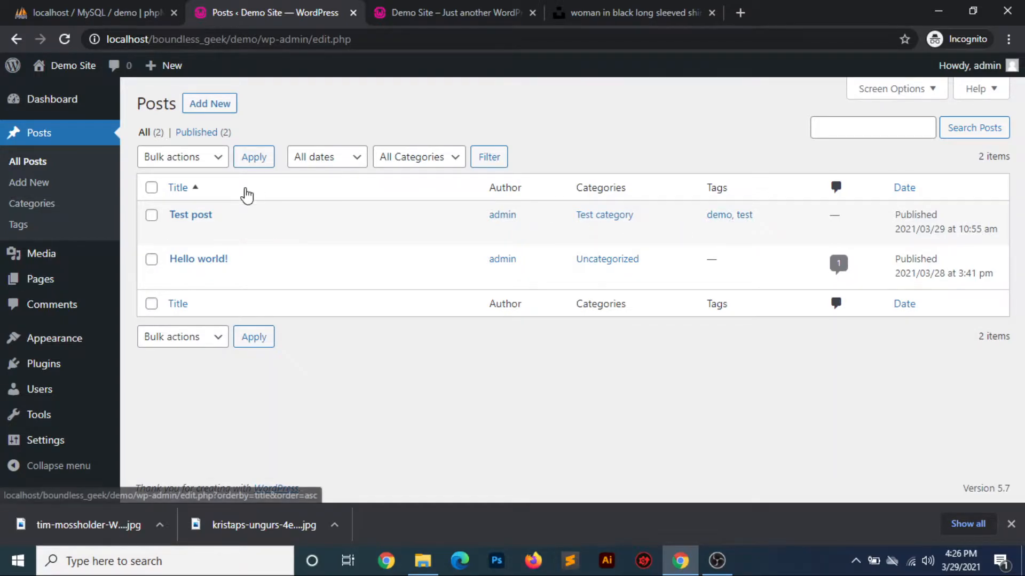
# Refresh the site's front page and check the test post's title, featured image, description, category and tags
pyautogui.click(435, 14)
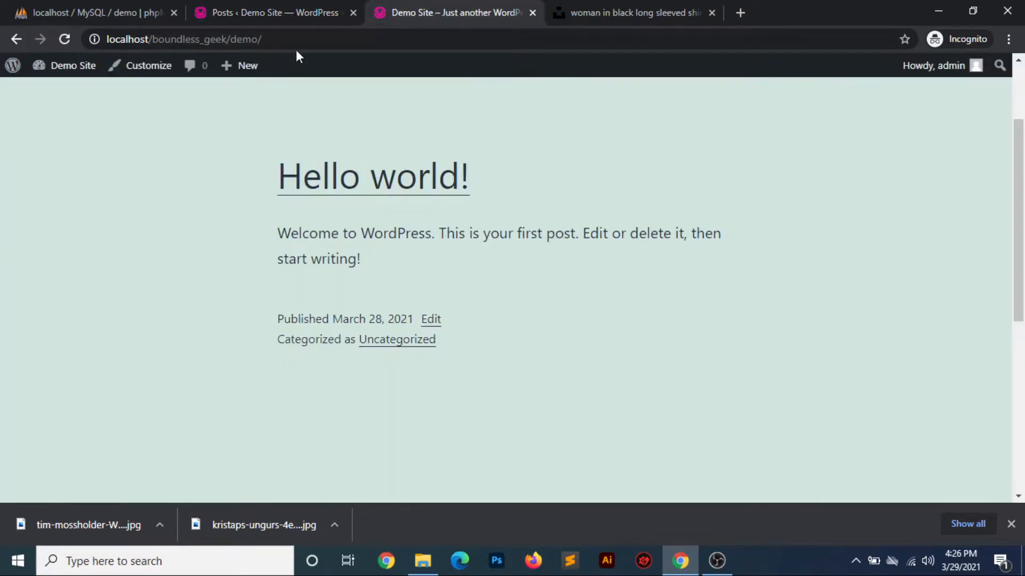
pyautogui.click(65, 38)
pyautogui.scroll(-3, 79, 315)
pyautogui.scroll(4, 79, 316)
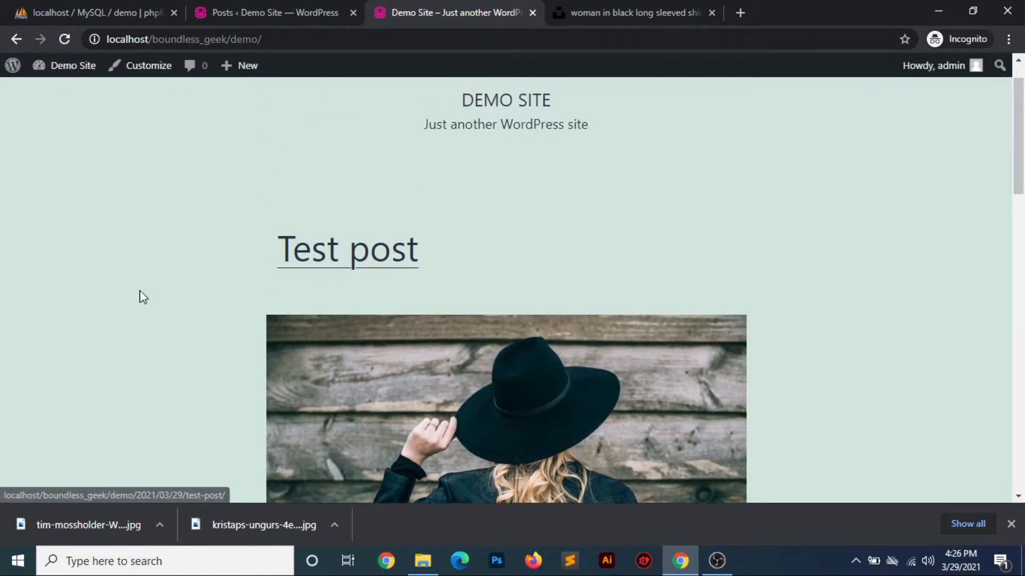
pyautogui.scroll(-3, 544, 286)
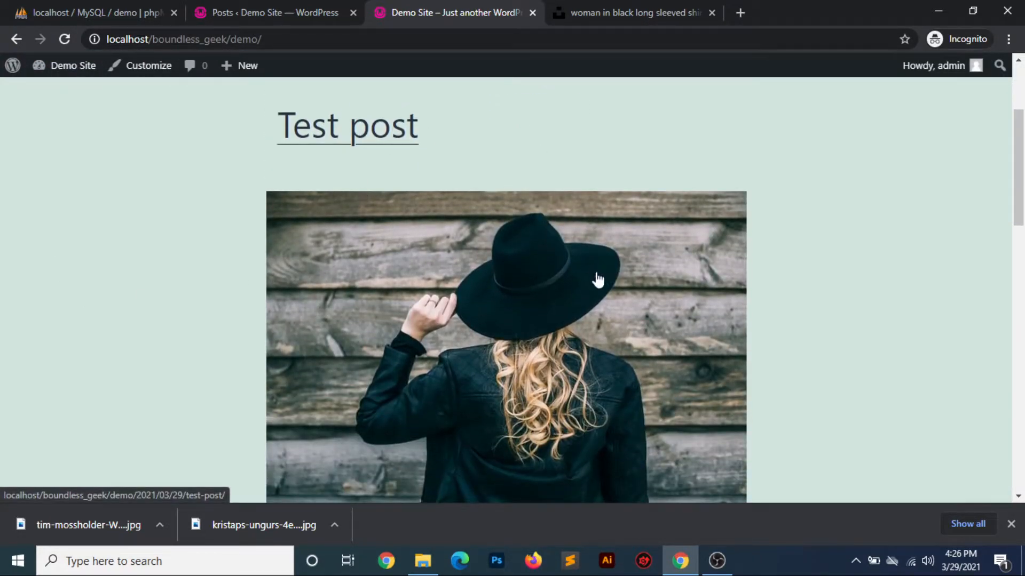
pyautogui.scroll(-3, 597, 280)
pyautogui.scroll(-3, 554, 218)
pyautogui.scroll(-1, 554, 219)
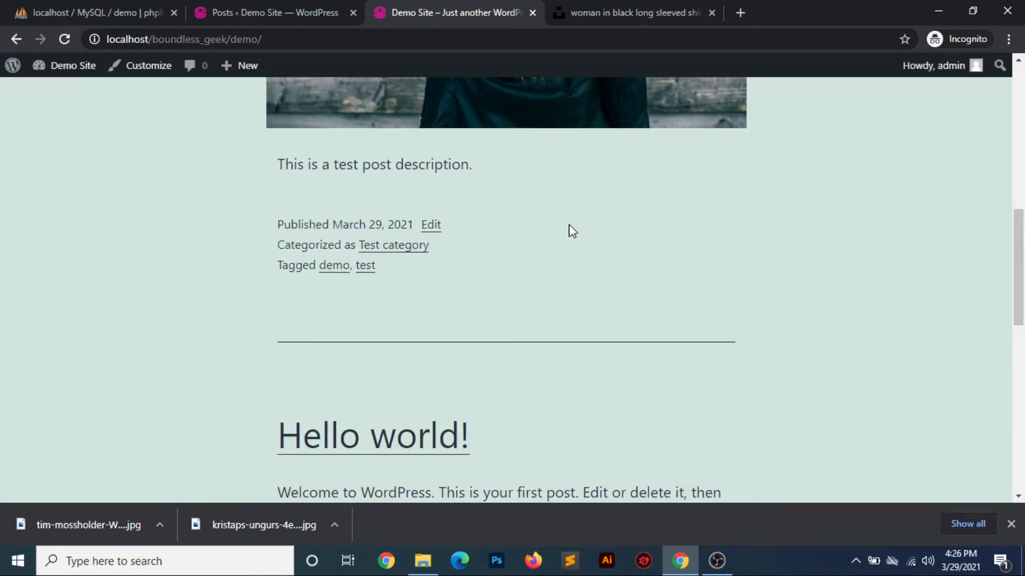
pyautogui.scroll(10, 570, 229)
# Open the test post's own page and look through its content down to the comment form
pyautogui.click(388, 304)
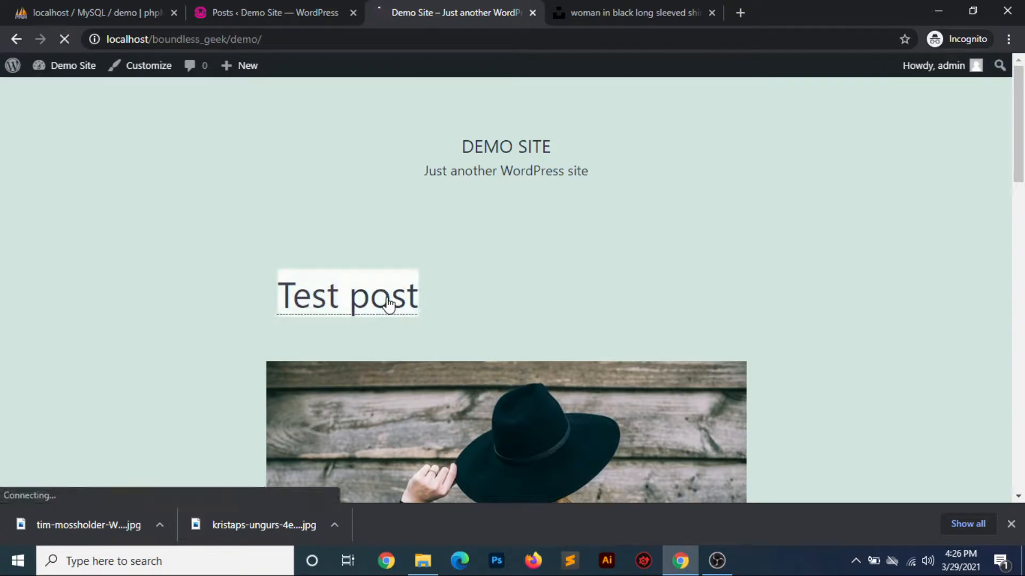
pyautogui.scroll(-4, 388, 304)
pyautogui.scroll(-12, 388, 304)
pyautogui.scroll(3, 388, 305)
pyautogui.scroll(-7, 387, 304)
pyautogui.scroll(-1, 388, 304)
pyautogui.scroll(6, 388, 304)
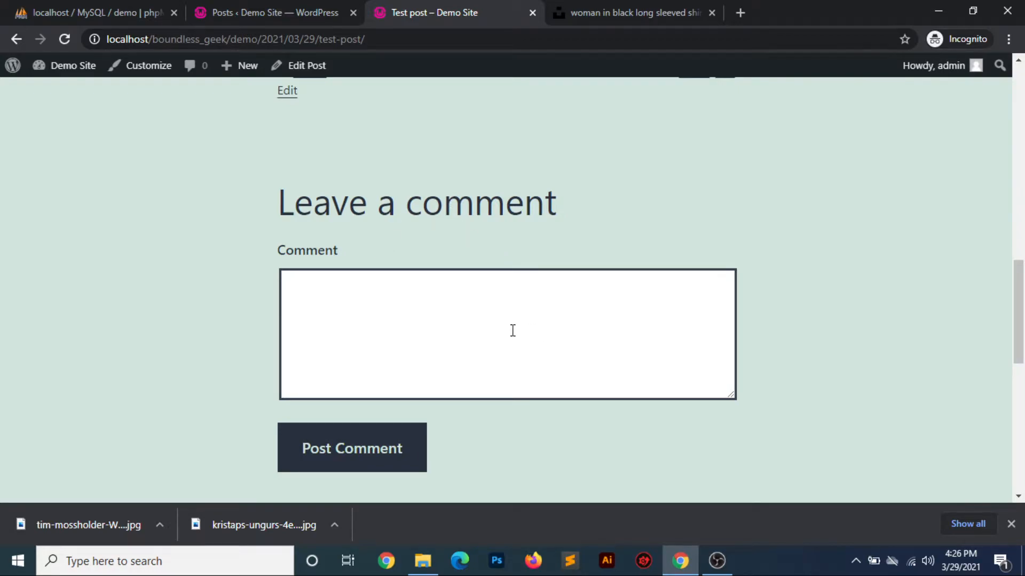
# Open the test post's URL, localhost/boundless_geek/demo/2021/03/29/test-post/, in a new browser window
pyautogui.click(404, 40)
pyautogui.hotkey('ctrl', 'c')
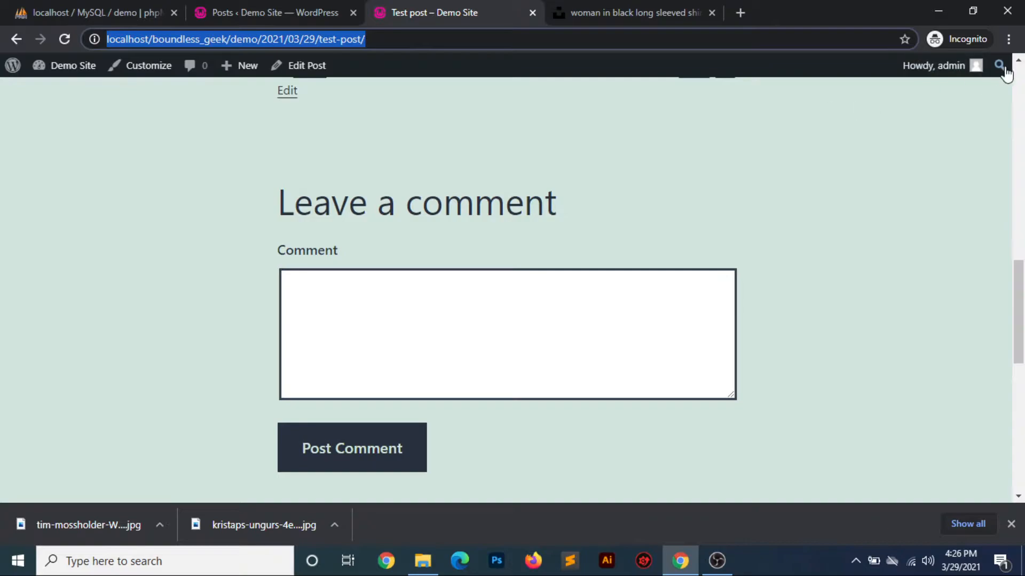
pyautogui.click(1008, 39)
pyautogui.click(894, 98)
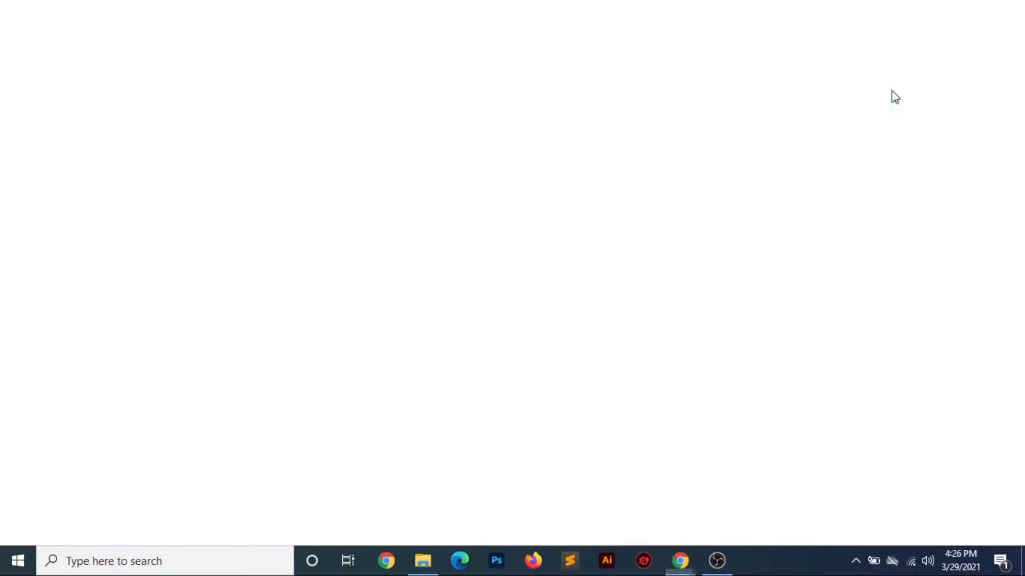
pyautogui.hotkey('ctrl', 'v')
pyautogui.press('Return')
pyautogui.scroll(-20, 609, 295)
pyautogui.scroll(5, 609, 294)
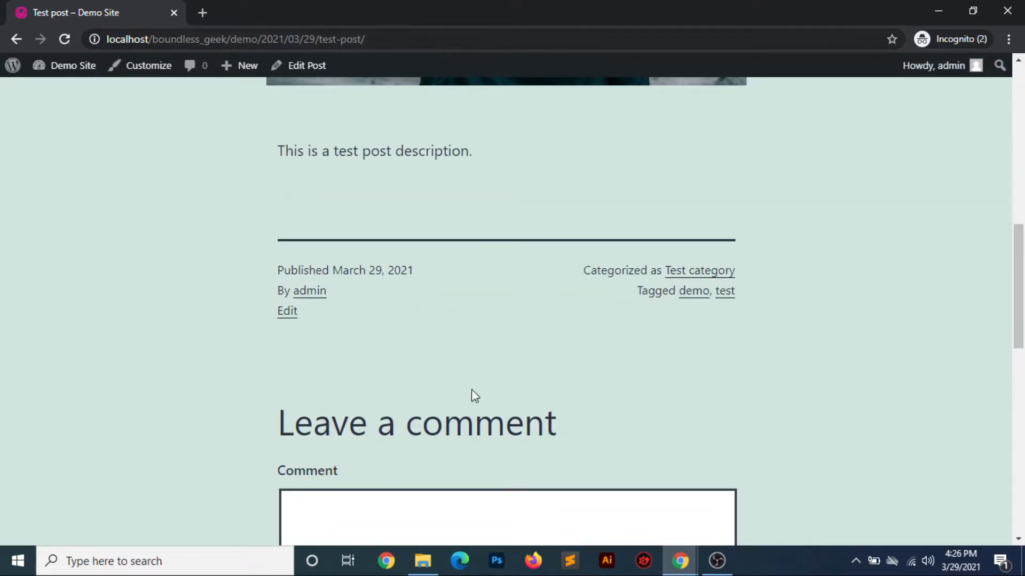
# Switch to Firefox, try to load the copied test post URL there, and close Firefox
pyautogui.click(533, 561)
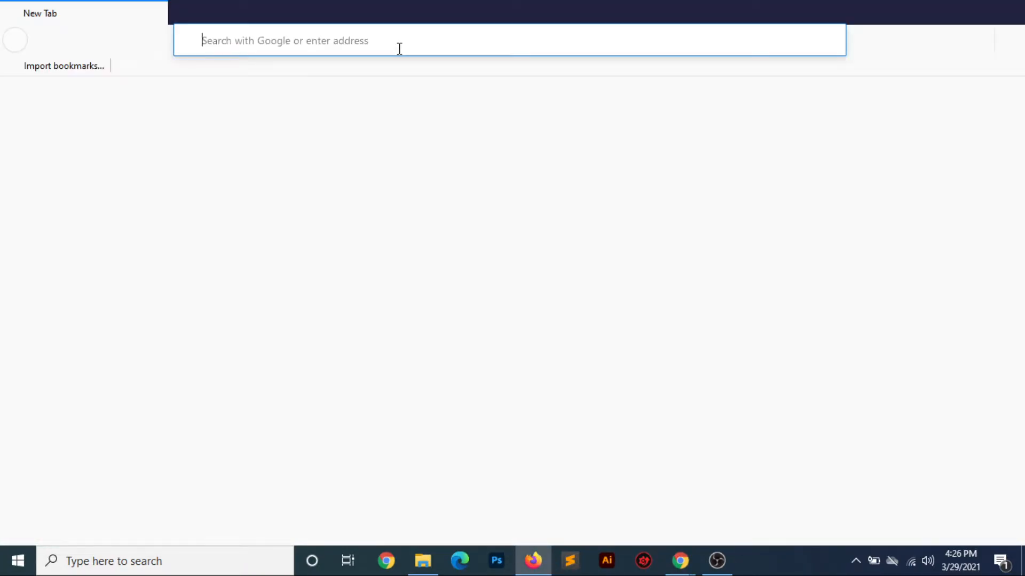
pyautogui.hotkey('ctrl', 'v')
pyautogui.press('Return')
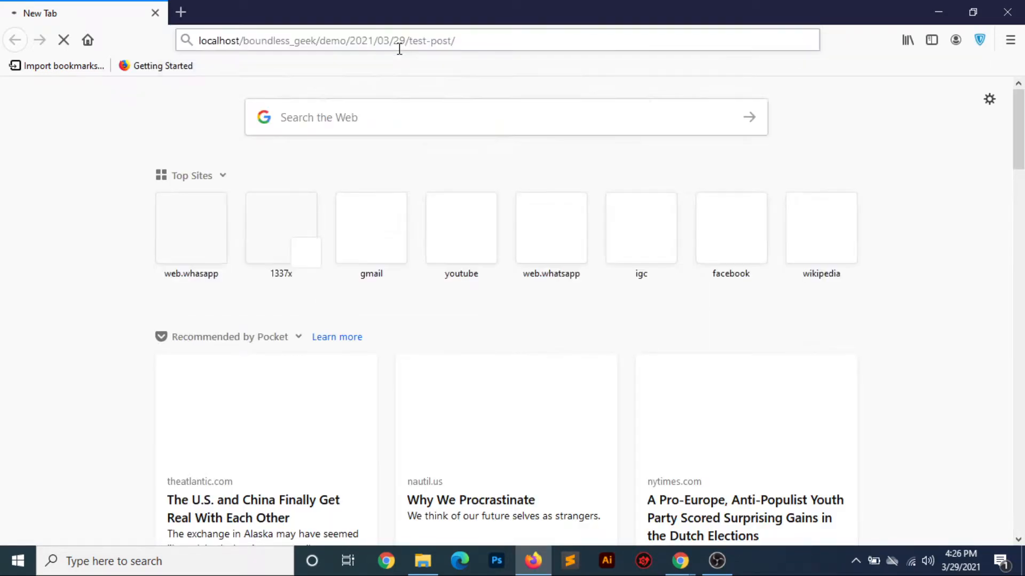
pyautogui.click(605, 305)
pyautogui.click(434, 42)
pyautogui.write('localhost/boundless_geek/demo/2021/03/29/test-post/')
pyautogui.press('Return')
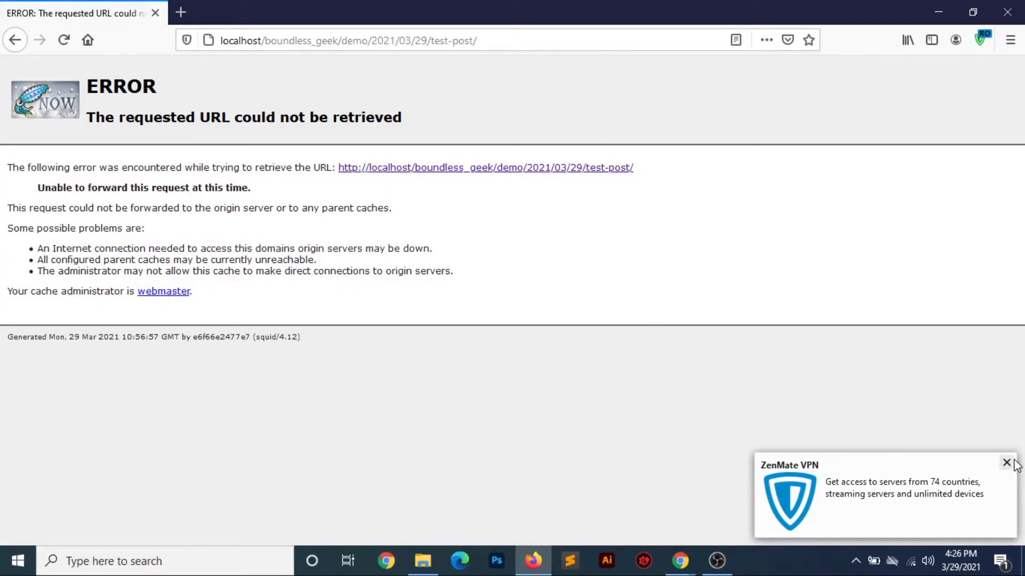
pyautogui.click(1007, 463)
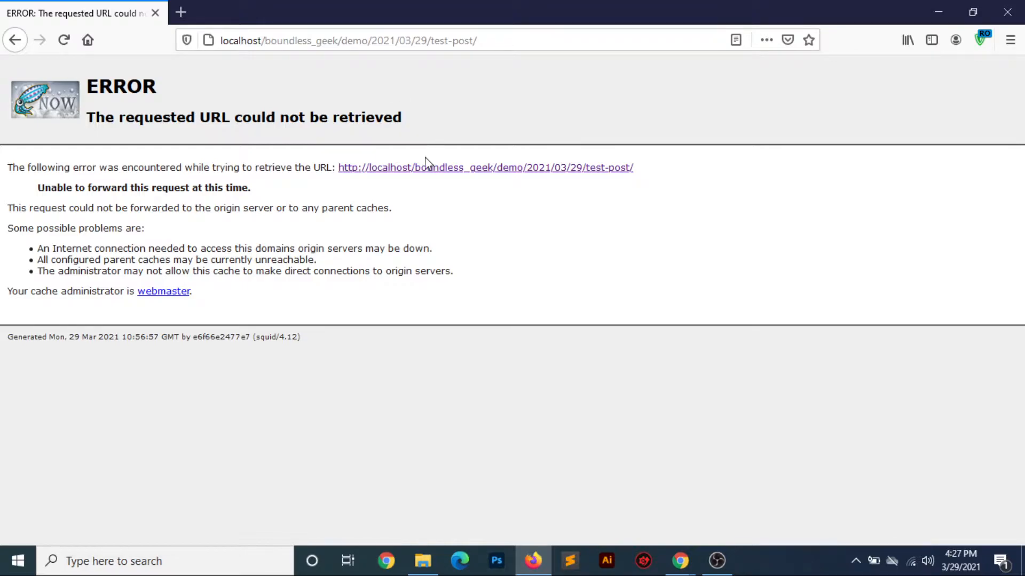
pyautogui.click(440, 169)
pyautogui.click(1006, 12)
# Check the comment form shown to the logged-in account, and log out of the demo site
pyautogui.scroll(-5, 540, 376)
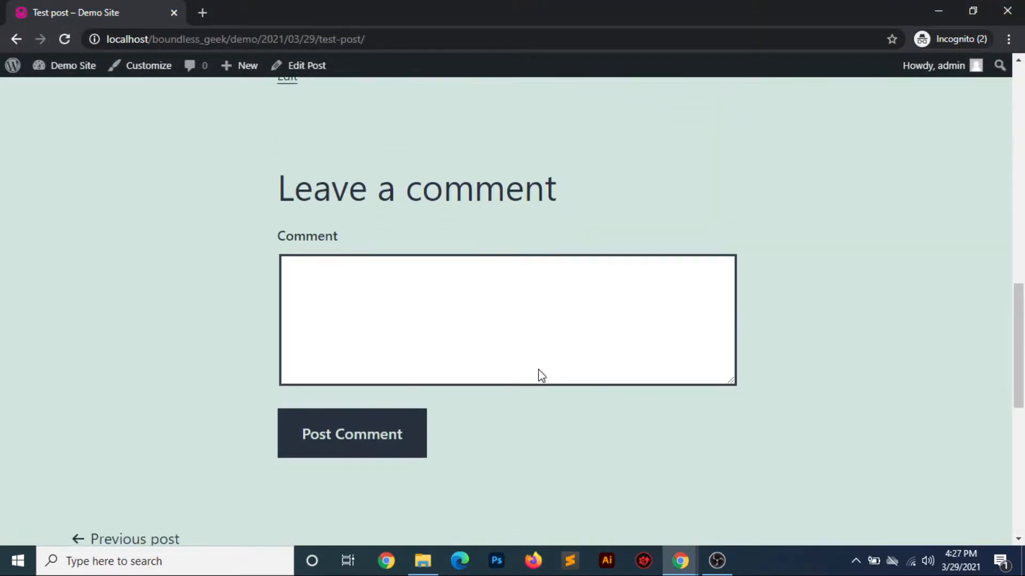
pyautogui.scroll(3, 540, 376)
pyautogui.scroll(-6, 540, 375)
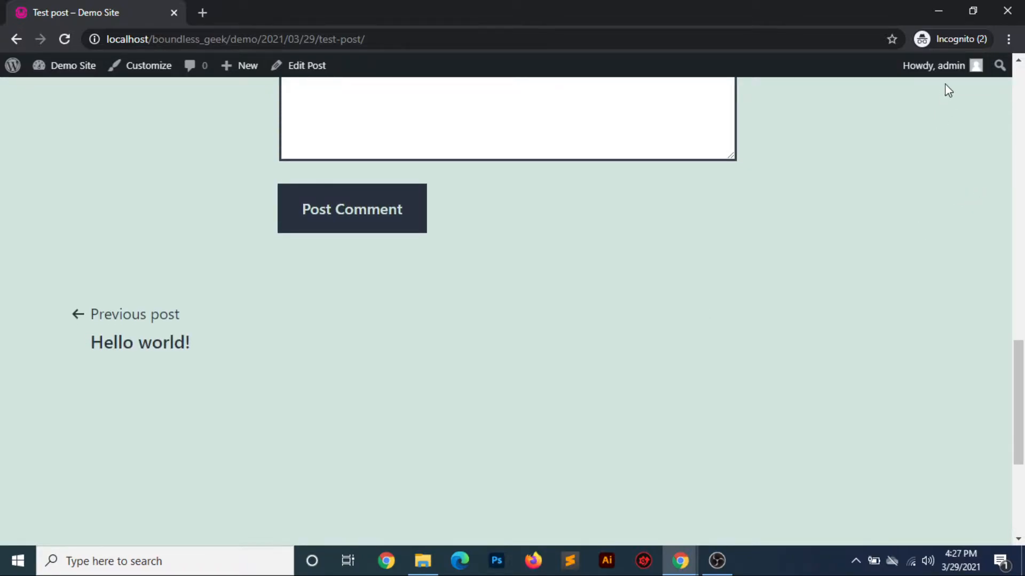
pyautogui.moveTo(947, 68)
pyautogui.click(892, 142)
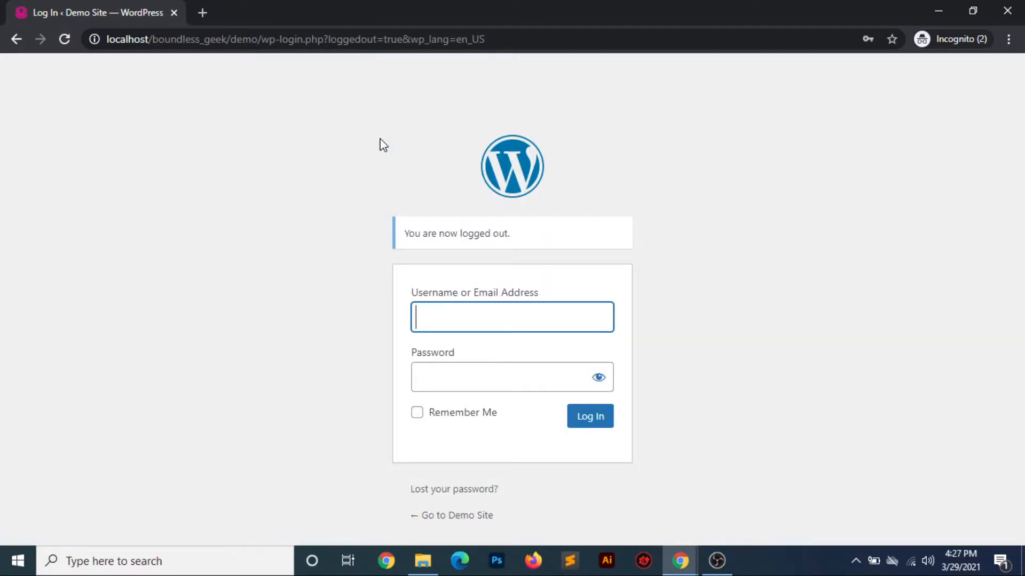
# Load the copied test post URL as a logged-out visitor
pyautogui.click(254, 42)
pyautogui.hotkey('ctrl', 'v')
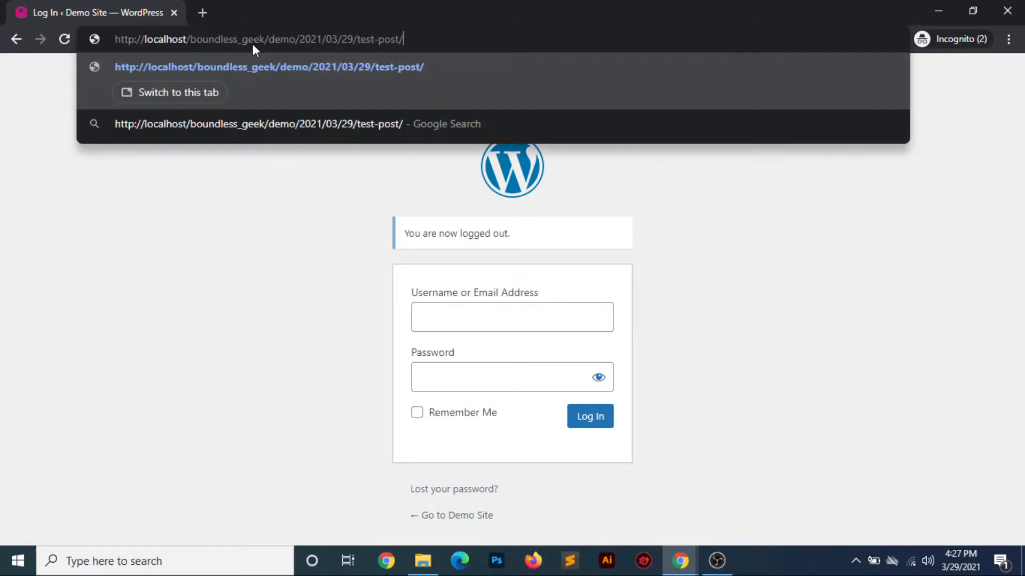
pyautogui.press('Return')
# Examine the visitor's comment form with its Comment, Name, Email and Website fields, and the post above it
pyautogui.scroll(-15, 543, 333)
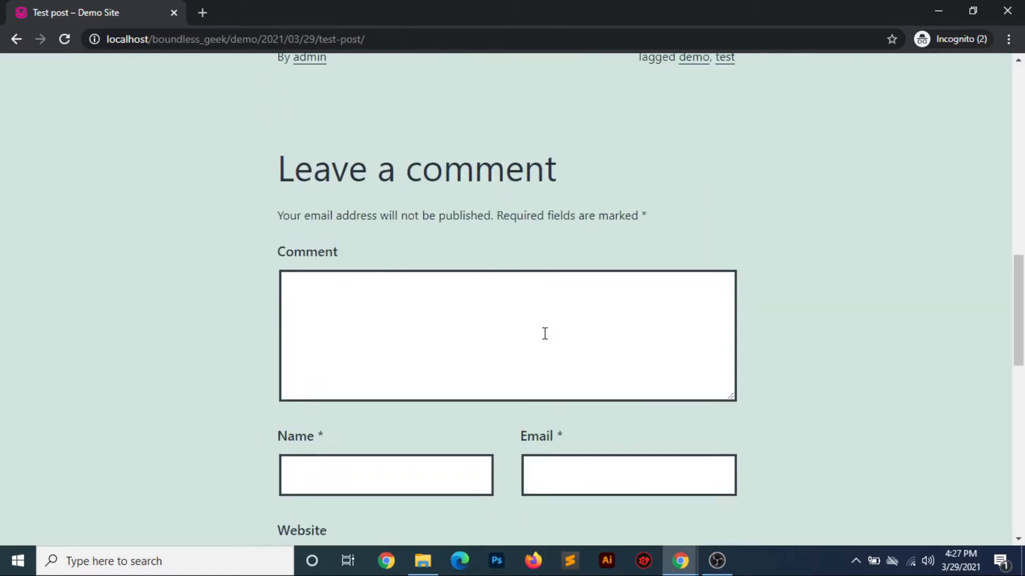
pyautogui.scroll(-1, 212, 421)
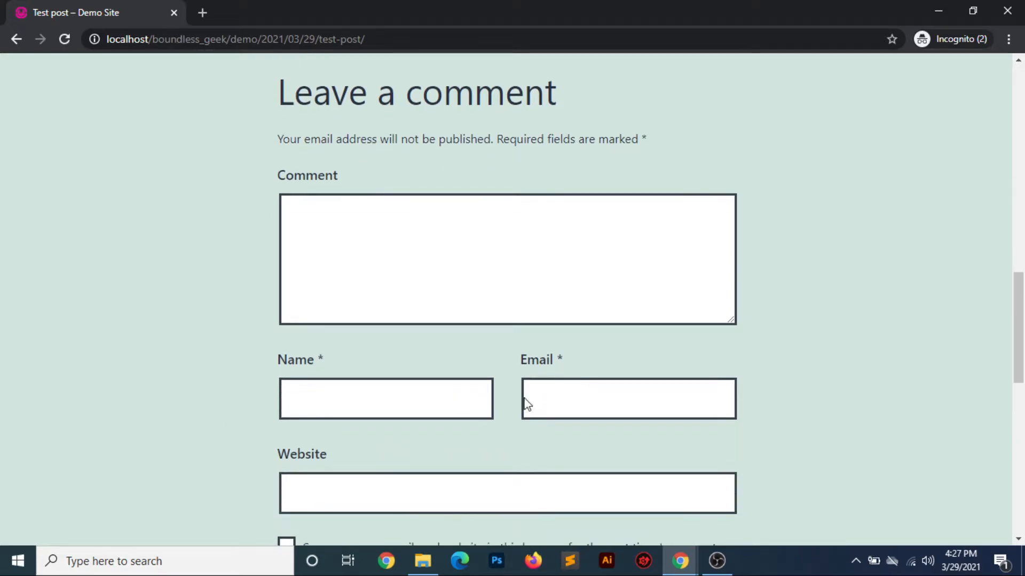
pyautogui.scroll(-2, 443, 431)
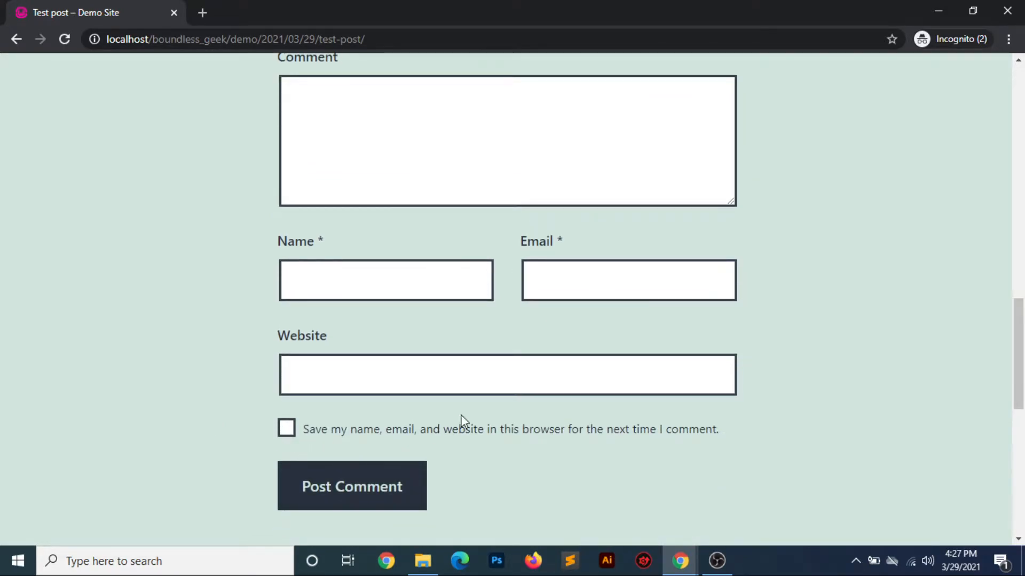
pyautogui.scroll(3, 355, 294)
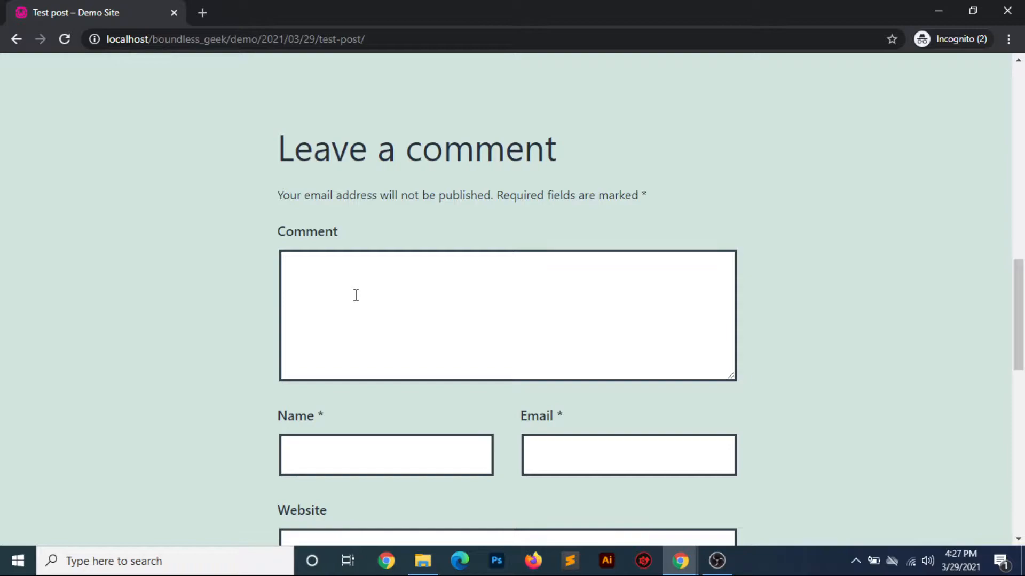
pyautogui.scroll(-4, 355, 295)
pyautogui.scroll(15, 354, 293)
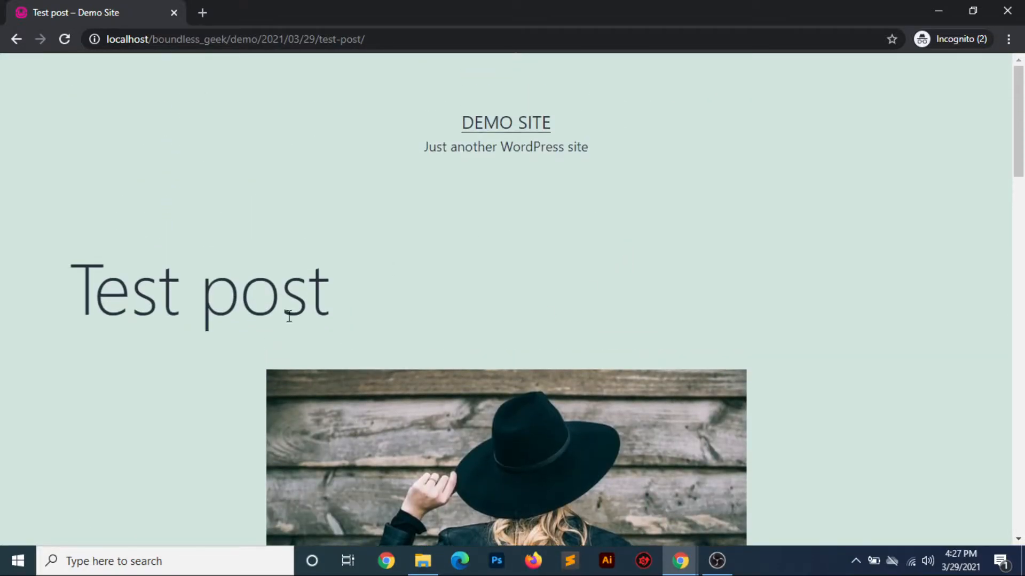
pyautogui.scroll(-15, 539, 215)
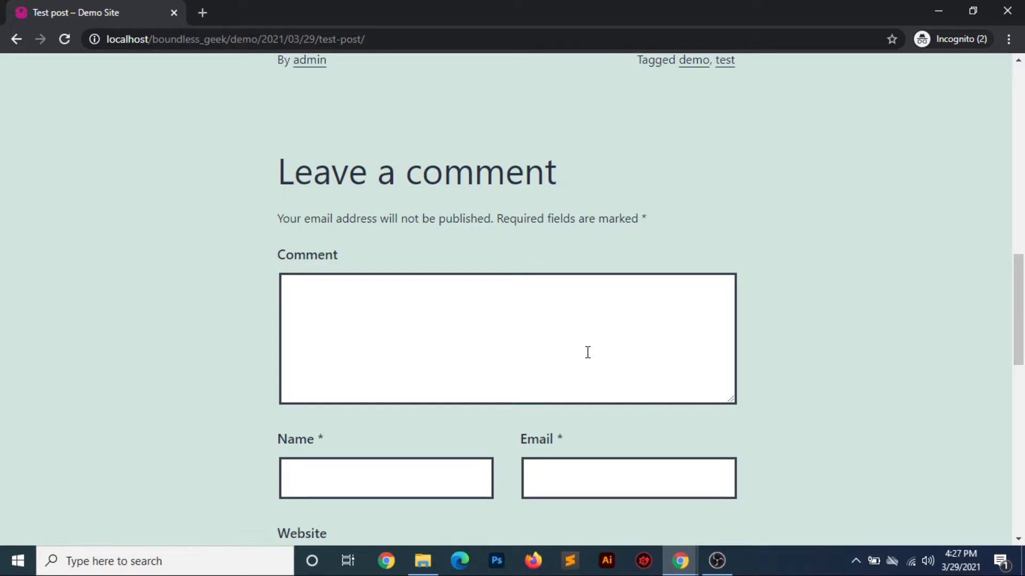
pyautogui.scroll(15, 587, 352)
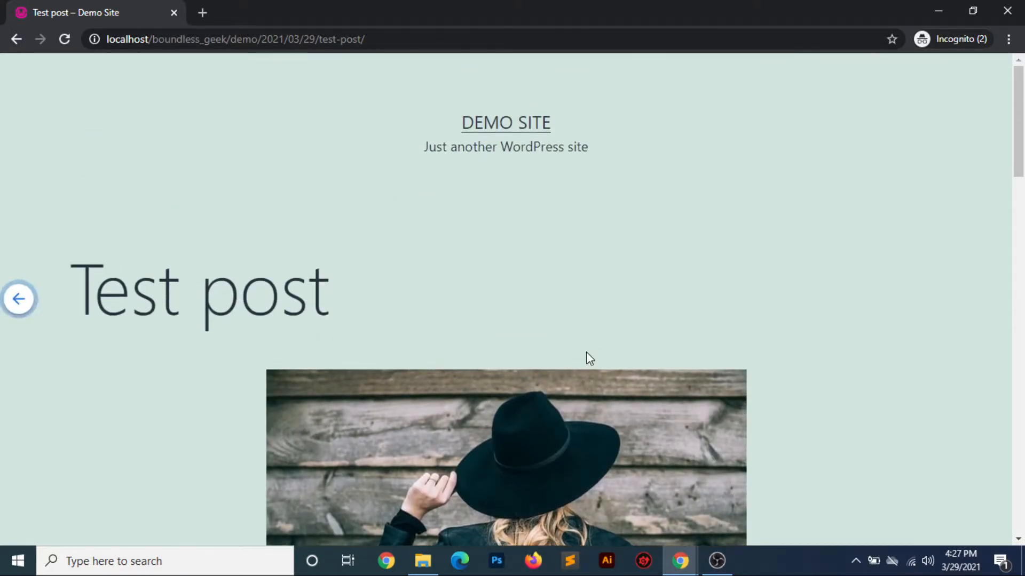
# Open localhost/boundless_geek/demo/wp-admin in a new tab
pyautogui.click(211, 16)
pyautogui.write('http://localhost/boundless_geek/demo/2021/03/29/test-post')
pyautogui.press('BackSpace')
pyautogui.press('BackSpace')
pyautogui.press('BackSpace')
pyautogui.press('BackSpace')
pyautogui.press('BackSpace')
pyautogui.press('BackSpace')
pyautogui.press('BackSpace')
pyautogui.press('BackSpace')
pyautogui.press('BackSpace')
pyautogui.press('BackSpace')
pyautogui.press('BackSpace')
pyautogui.press('BackSpace')
pyautogui.press('BackSpace')
pyautogui.press('BackSpace')
pyautogui.press('BackSpace')
pyautogui.press('BackSpace')
pyautogui.press('BackSpace')
pyautogui.press('BackSpace')
pyautogui.press('BackSpace')
pyautogui.press('BackSpace')
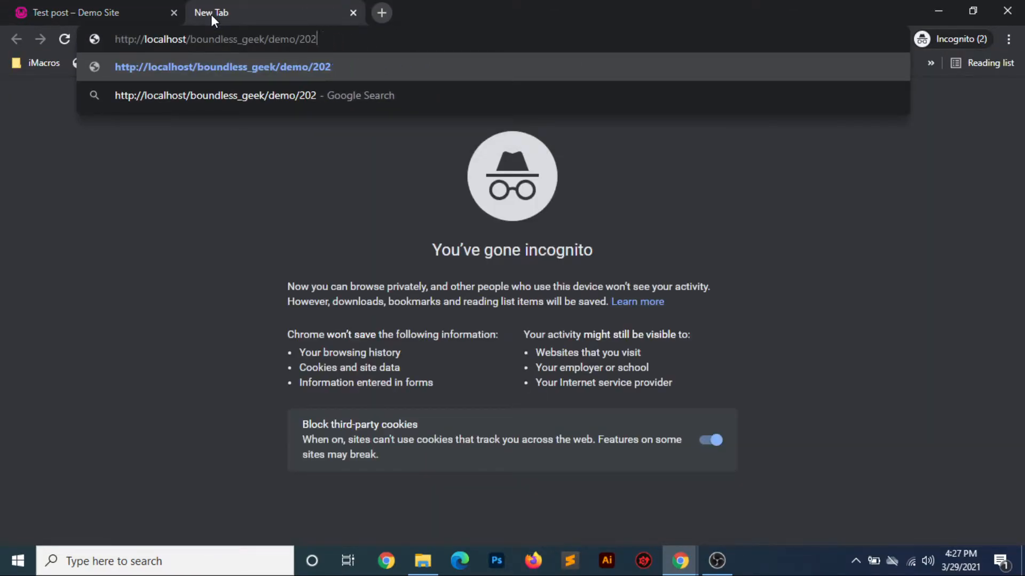
pyautogui.write('wp')
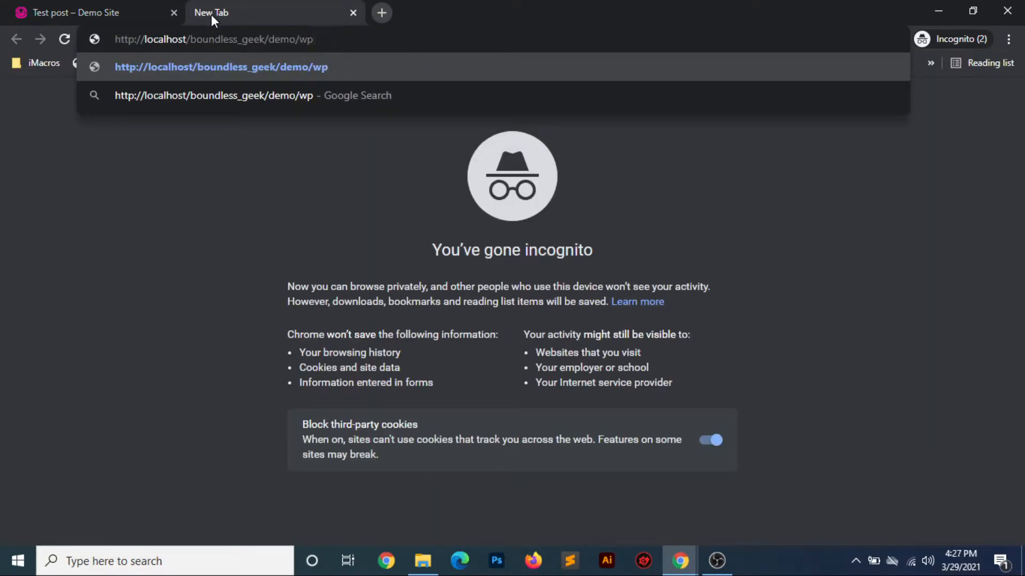
pyautogui.write('-admin')
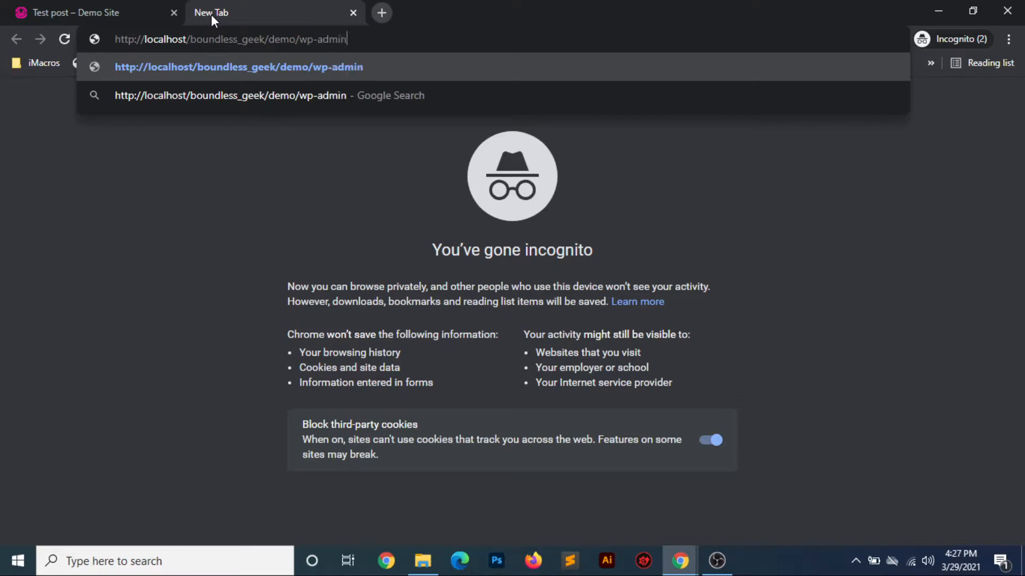
pyautogui.press('Return')
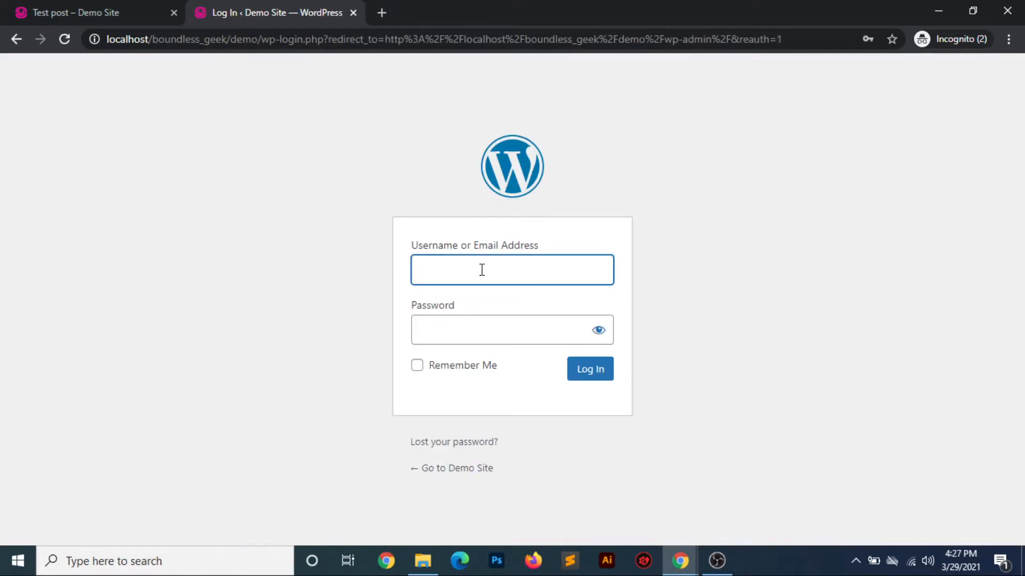
# Log in to the site's admin area with the username admin and the account password
pyautogui.write('admin')
pyautogui.press('Tab')
pyautogui.write('••••••')
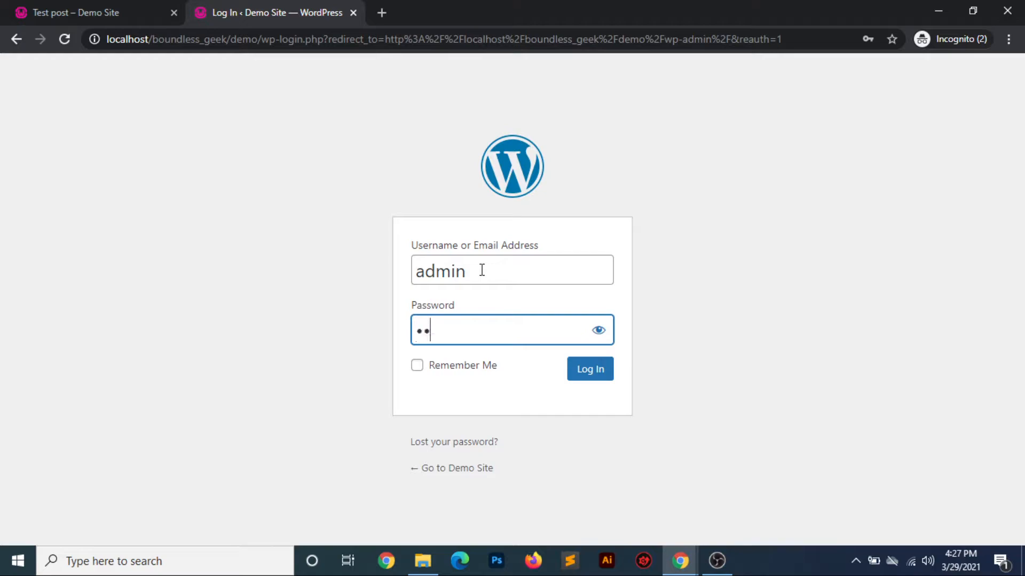
pyautogui.press('Return')
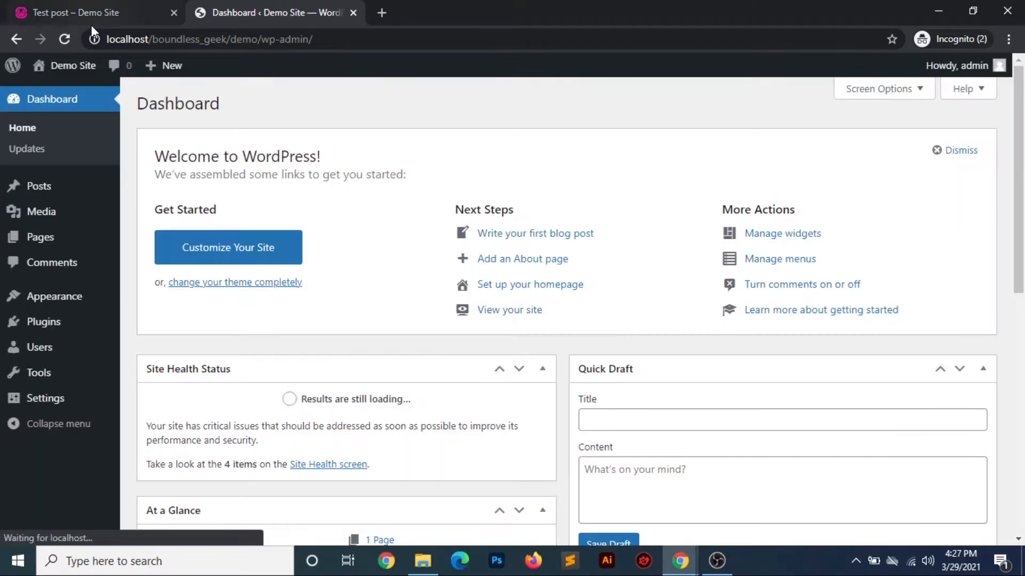
# Move the Test post page after the admin dashboard in the browser tab order, and return to the dashboard
pyautogui.click(85, 11)
pyautogui.moveTo(101, 13); pyautogui.dragTo(310, 9)
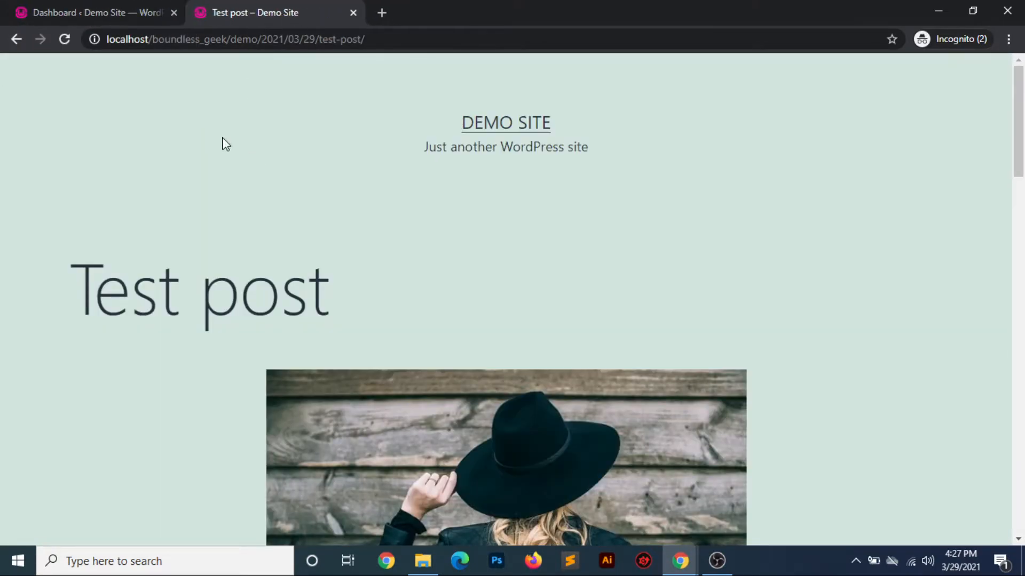
pyautogui.click(133, 17)
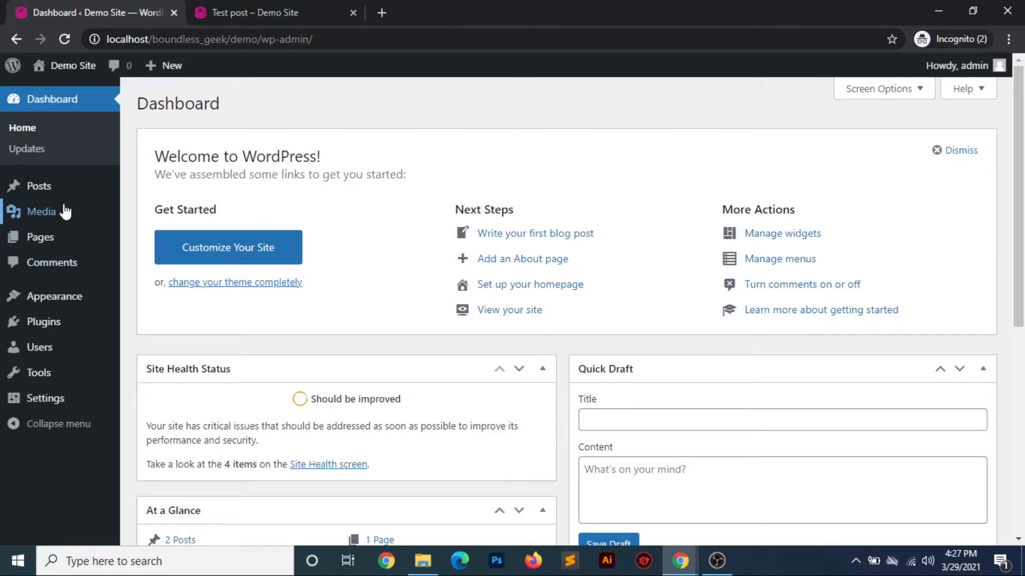
# Open Test post for editing from the list of all posts and review its content, category, tags and featured image
pyautogui.moveTo(57, 187)
pyautogui.click(136, 189)
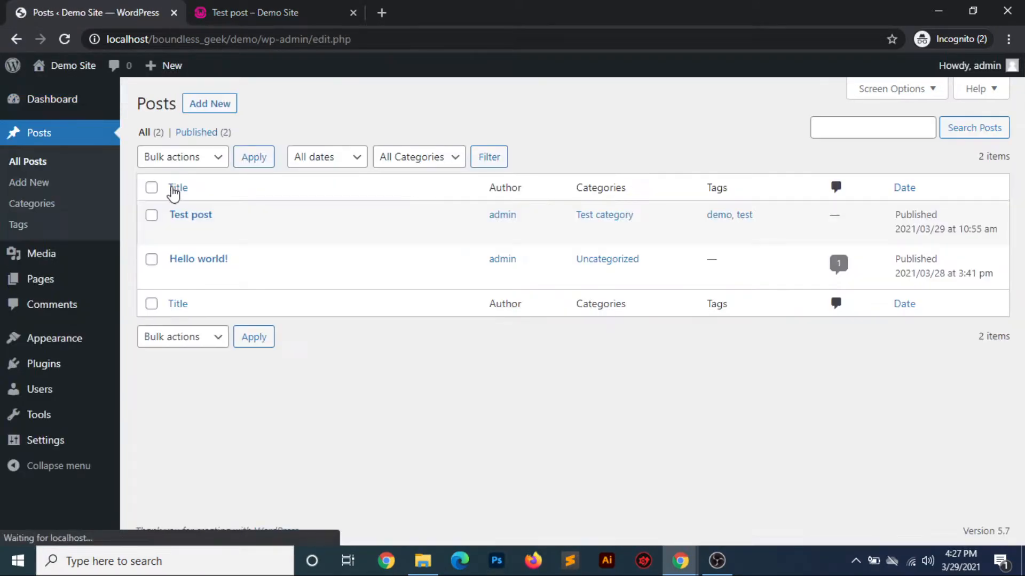
pyautogui.moveTo(393, 279)
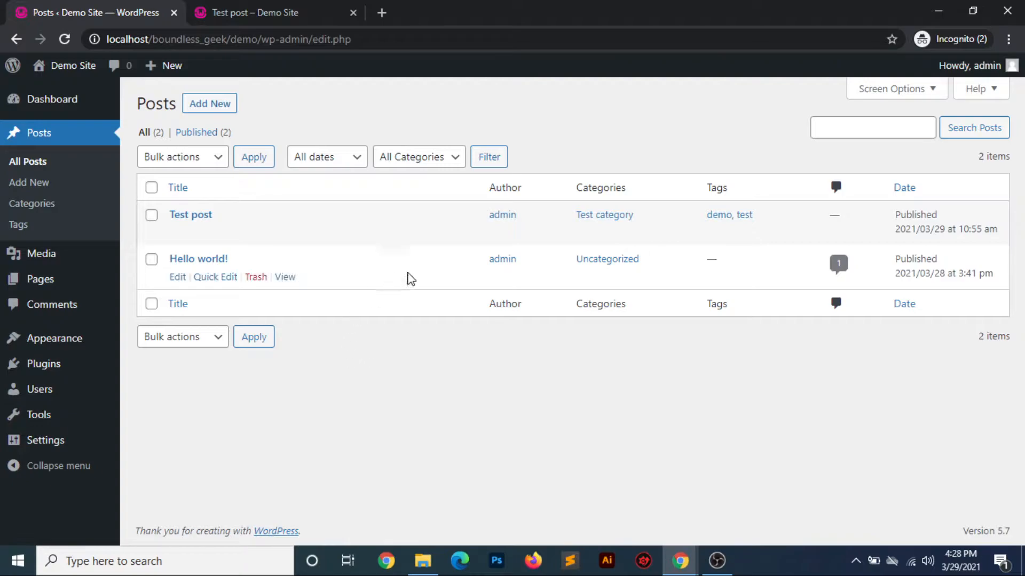
pyautogui.moveTo(212, 244)
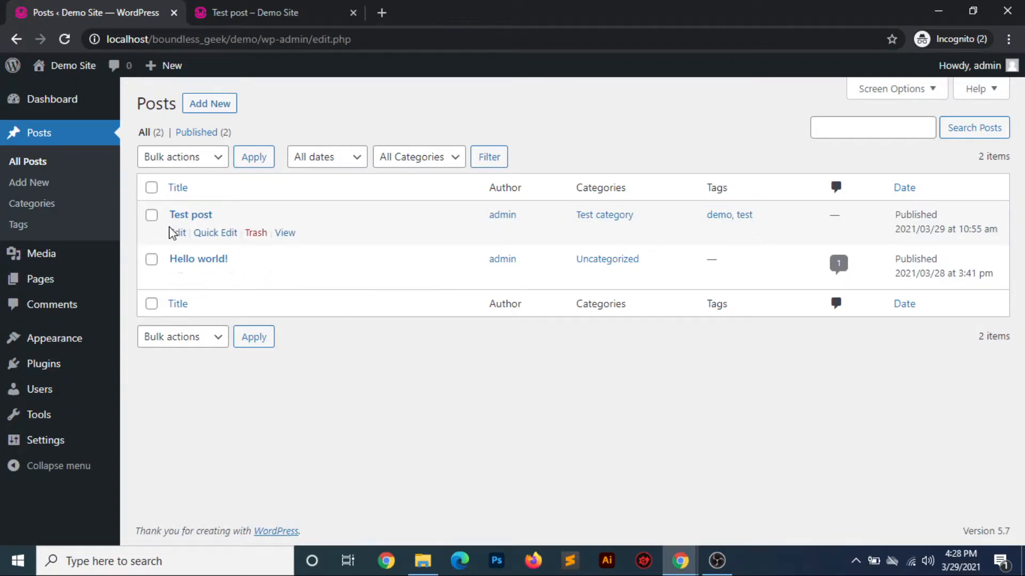
pyautogui.click(173, 233)
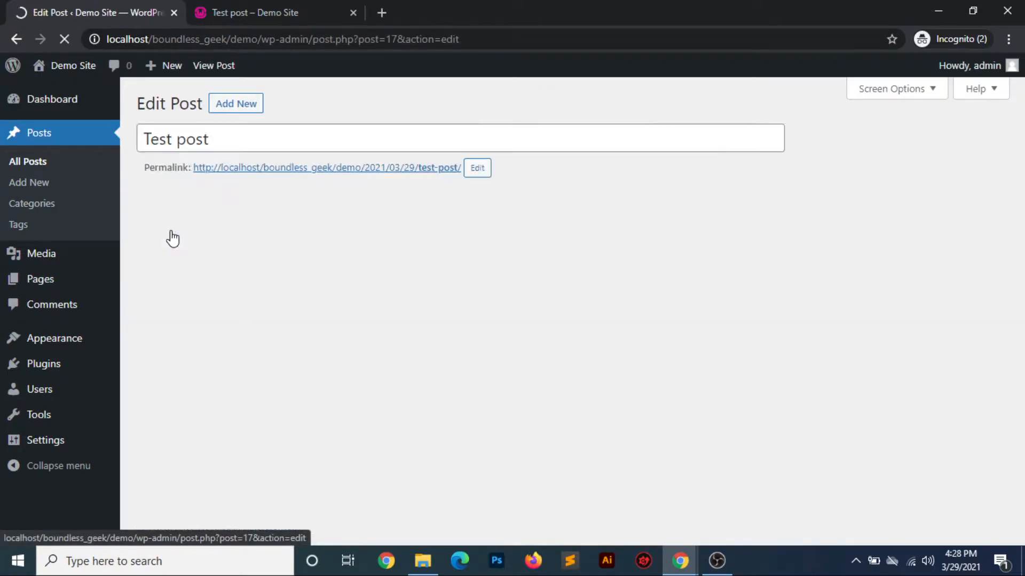
pyautogui.scroll(-6, 625, 372)
pyautogui.scroll(-5, 627, 373)
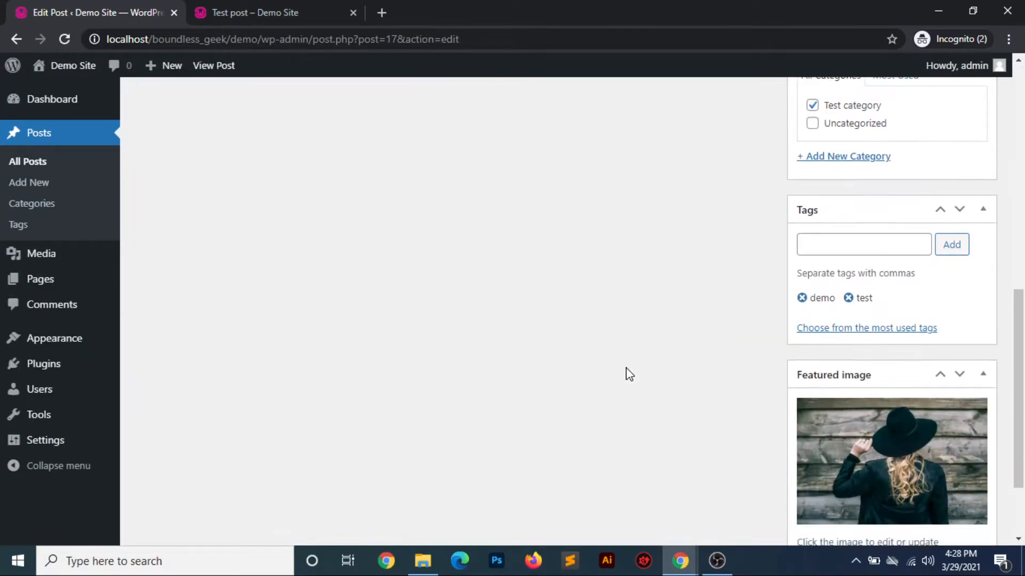
pyautogui.scroll(10, 627, 371)
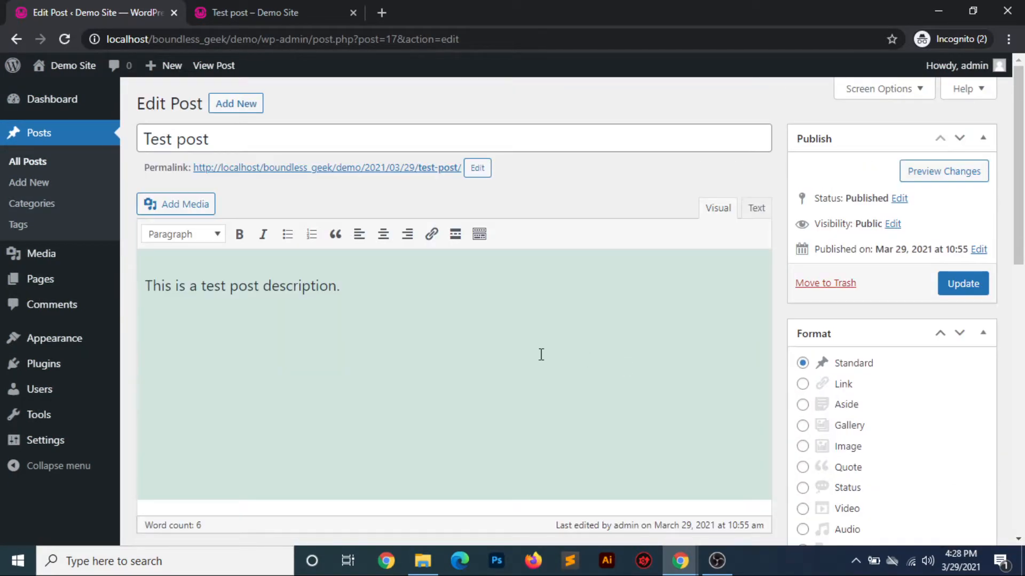
# Open the post categories screen and examine the Name and Slug fields for adding a category
pyautogui.click(42, 207)
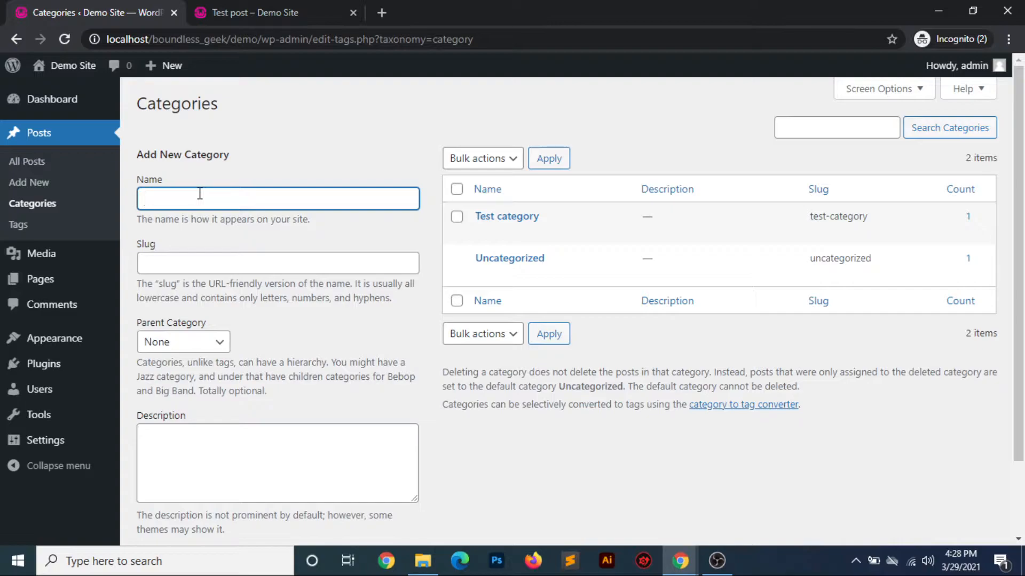
pyautogui.click(185, 266)
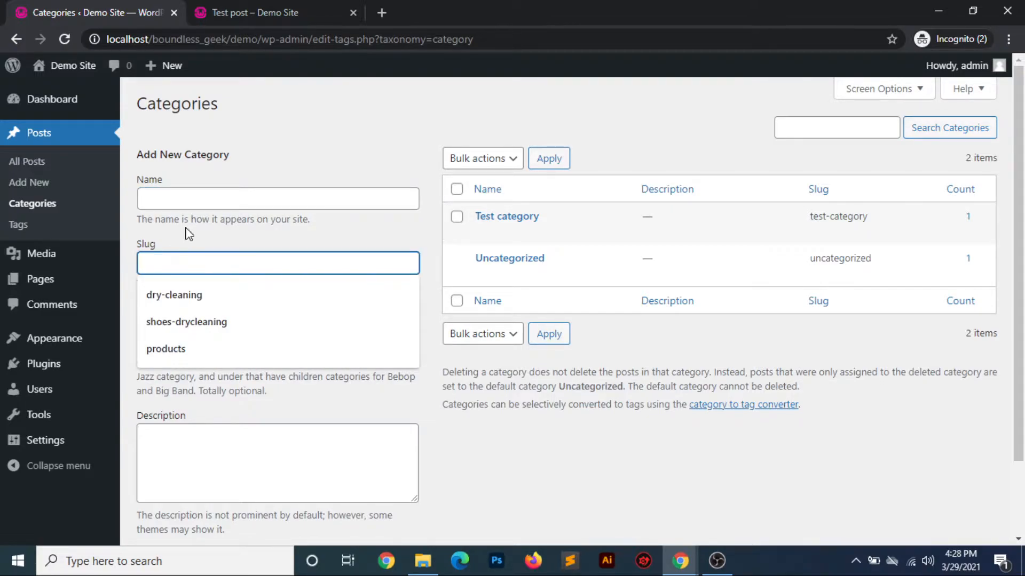
pyautogui.click(286, 236)
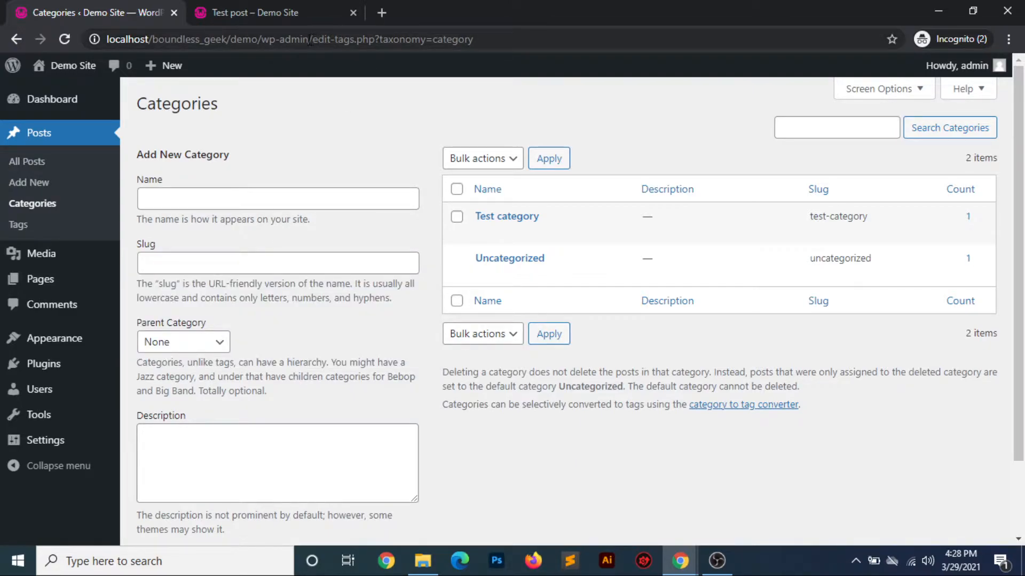
# Compare the wp-admin part of the categories address with the slug part of the Test post address
pyautogui.moveTo(308, 39); pyautogui.dragTo(262, 37)
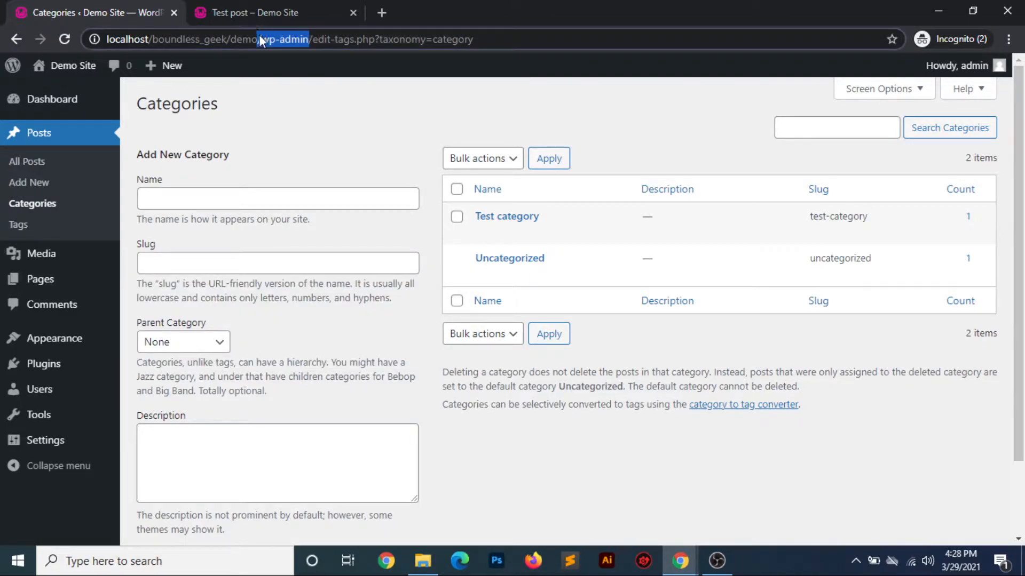
pyautogui.click(255, 14)
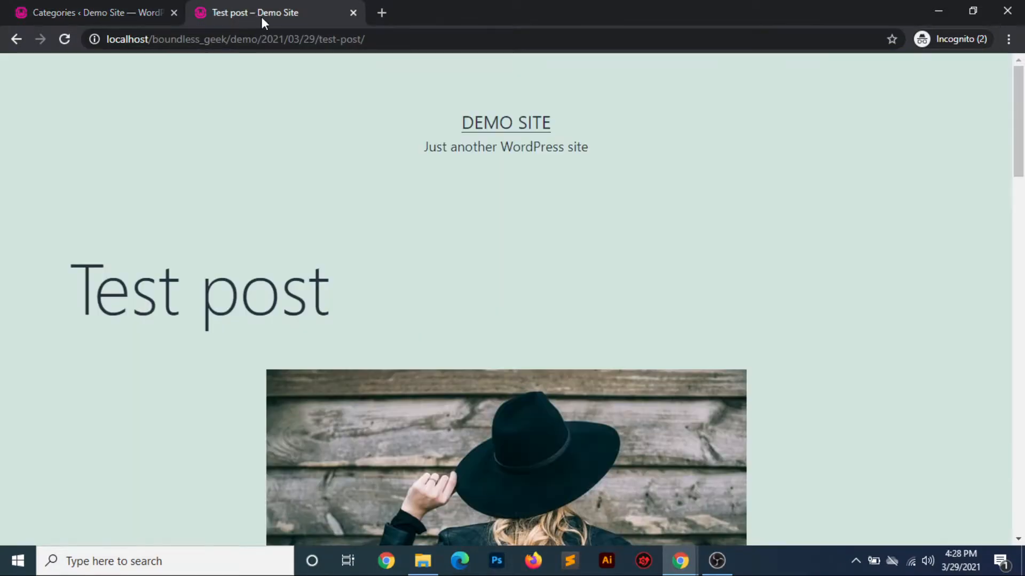
pyautogui.moveTo(257, 40); pyautogui.dragTo(320, 38)
pyautogui.click(121, 13)
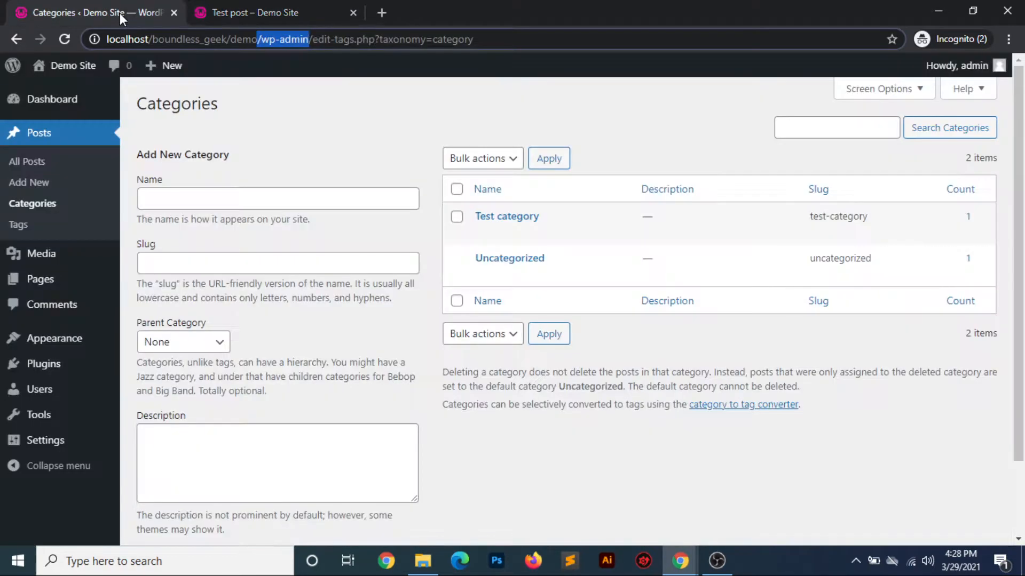
pyautogui.click(273, 240)
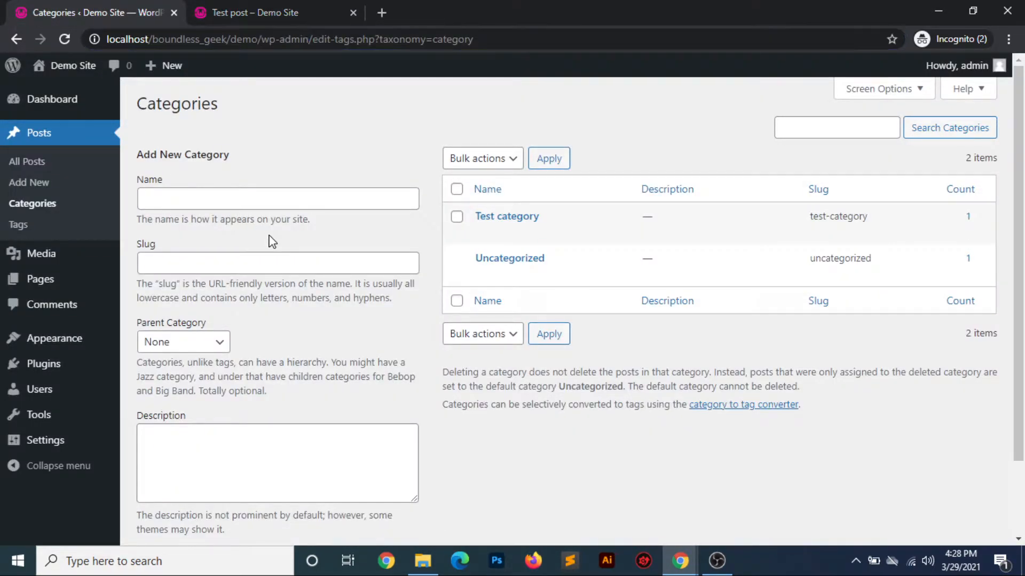
# Examine the remaining fields for adding a category, and open the post tags screen
pyautogui.scroll(-2, 312, 336)
pyautogui.click(221, 358)
pyautogui.scroll(2, 320, 291)
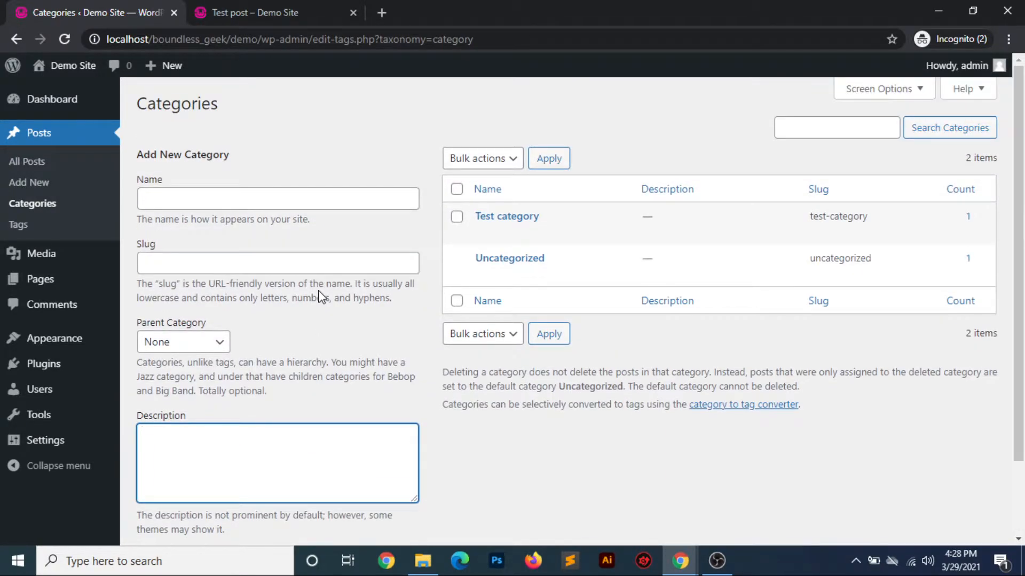
pyautogui.click(20, 226)
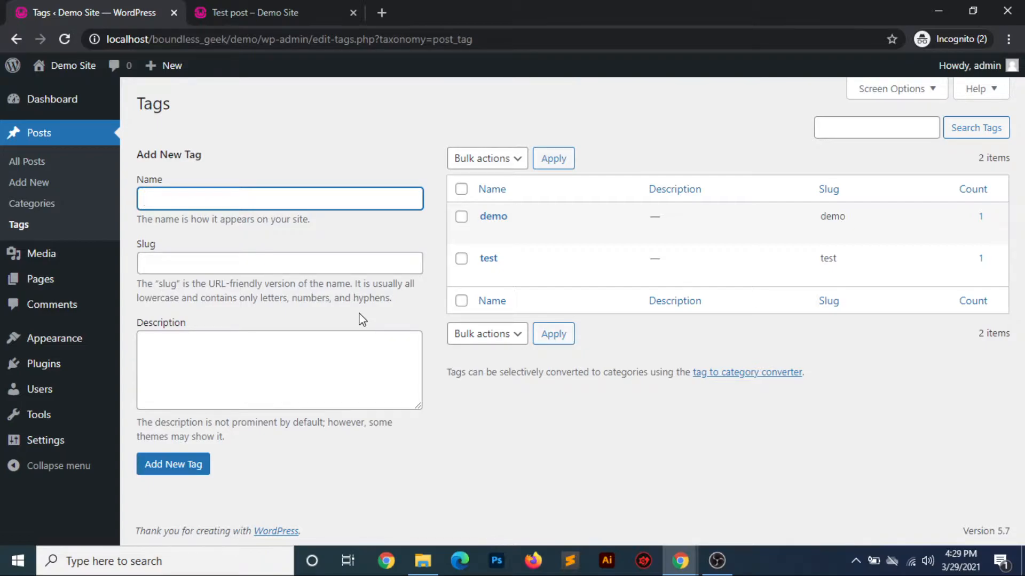
# Open the Demo Site home page from the Test post page and look through the posts listed there
pyautogui.click(274, 17)
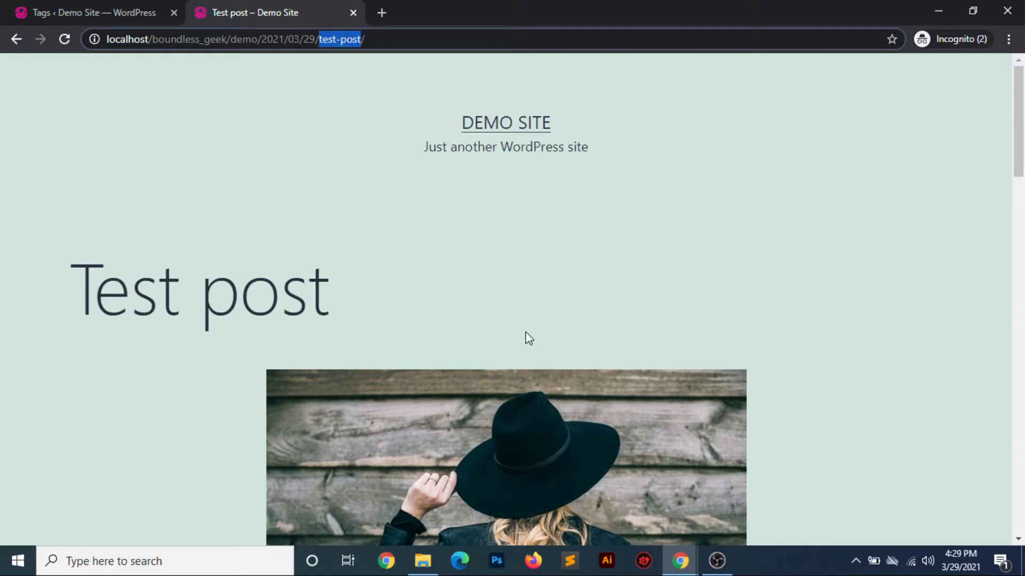
pyautogui.click(496, 108)
pyautogui.click(500, 121)
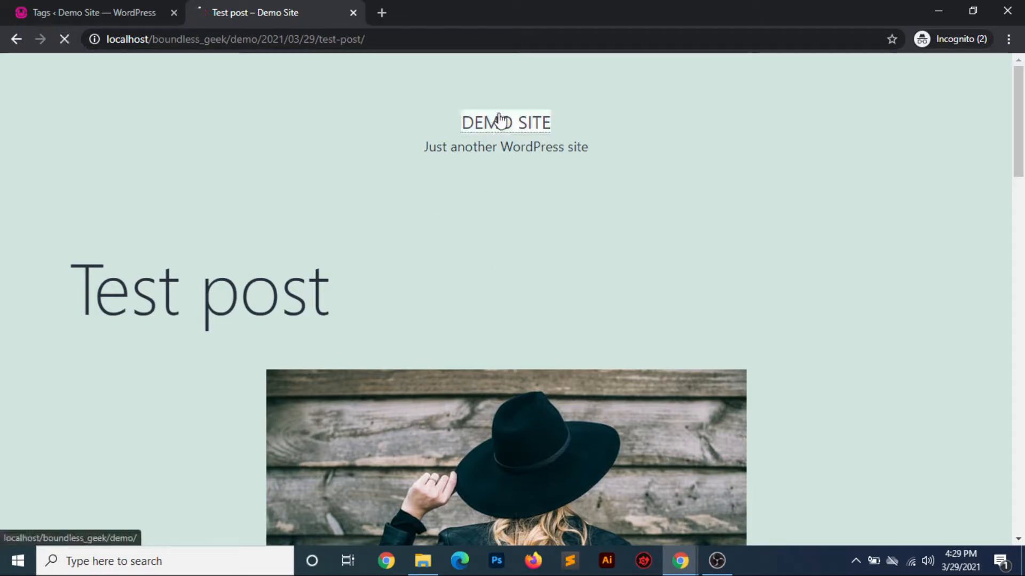
pyautogui.scroll(-8, 620, 332)
pyautogui.scroll(-6, 622, 338)
pyautogui.scroll(15, 622, 338)
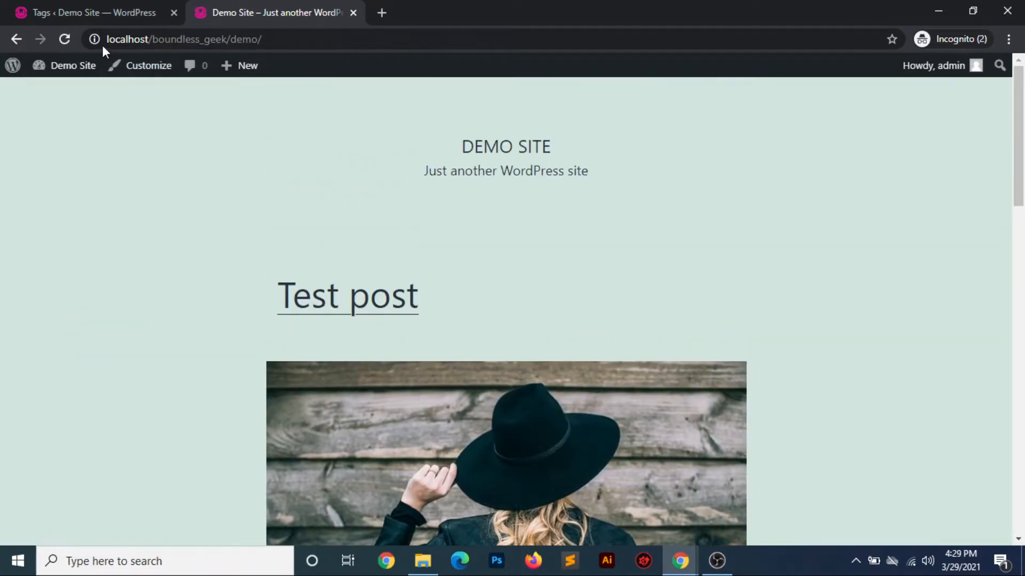
# Open the admin media library and examine the hat photo's attachment details, including its Alternative Text, Caption and Description fields
pyautogui.click(85, 13)
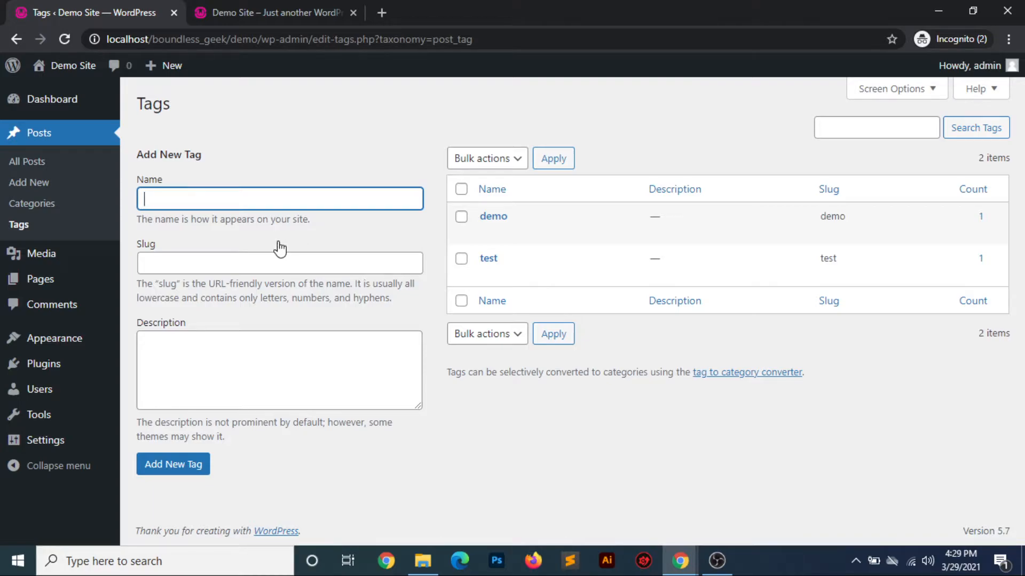
pyautogui.moveTo(36, 263)
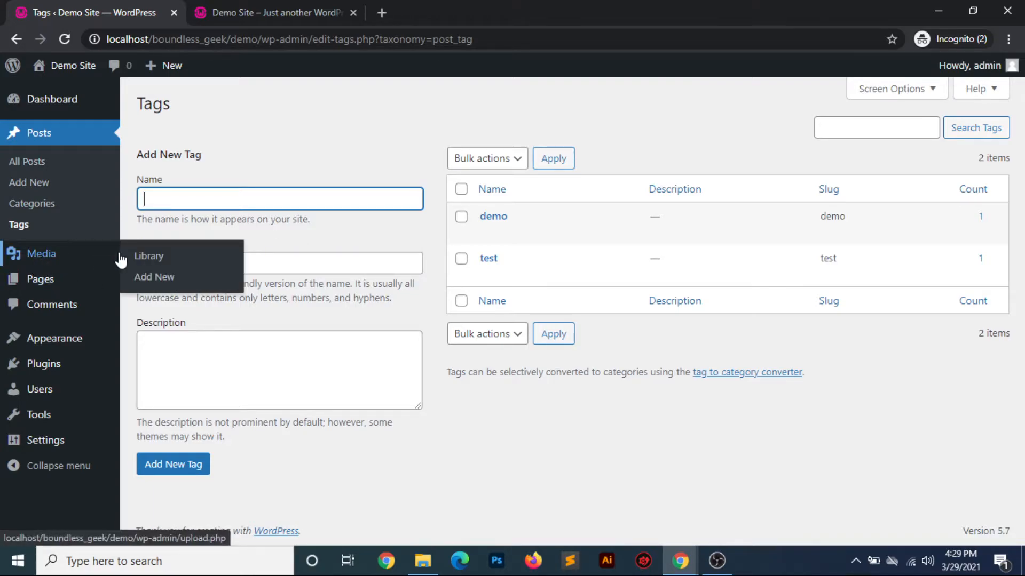
pyautogui.click(142, 257)
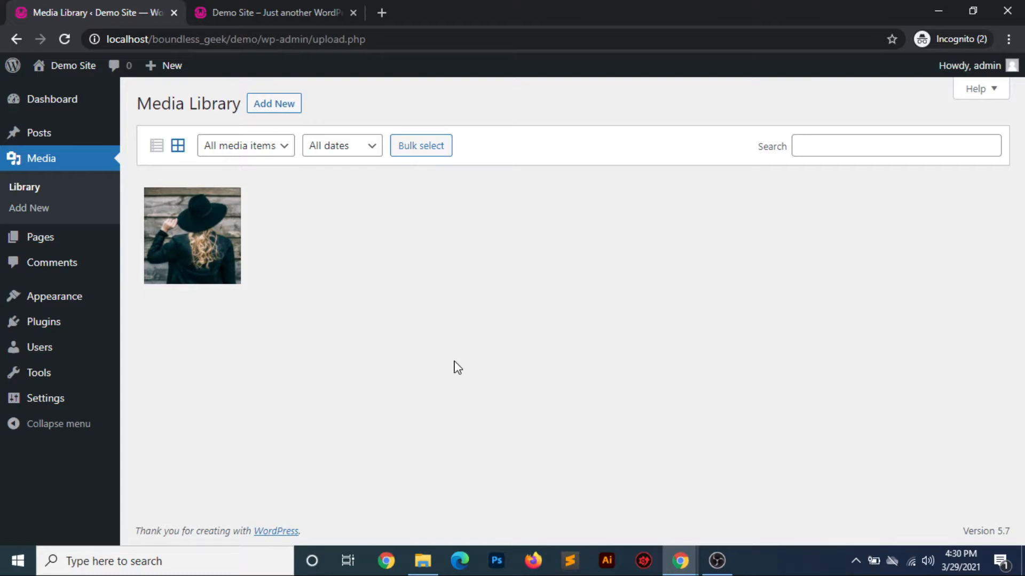
pyautogui.click(188, 244)
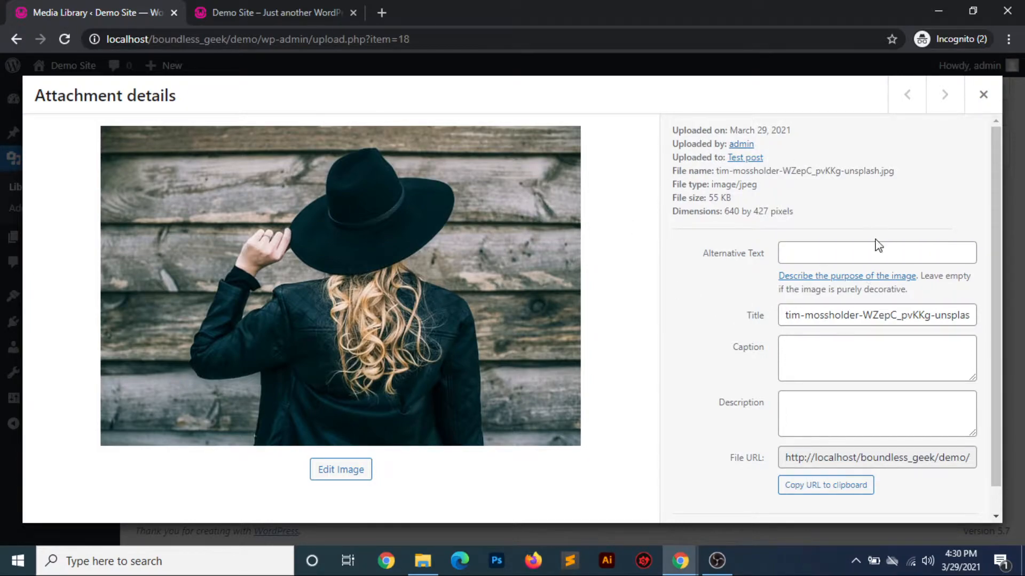
pyautogui.click(821, 255)
pyautogui.click(809, 338)
pyautogui.click(812, 394)
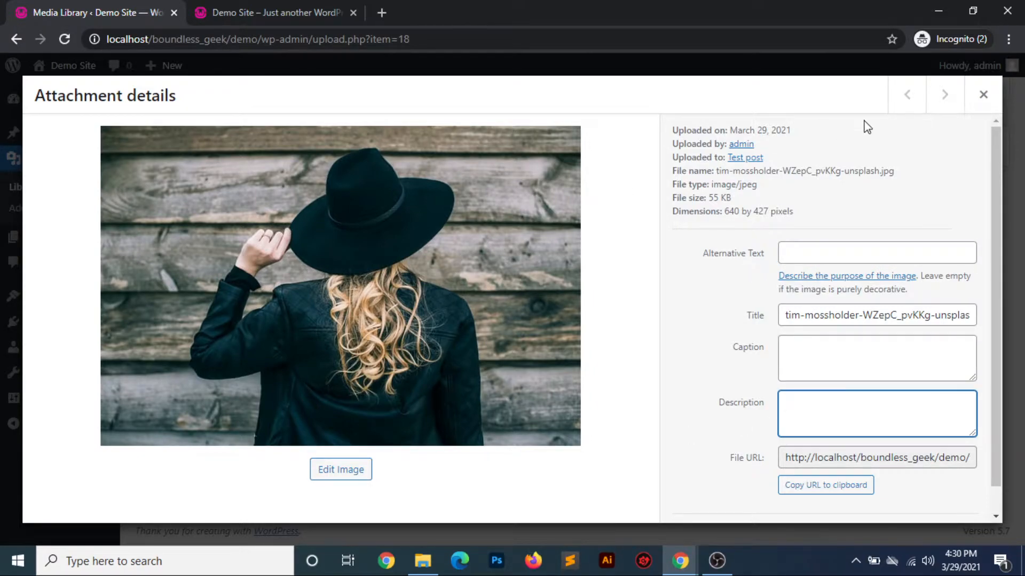
pyautogui.click(977, 102)
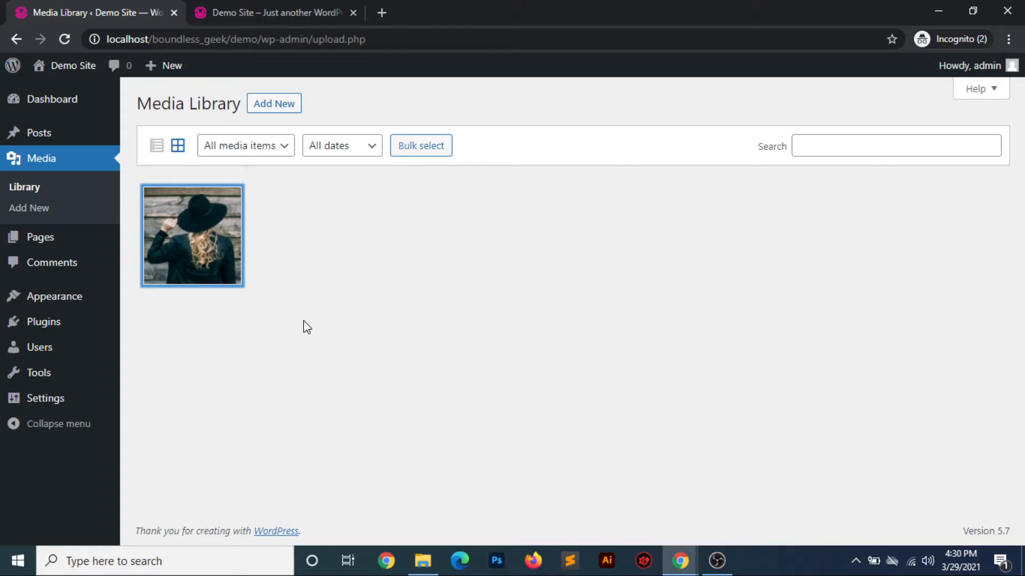
# Upload the hat photo ending in WZepC_pvKKg-unsplash.jpg from Downloads as new media, and return to the media library
pyautogui.click(40, 217)
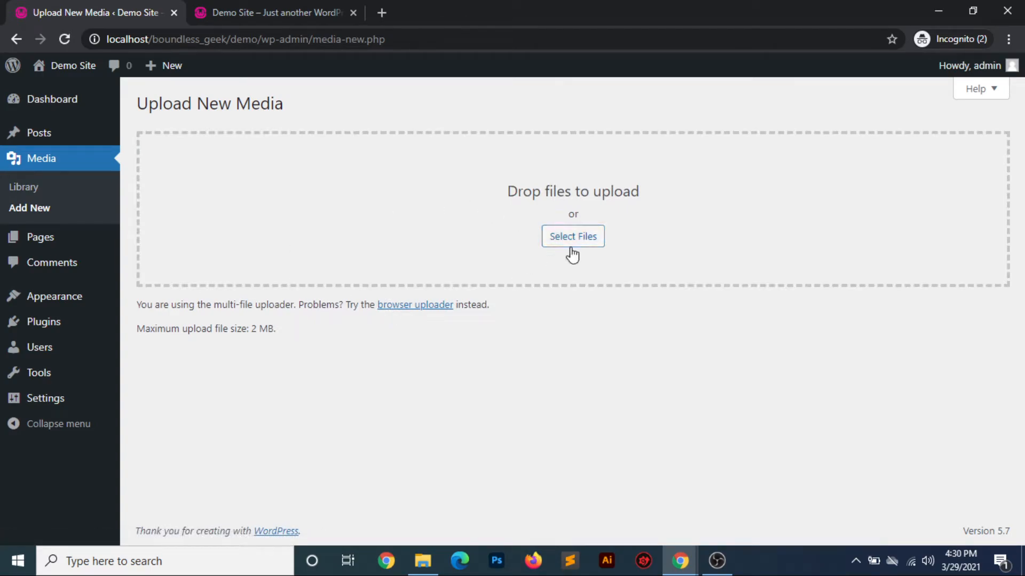
pyautogui.click(572, 253)
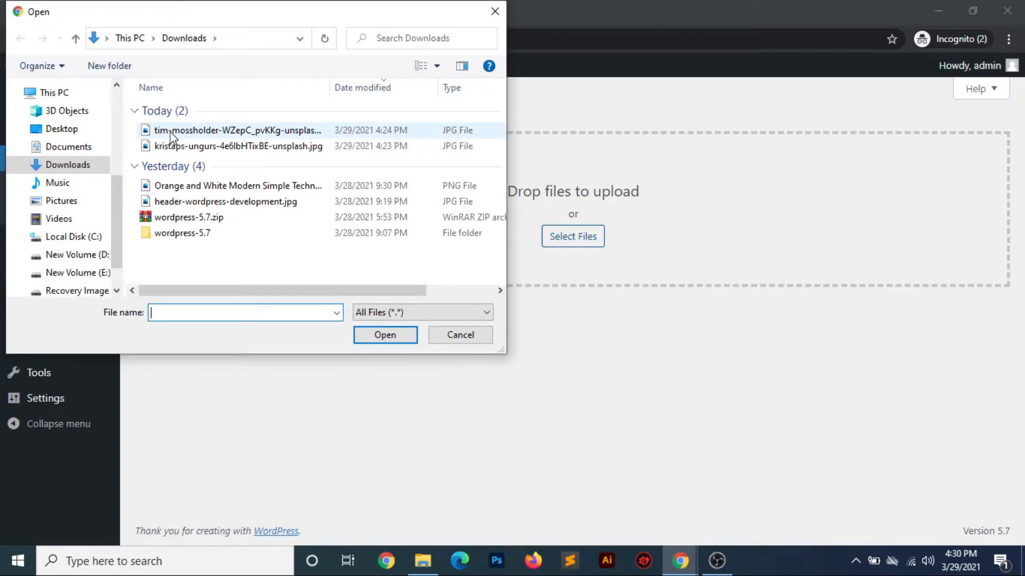
pyautogui.doubleClick(170, 138)
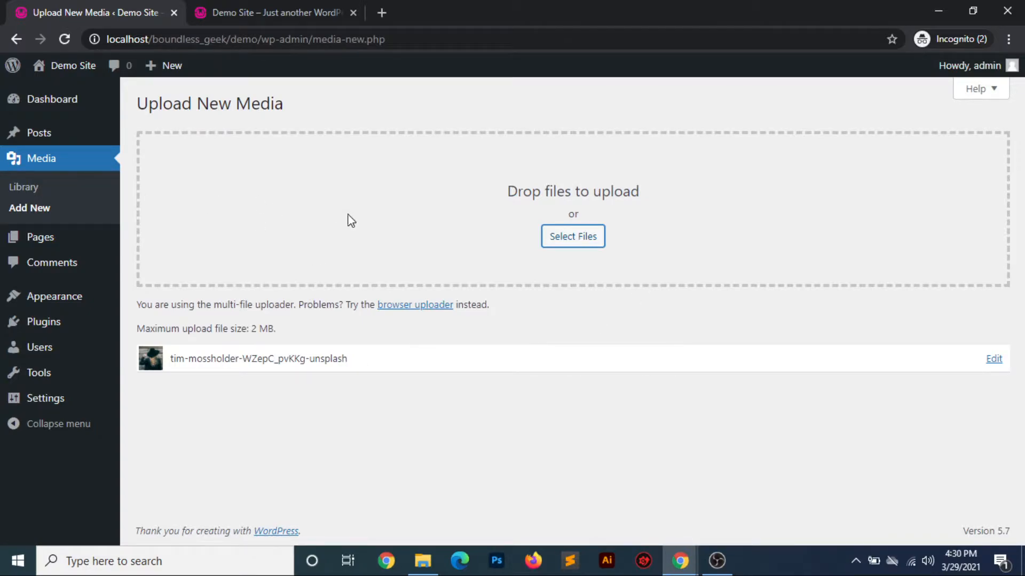
pyautogui.click(38, 191)
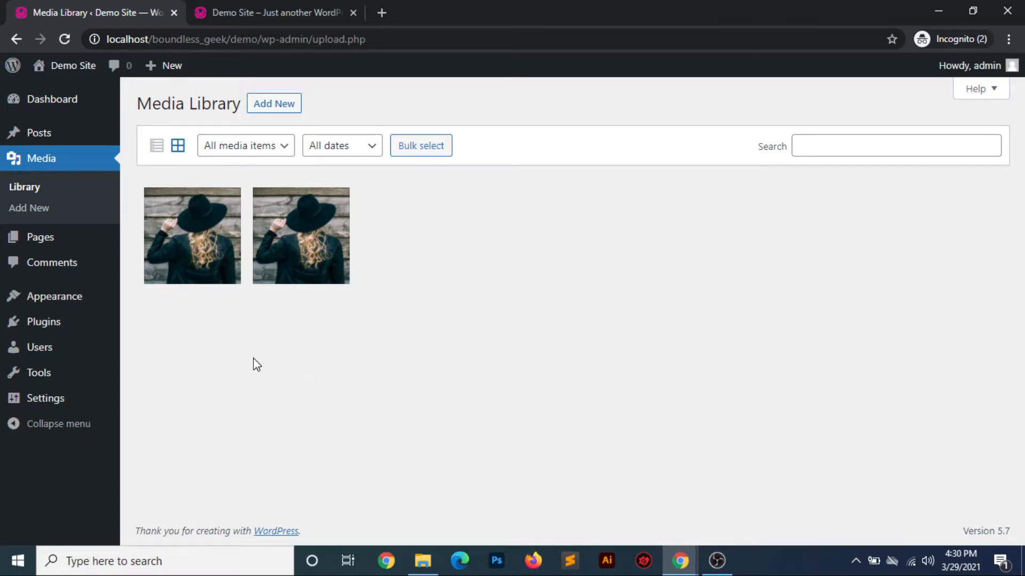
# Examine the media library's filter options for media type and date
pyautogui.click(279, 154)
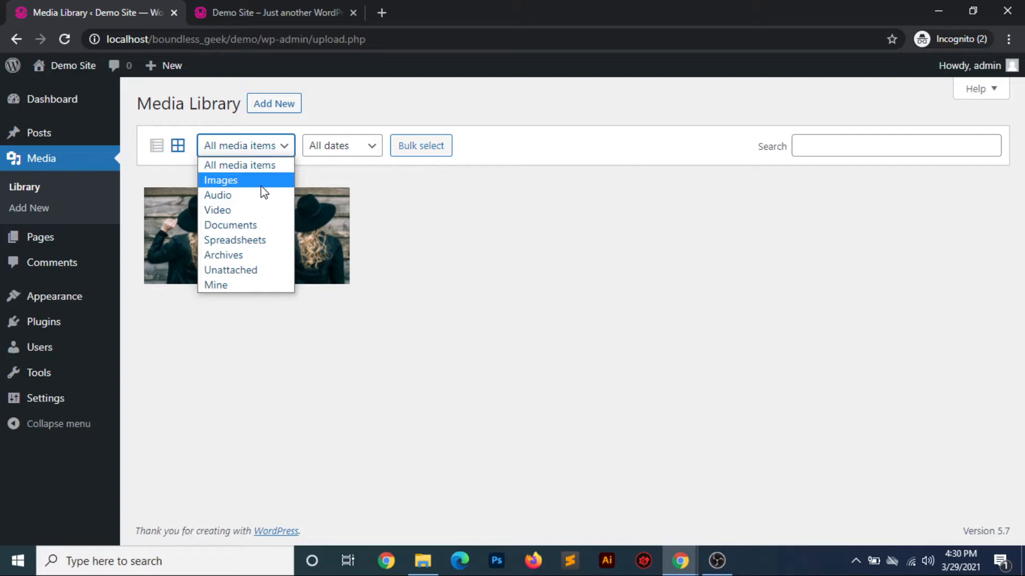
pyautogui.click(262, 343)
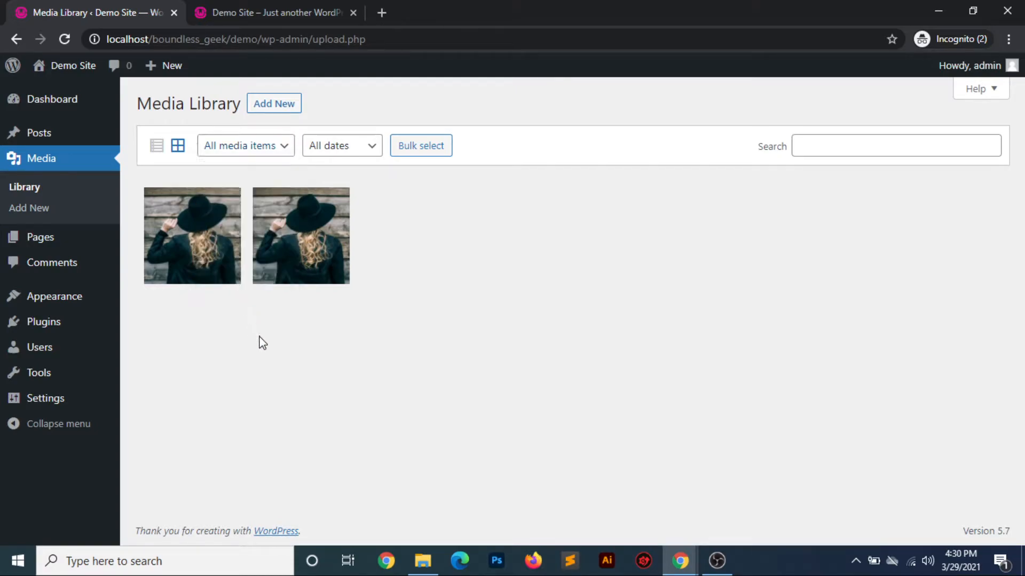
pyautogui.click(354, 151)
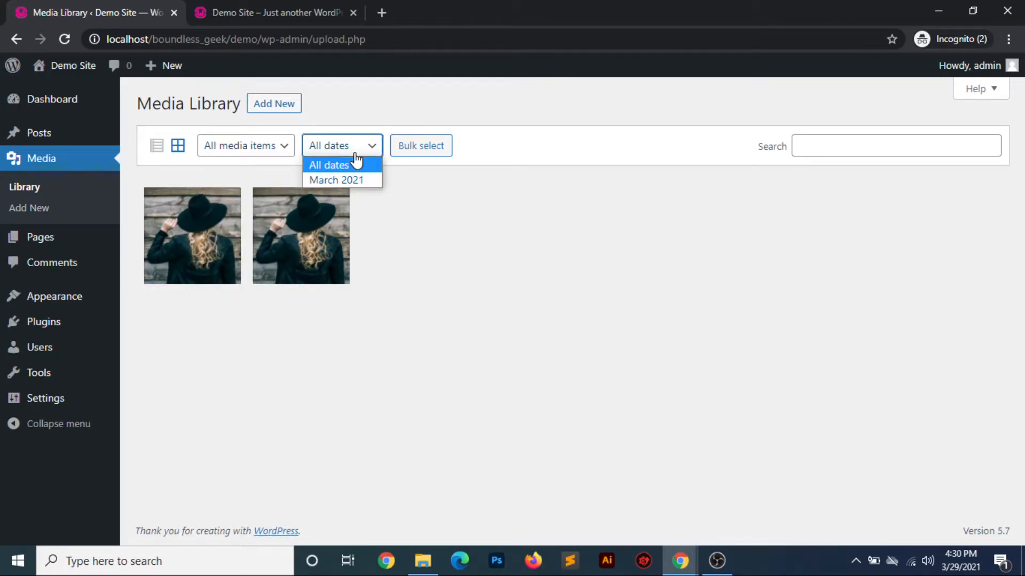
pyautogui.click(442, 235)
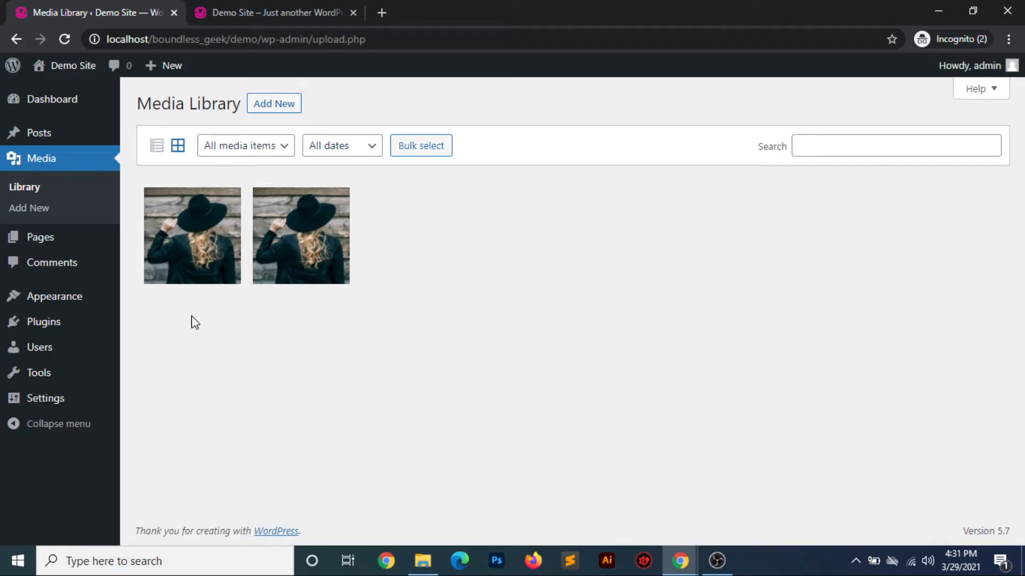
pyautogui.moveTo(60, 240)
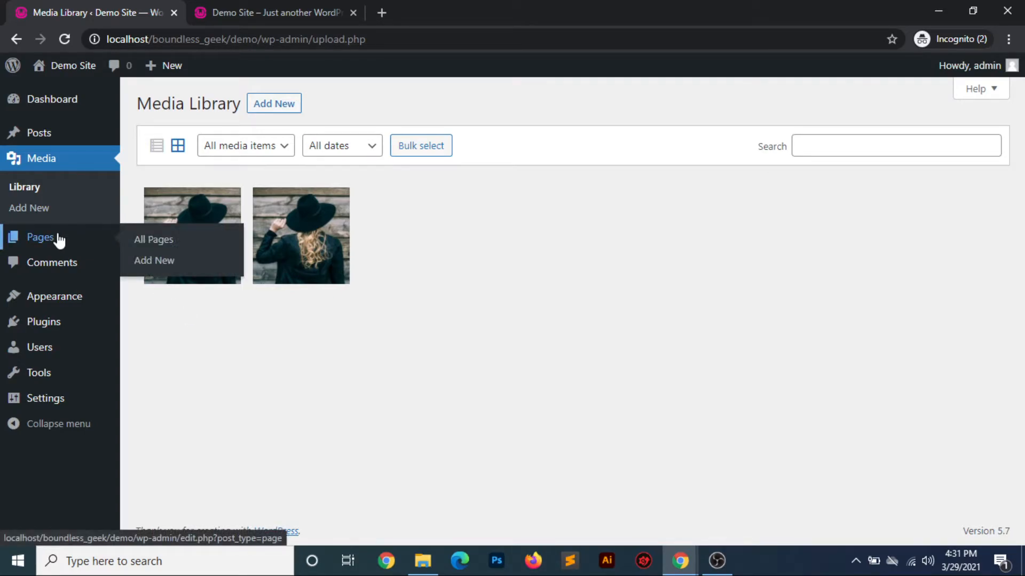
# Open the list of all pages and examine the Privacy Policy and Sample Page entries, including their row actions and publication status
pyautogui.click(153, 244)
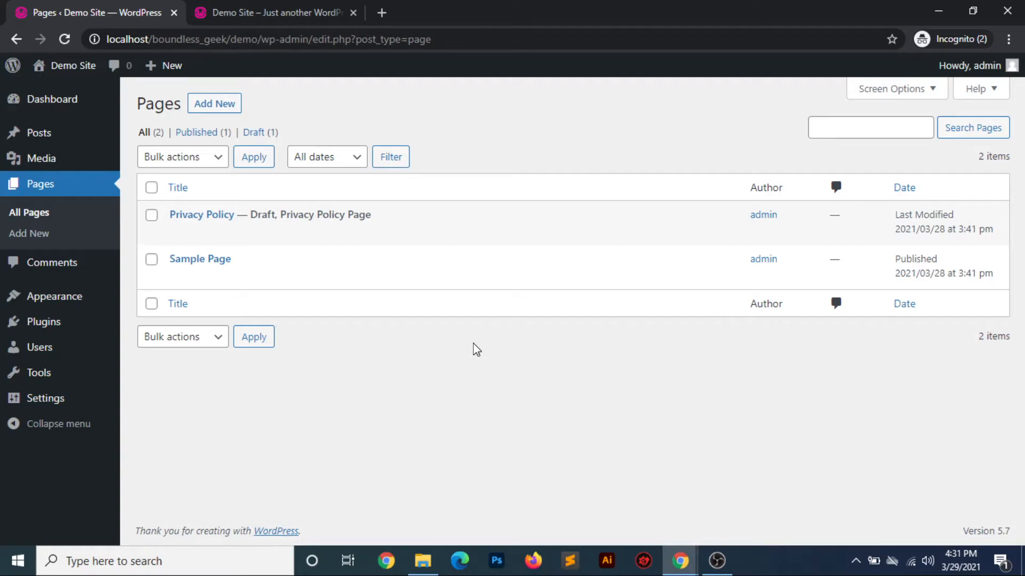
pyautogui.moveTo(258, 220)
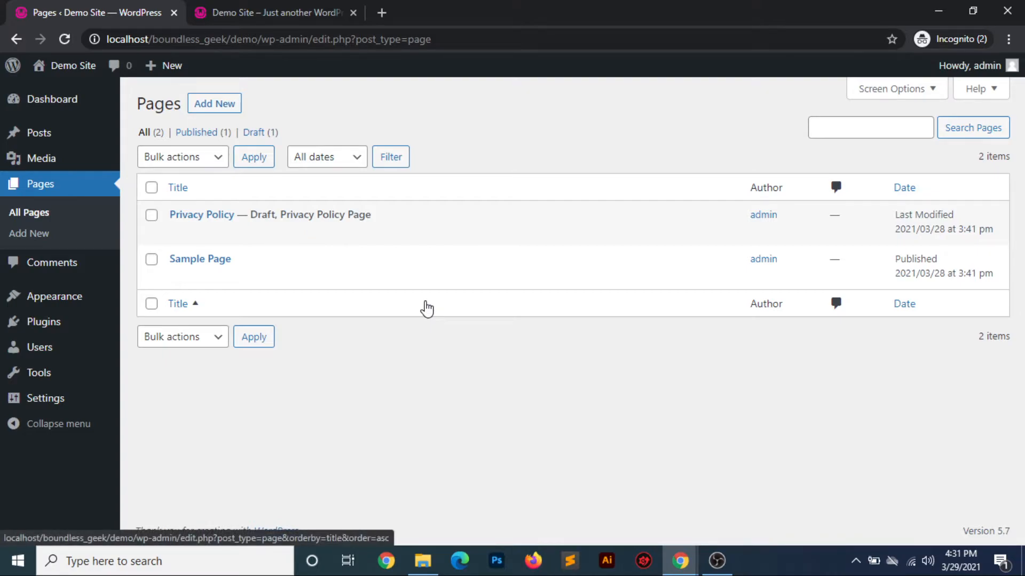
pyautogui.moveTo(182, 282)
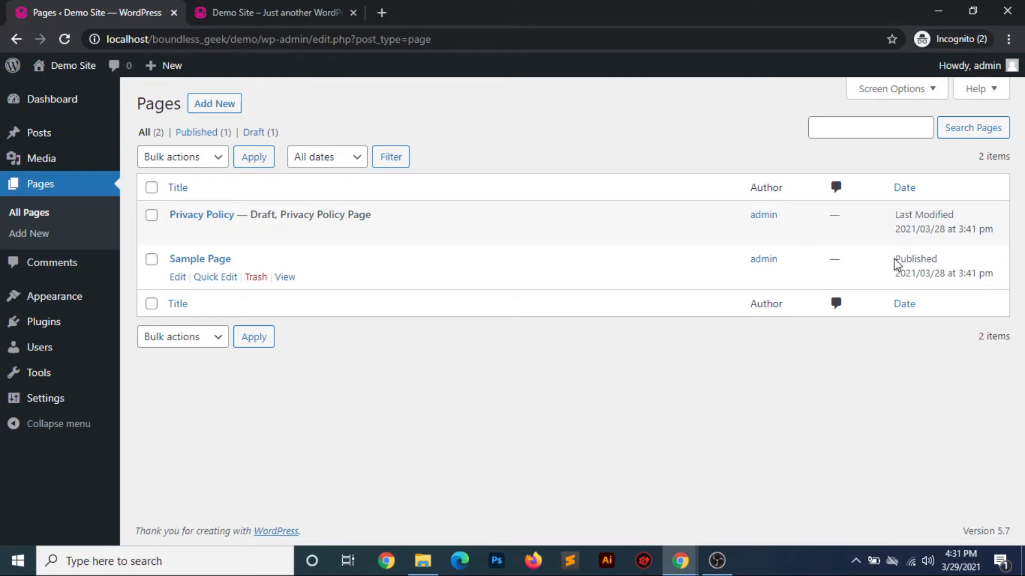
pyautogui.moveTo(896, 263); pyautogui.dragTo(939, 258)
pyautogui.click(438, 372)
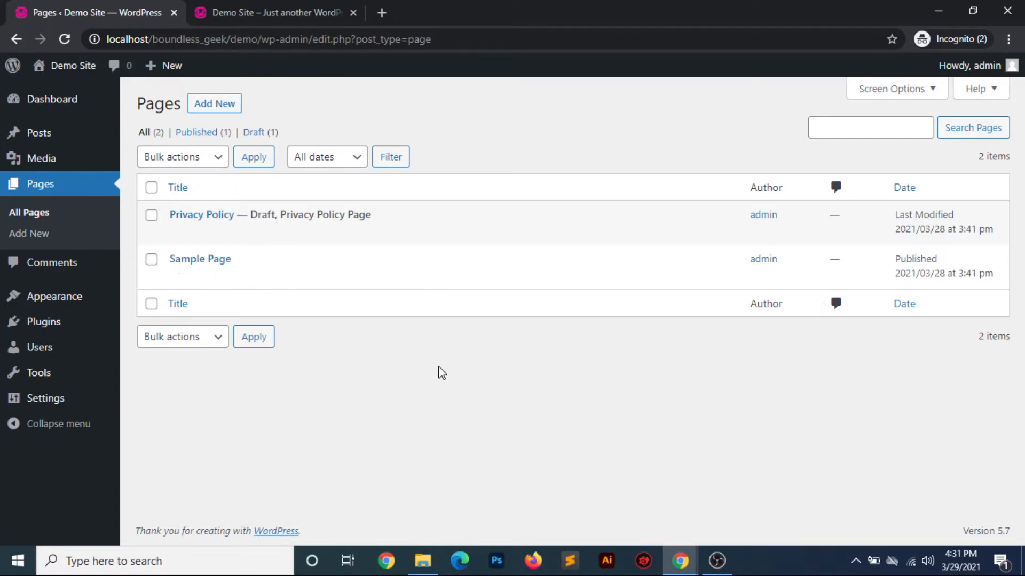
# Start a new page titled "test page" with the body text "Test page description"
pyautogui.click(226, 107)
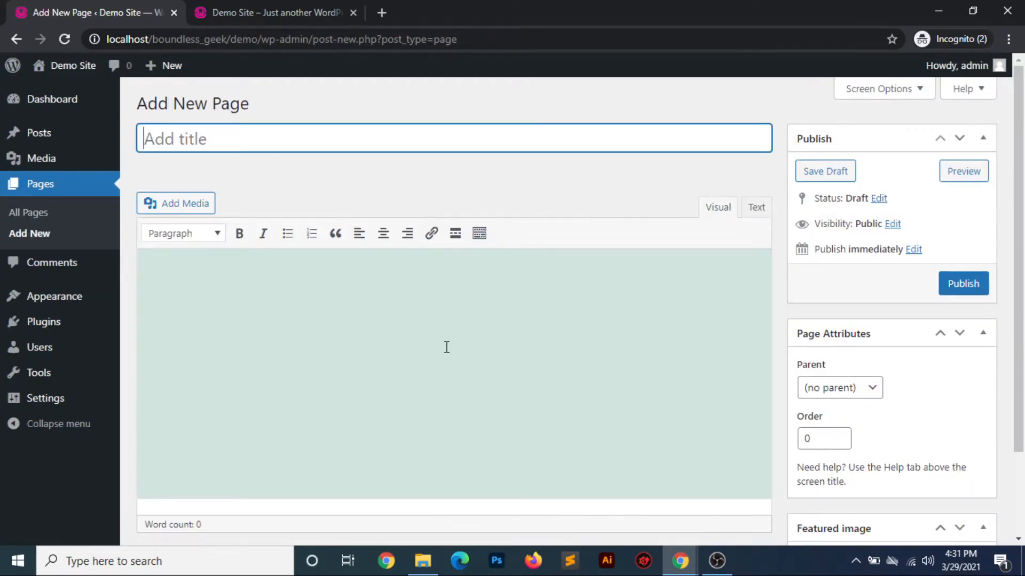
pyautogui.write('test page')
pyautogui.click(255, 278)
pyautogui.write('Test page description')
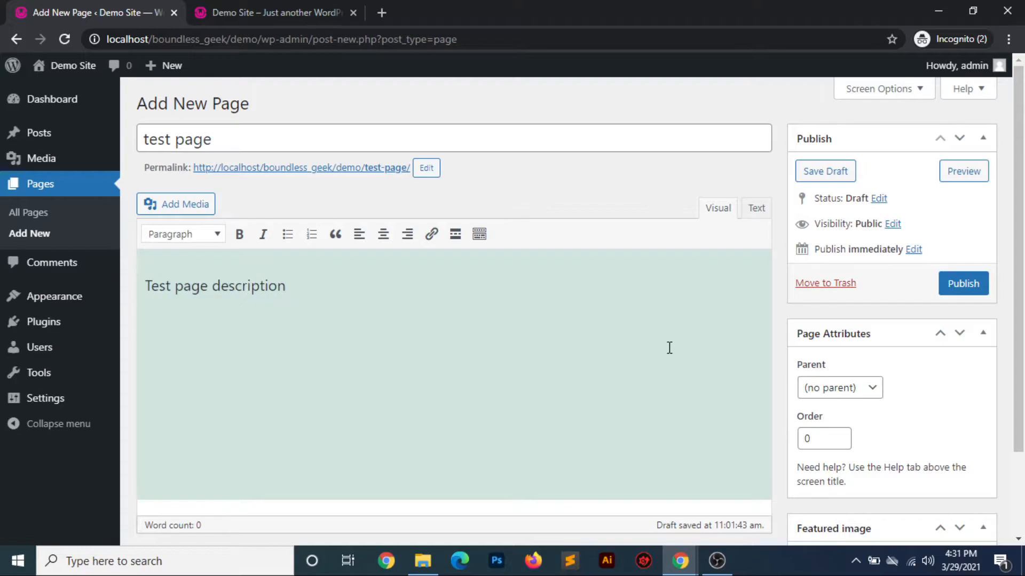
# Set the second hat photo in the media library as the page's featured image
pyautogui.scroll(-2, 667, 346)
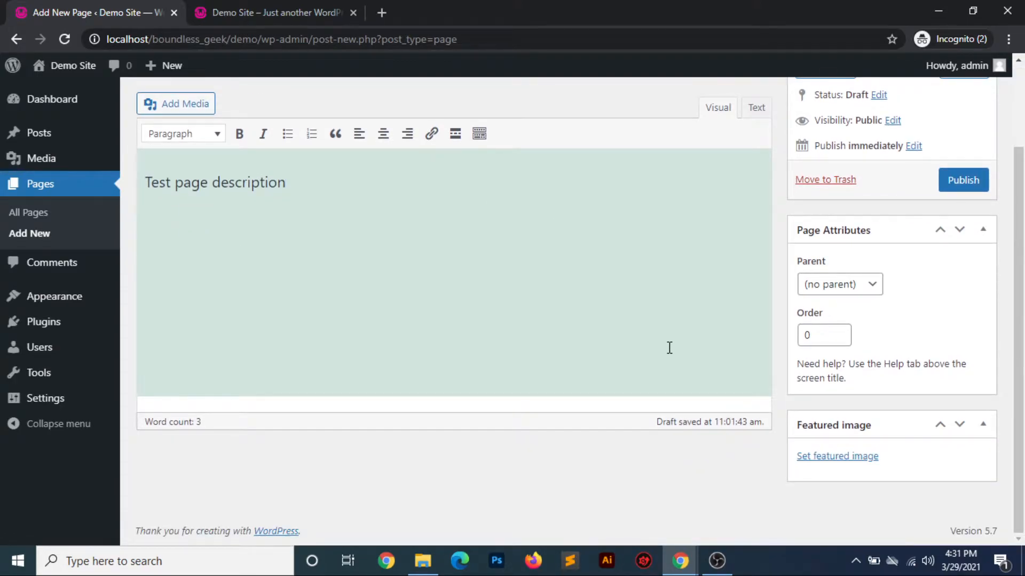
pyautogui.click(822, 457)
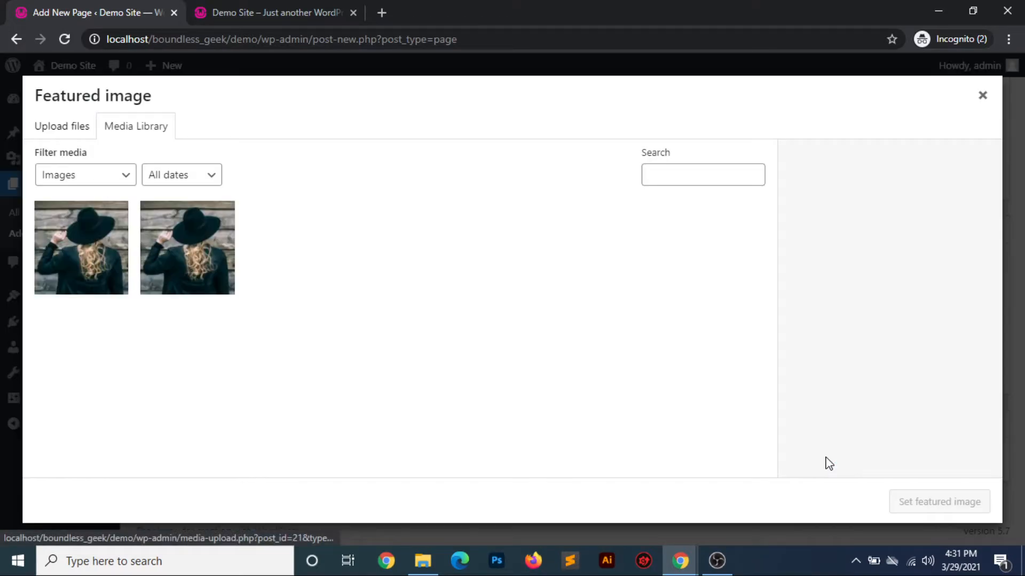
pyautogui.click(234, 247)
pyautogui.click(928, 503)
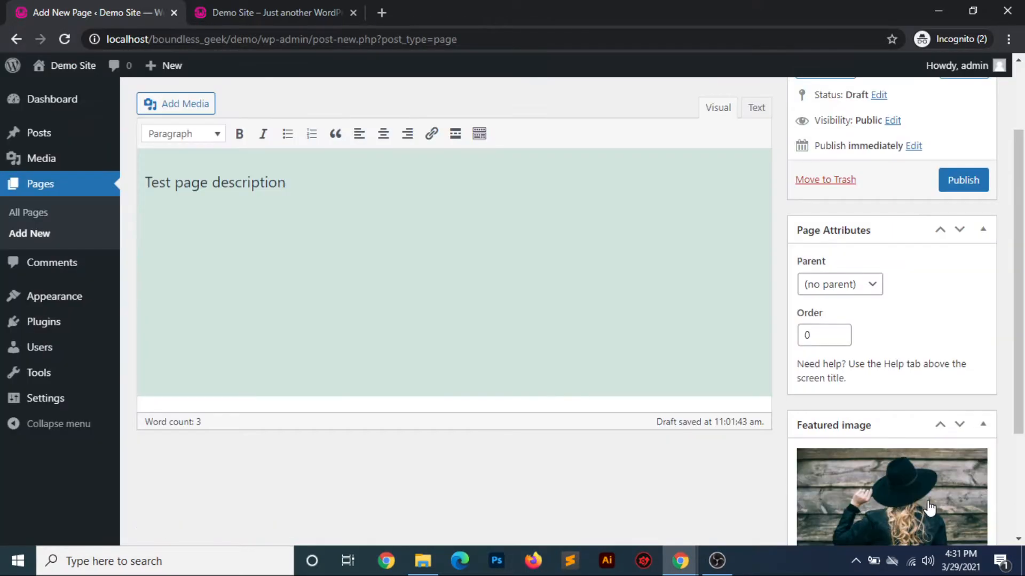
pyautogui.scroll(-3, 721, 411)
pyautogui.scroll(3, 721, 411)
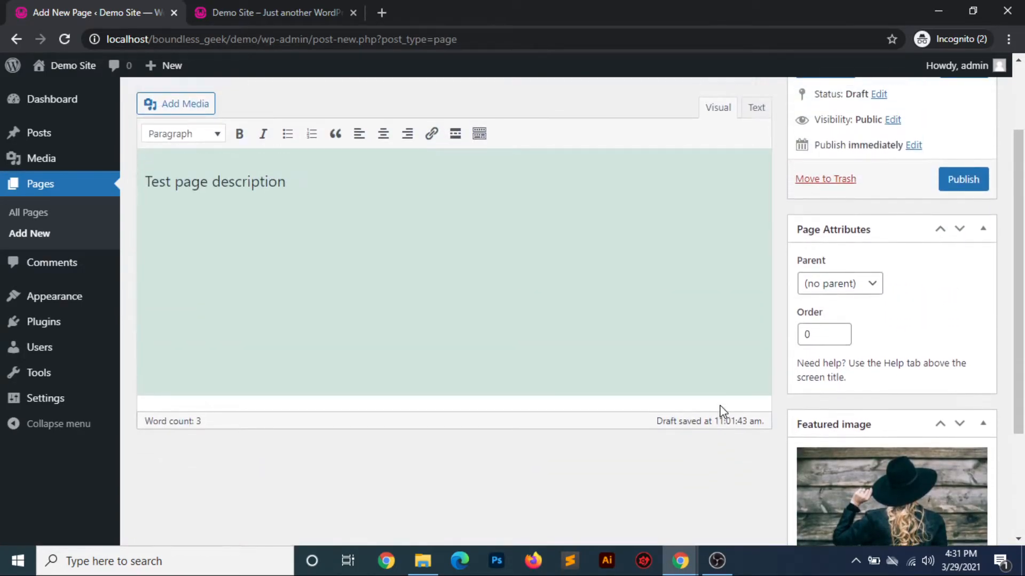
pyautogui.scroll(2, 721, 411)
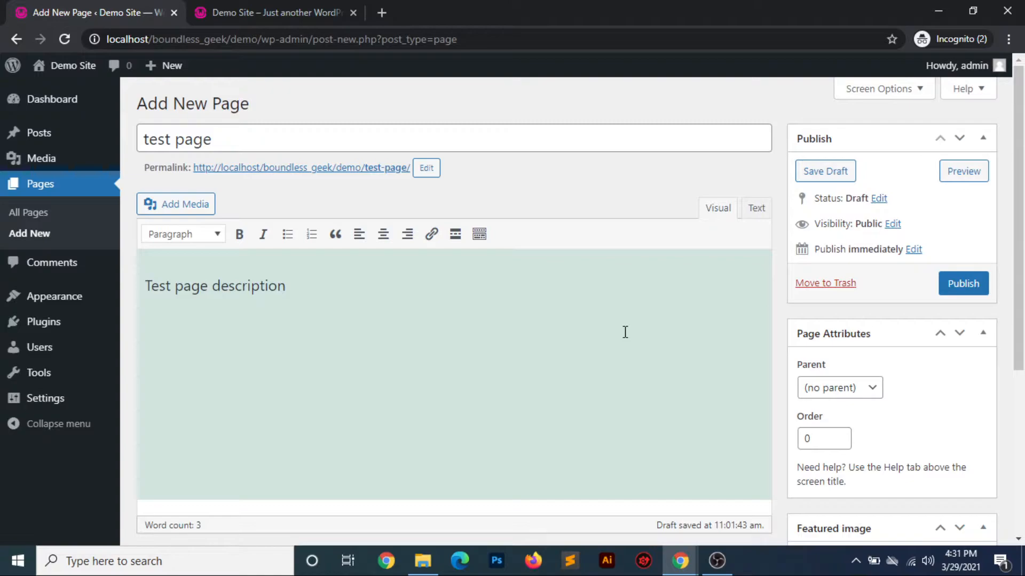
# Try Sample Page as the page's parent, and set the parent back to (no parent)
pyautogui.click(872, 390)
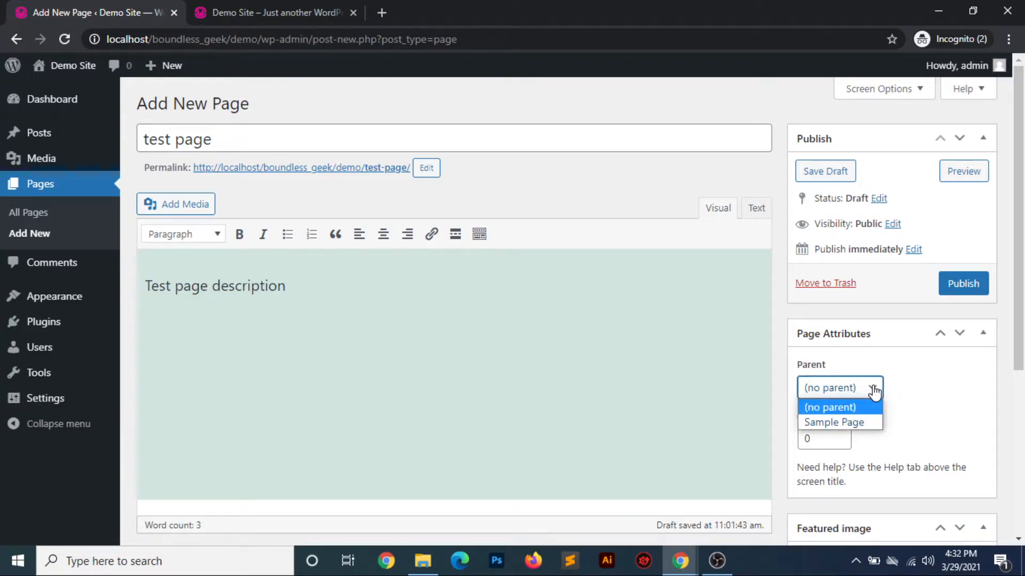
pyautogui.click(843, 424)
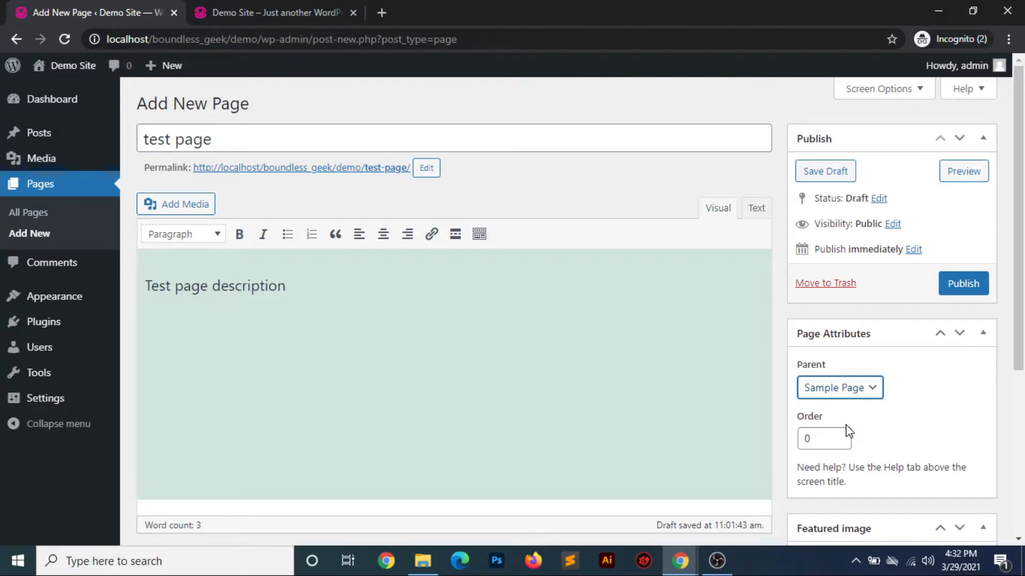
pyautogui.click(853, 389)
pyautogui.click(844, 409)
# Check the page's visibility and publish date options, and publish the page
pyautogui.click(892, 224)
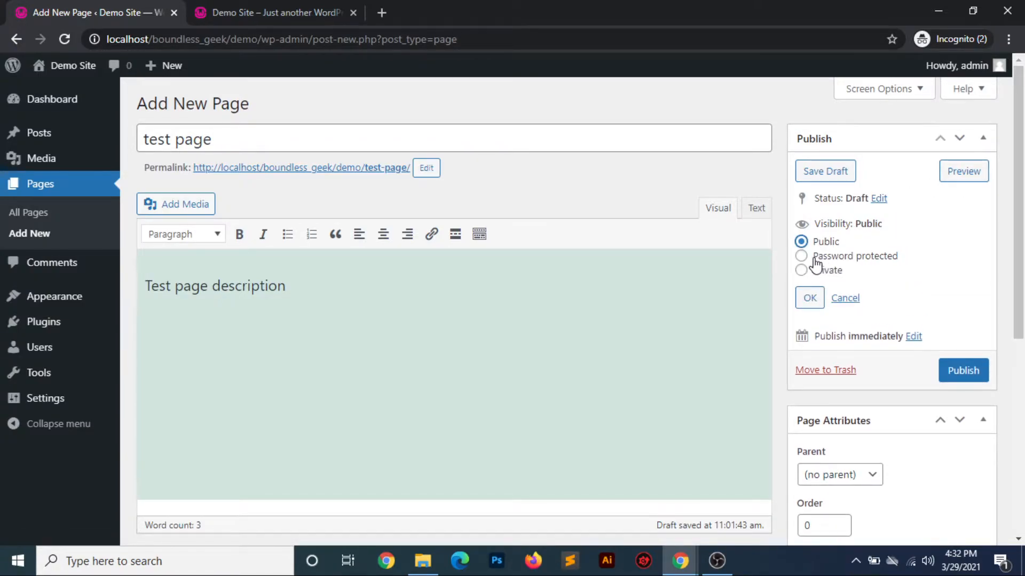
pyautogui.click(845, 299)
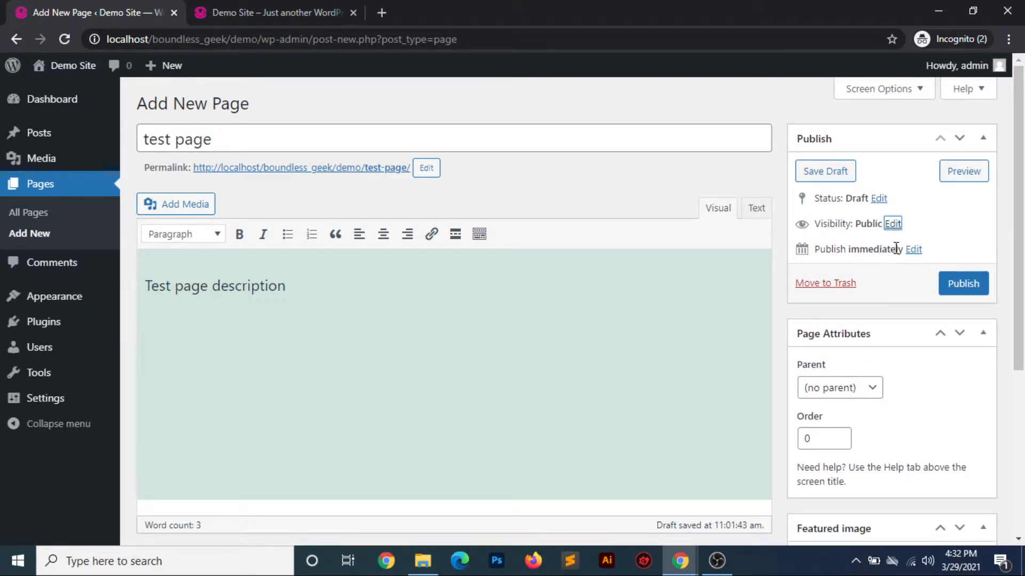
pyautogui.click(913, 250)
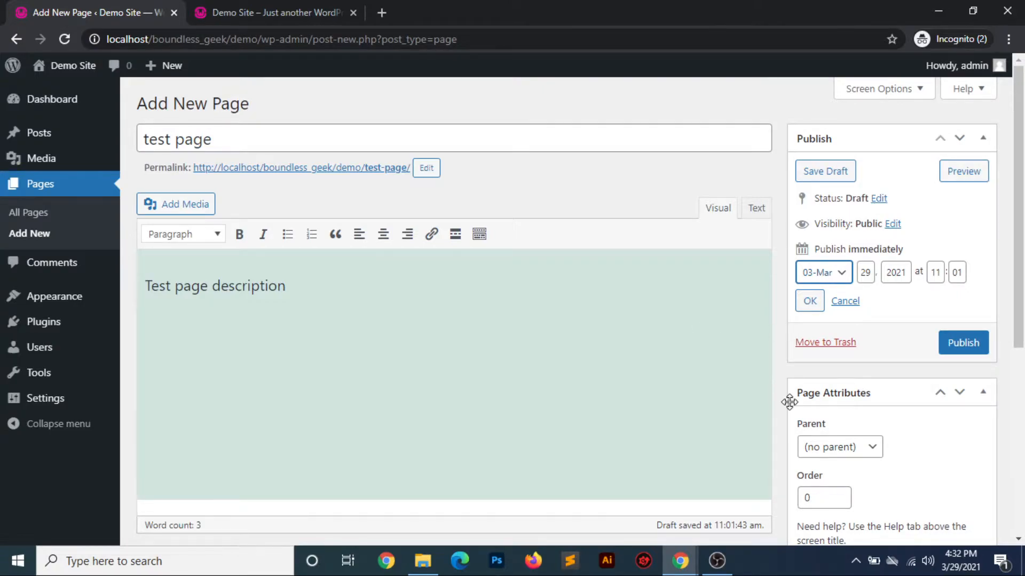
pyautogui.click(955, 350)
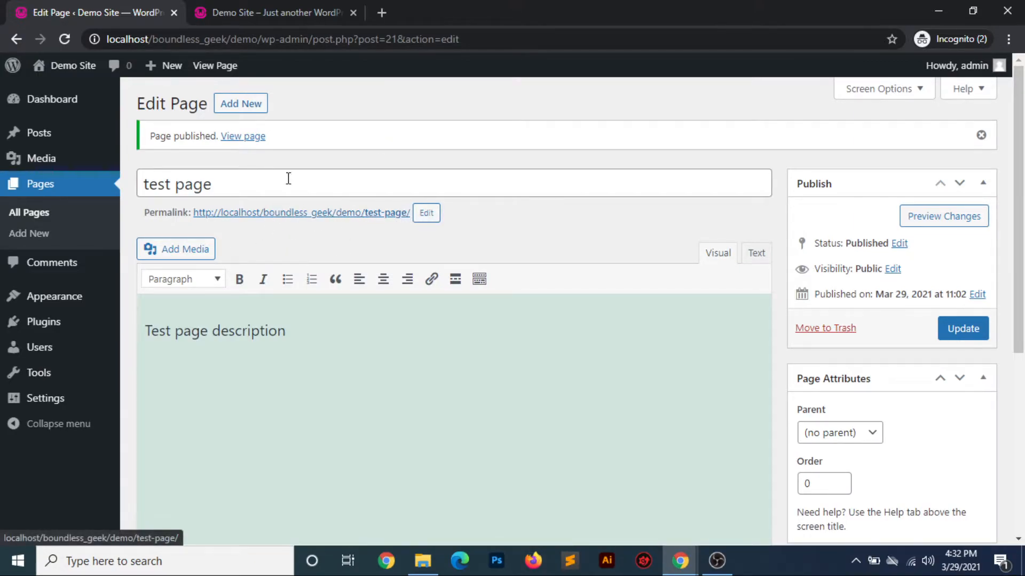
# Open the published test page in a new tab and look through it down to the footer
pyautogui.middleClick(220, 68)
pyautogui.click(309, 22)
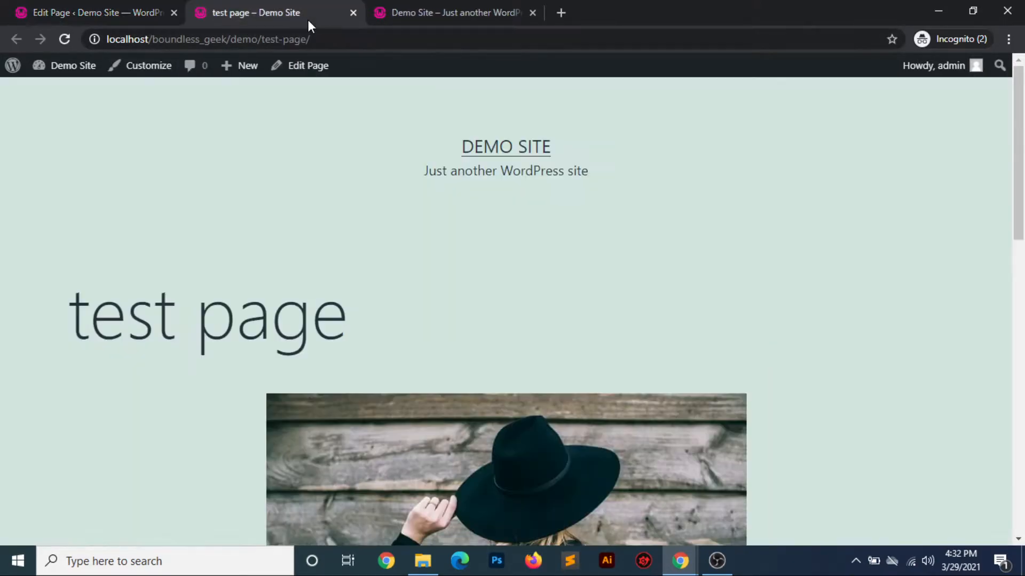
pyautogui.scroll(-12, 363, 357)
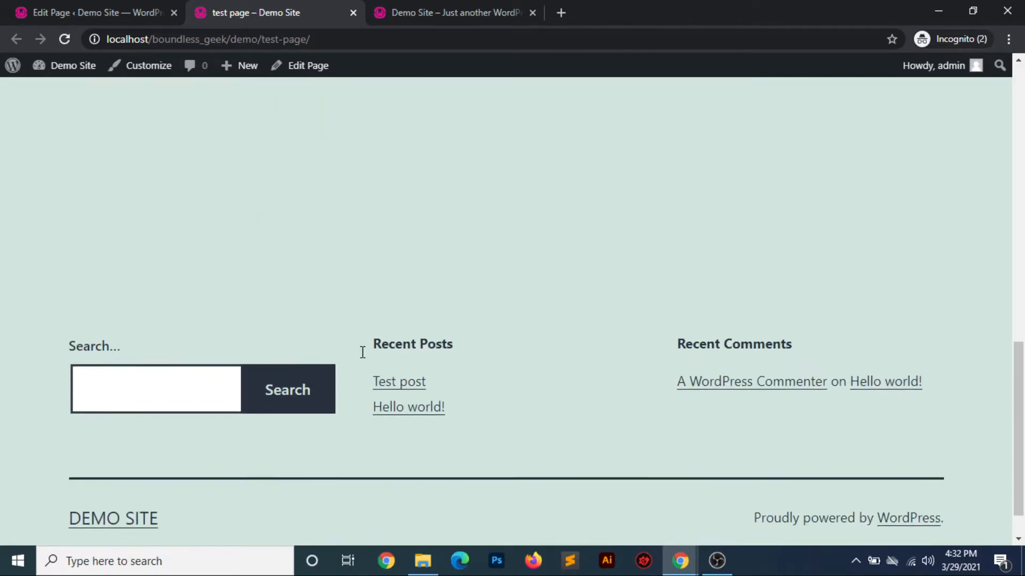
pyautogui.scroll(15, 363, 357)
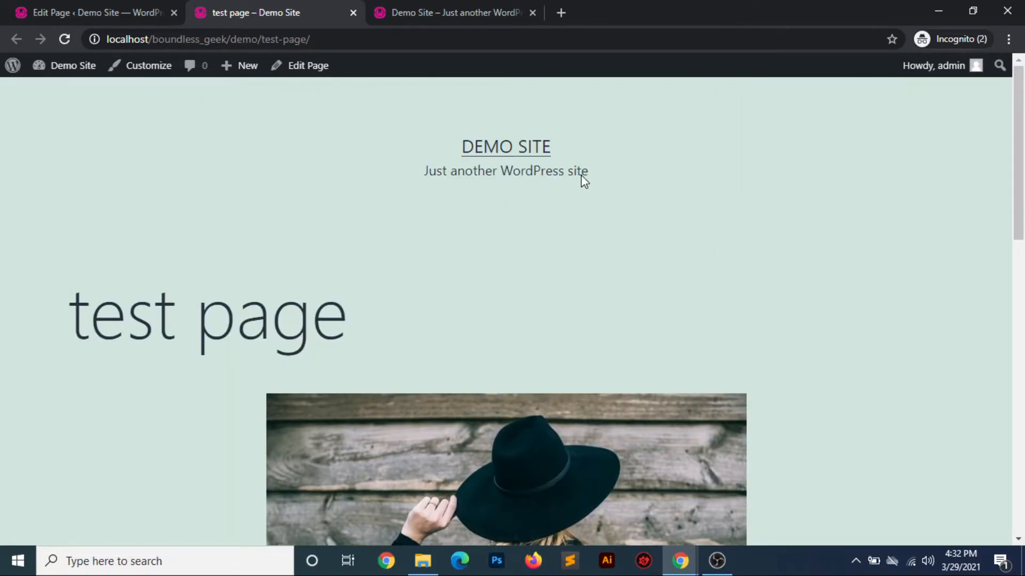
# Open the Demo Site home page from the test page and look through its posts and footer for the new page
pyautogui.click(523, 156)
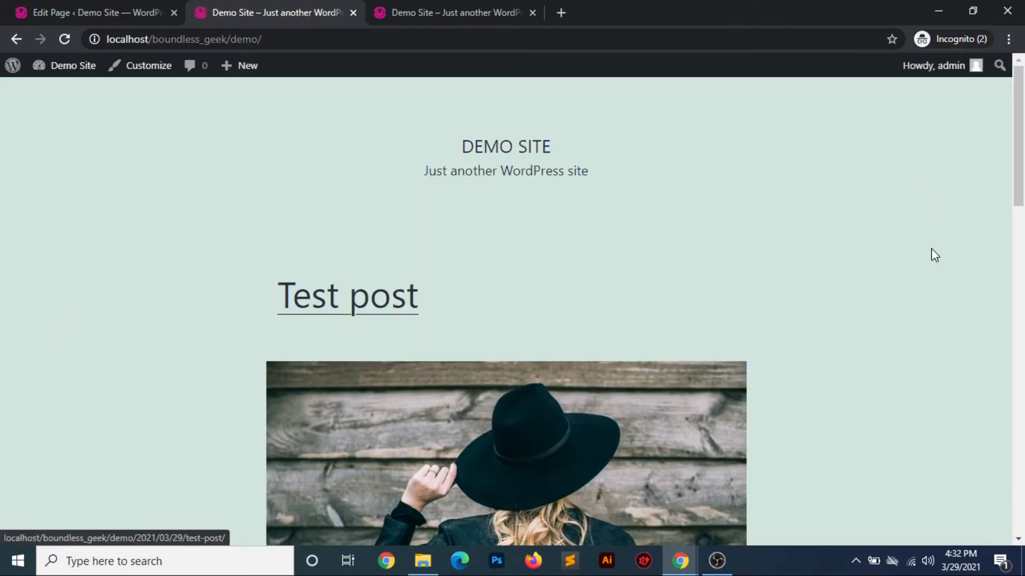
pyautogui.scroll(-15, 543, 229)
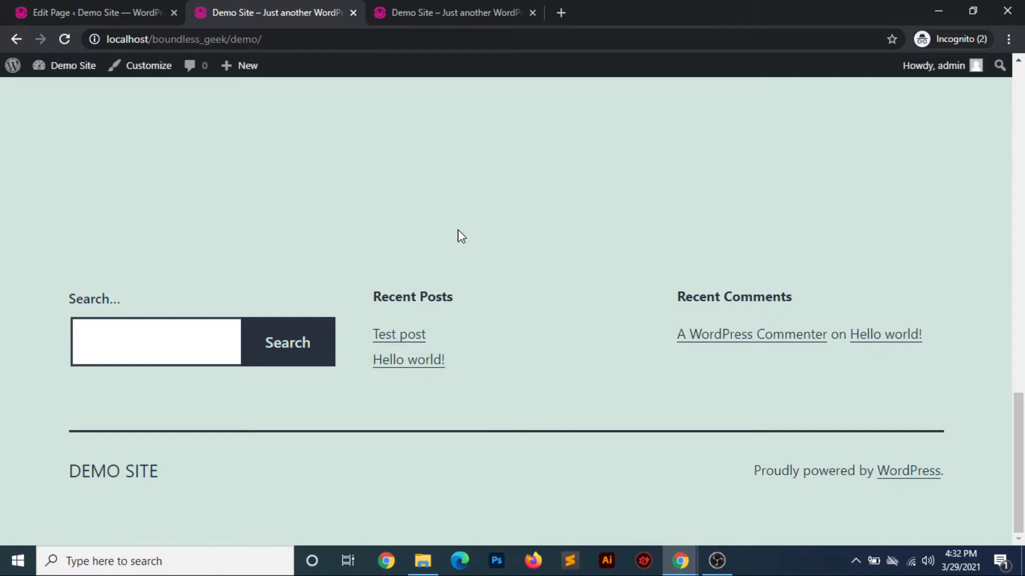
pyautogui.scroll(15, 460, 235)
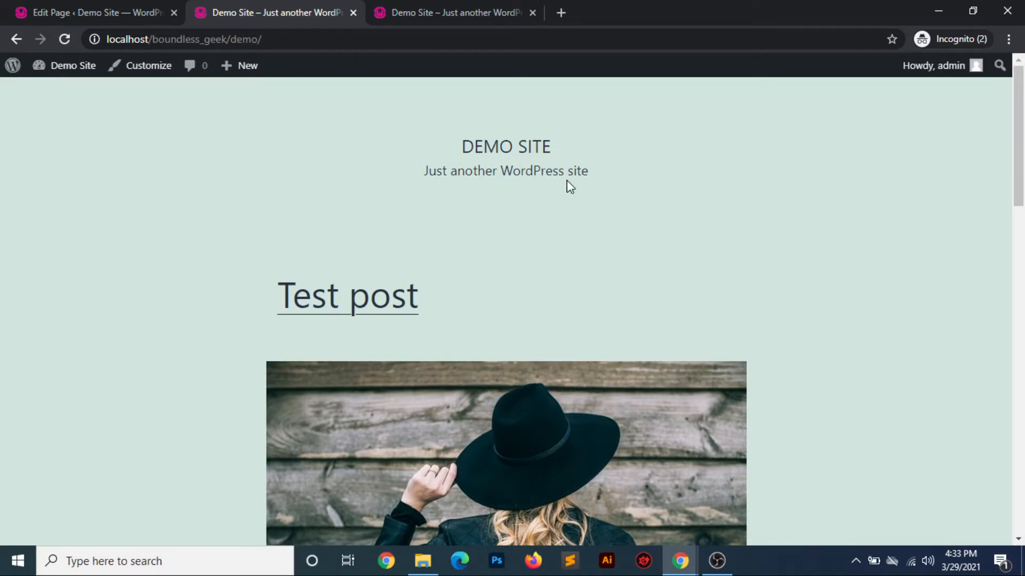
# Open the admin Comments list, check the Recent Comments area on the site's home page, and return to the list
pyautogui.click(94, 17)
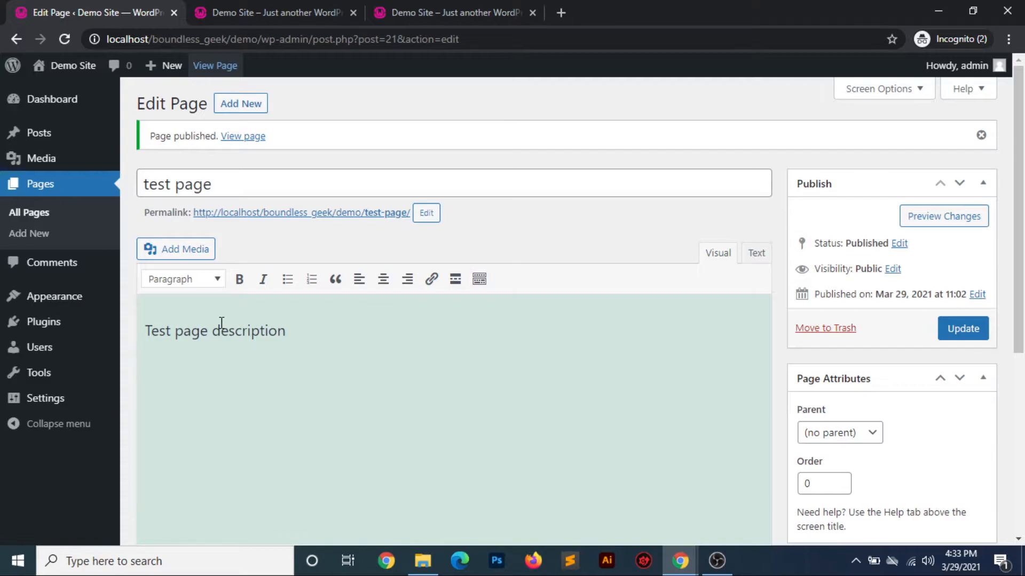
pyautogui.click(36, 265)
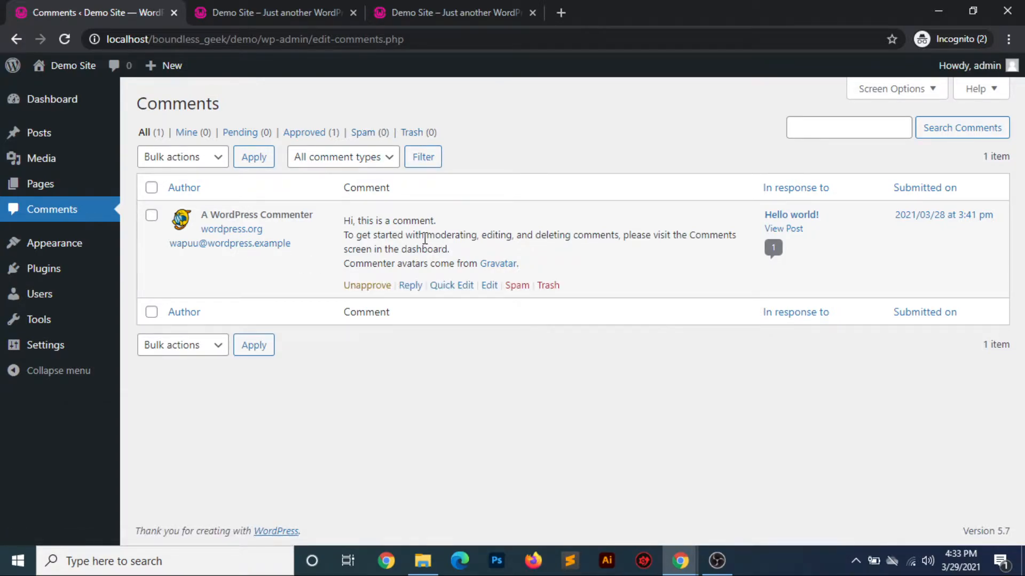
pyautogui.click(424, 12)
pyautogui.scroll(-15, 474, 426)
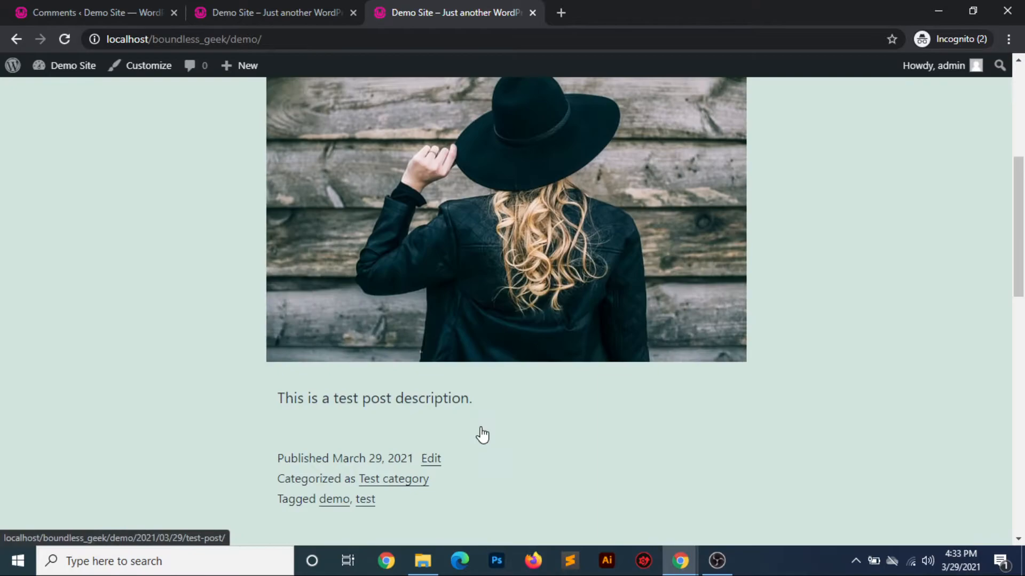
pyautogui.click(258, 18)
pyautogui.click(126, 21)
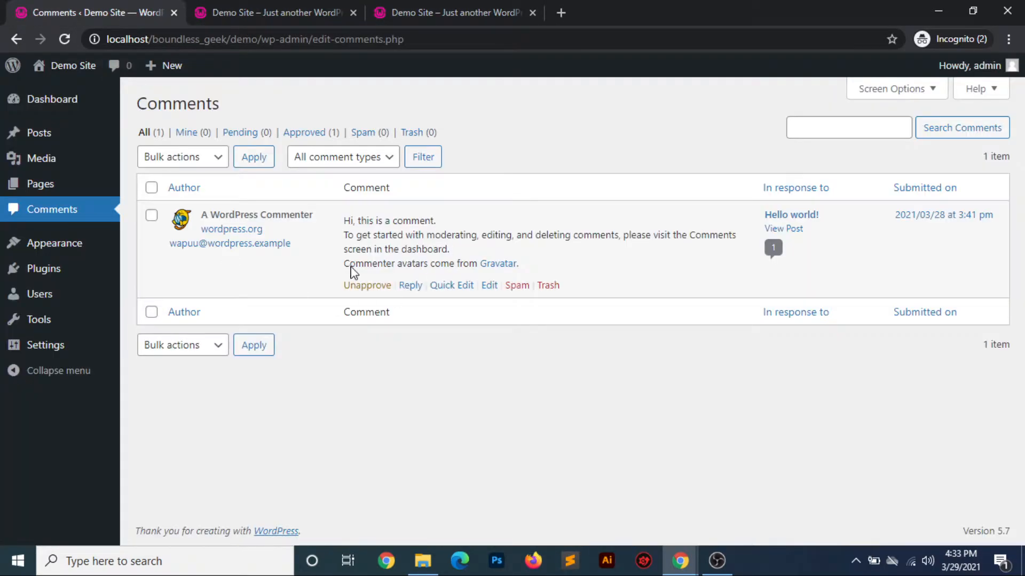
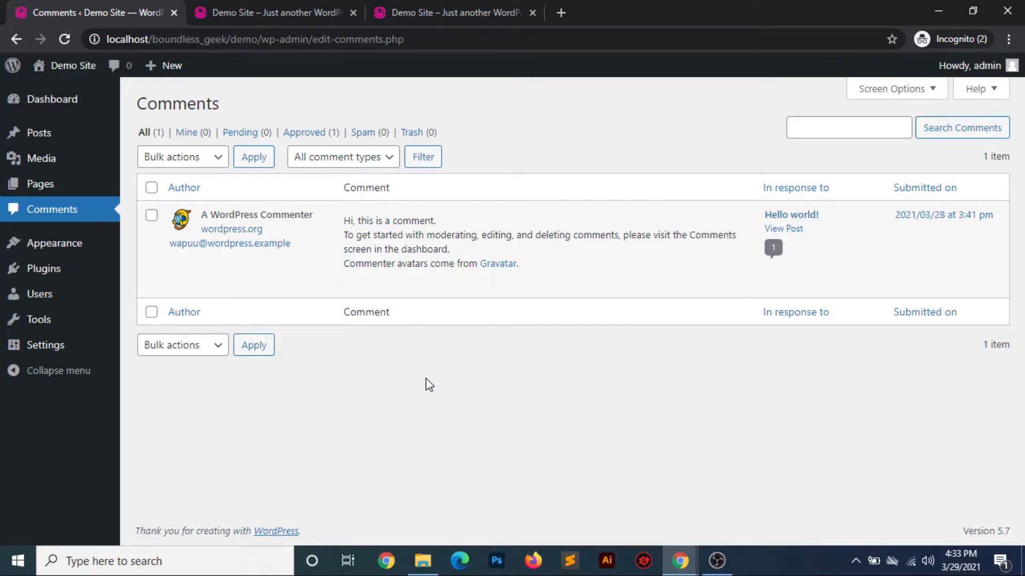
# Open the installed themes and activate the Twenty Nineteen theme
pyautogui.moveTo(71, 258)
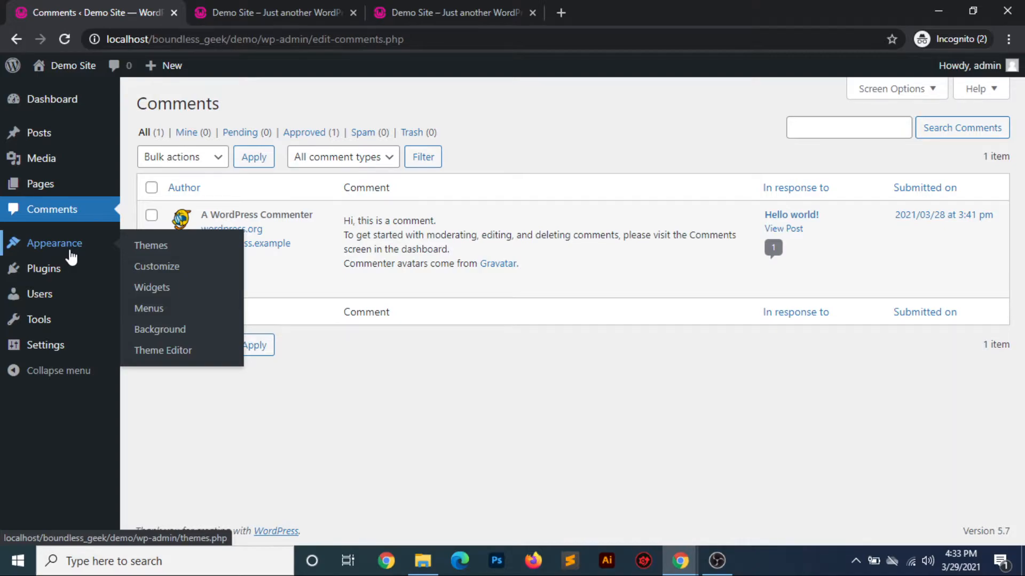
pyautogui.click(151, 245)
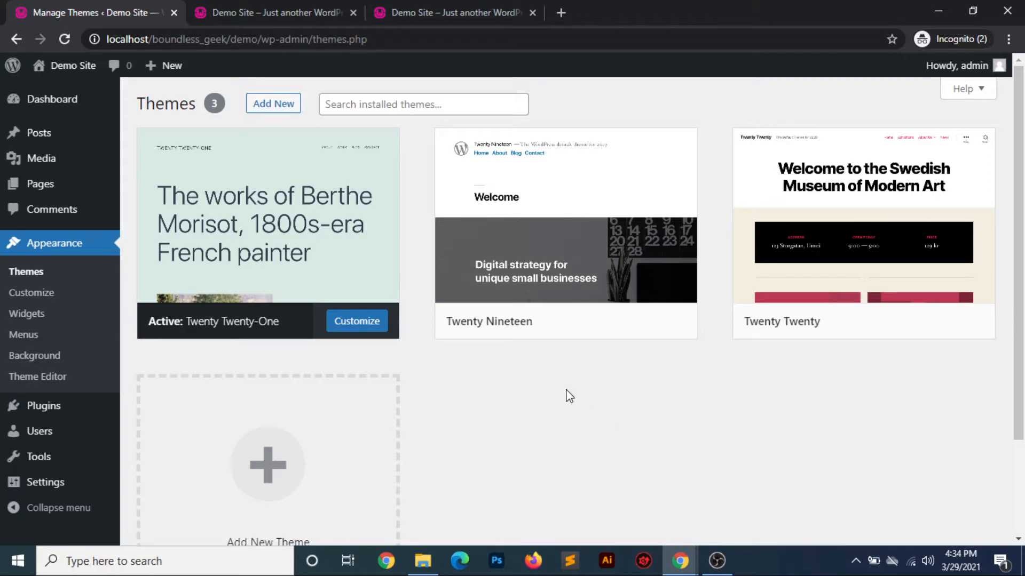
pyautogui.moveTo(482, 313)
pyautogui.click(581, 322)
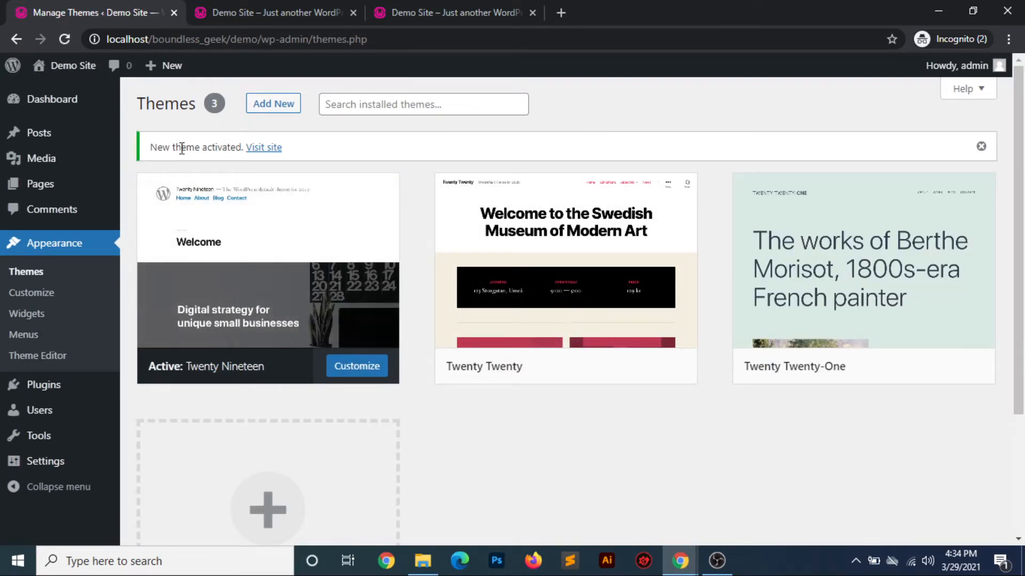
# Reload the Demo Site home page, look through it down to the footer in the Twenty Nineteen design, and return to the themes
pyautogui.click(452, 12)
pyautogui.click(65, 39)
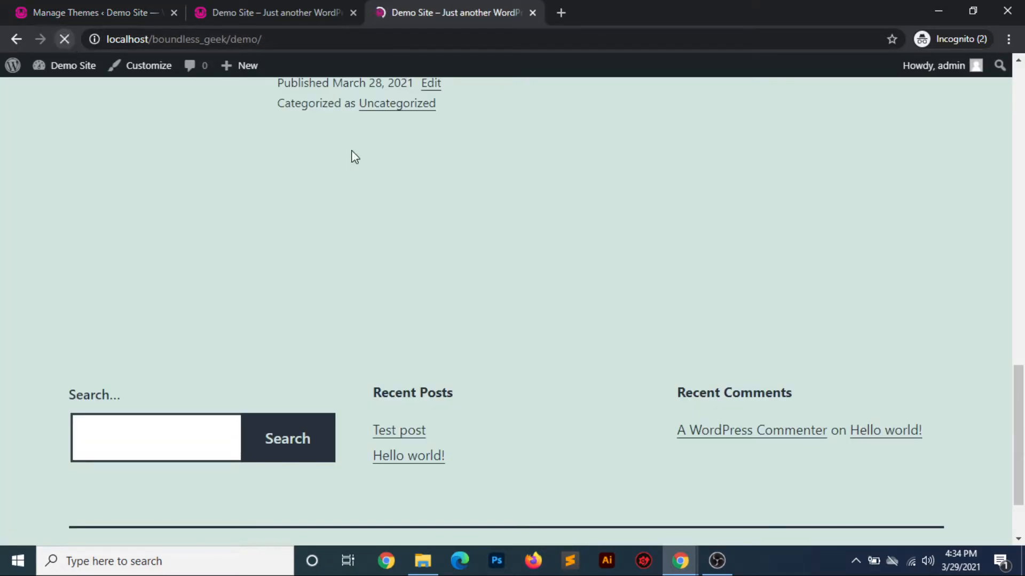
pyautogui.scroll(20, 524, 220)
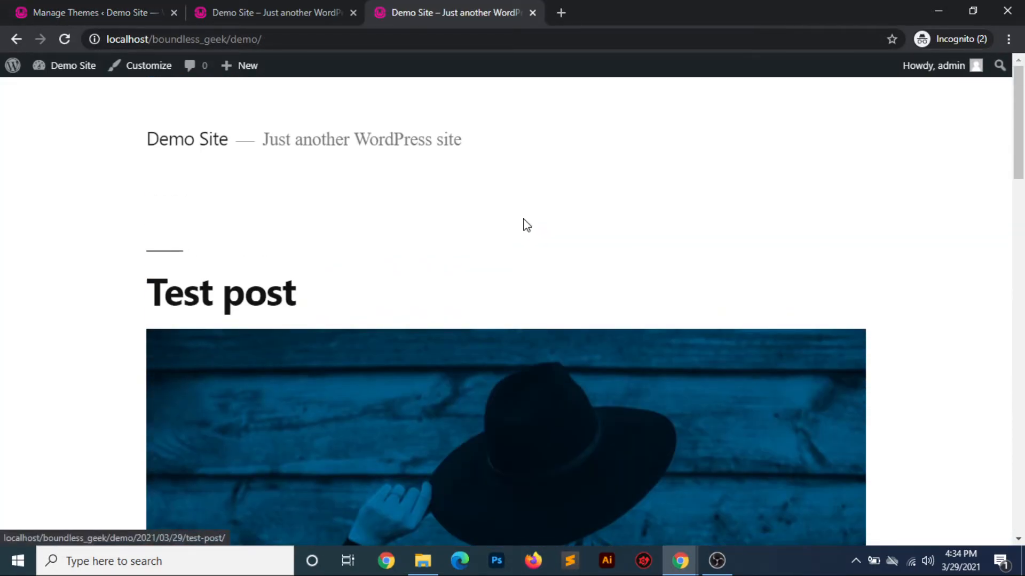
pyautogui.scroll(-20, 525, 227)
pyautogui.scroll(-3, 525, 227)
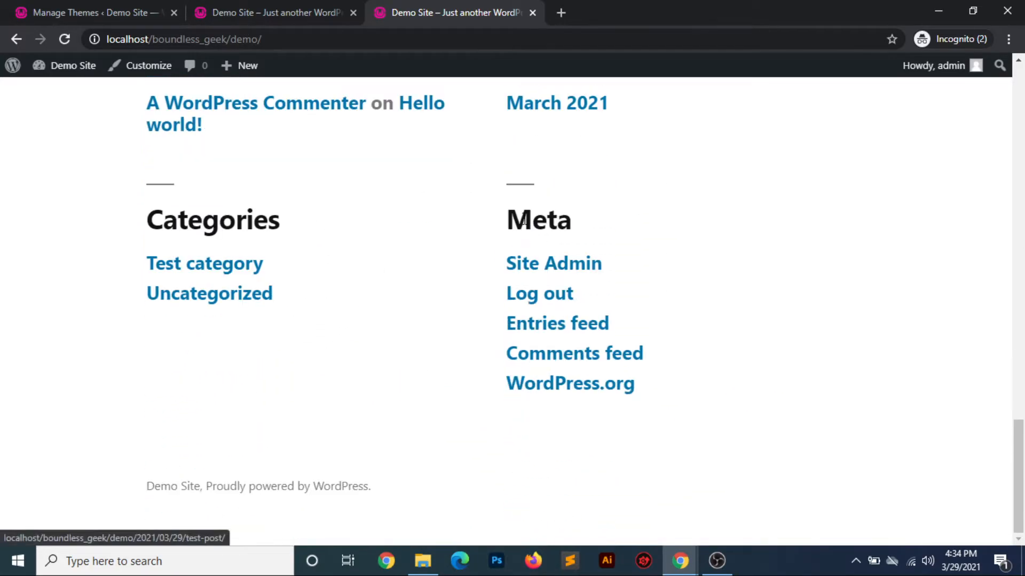
pyautogui.scroll(20, 523, 221)
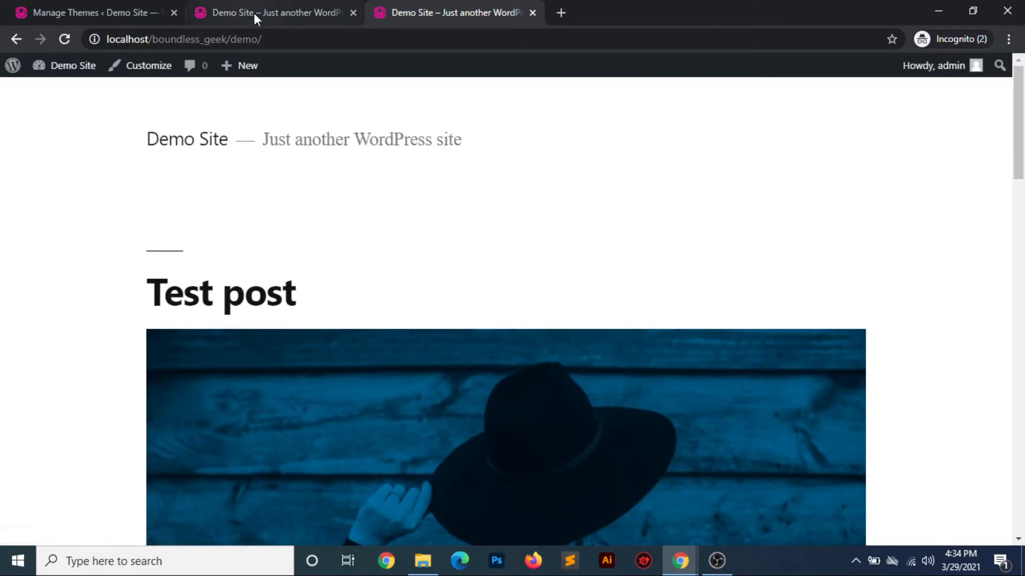
pyautogui.click(254, 13)
pyautogui.click(121, 17)
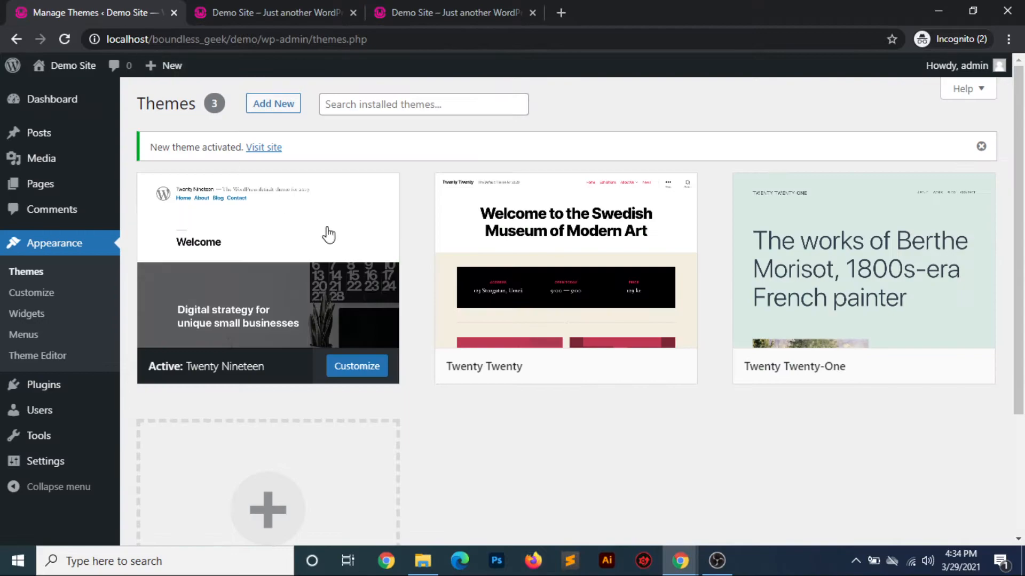
# Reactivate the Twenty Twenty-One theme and check the reloaded home page down to the footer
pyautogui.moveTo(824, 272)
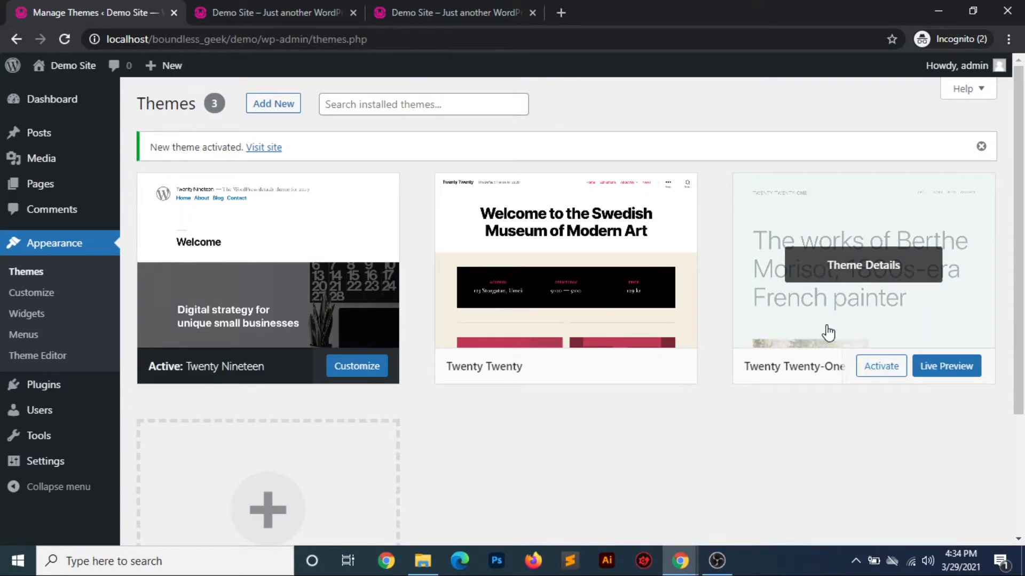
pyautogui.click(881, 369)
pyautogui.click(437, 11)
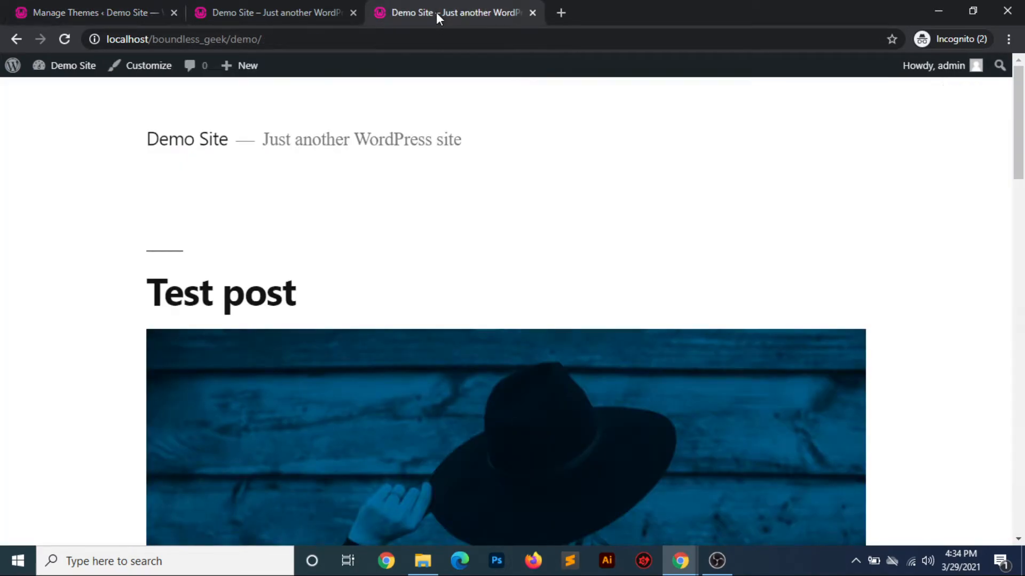
pyautogui.click(64, 39)
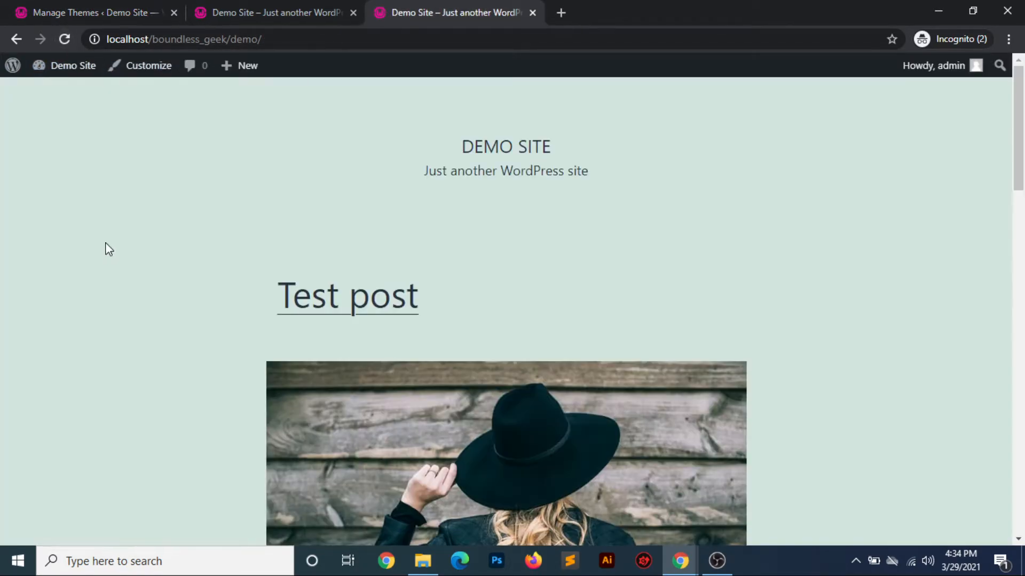
pyautogui.scroll(-15, 104, 242)
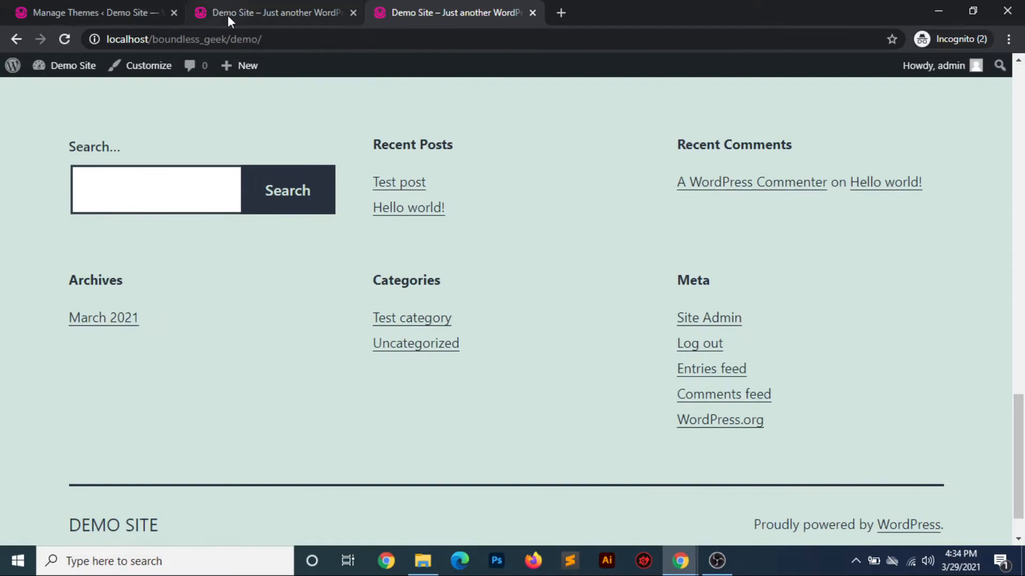
pyautogui.click(95, 12)
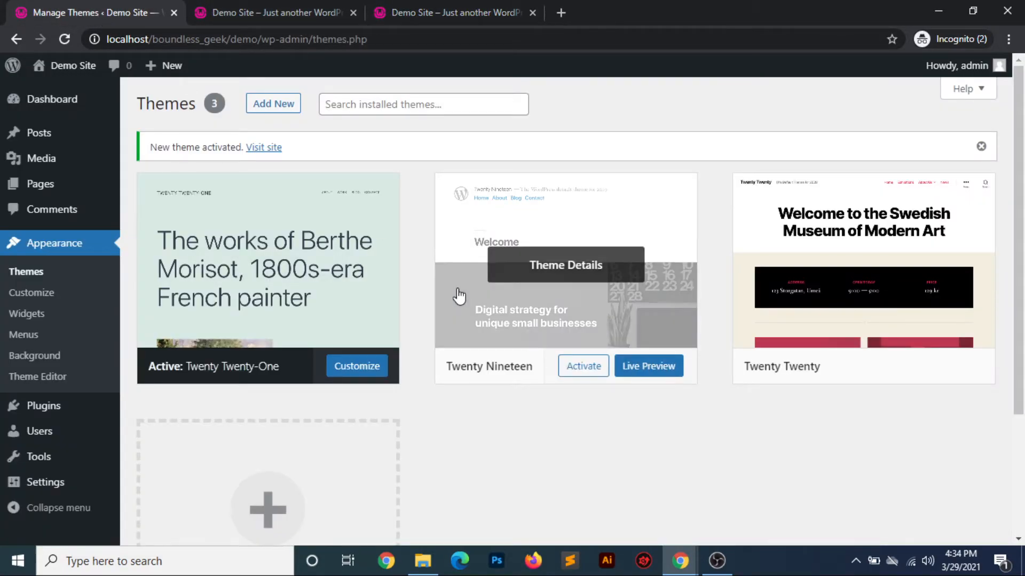
# Look over the installed themes, open the Customizer for the active theme, and examine the site preview and settings sections
pyautogui.scroll(-3, 504, 443)
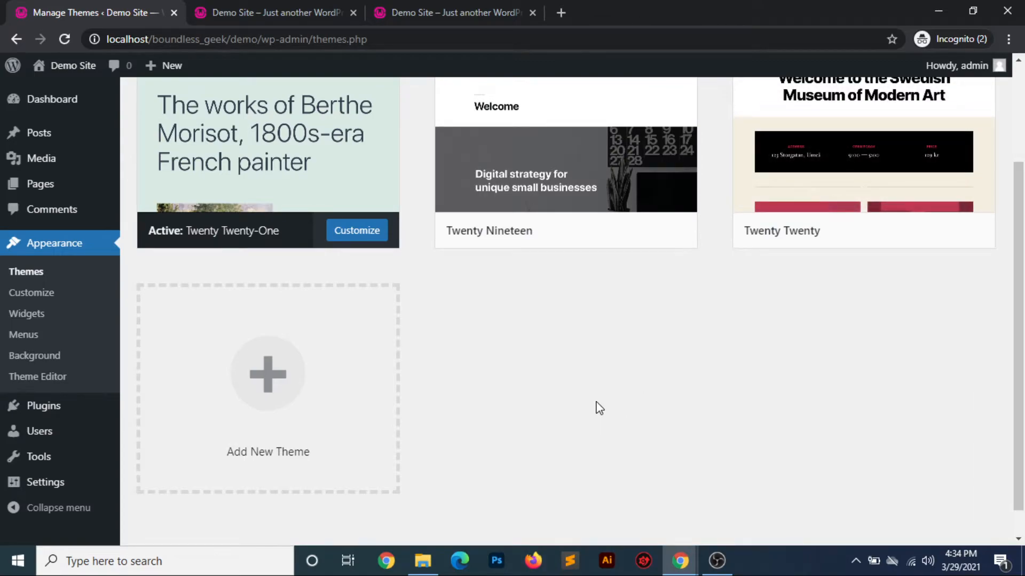
pyautogui.scroll(3, 599, 408)
pyautogui.scroll(-3, 504, 472)
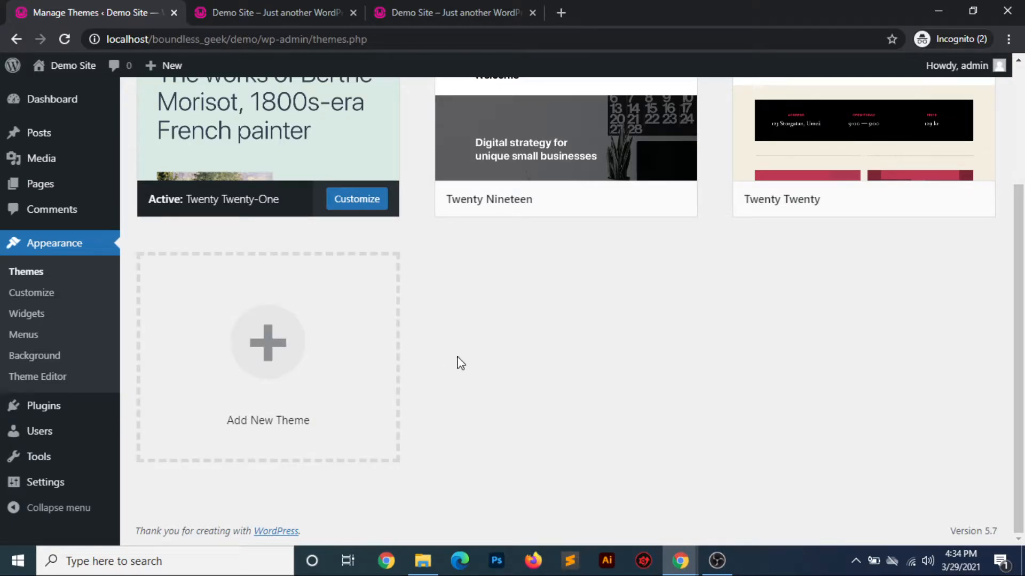
pyautogui.scroll(3, 492, 359)
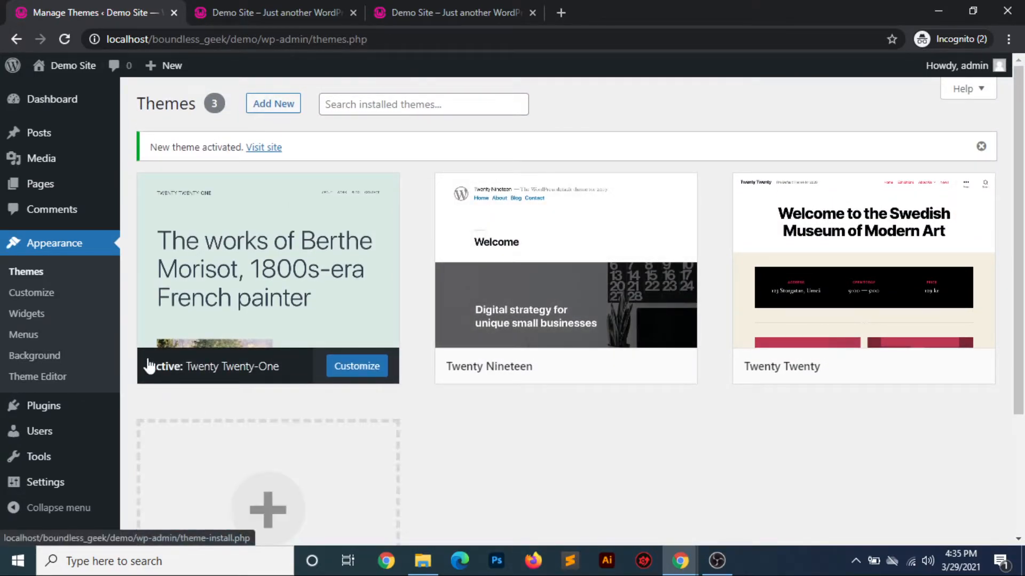
pyautogui.click(33, 294)
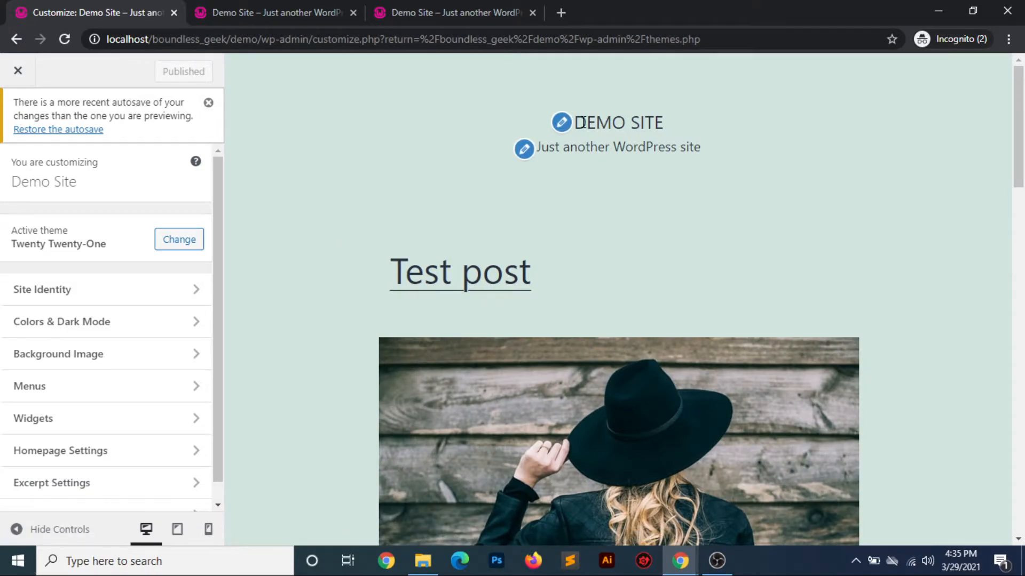
pyautogui.scroll(-20, 704, 237)
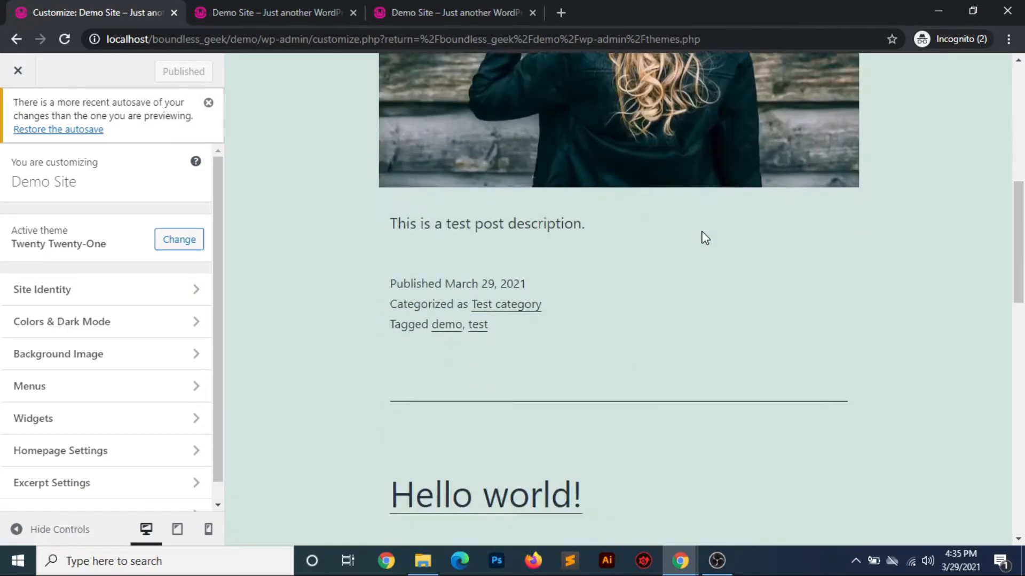
pyautogui.scroll(1, 704, 238)
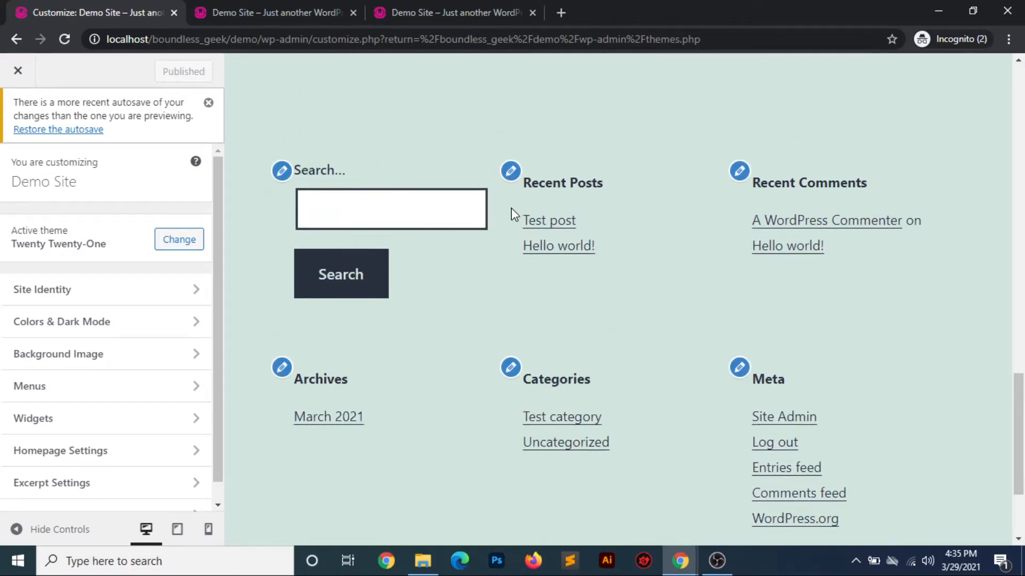
pyautogui.scroll(-3, 676, 363)
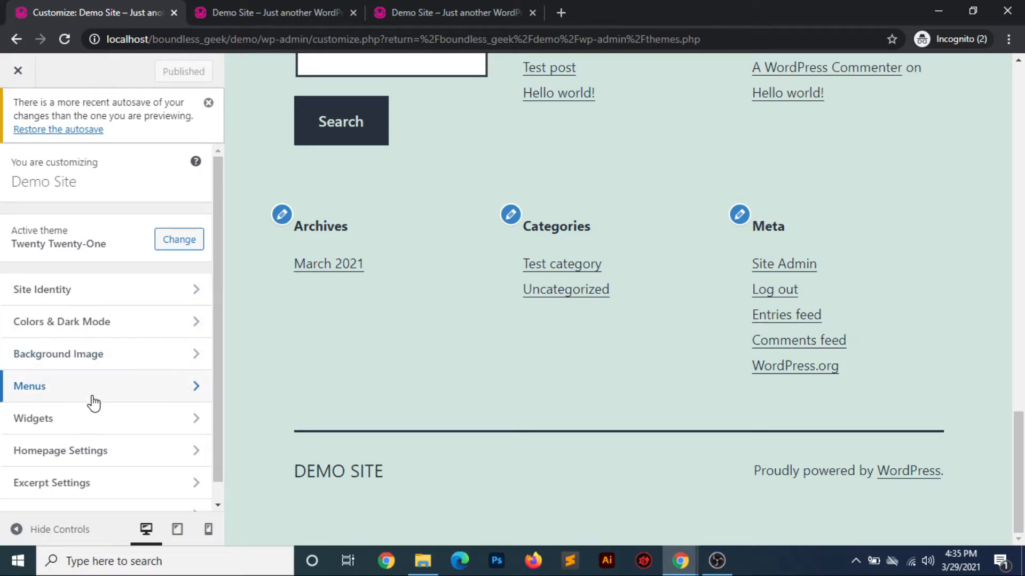
pyautogui.scroll(-1, 91, 401)
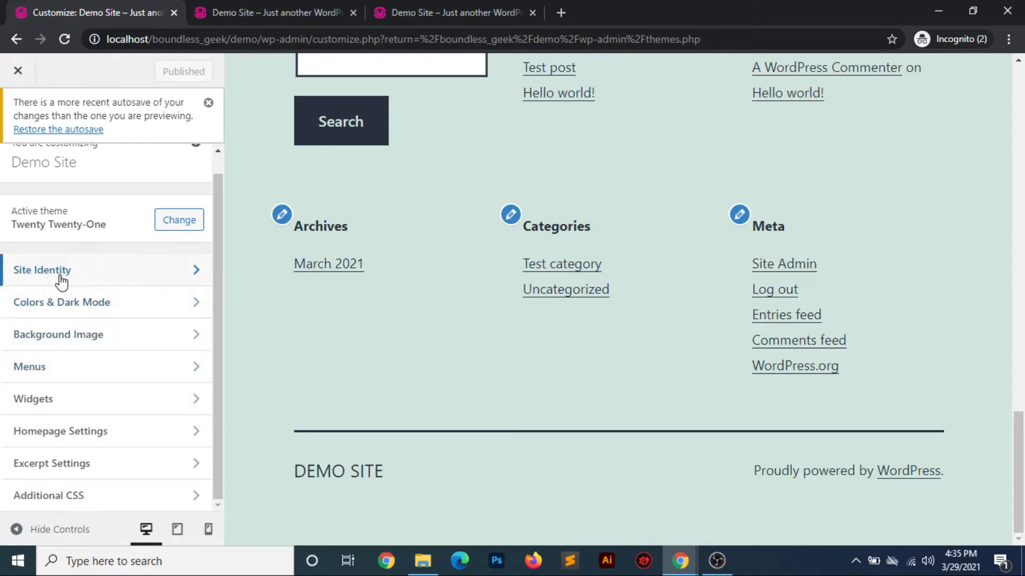
# Open the Site Identity settings and compare the site title with the header in the preview
pyautogui.click(156, 277)
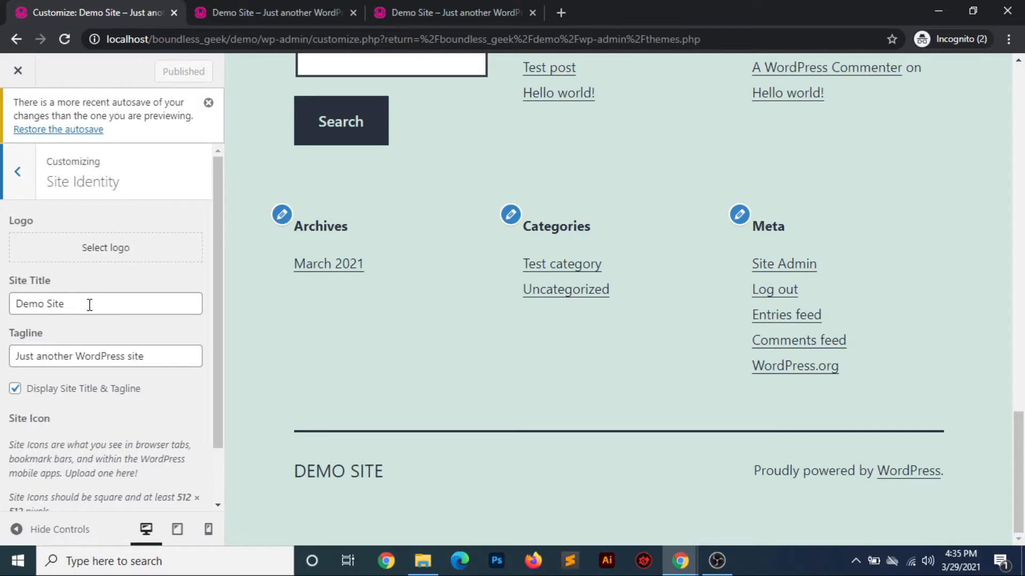
pyautogui.moveTo(89, 305); pyautogui.dragTo(4, 299)
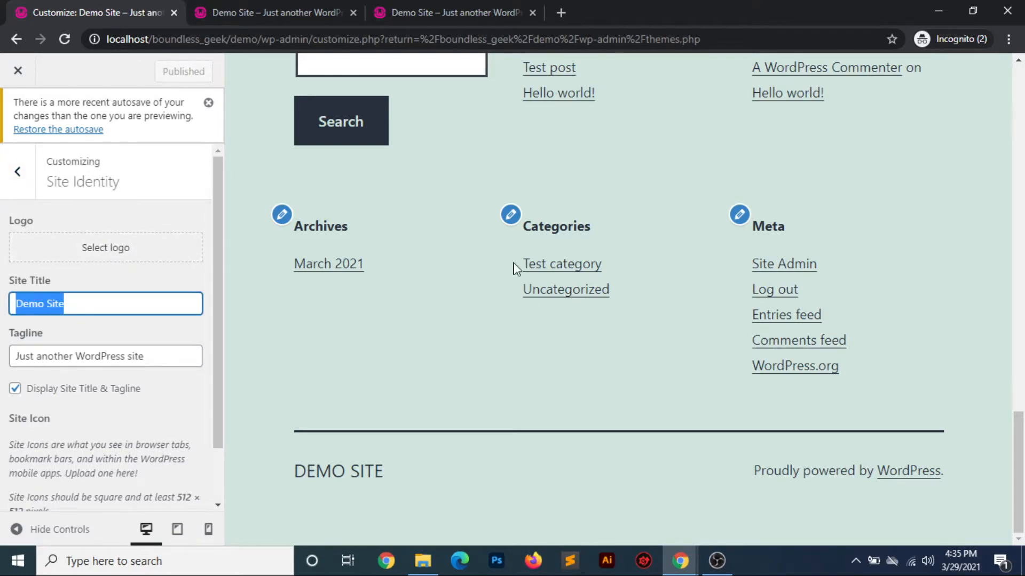
pyautogui.scroll(15, 534, 267)
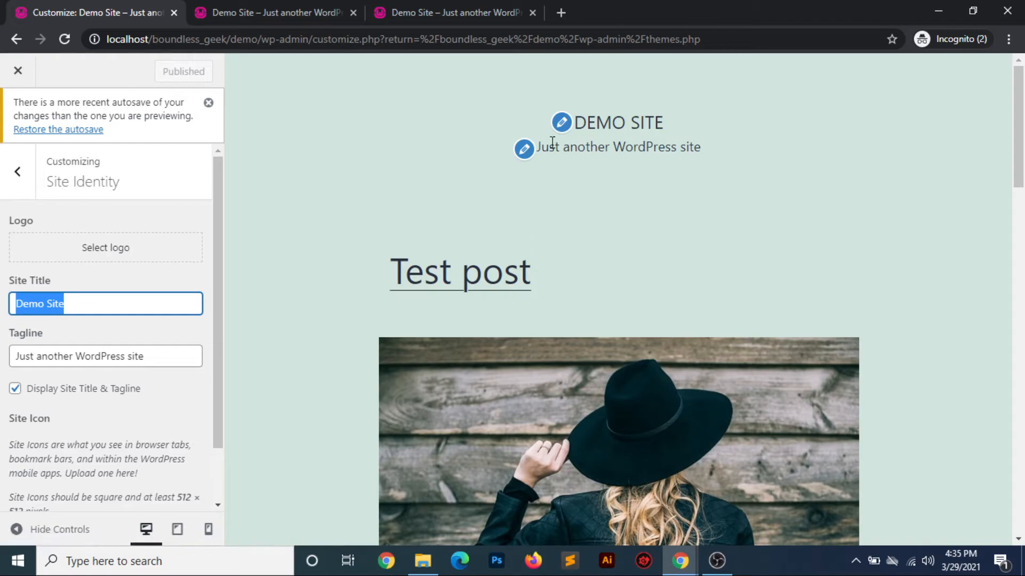
# Set the second media library image as the site logo with the suggested crop, and remove the logo again
pyautogui.click(95, 254)
pyautogui.click(197, 264)
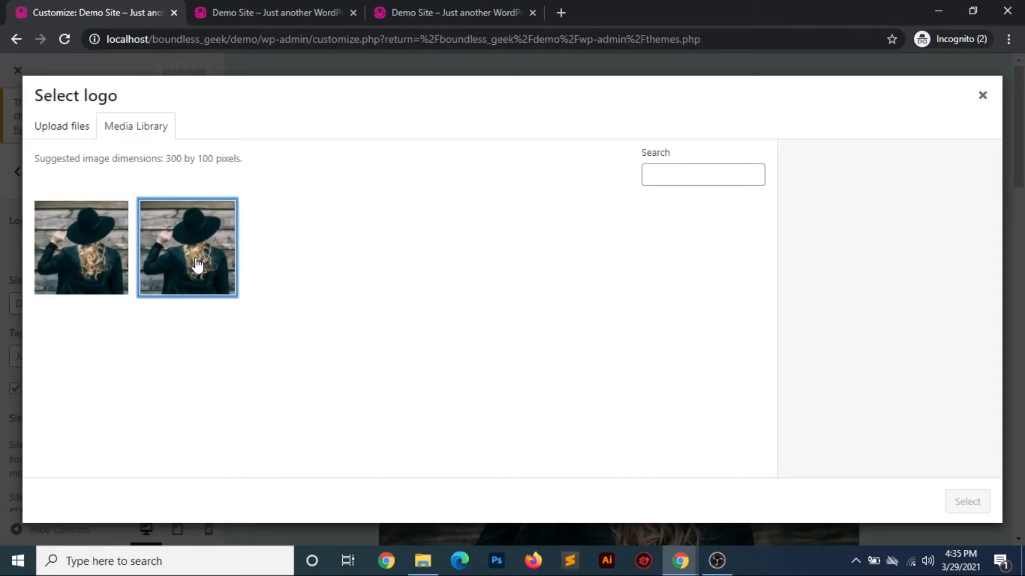
pyautogui.click(963, 491)
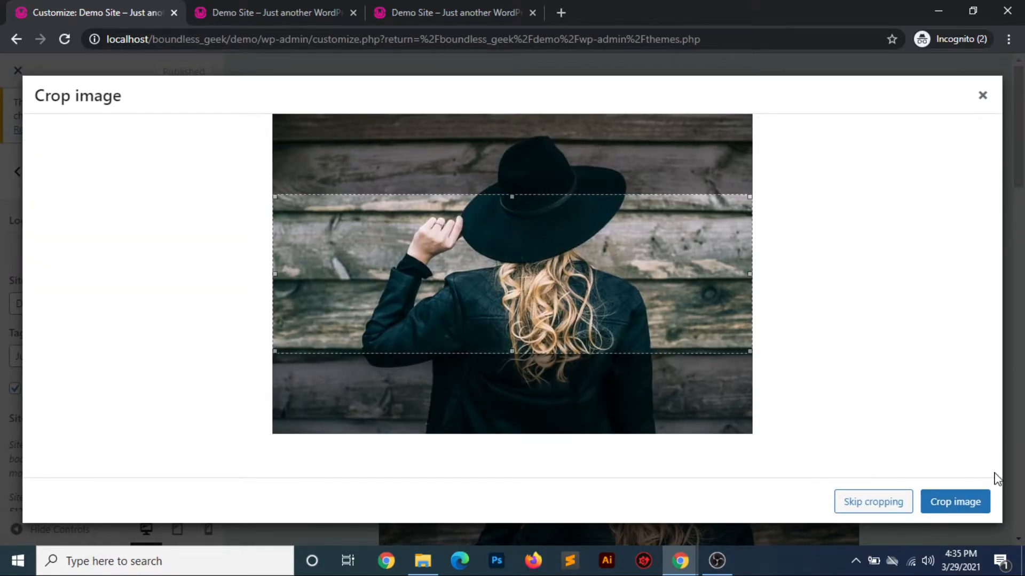
pyautogui.click(970, 507)
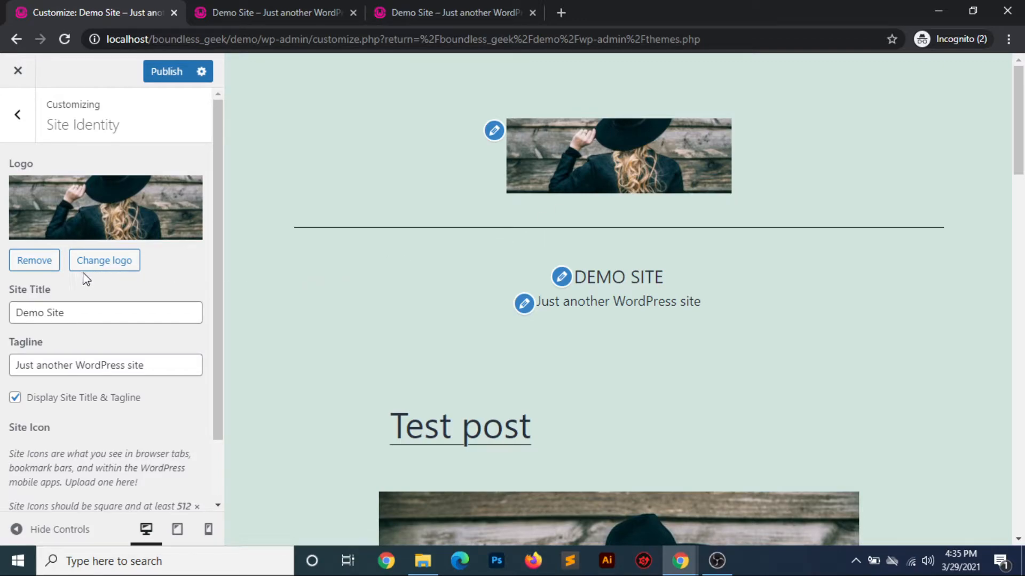
pyautogui.click(40, 267)
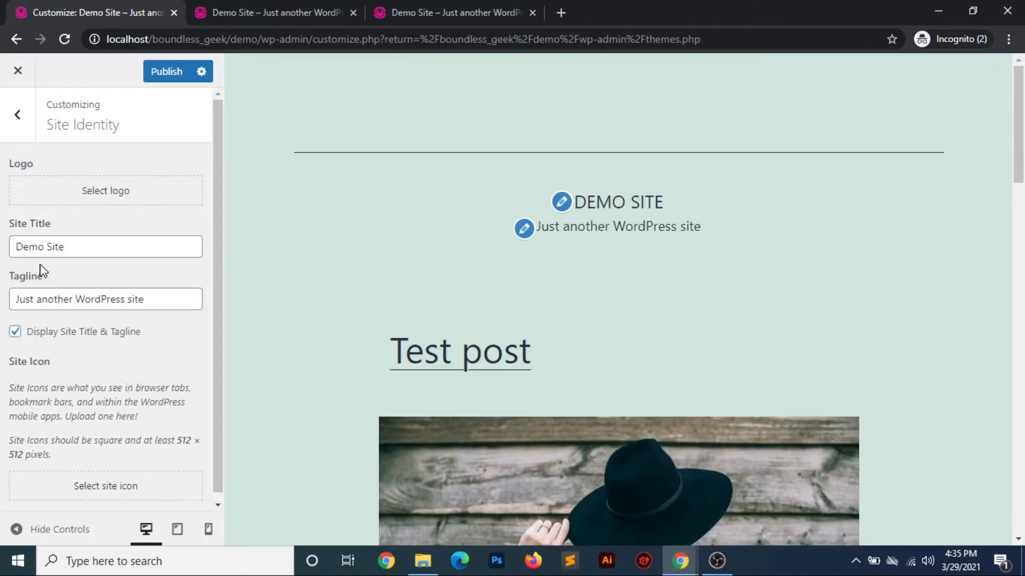
# Change the site title to "Demo Site 2" and look over the remaining Site Identity settings
pyautogui.click(100, 249)
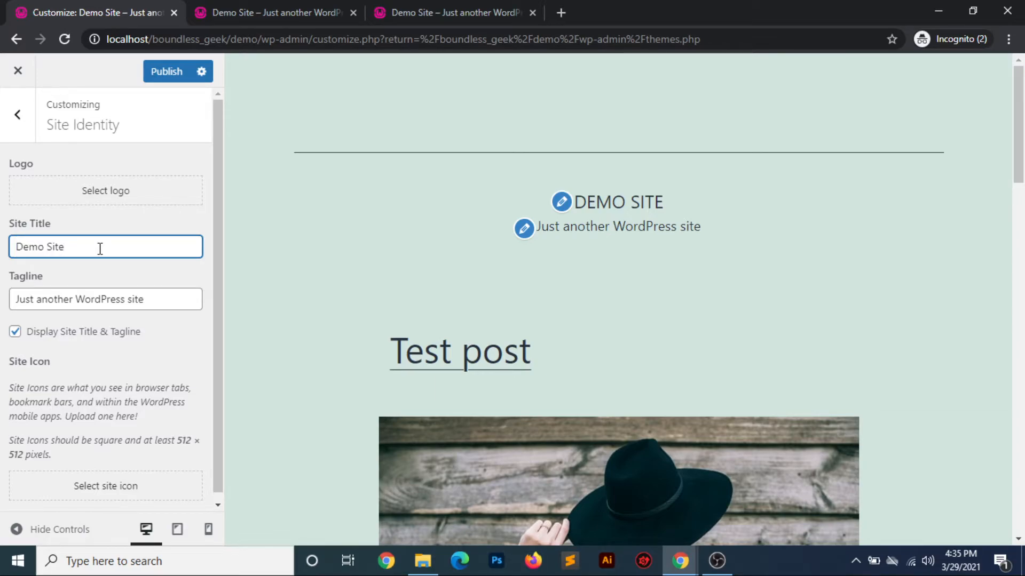
pyautogui.write('2')
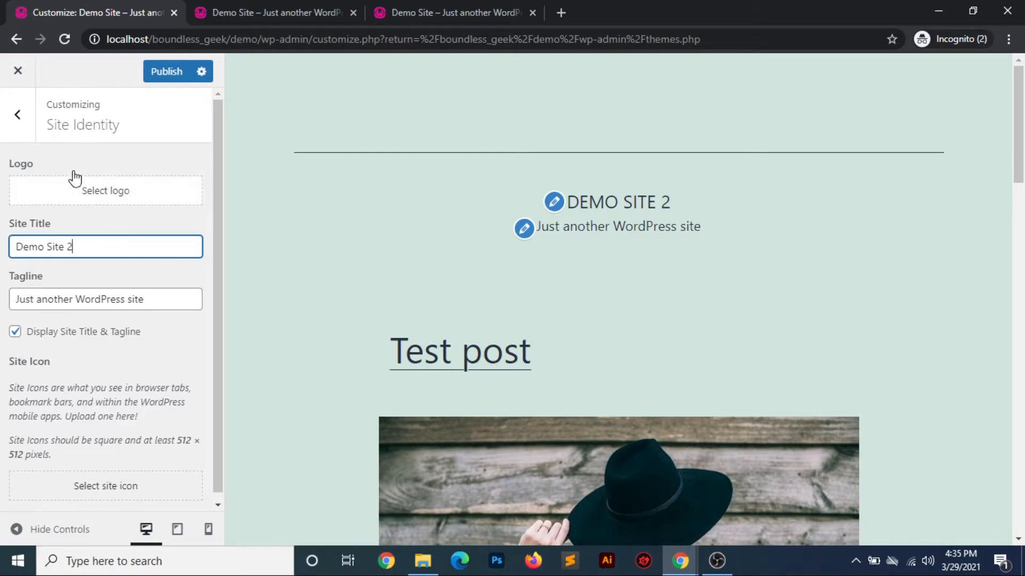
pyautogui.scroll(-1, 119, 352)
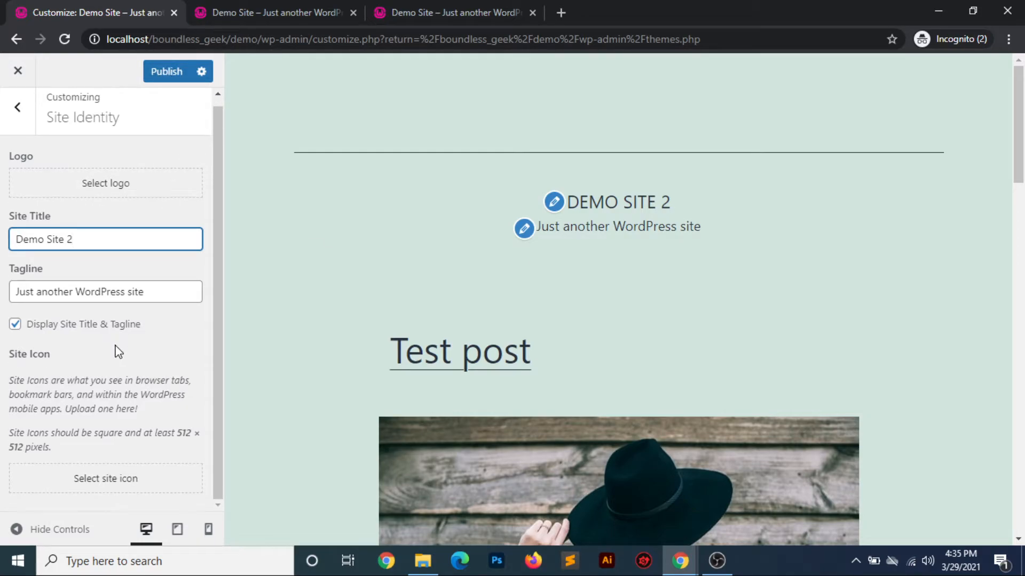
pyautogui.scroll(1, 118, 352)
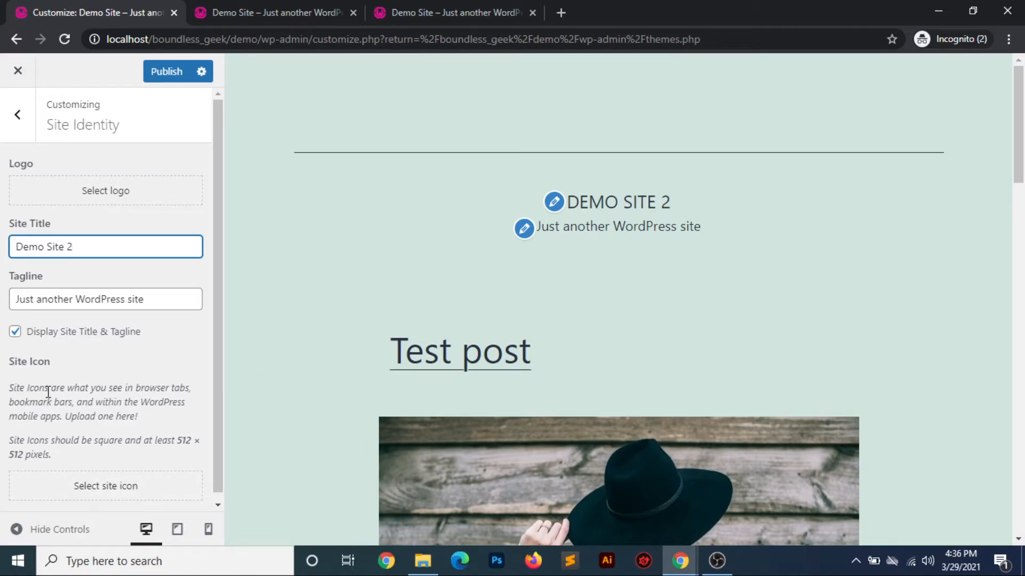
# Check the image choices for the site icon without picking one, and return to the Customizer's main section list
pyautogui.click(113, 486)
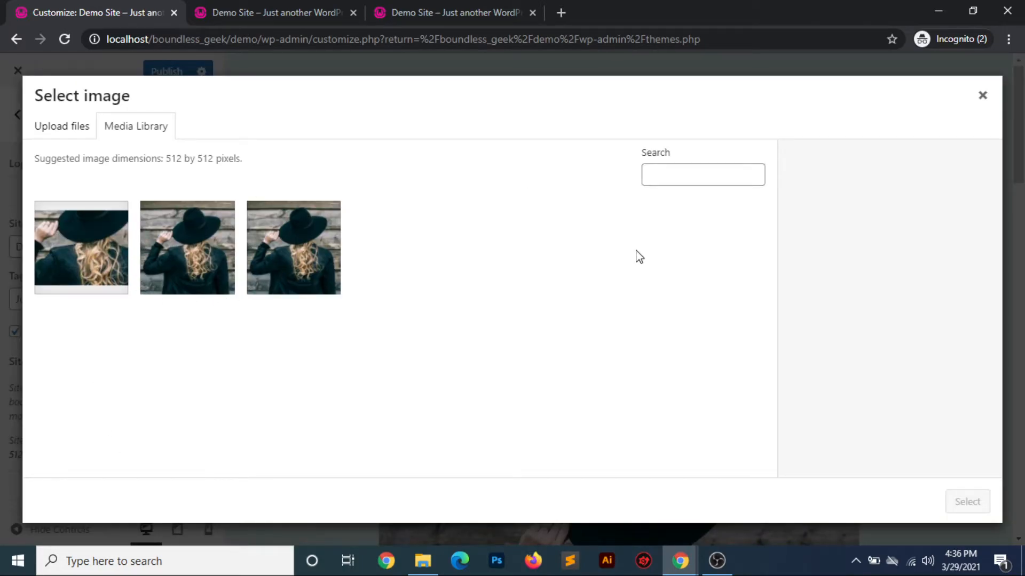
pyautogui.click(980, 97)
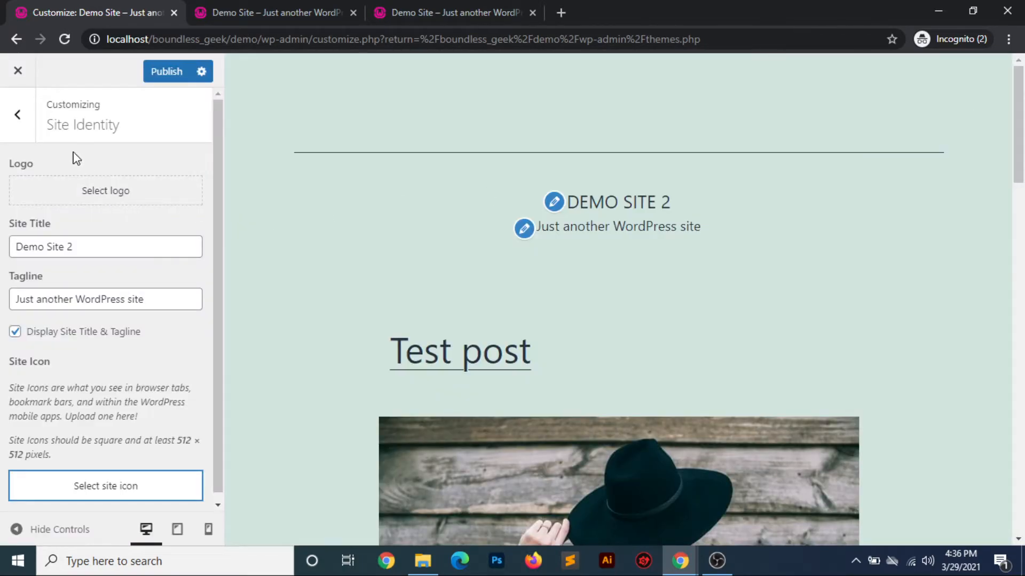
pyautogui.click(19, 115)
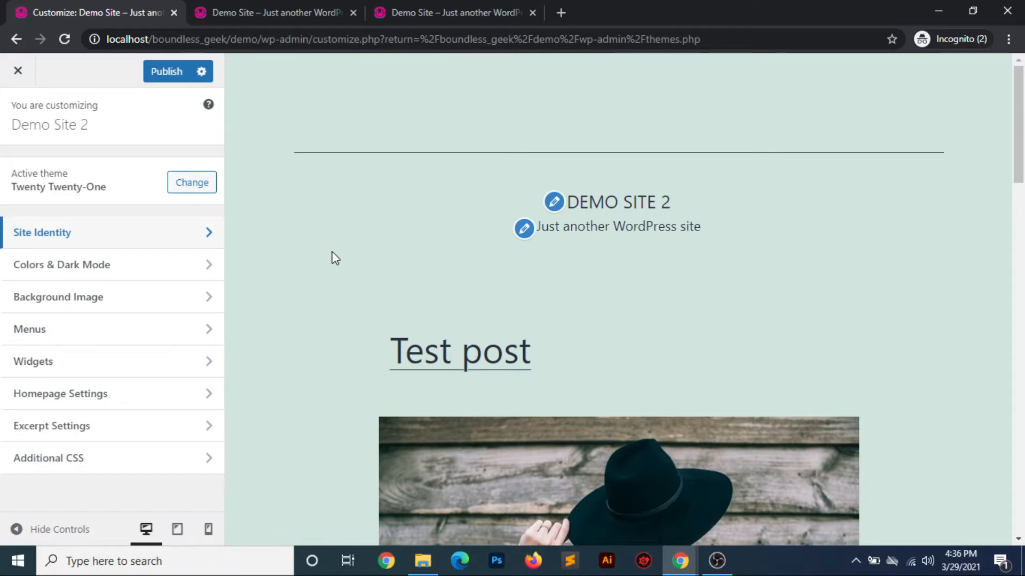
# Try the bright green background colour #1be299 under Colors & Dark Mode, reset it to the default, and return to the section list
pyautogui.click(177, 265)
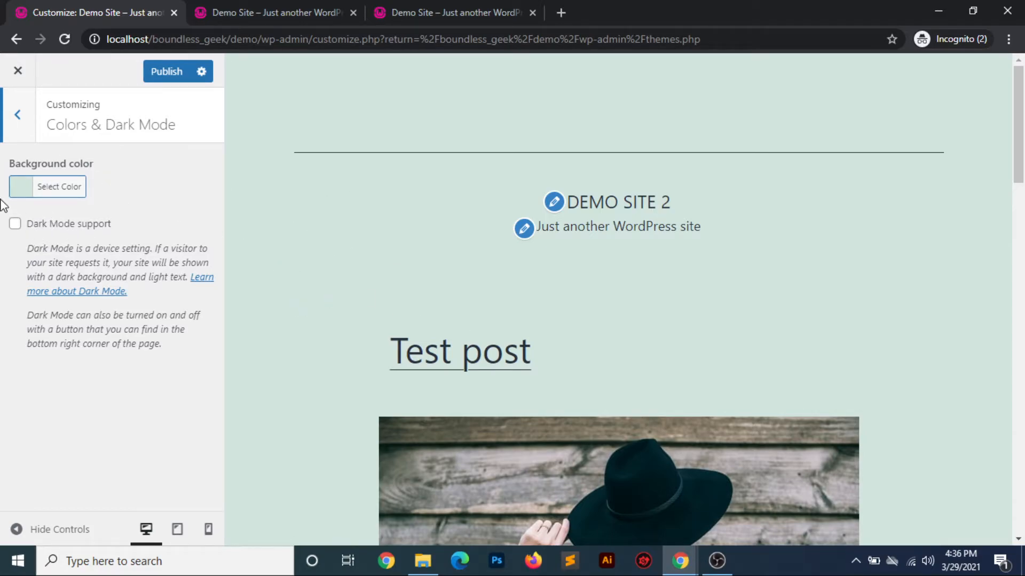
pyautogui.click(56, 191)
pyautogui.click(57, 192)
pyautogui.click(58, 191)
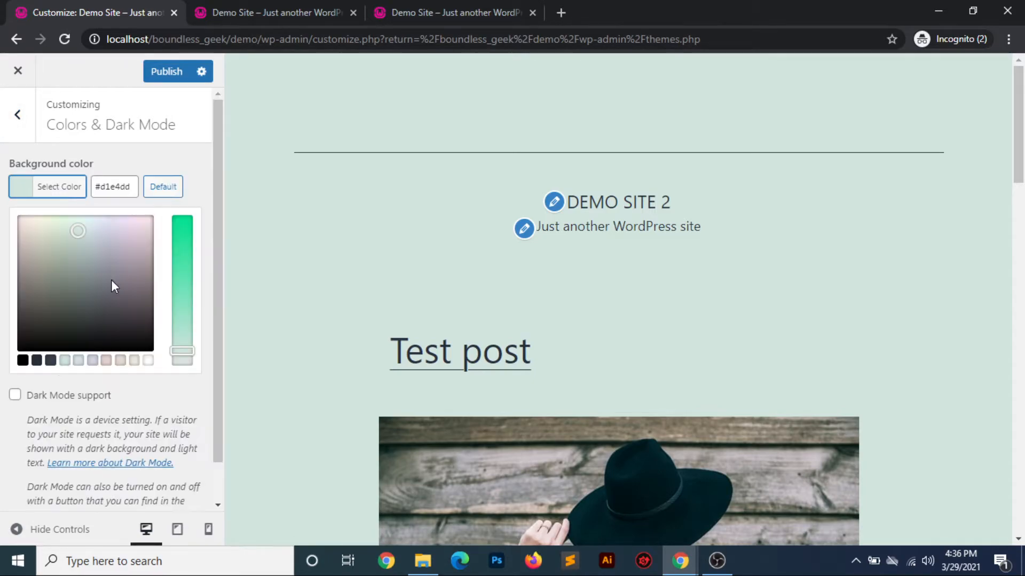
pyautogui.click(181, 241)
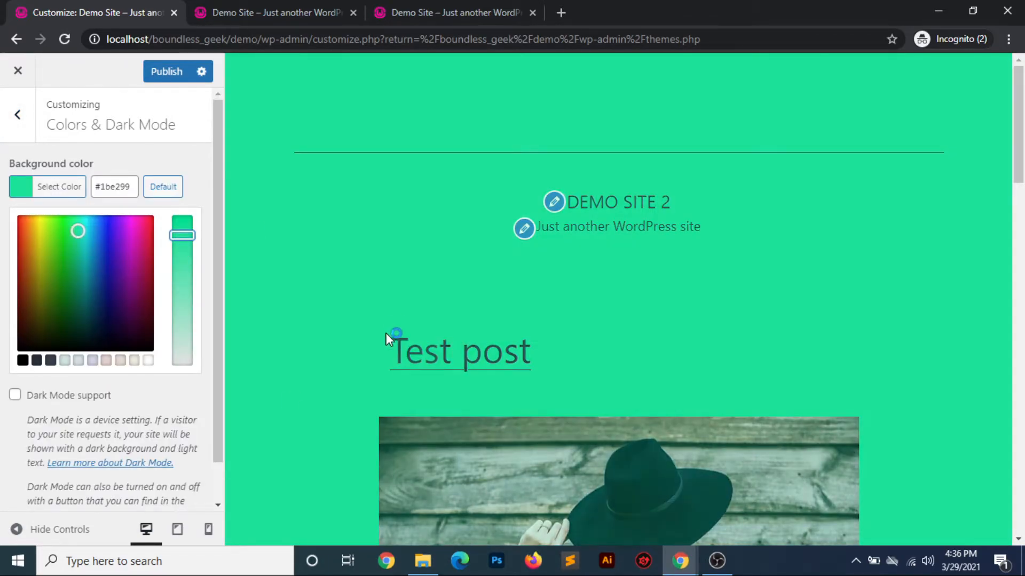
pyautogui.click(163, 188)
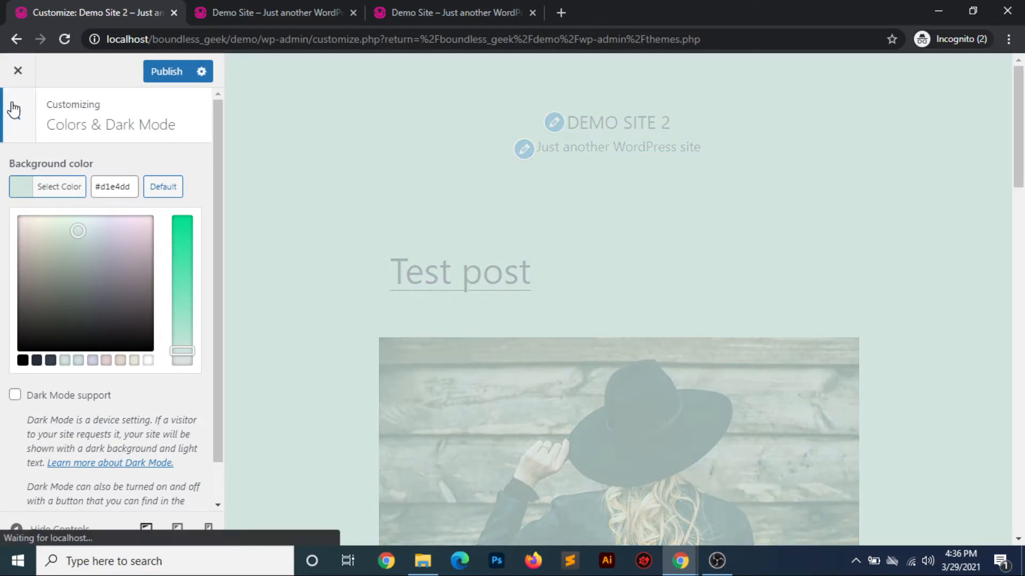
pyautogui.click(9, 113)
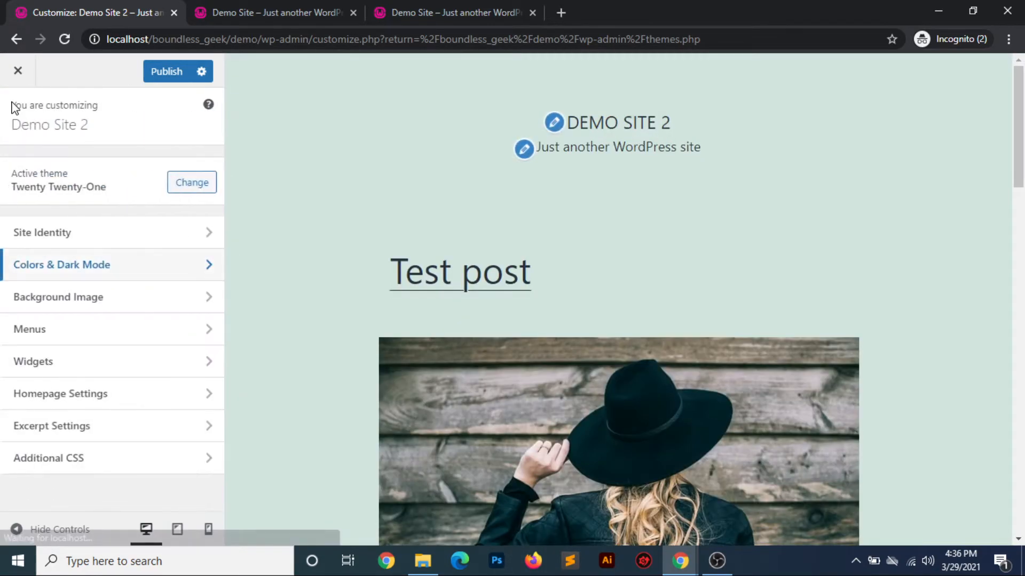
# Look over the Background Image and Menus sections of the Customizer without changing anything
pyautogui.click(93, 300)
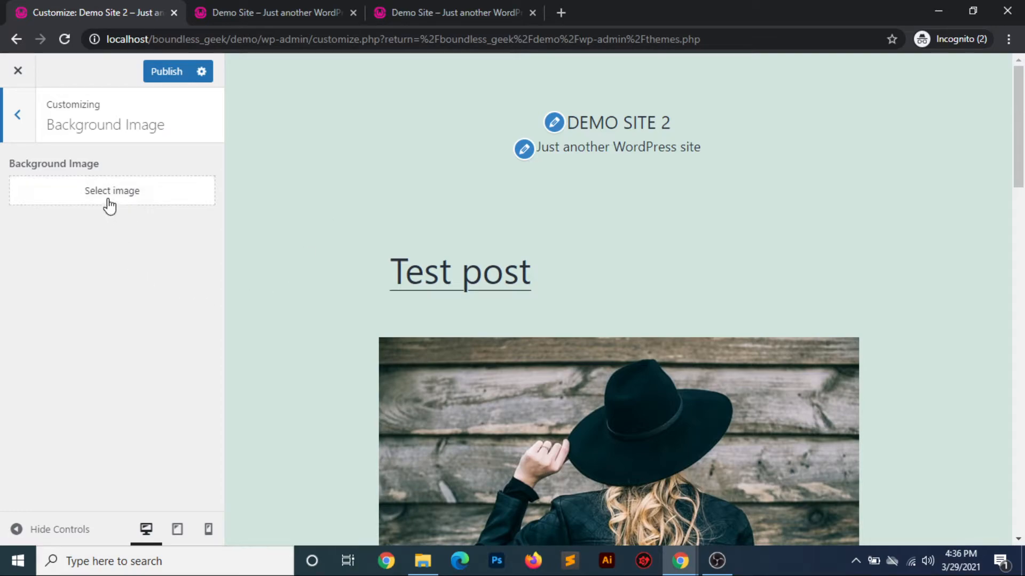
pyautogui.click(20, 125)
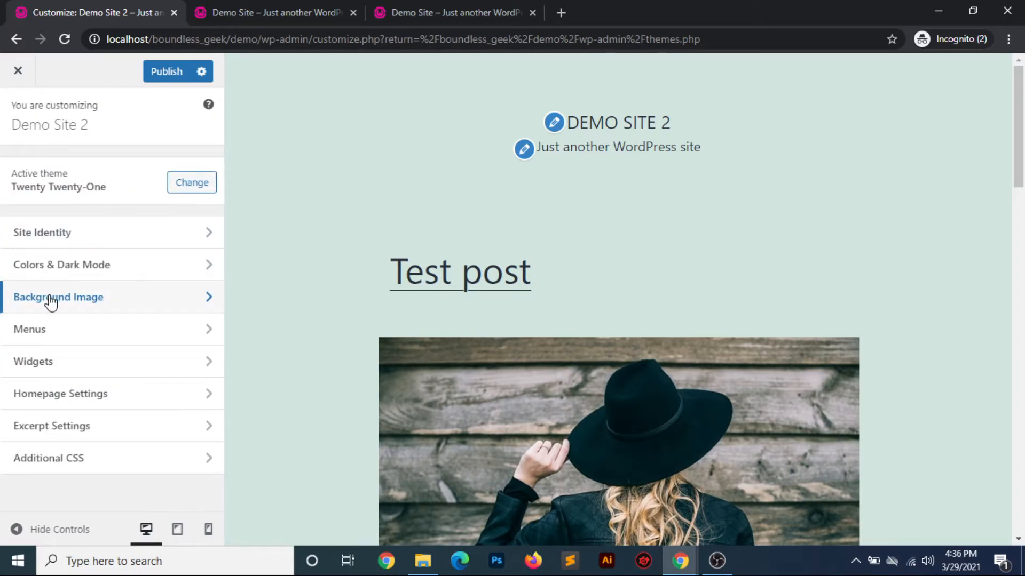
pyautogui.click(98, 331)
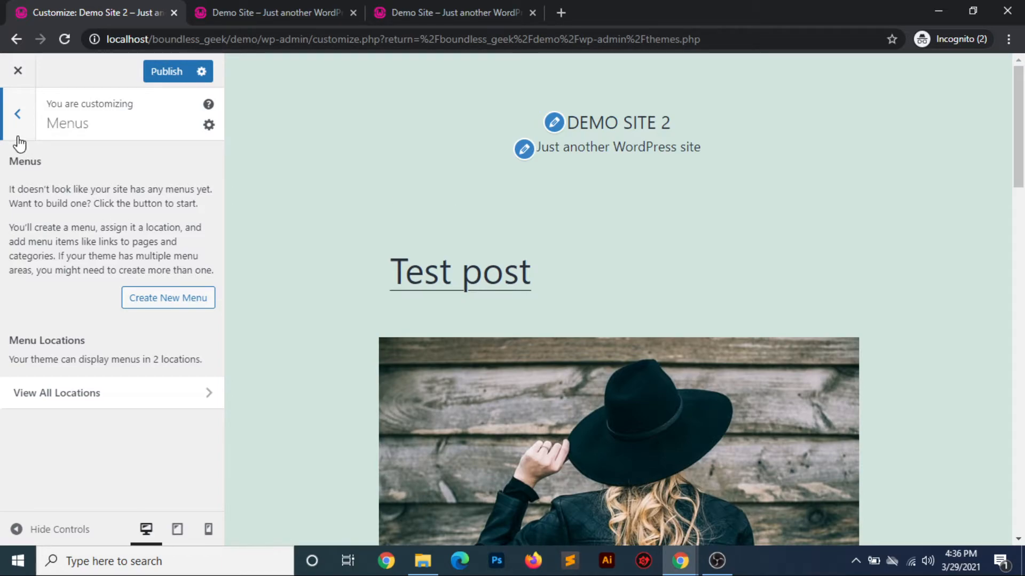
pyautogui.click(17, 114)
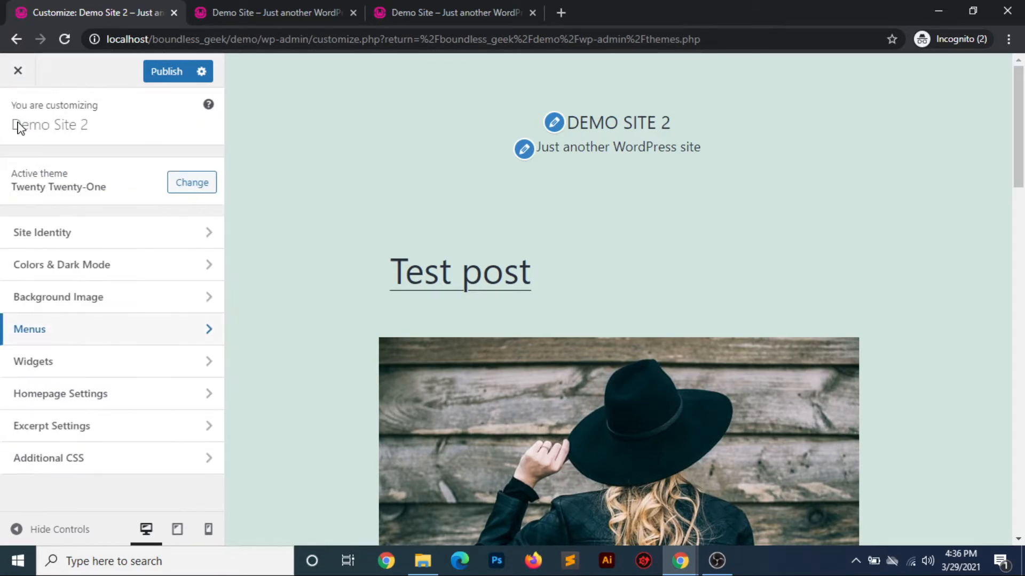
# Review the Footer widget list against the widgets in the preview's footer, and return to the section list
pyautogui.click(83, 363)
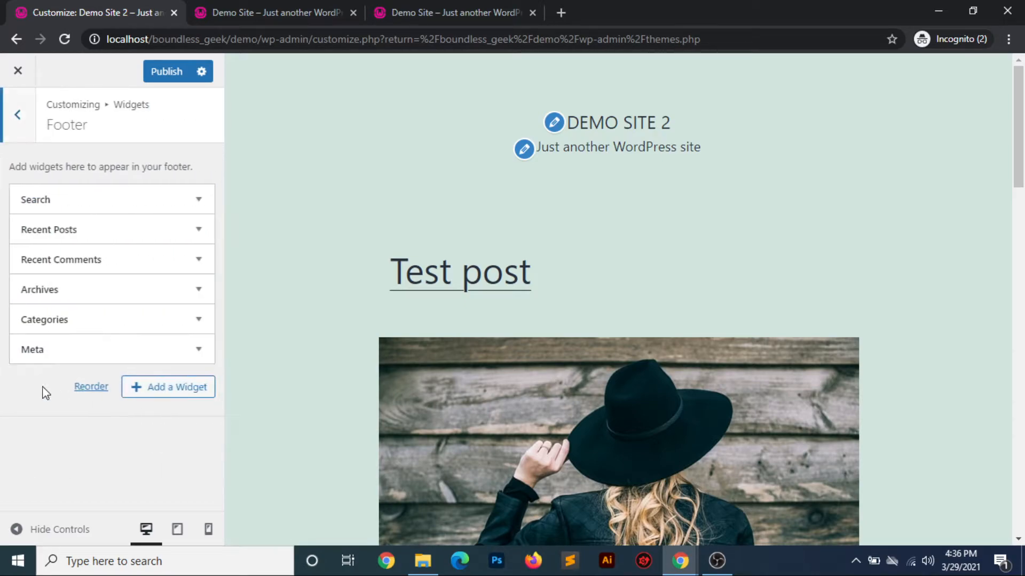
pyautogui.scroll(-6, 648, 255)
pyautogui.scroll(-10, 647, 256)
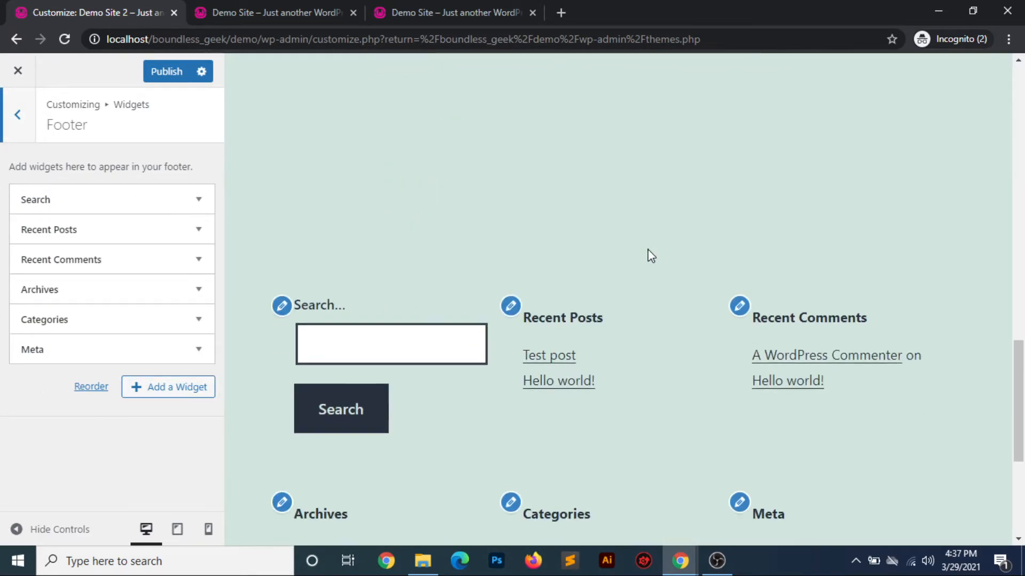
pyautogui.scroll(3, 648, 256)
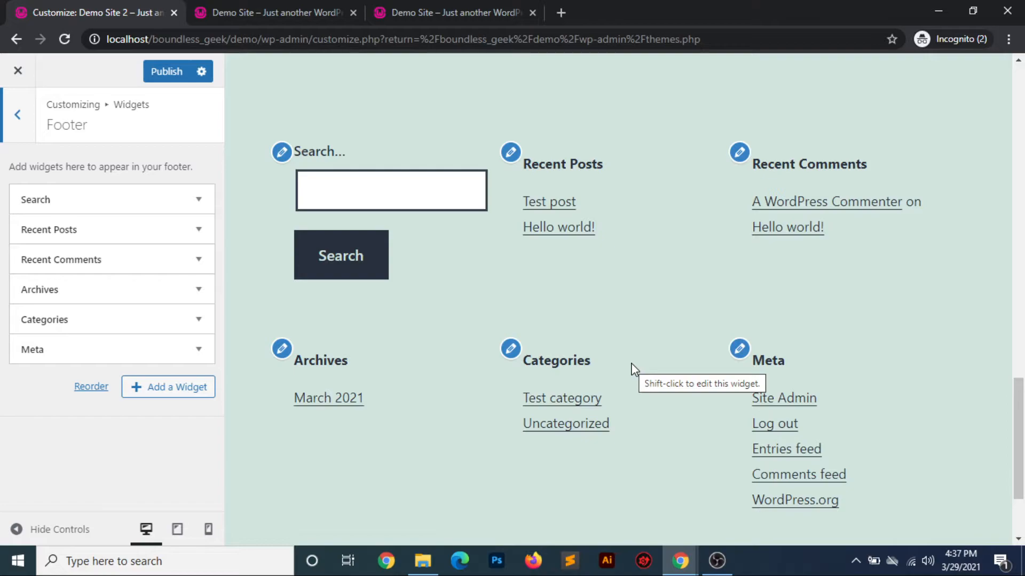
pyautogui.scroll(-3, 634, 368)
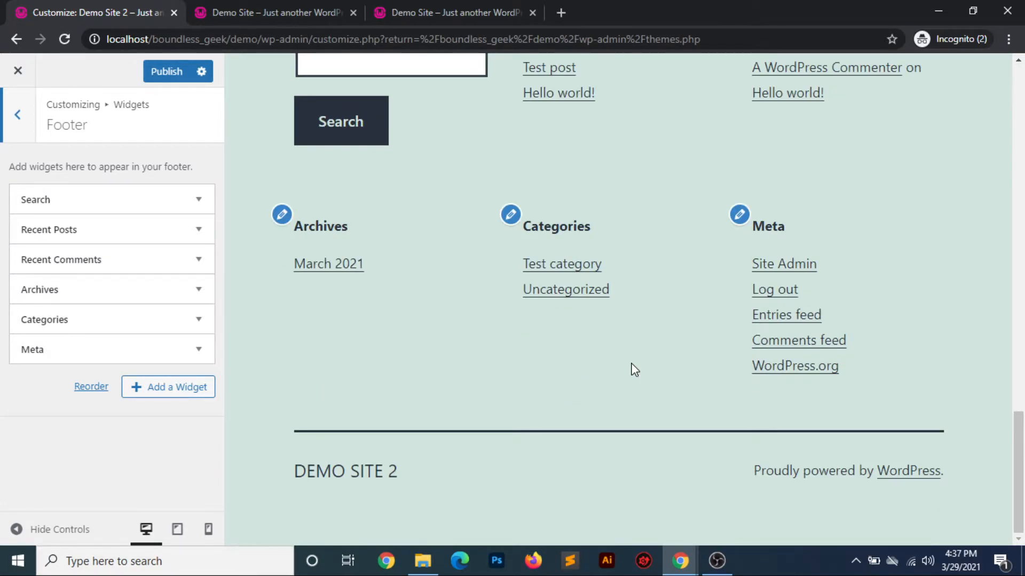
pyautogui.scroll(3, 633, 370)
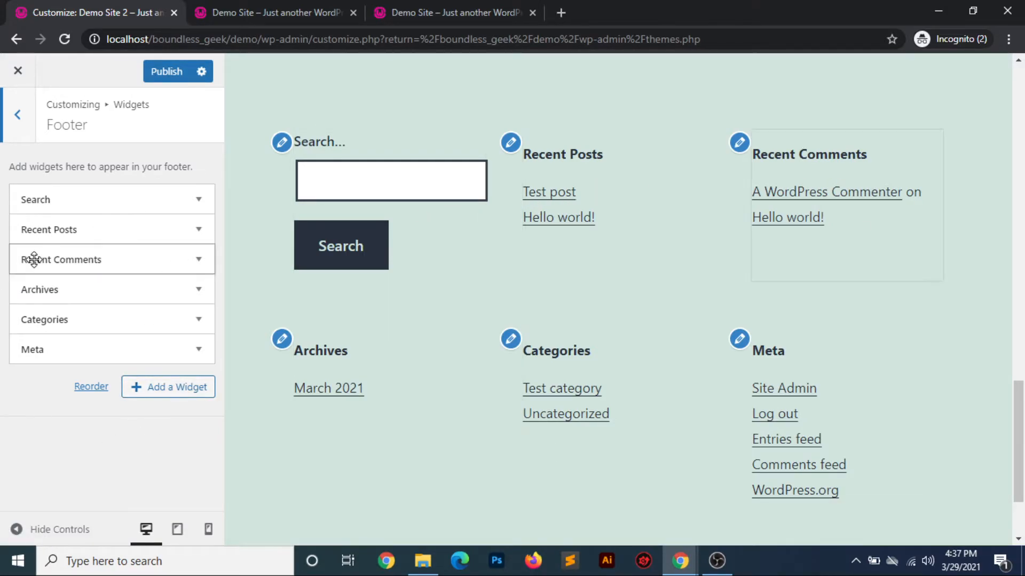
pyautogui.click(18, 133)
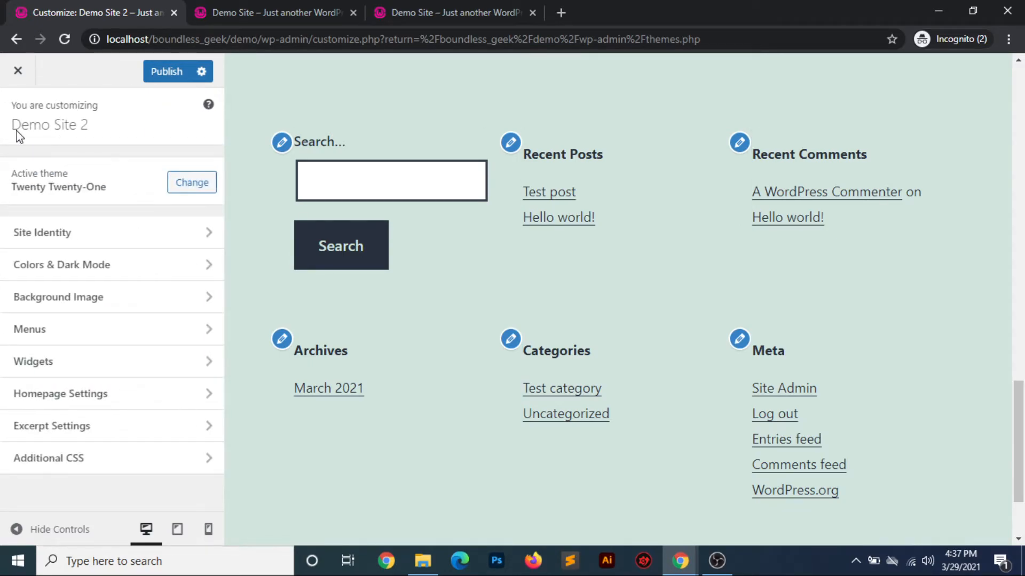
# Open Homepage Settings and compare the homepage display options with the post listing on the live demo site
pyautogui.click(77, 393)
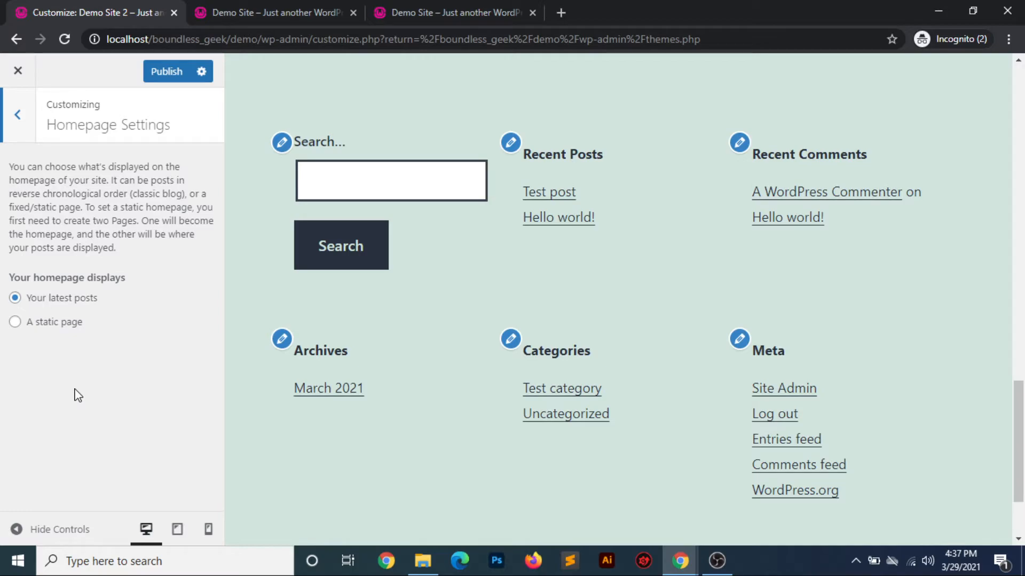
pyautogui.click(482, 10)
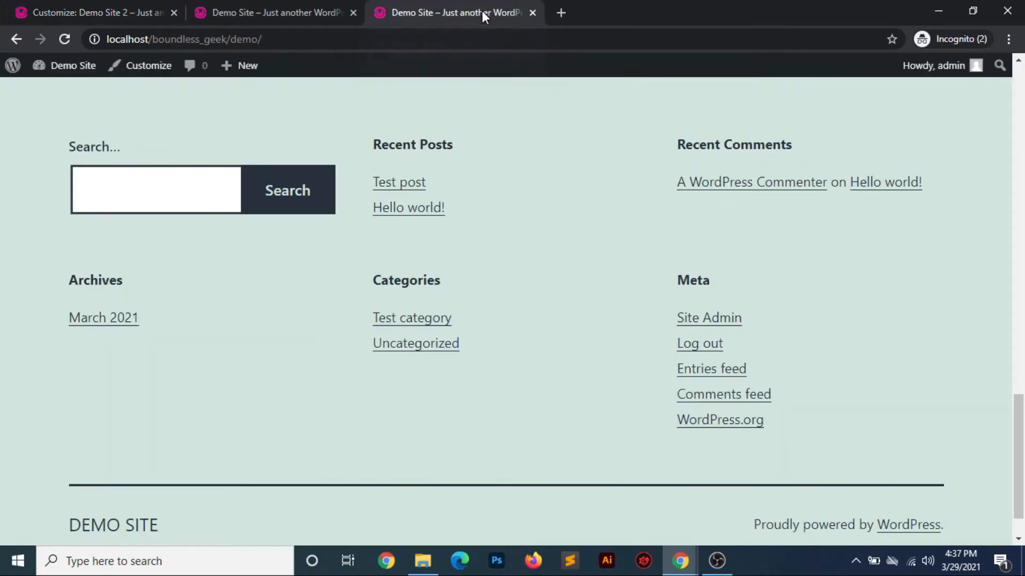
pyautogui.scroll(10, 539, 257)
pyautogui.scroll(5, 539, 257)
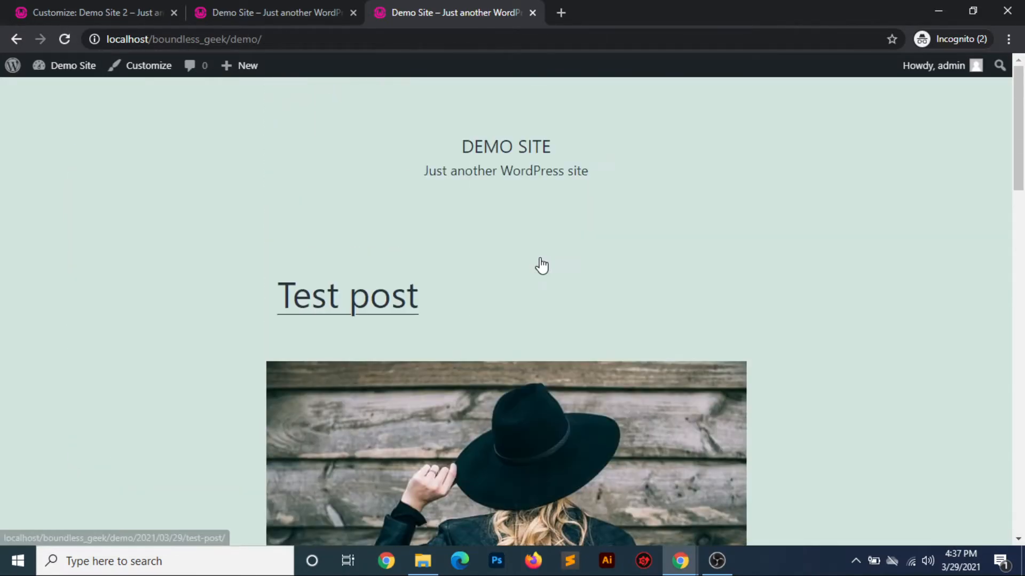
pyautogui.scroll(-12, 487, 344)
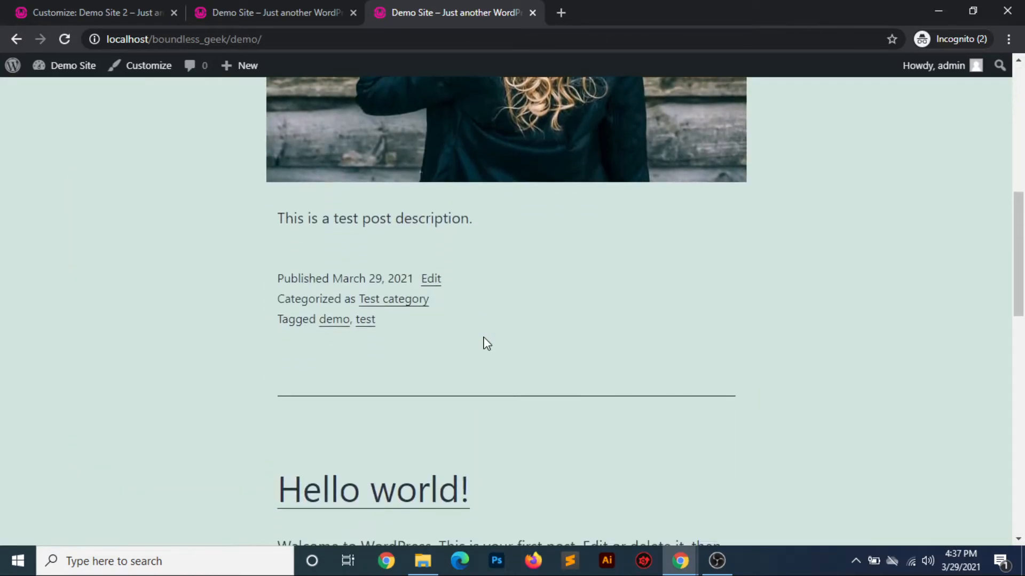
pyautogui.click(260, 7)
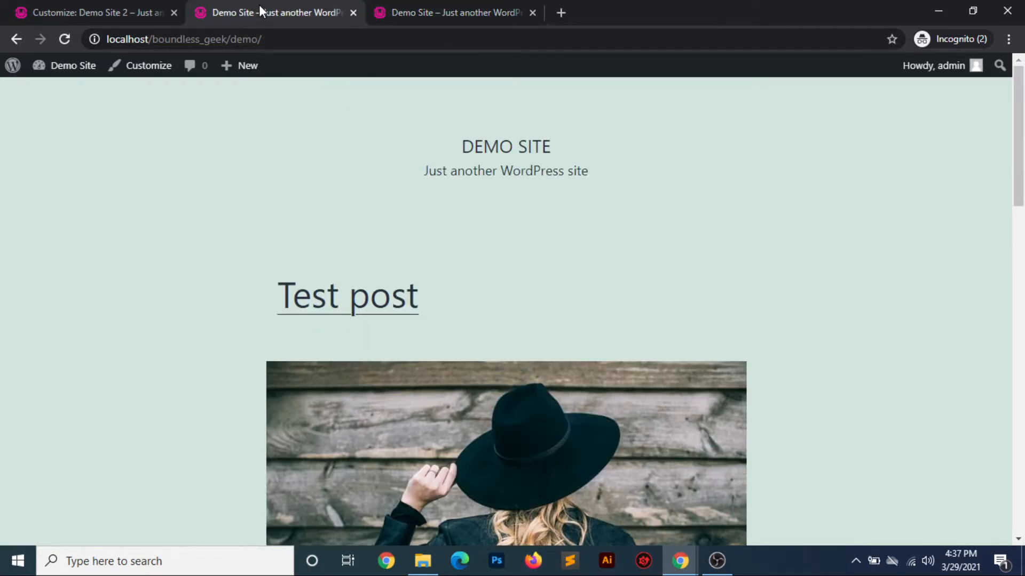
pyautogui.click(109, 21)
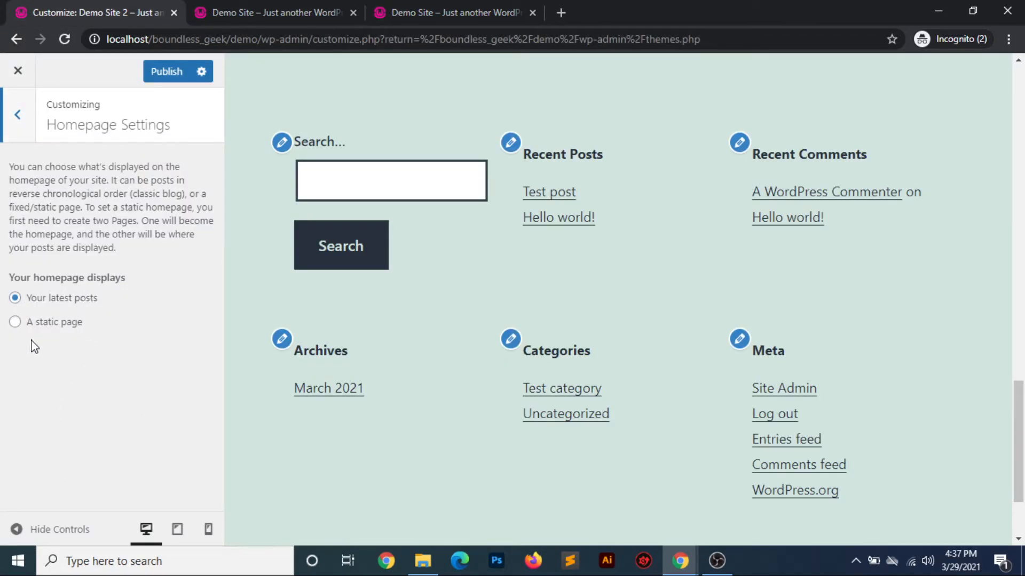
# Set the homepage to a static page, choose Sample Page as the homepage, and publish the change
pyautogui.click(14, 322)
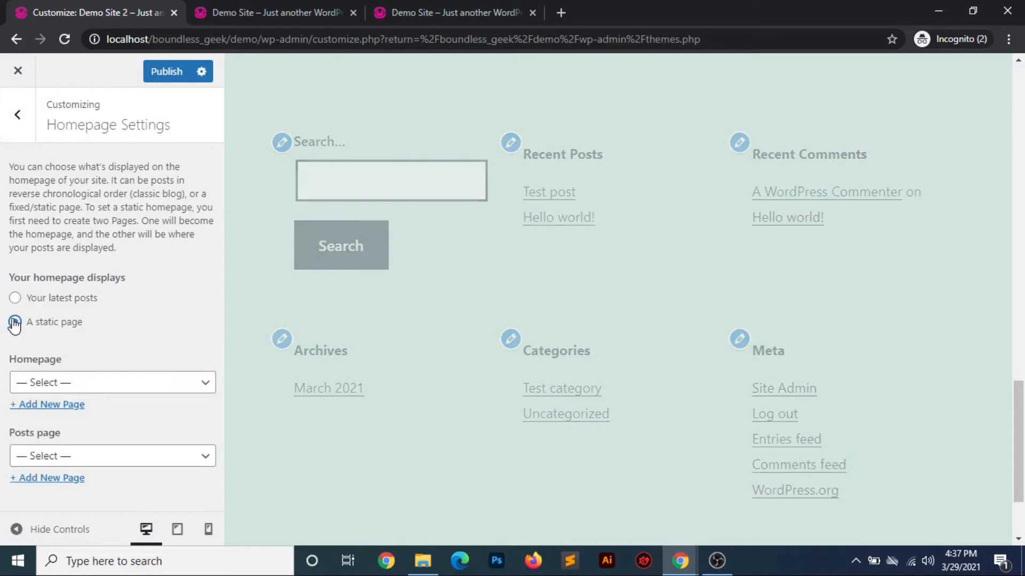
pyautogui.click(97, 382)
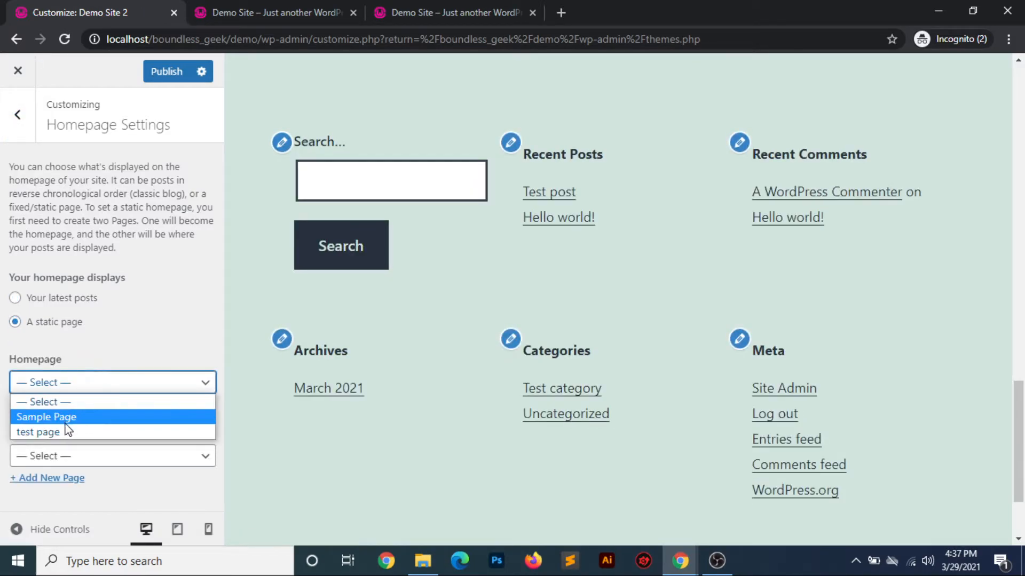
pyautogui.click(109, 418)
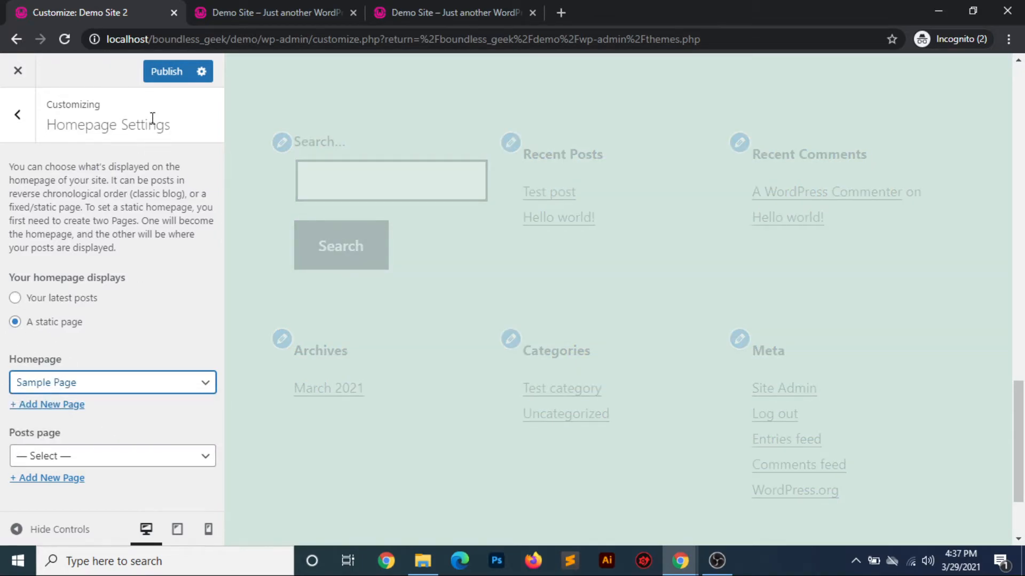
pyautogui.click(165, 75)
# Reload the live demo site and check the homepage content from header to footer
pyautogui.click(450, 18)
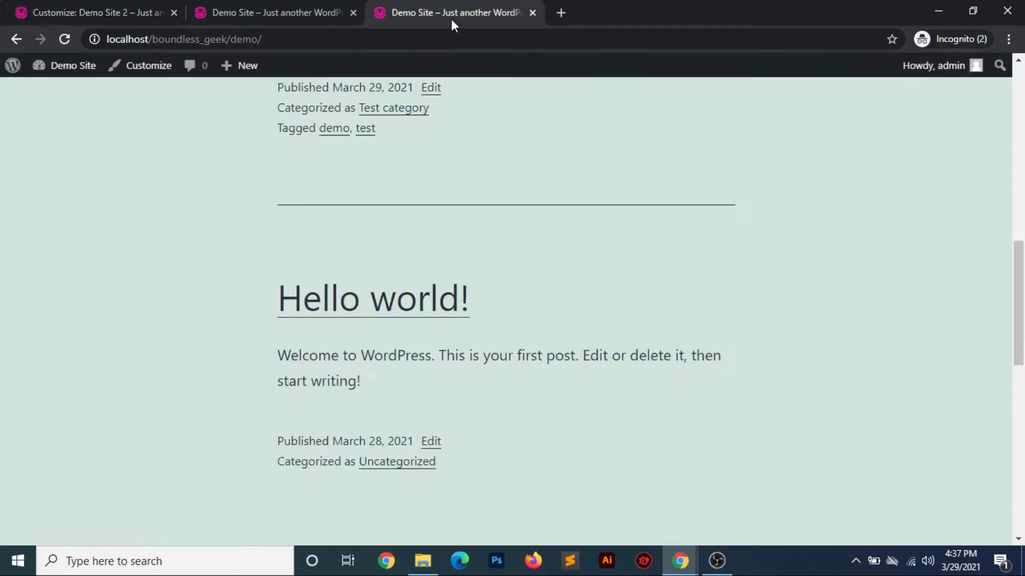
pyautogui.click(65, 39)
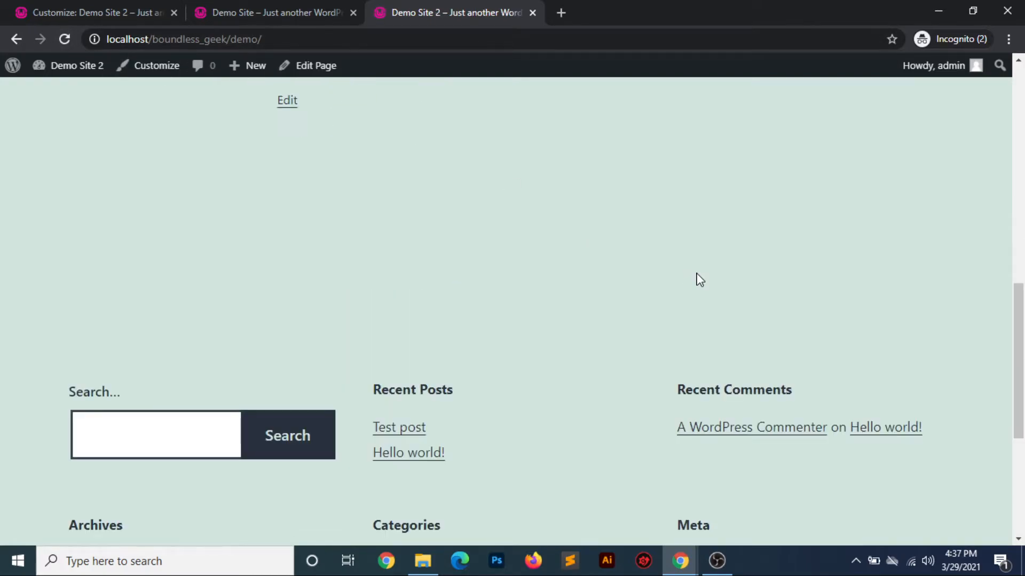
pyautogui.scroll(10, 698, 278)
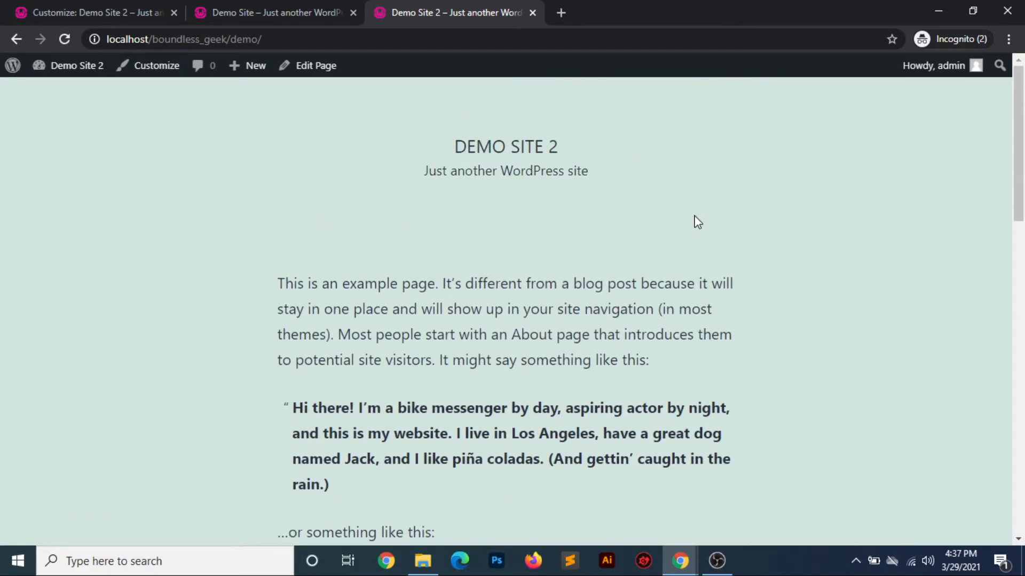
pyautogui.scroll(-15, 607, 367)
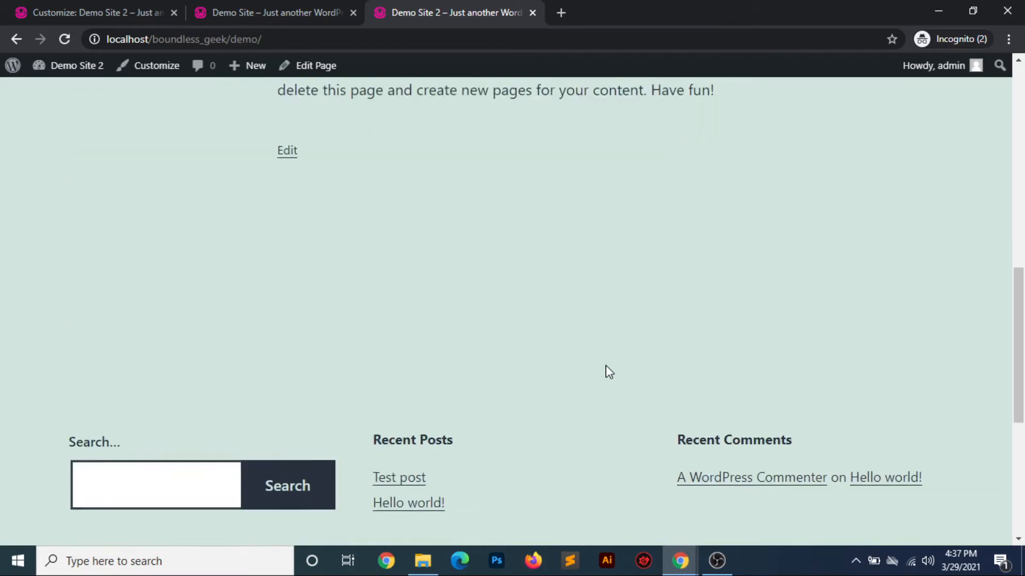
pyautogui.scroll(8, 608, 372)
pyautogui.scroll(4, 480, 229)
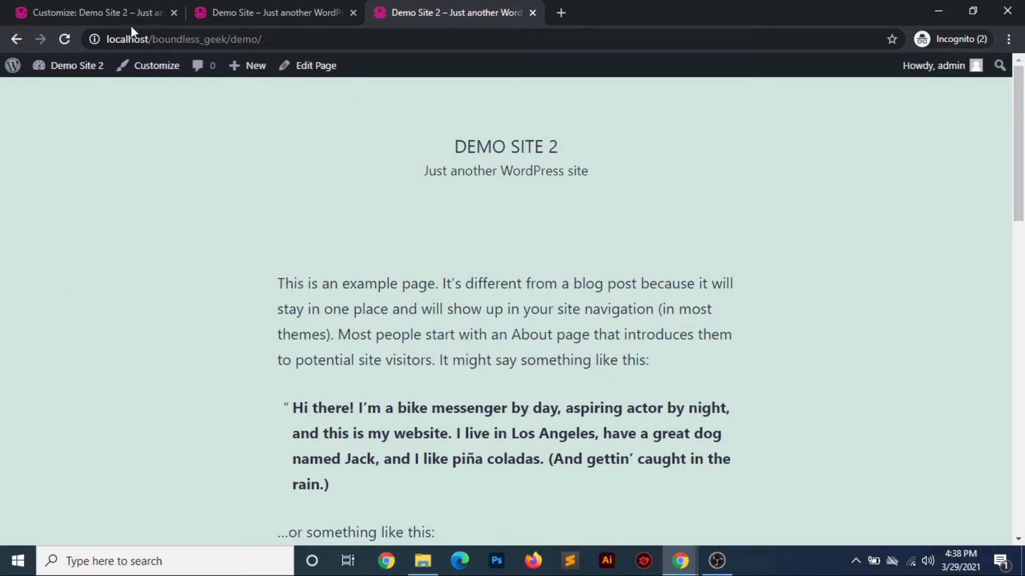
# Switch back to the Customizer, set the homepage to display the latest posts, and publish
pyautogui.click(79, 17)
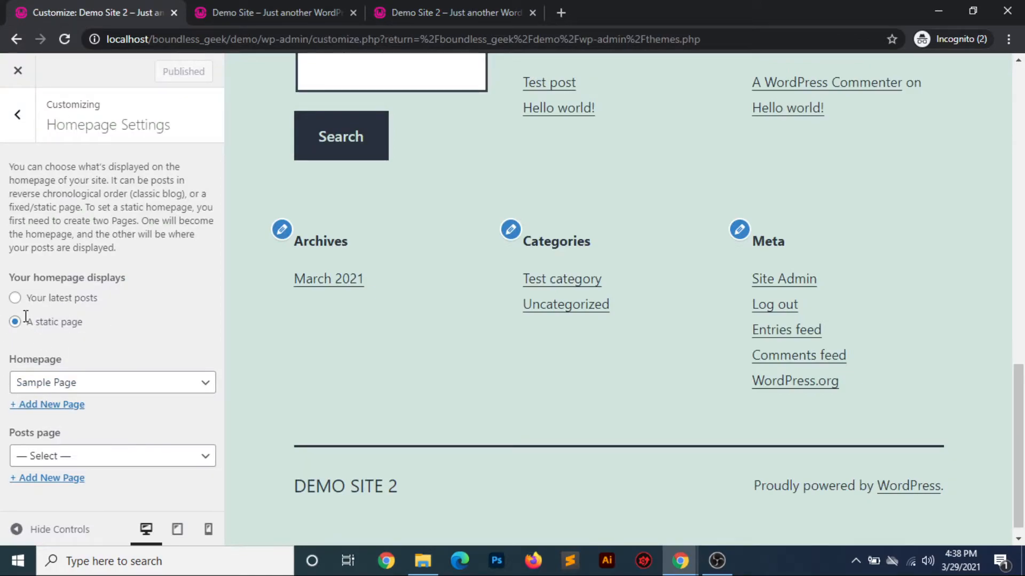
pyautogui.click(15, 298)
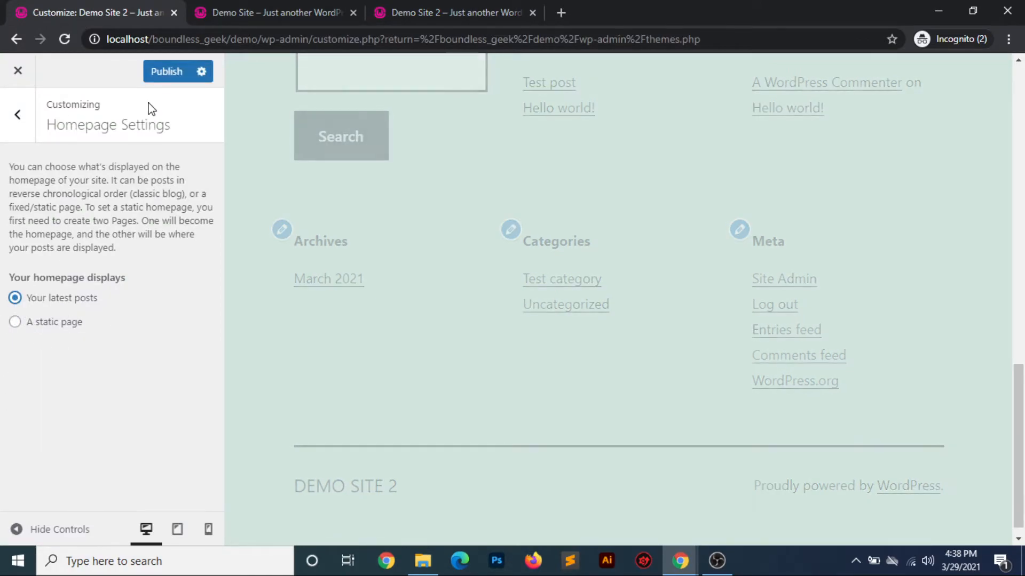
pyautogui.click(160, 78)
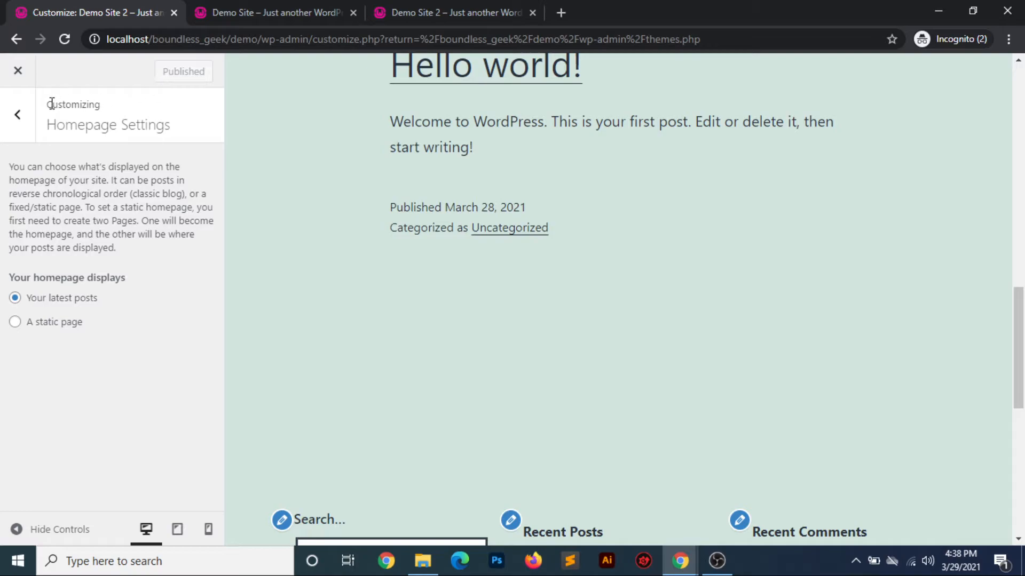
# Check how posts are shown on archive pages under Excerpt Settings, and return to the section list
pyautogui.click(18, 117)
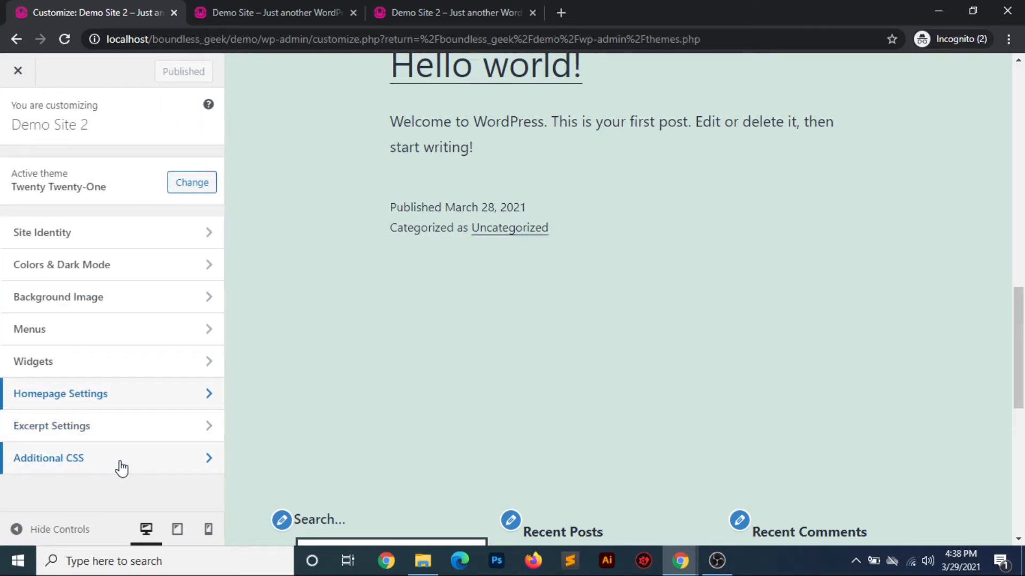
pyautogui.click(120, 430)
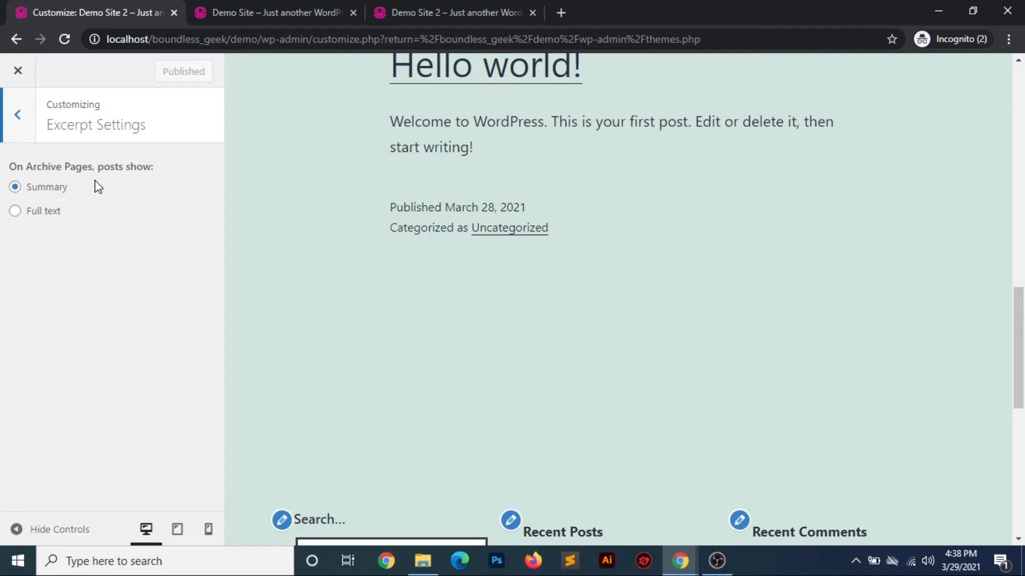
pyautogui.click(18, 119)
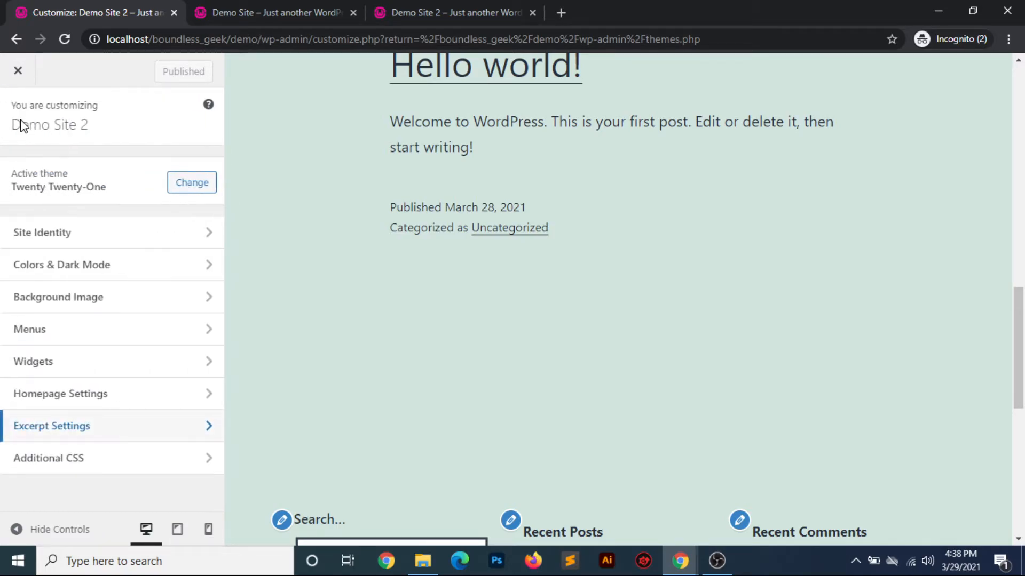
# Look over the Additional CSS section, return to the section list, and close the Customizer
pyautogui.click(101, 458)
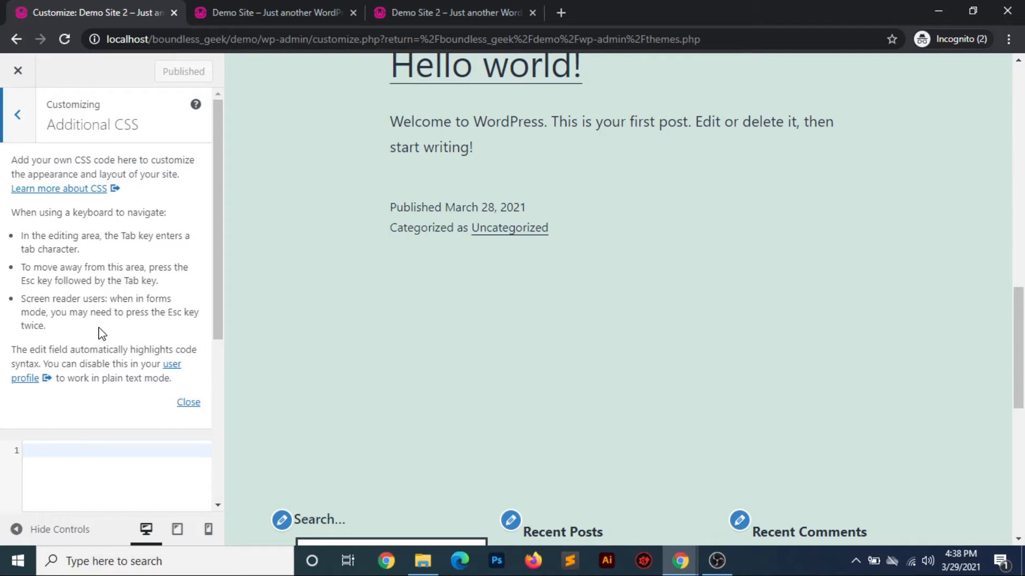
pyautogui.click(96, 475)
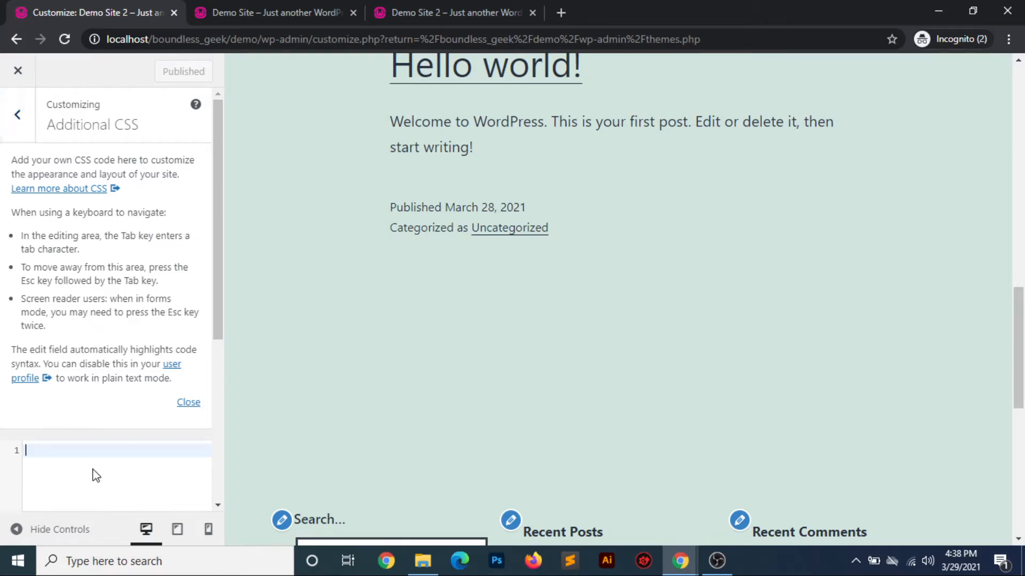
pyautogui.click(18, 114)
pyautogui.click(17, 71)
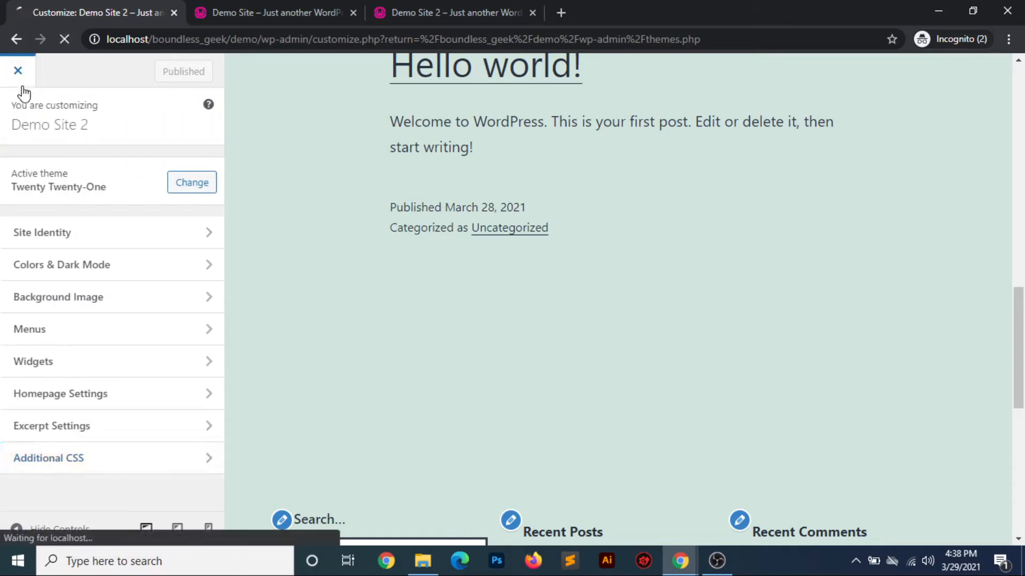
# Open the Widgets admin page and compare its footer widgets with the footer on the live demo site
pyautogui.click(25, 314)
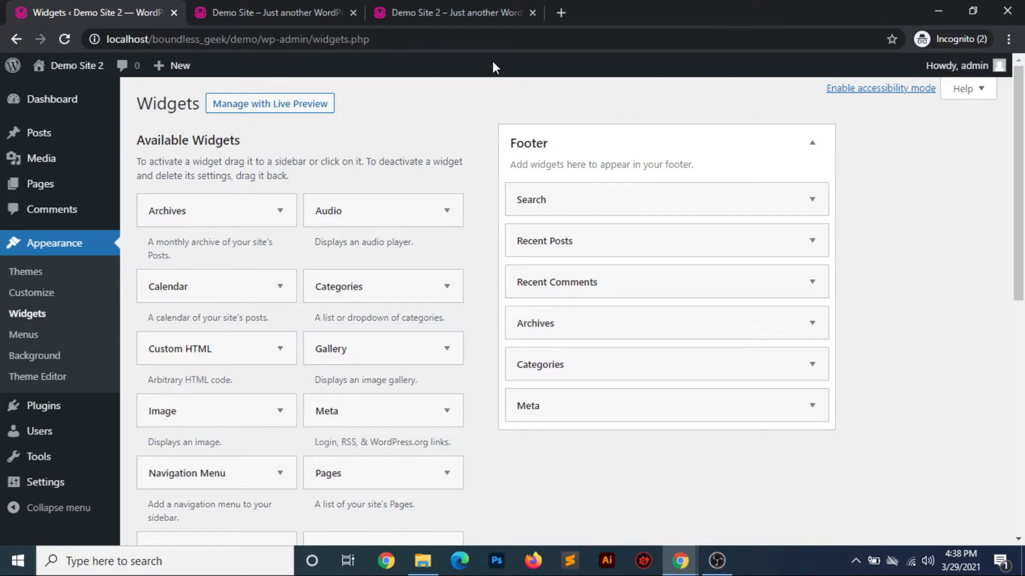
pyautogui.click(457, 10)
pyautogui.scroll(-15, 463, 393)
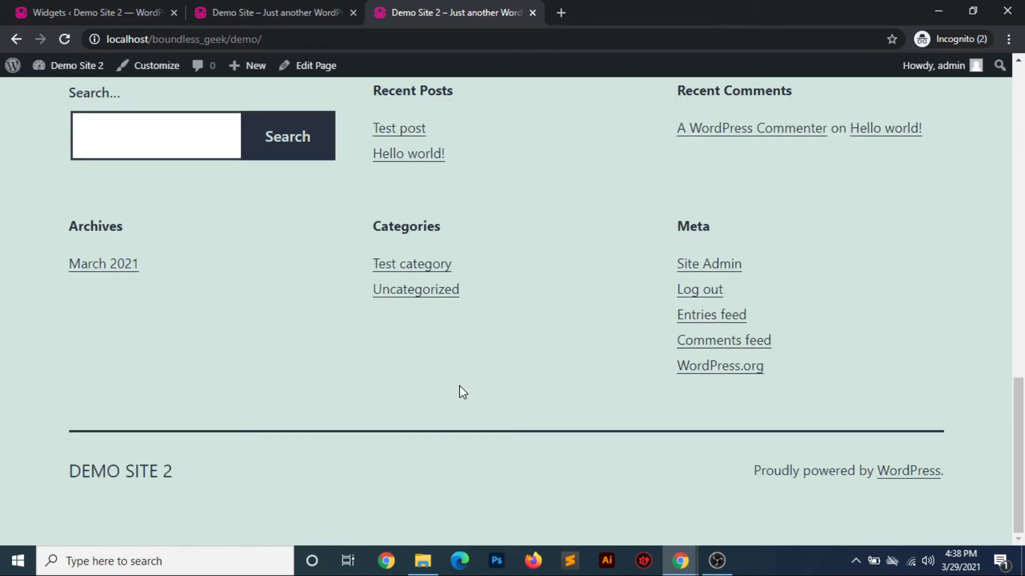
pyautogui.scroll(1, 462, 392)
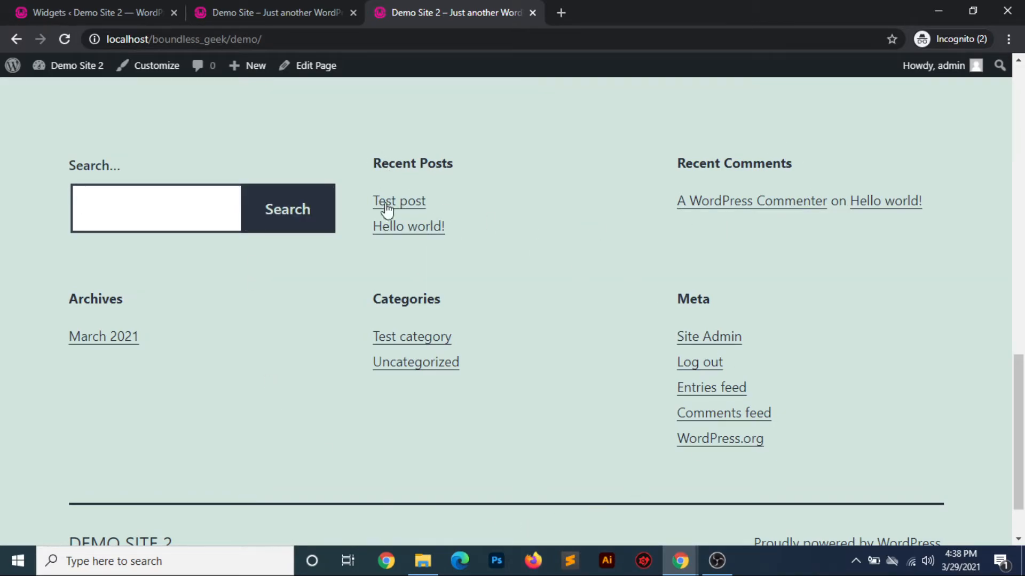
pyautogui.click(301, 14)
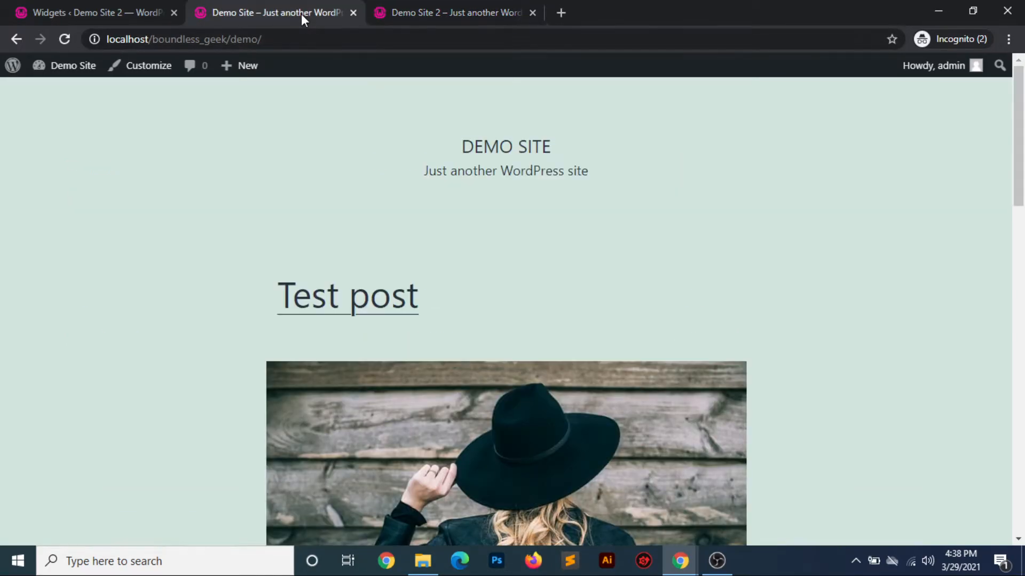
# Return to the Widgets page, give the footer's Recent Posts widget the title "Title recent demo", and save it
pyautogui.click(110, 15)
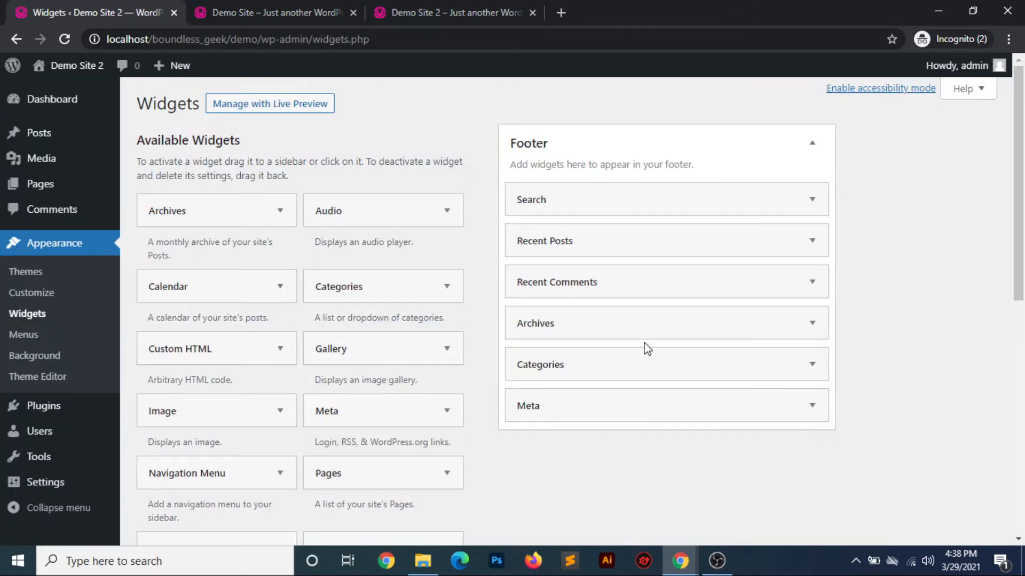
pyautogui.click(808, 240)
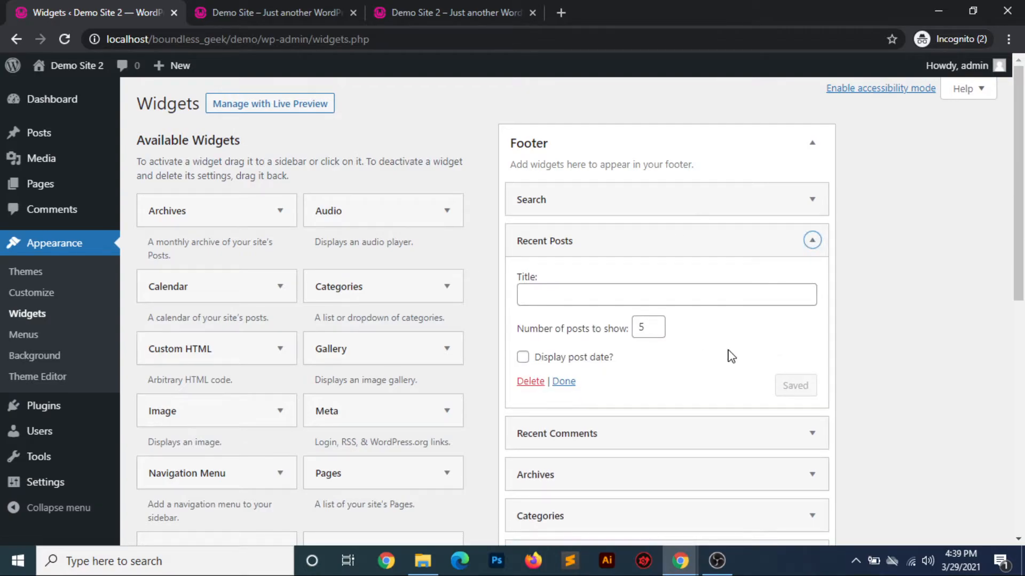
pyautogui.scroll(-1, 730, 355)
pyautogui.click(541, 254)
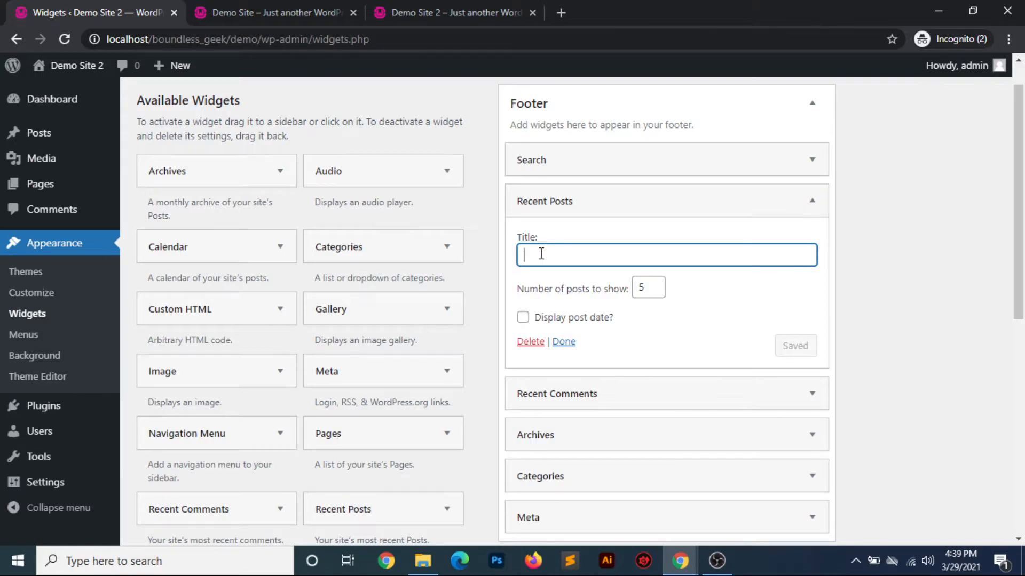
pyautogui.write('Tit')
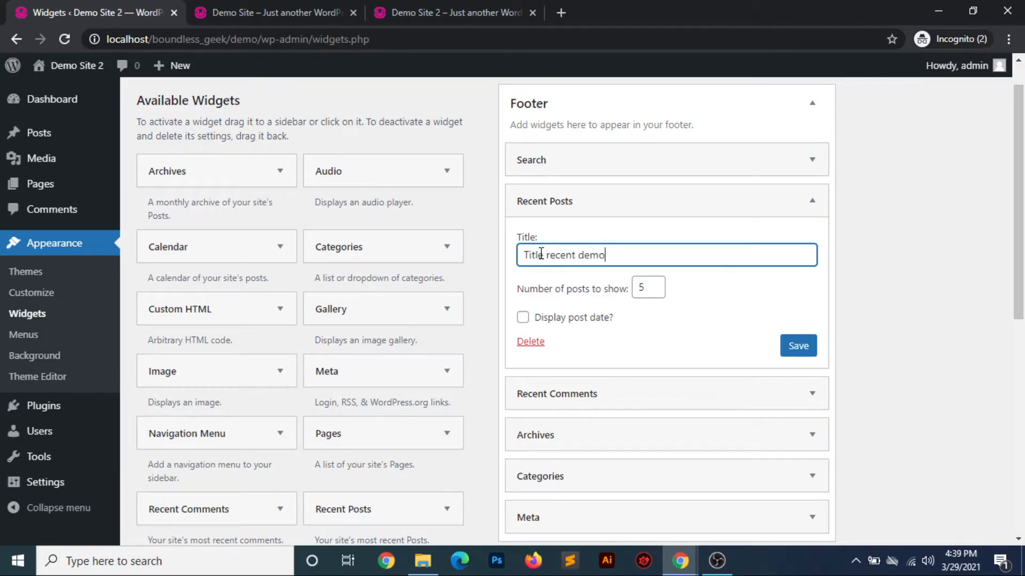
pyautogui.write('le recent demo')
pyautogui.click(789, 348)
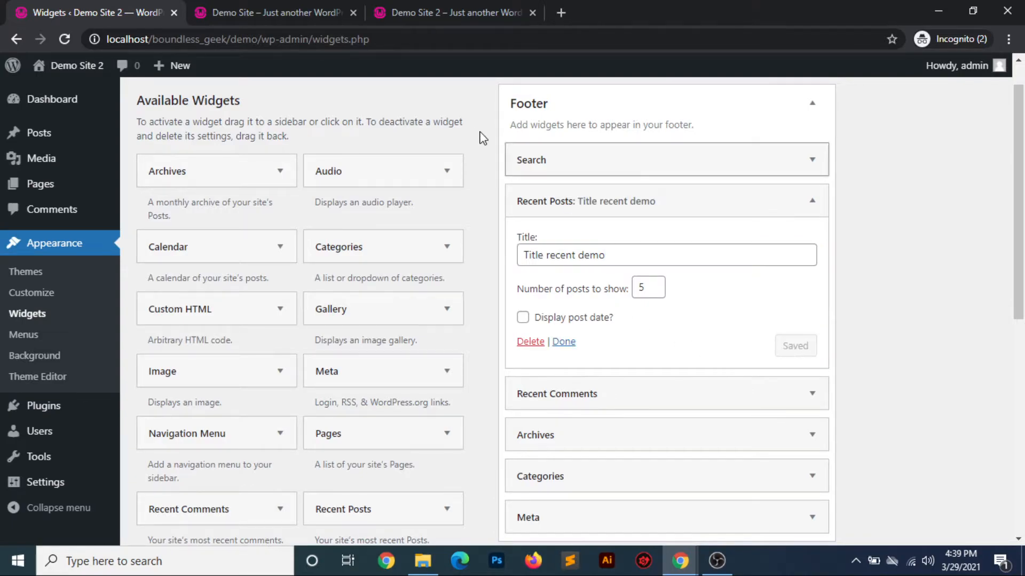
# Reload the live demo site and check the title of the Recent Posts widget in the footer
pyautogui.click(469, 22)
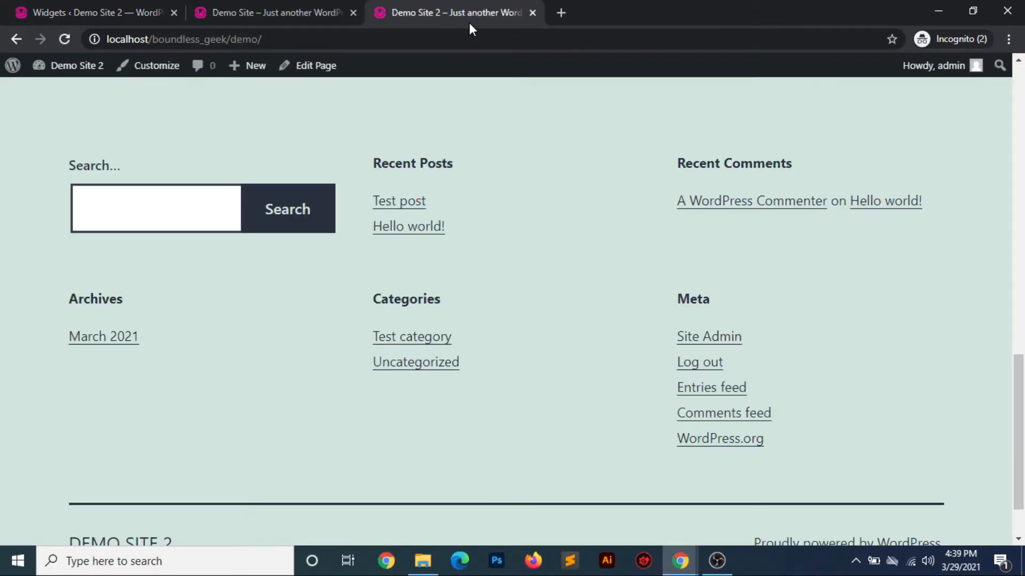
pyautogui.click(65, 32)
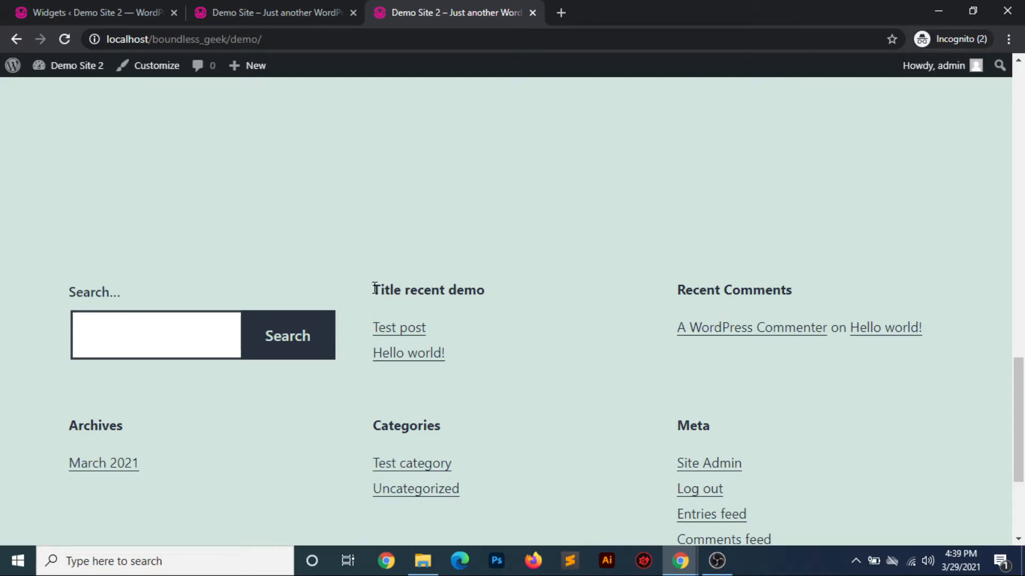
pyautogui.moveTo(375, 289); pyautogui.dragTo(498, 290)
pyautogui.scroll(-2, 552, 213)
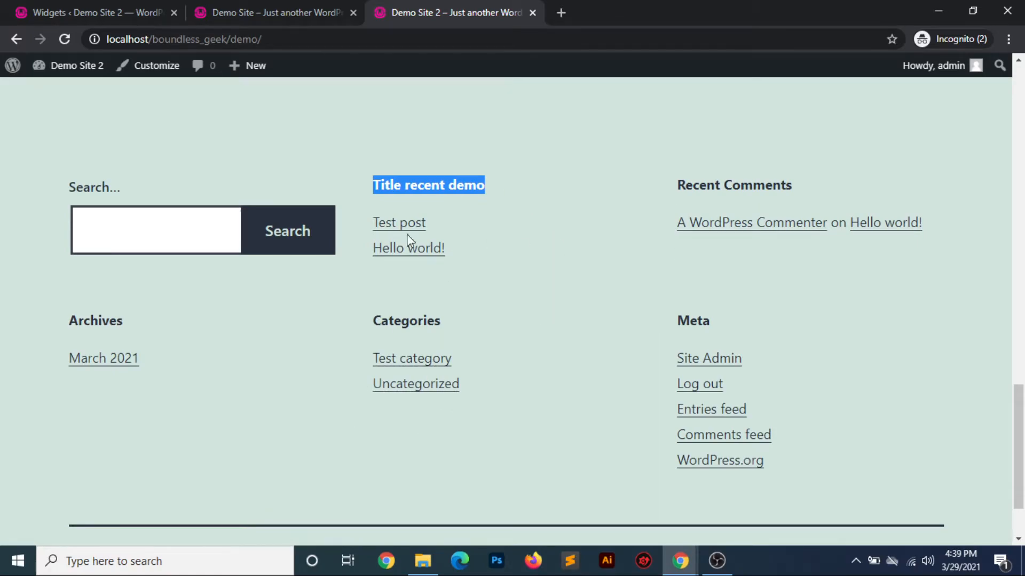
# Switch back to the Widgets page and look through the list of available widgets
pyautogui.click(97, 21)
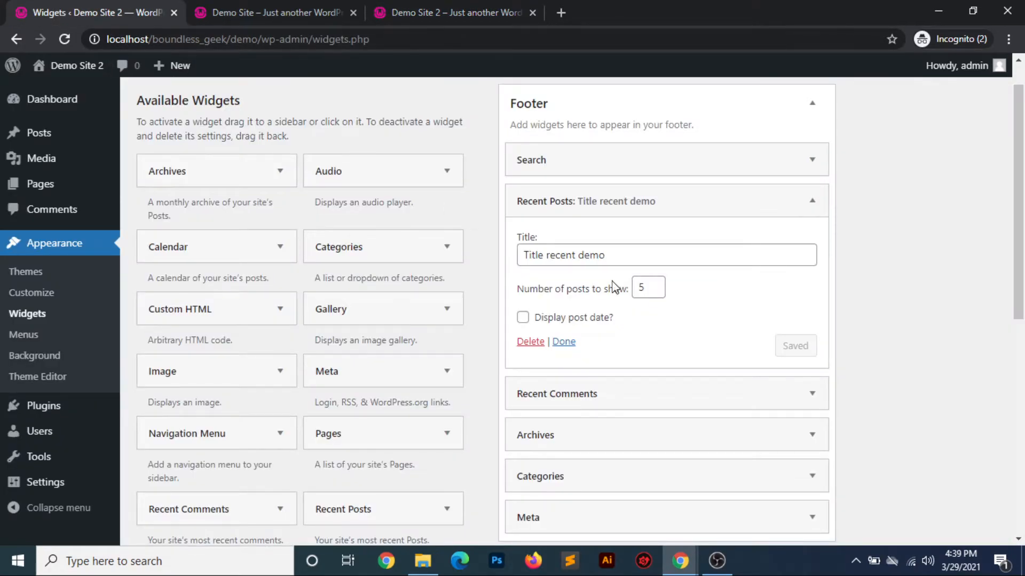
pyautogui.scroll(-4, 776, 408)
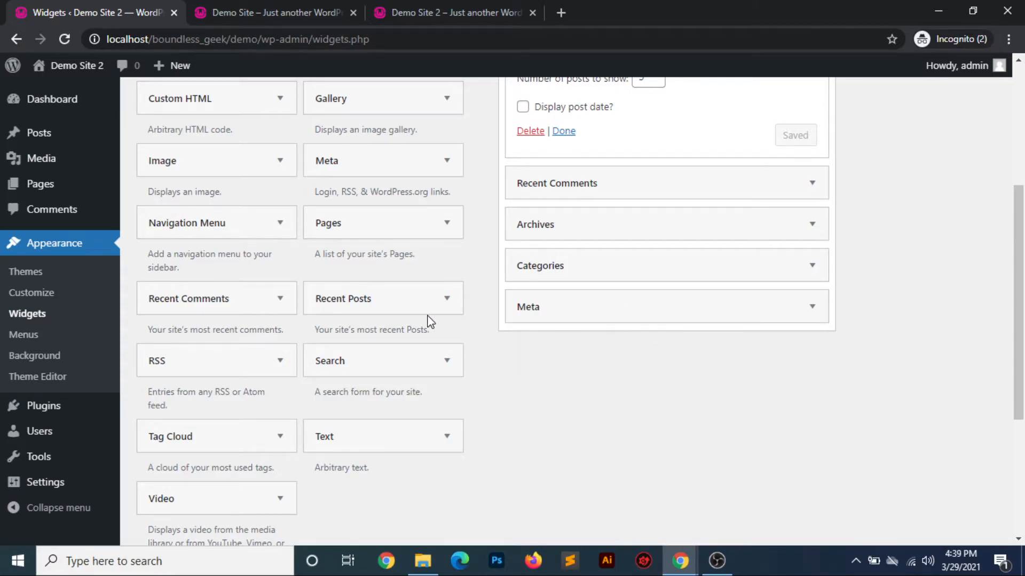
pyautogui.scroll(3, 425, 320)
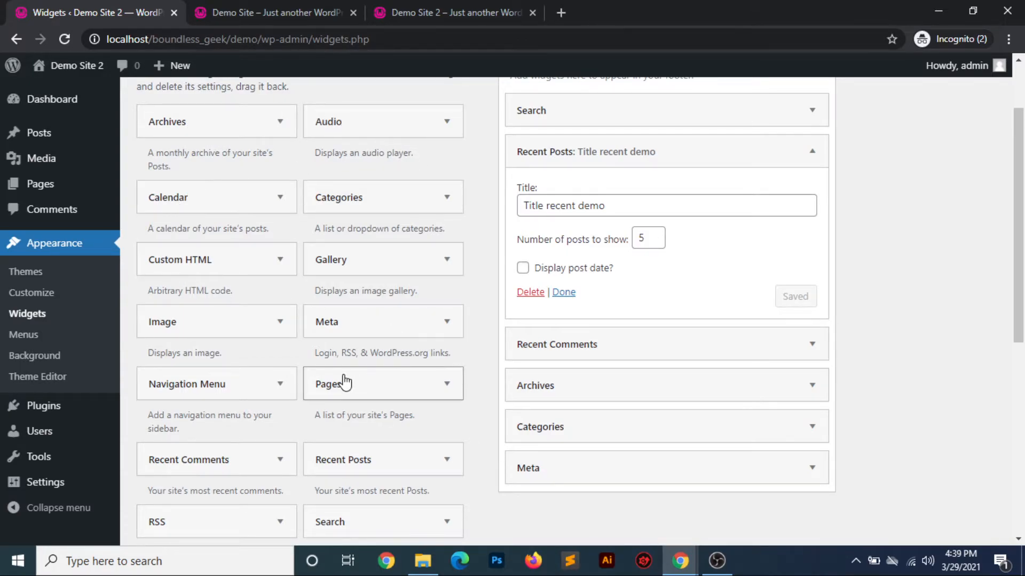
pyautogui.scroll(-7, 343, 380)
pyautogui.scroll(5, 343, 382)
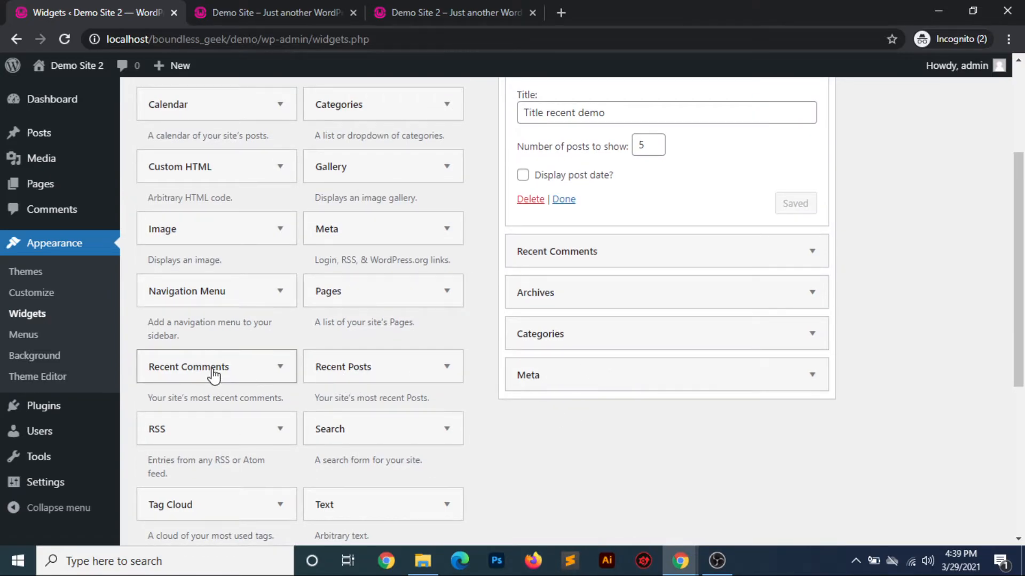
# Open the Menus admin page and check the live demo site's header for a navigation menu
pyautogui.click(26, 335)
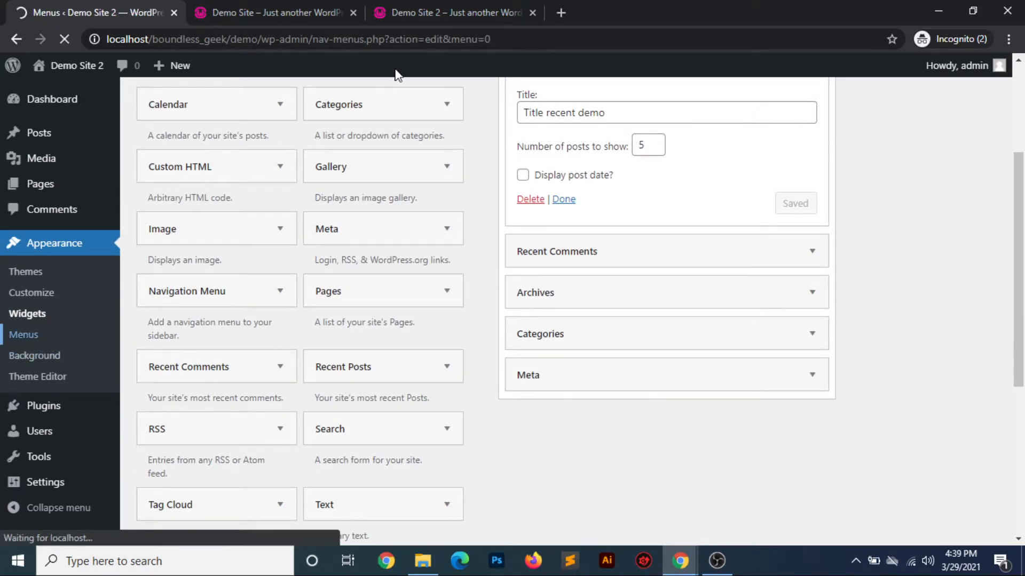
pyautogui.click(479, 18)
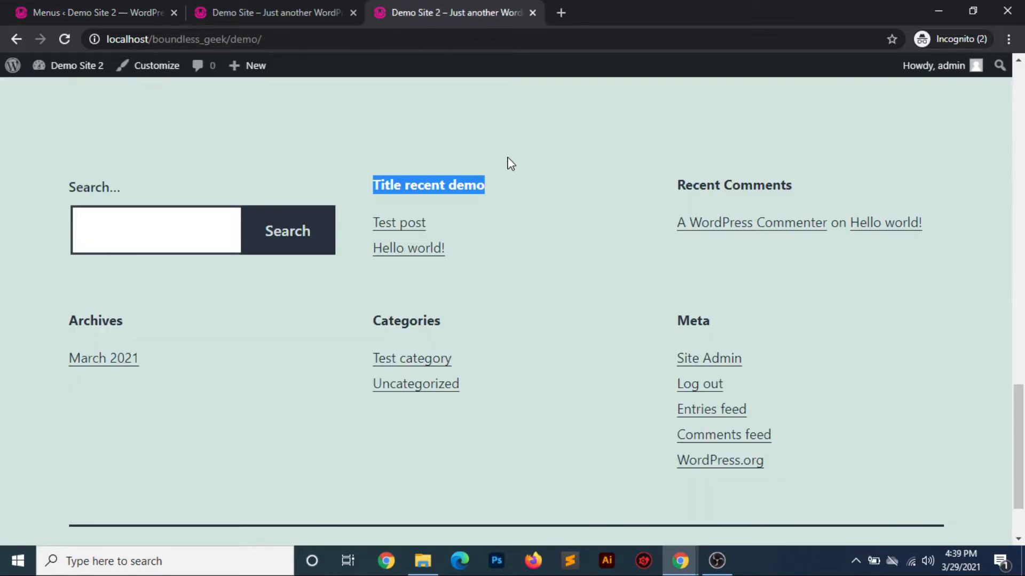
pyautogui.scroll(15, 507, 162)
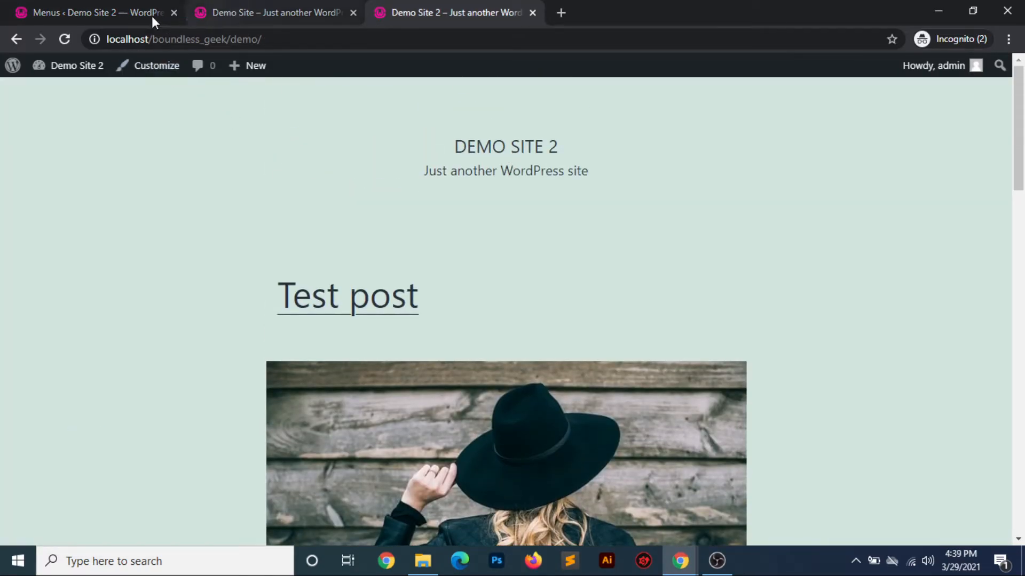
# Back on the Menus page, create a menu named "Main Menu" for the primary and secondary menu locations
pyautogui.click(112, 16)
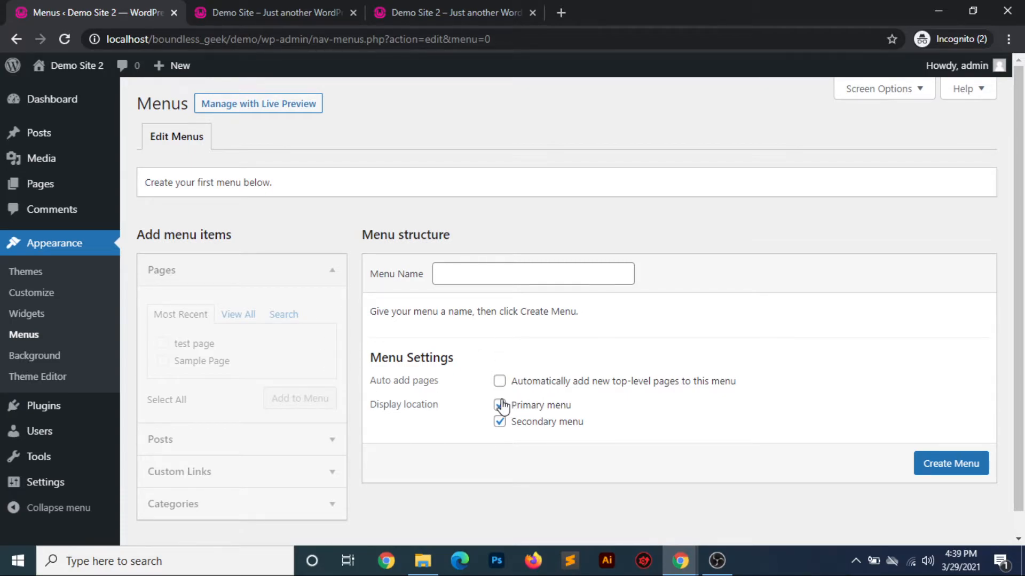
pyautogui.click(469, 271)
pyautogui.write('nmai')
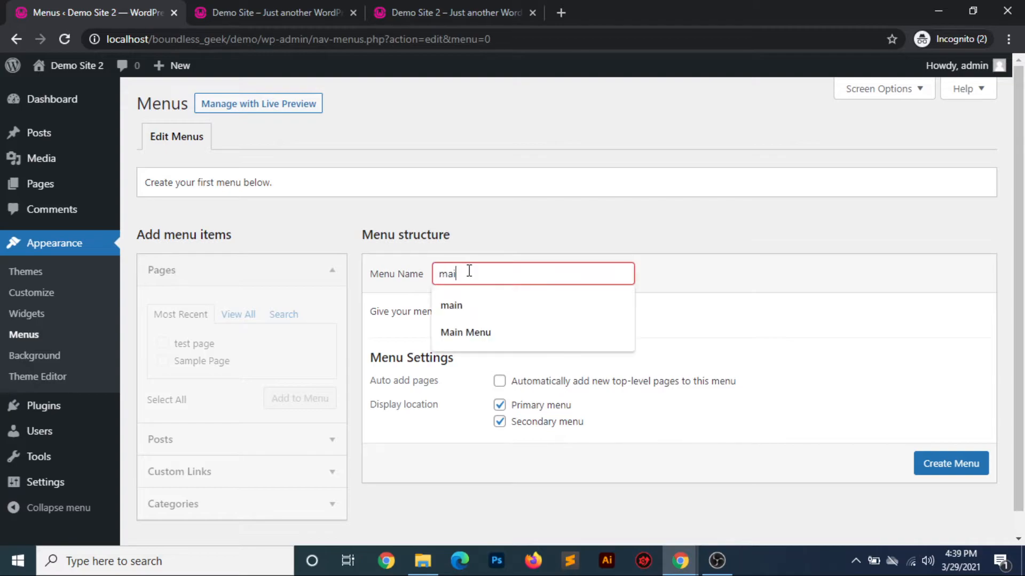
pyautogui.write('n menu')
pyautogui.click(480, 297)
pyautogui.click(945, 473)
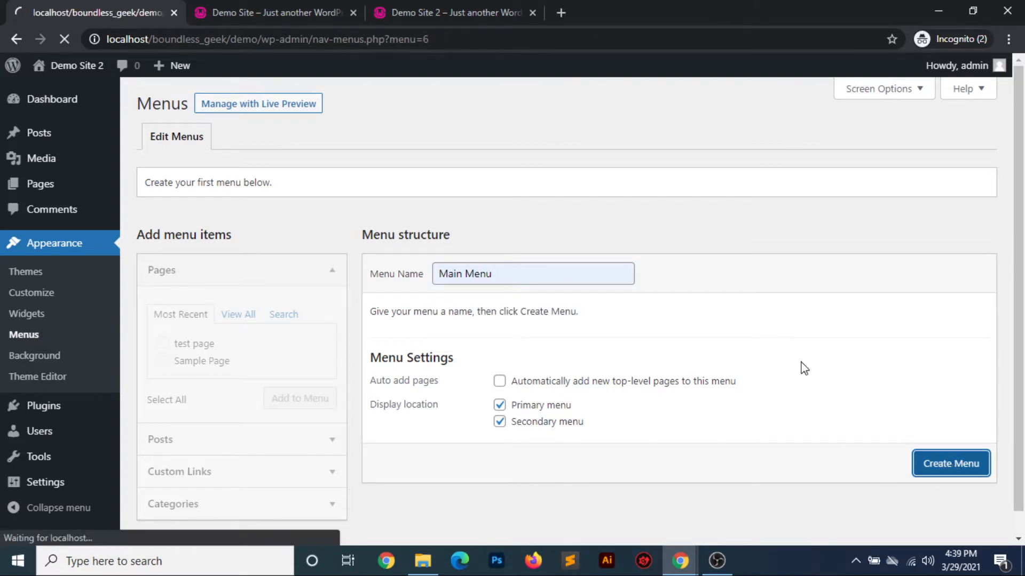
# Add the pages "test page" and "Sample Page" to Main Menu and save the menu
pyautogui.scroll(-1, 590, 314)
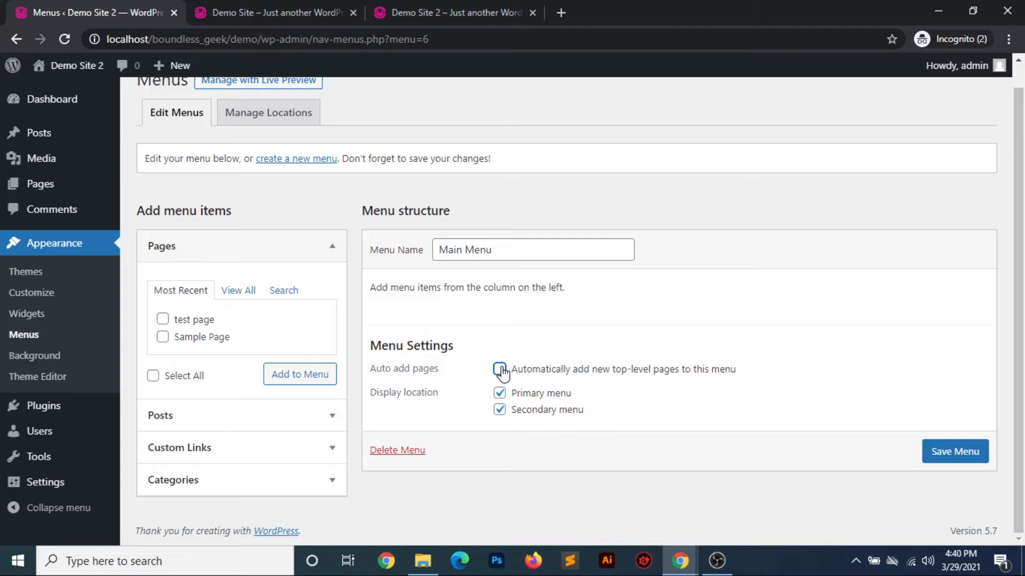
pyautogui.click(163, 320)
pyautogui.click(163, 337)
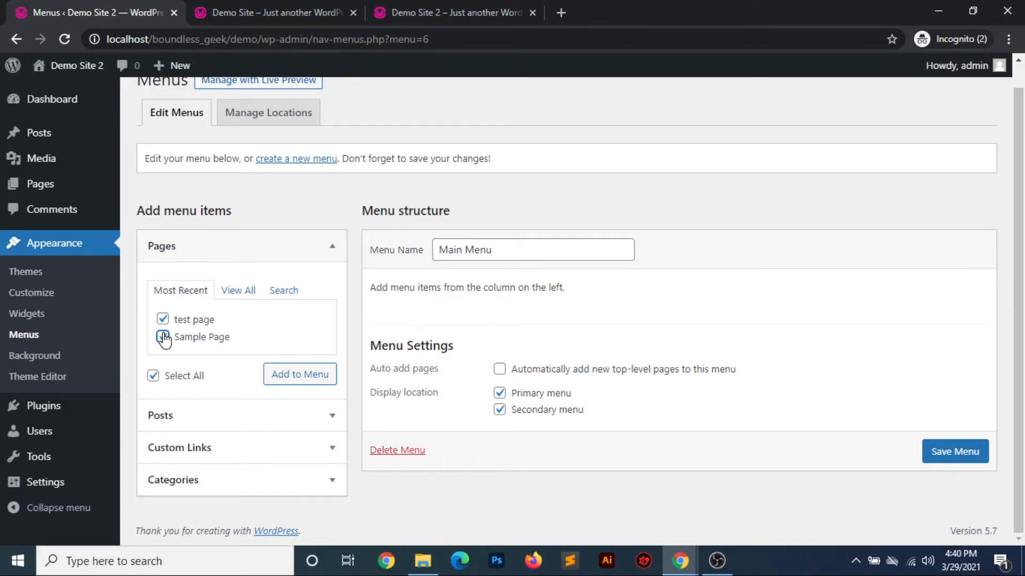
pyautogui.click(288, 377)
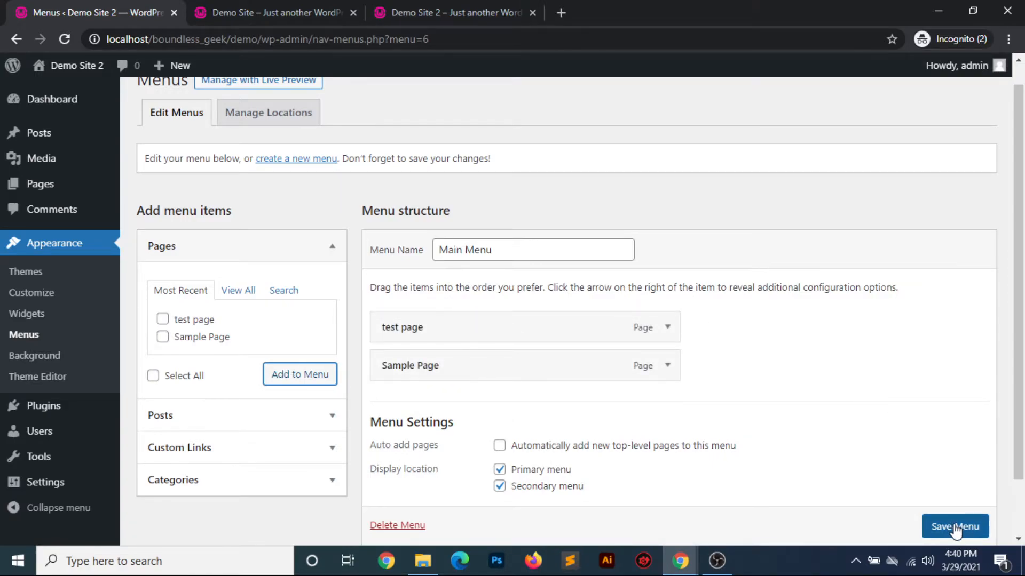
pyautogui.scroll(-1, 955, 531)
pyautogui.click(933, 485)
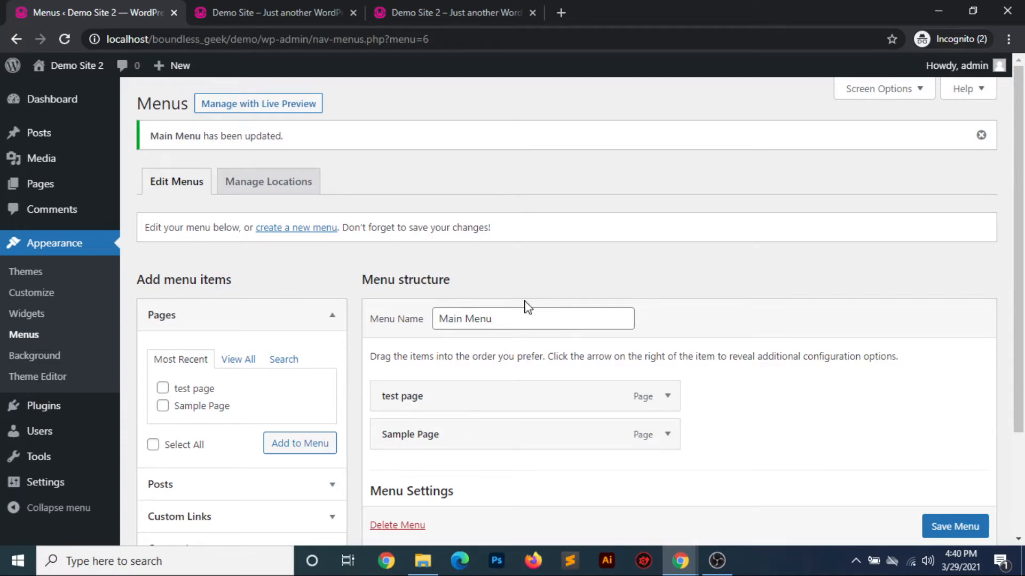
# Review the theme's menu locations alongside the live site, and save them with Main Menu assigned to both the primary and secondary locations
pyautogui.click(263, 187)
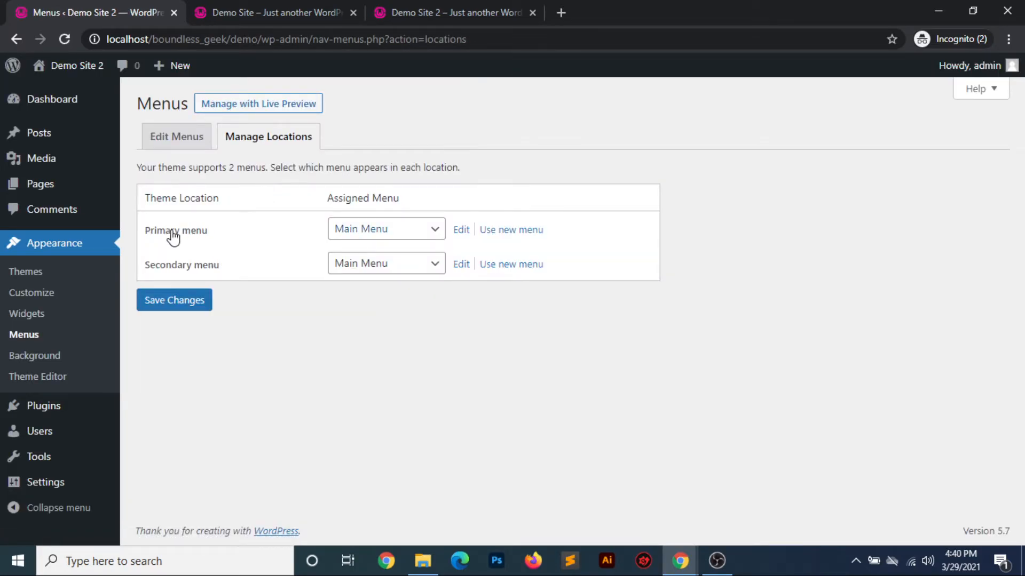
pyautogui.click(452, 21)
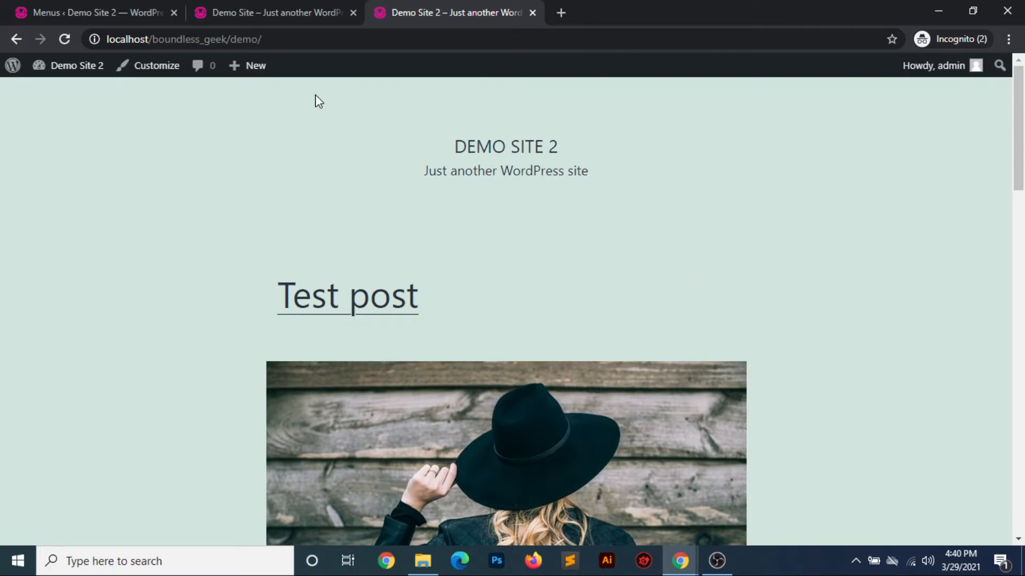
pyautogui.click(117, 13)
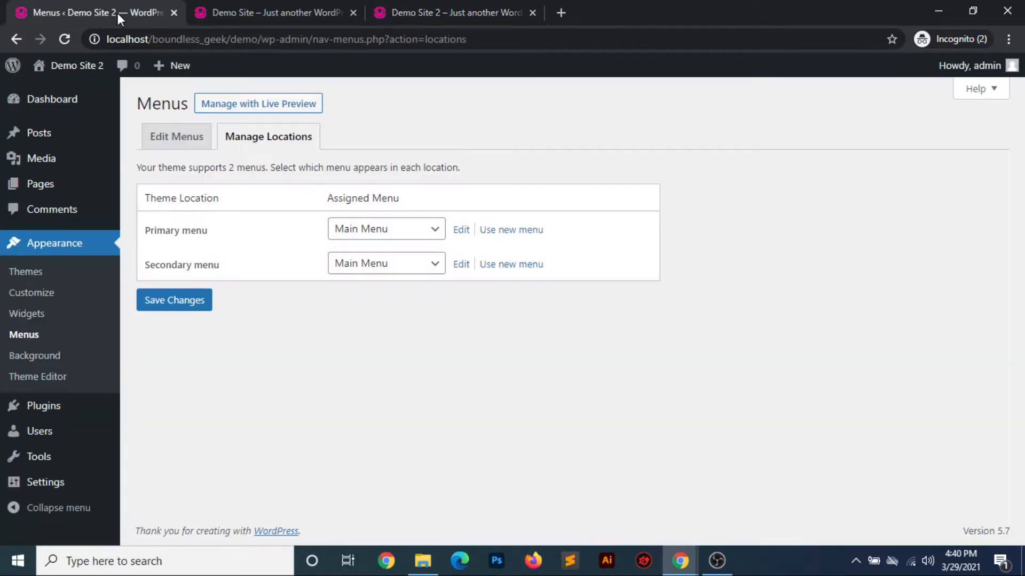
pyautogui.click(411, 230)
pyautogui.click(182, 299)
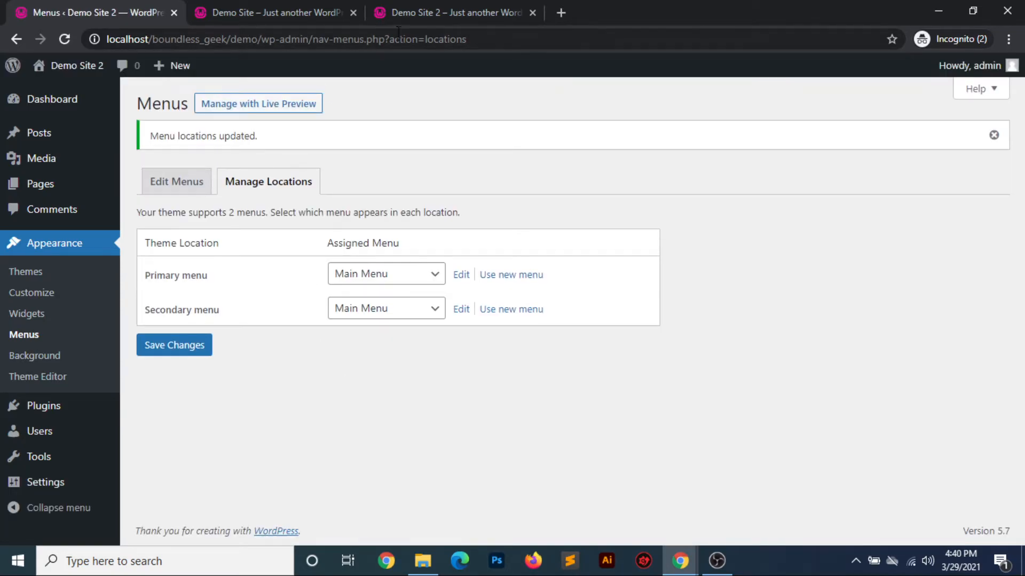
# Reload the live demo site, open "test page" from the header navigation, and look over its content
pyautogui.click(458, 8)
pyautogui.click(66, 40)
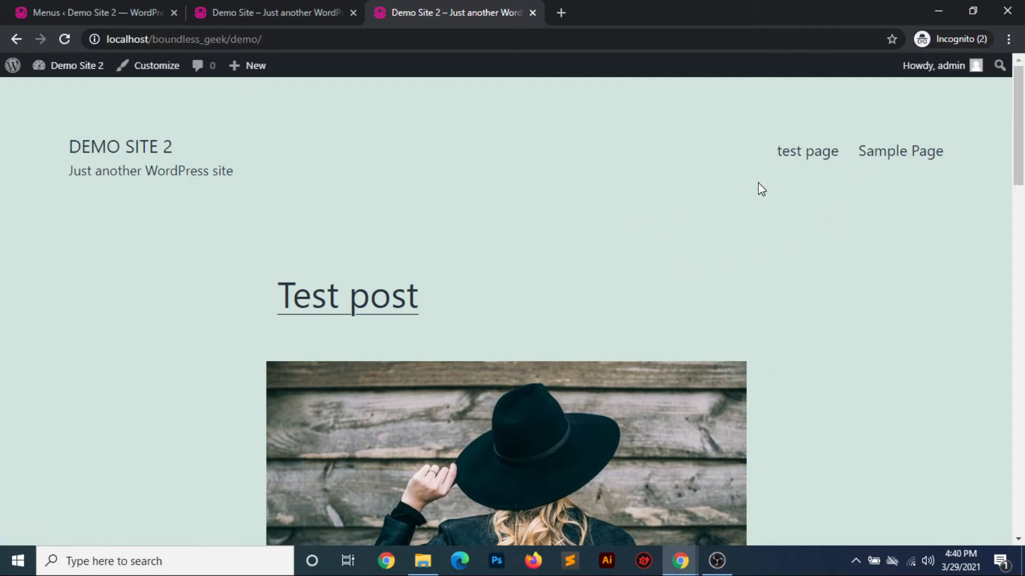
pyautogui.click(815, 152)
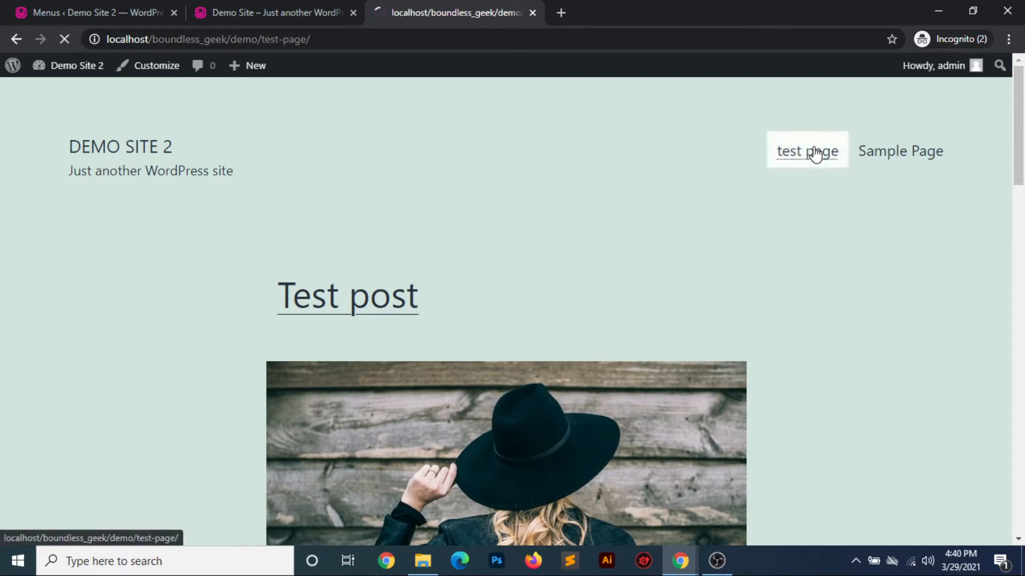
pyautogui.scroll(-10, 531, 328)
pyautogui.scroll(10, 531, 328)
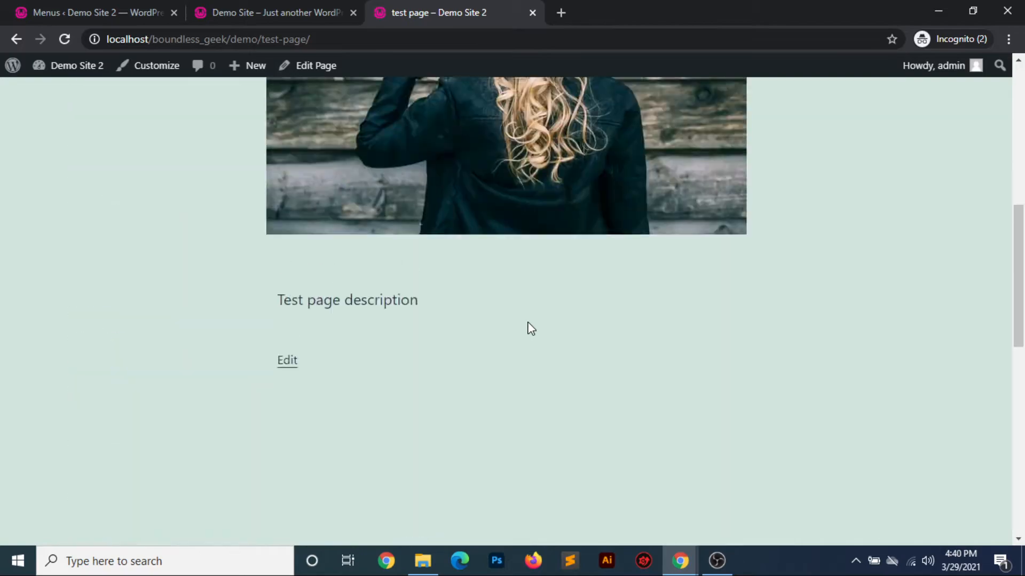
# Back in the admin, open Main Menu for editing and look over its settings and the posts available as menu items
pyautogui.click(127, 18)
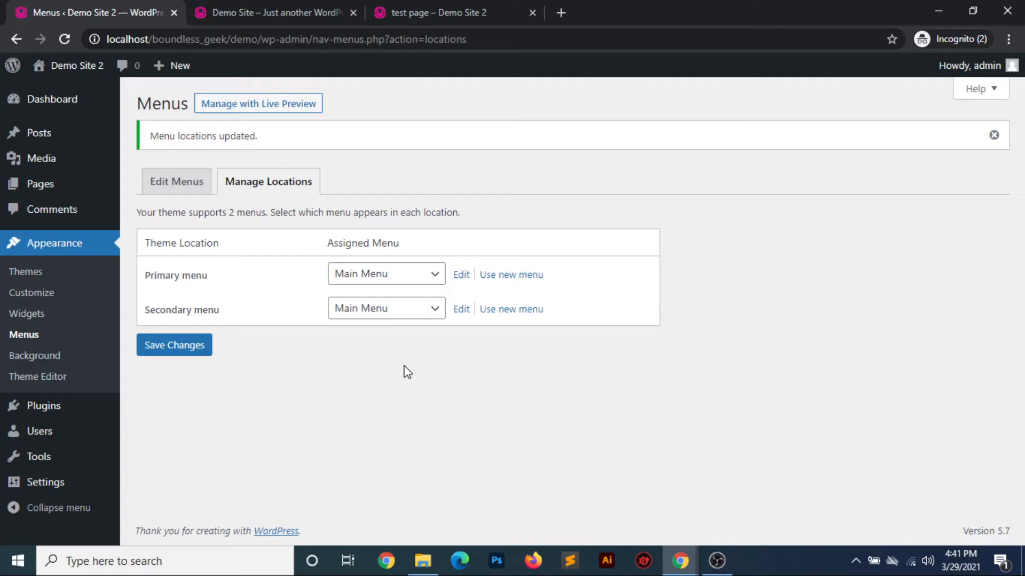
pyautogui.click(184, 187)
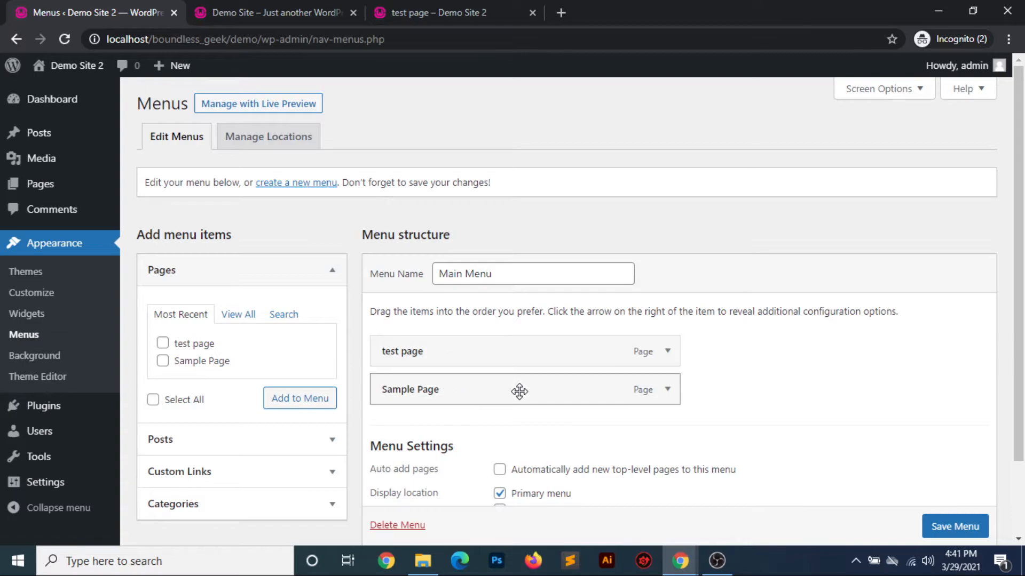
pyautogui.scroll(-2, 519, 391)
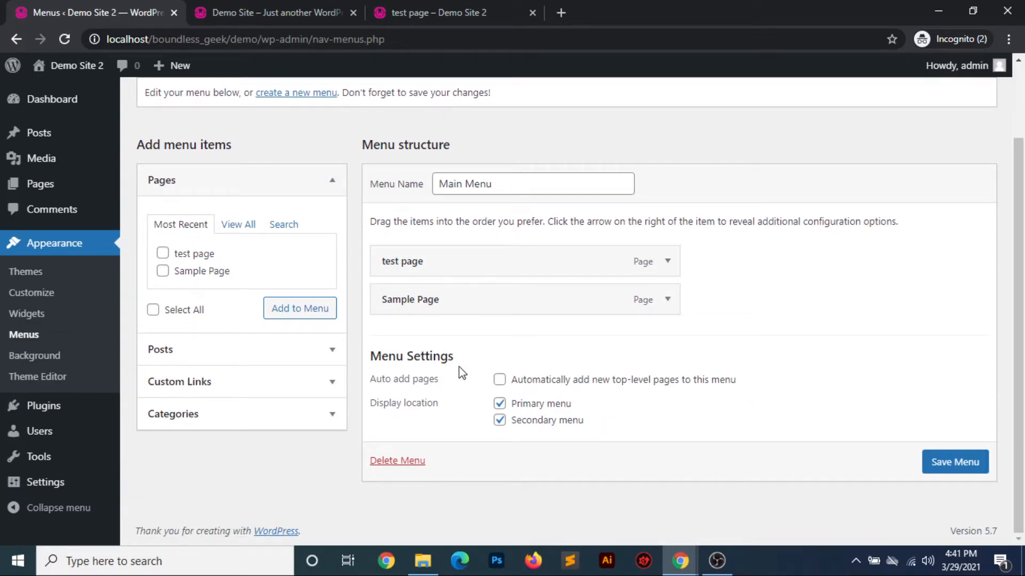
pyautogui.click(333, 352)
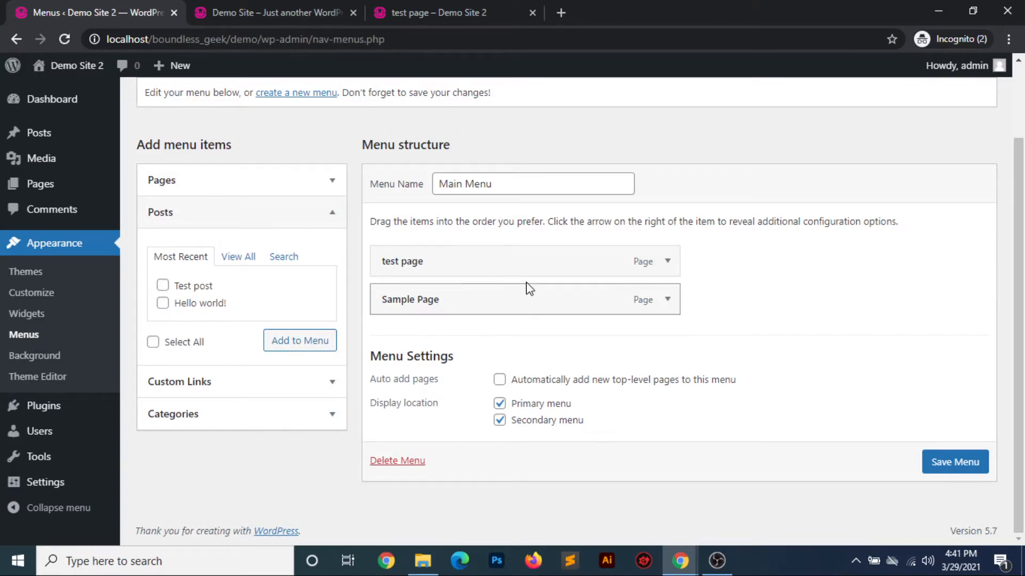
pyautogui.click(322, 388)
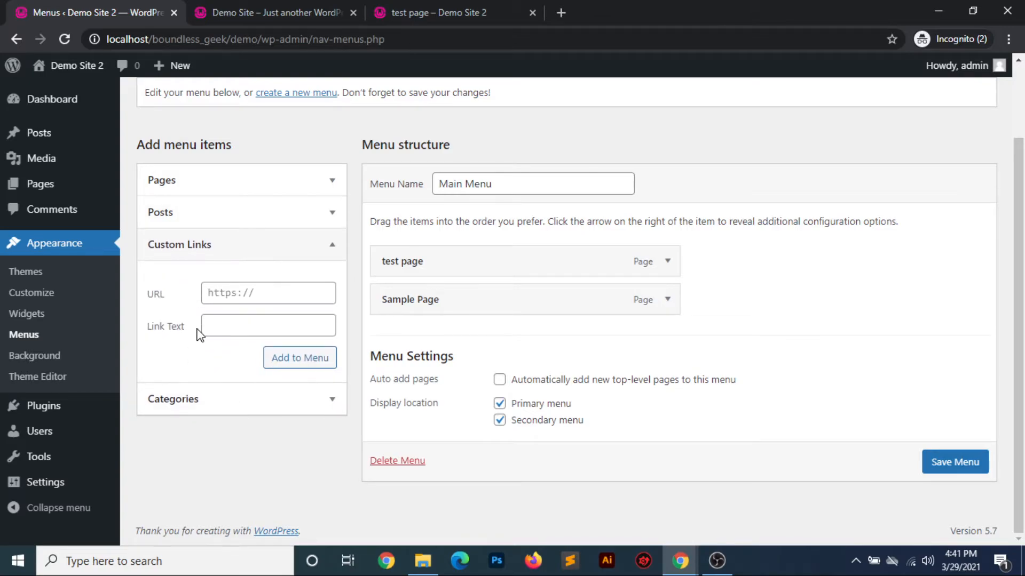
pyautogui.click(258, 296)
pyautogui.write('htt')
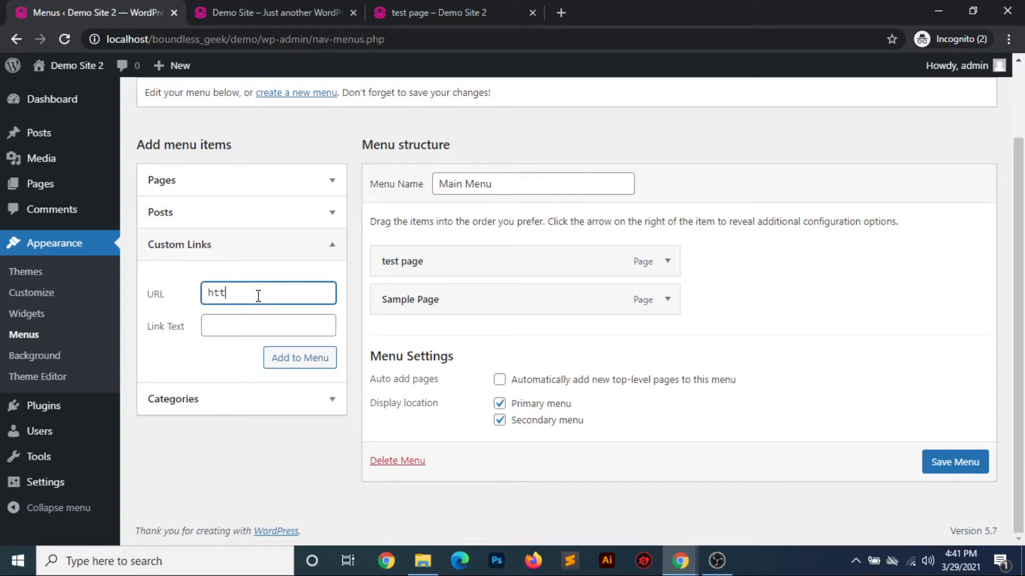
pyautogui.write('ps://google.com')
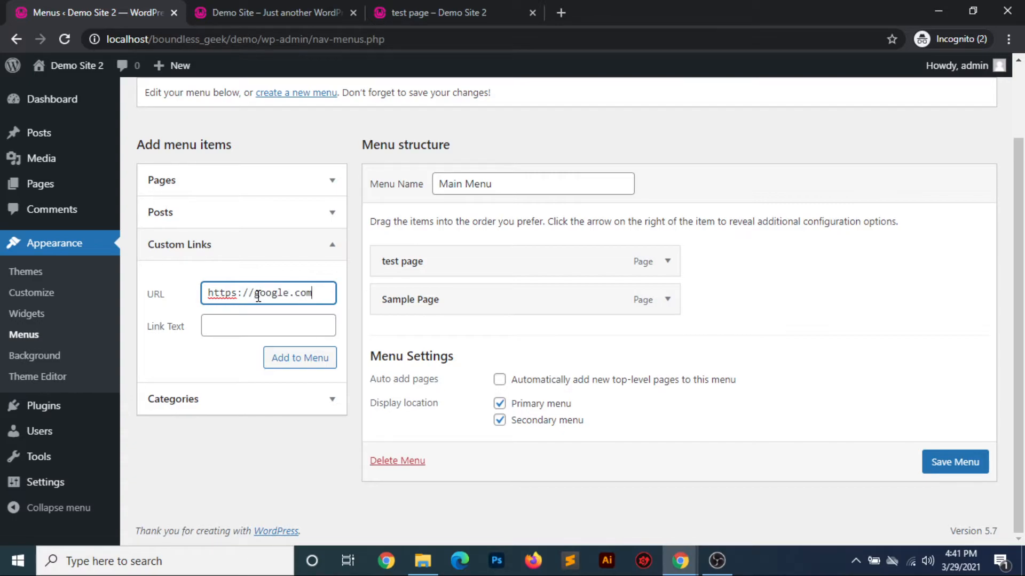
pyautogui.click(229, 327)
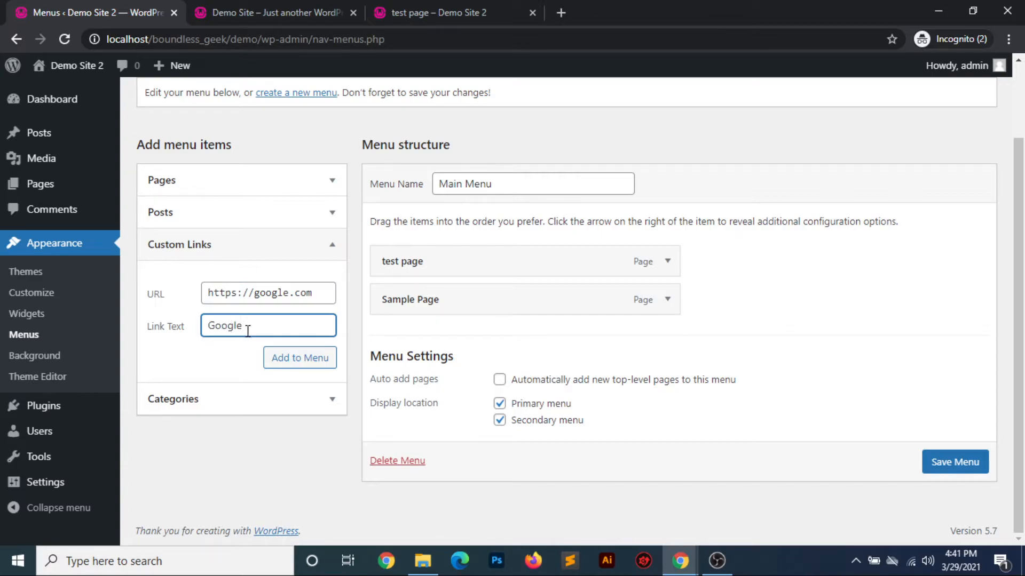
pyautogui.click(275, 356)
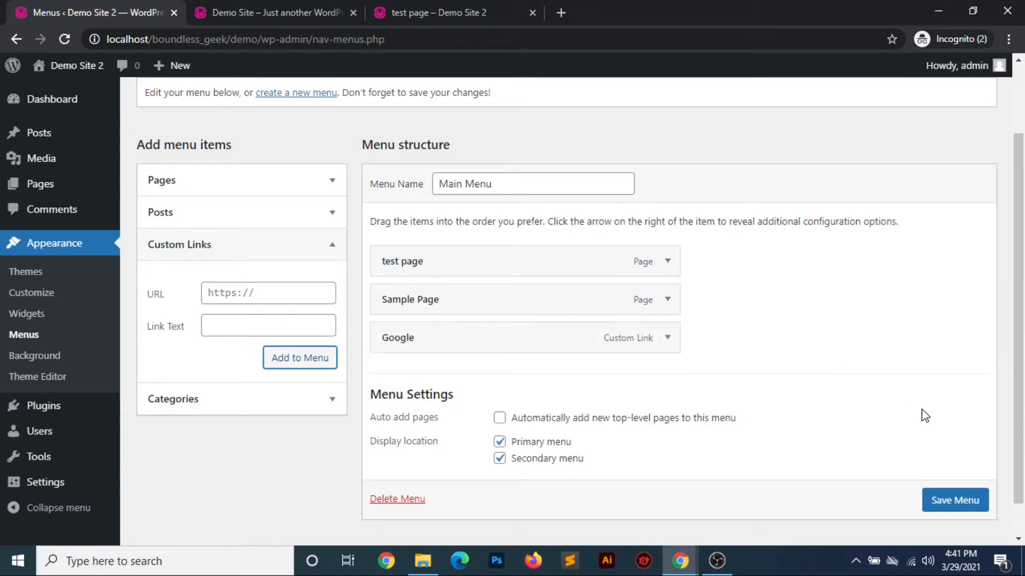
pyautogui.scroll(-1, 942, 504)
pyautogui.click(961, 487)
# Reload test page on the live site, try the Google link in the header navigation, and return to test page
pyautogui.click(439, 8)
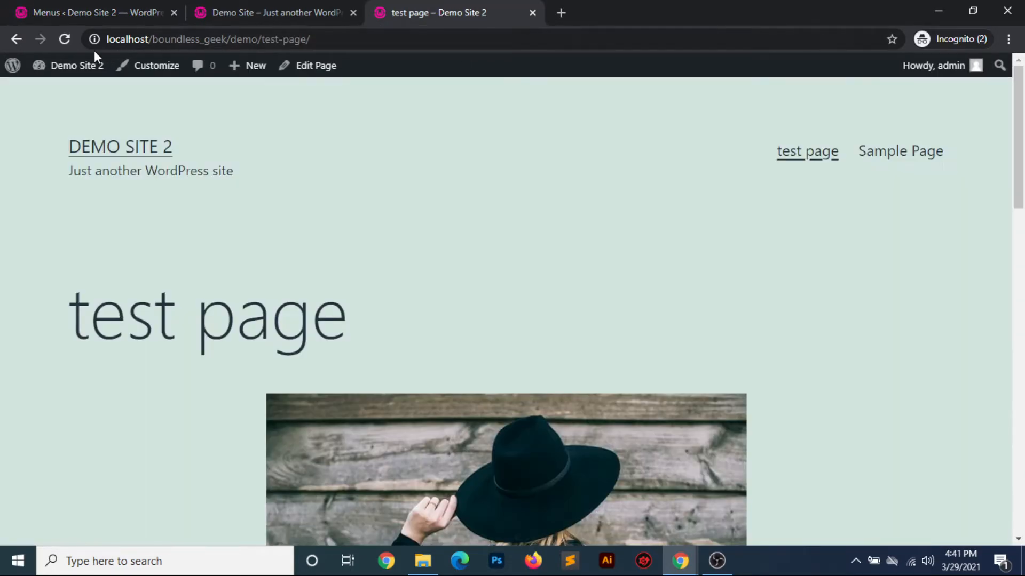
pyautogui.click(63, 40)
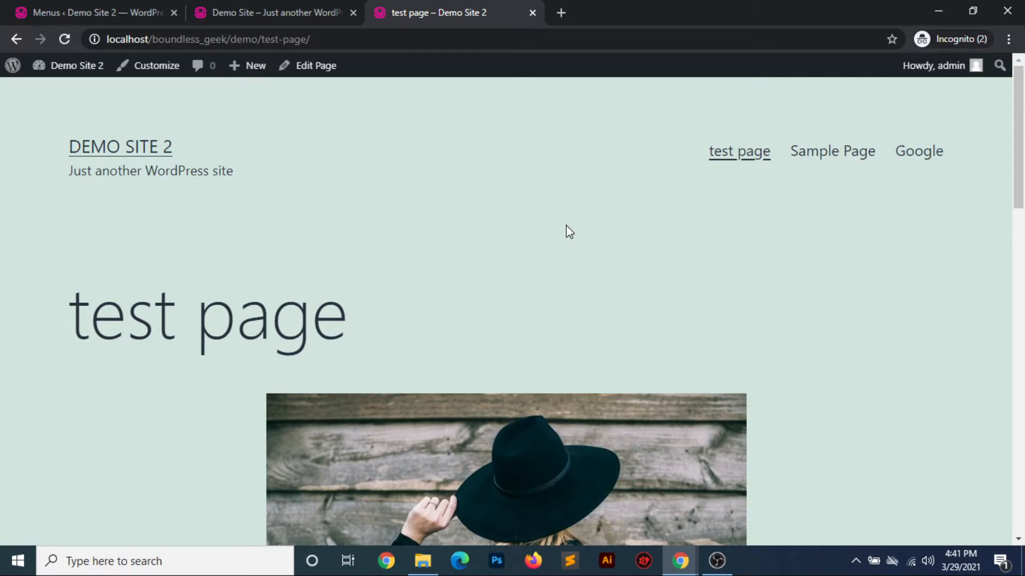
pyautogui.click(929, 156)
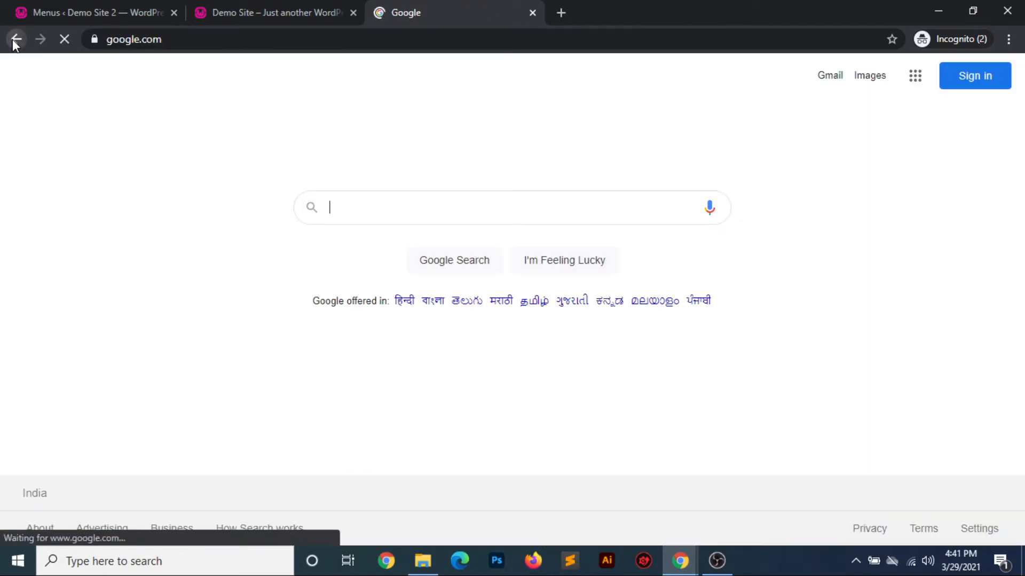
pyautogui.click(13, 41)
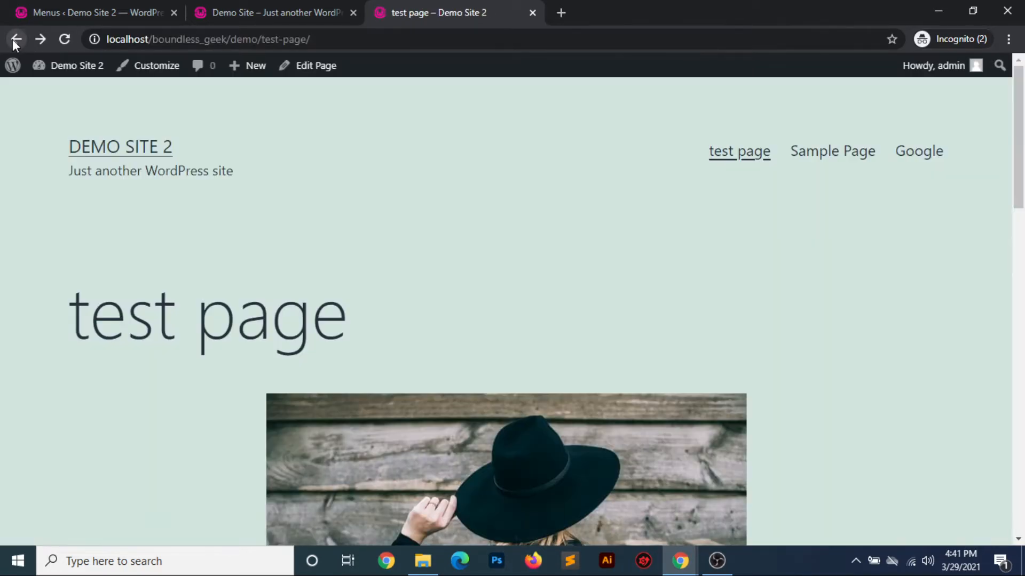
# Back on the Menus page, add the category "Test category" to Main Menu and save the menu
pyautogui.click(76, 8)
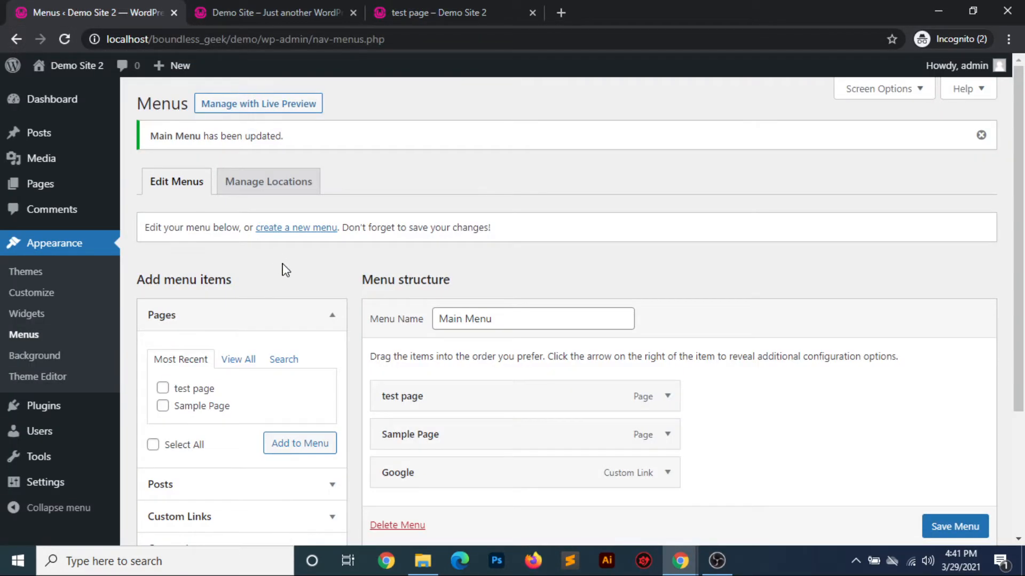
pyautogui.scroll(-3, 341, 426)
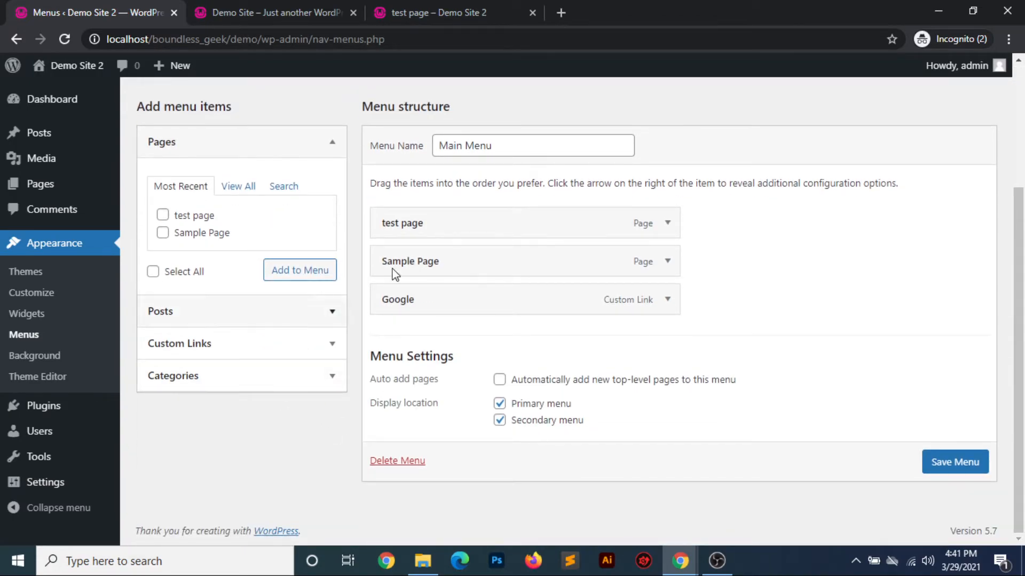
pyautogui.click(332, 377)
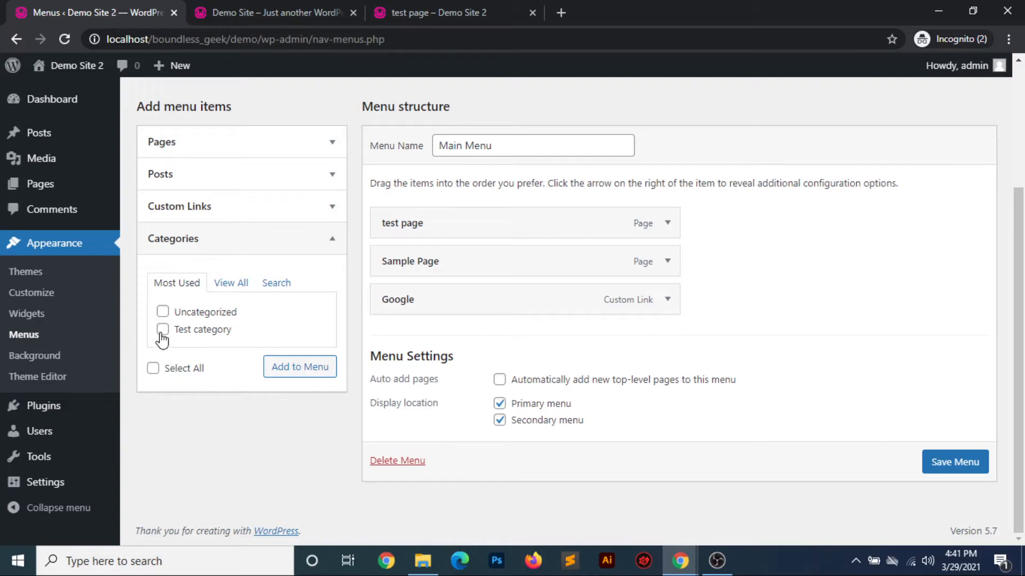
pyautogui.click(283, 367)
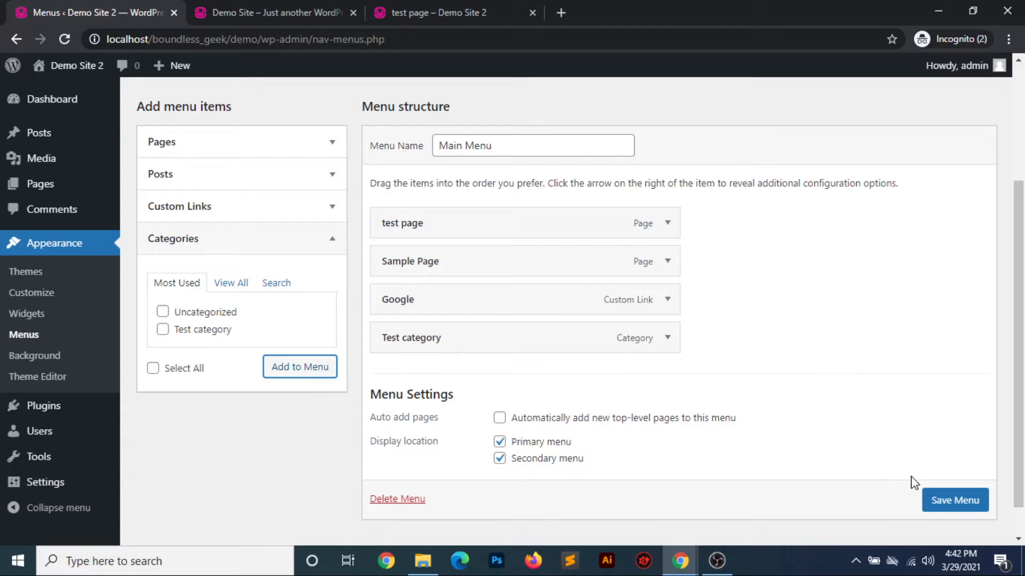
pyautogui.scroll(-1, 951, 501)
pyautogui.click(951, 483)
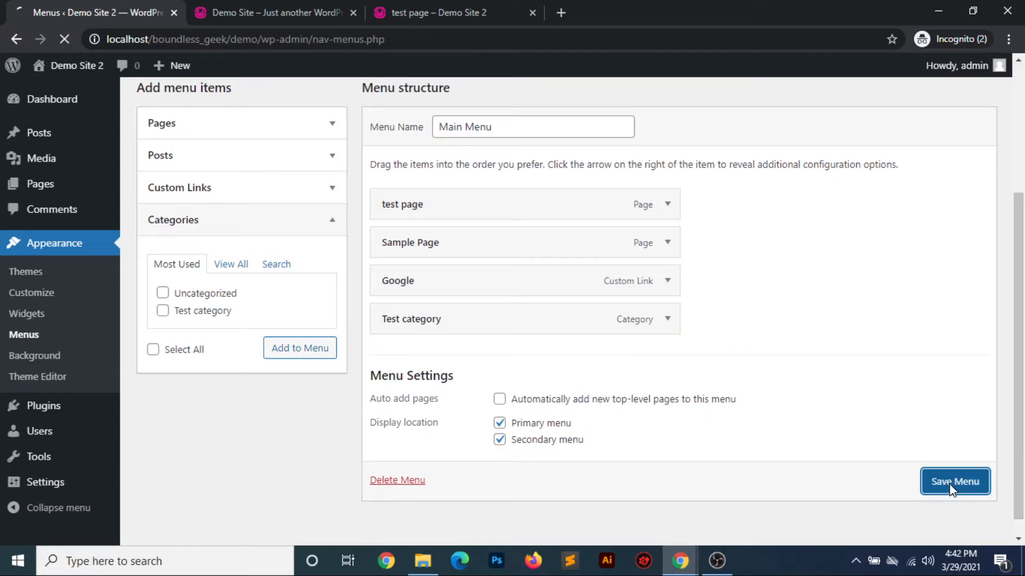
# On the live site, open "Test category" from the header navigation and look through the posts listed on the category page
pyautogui.click(424, 12)
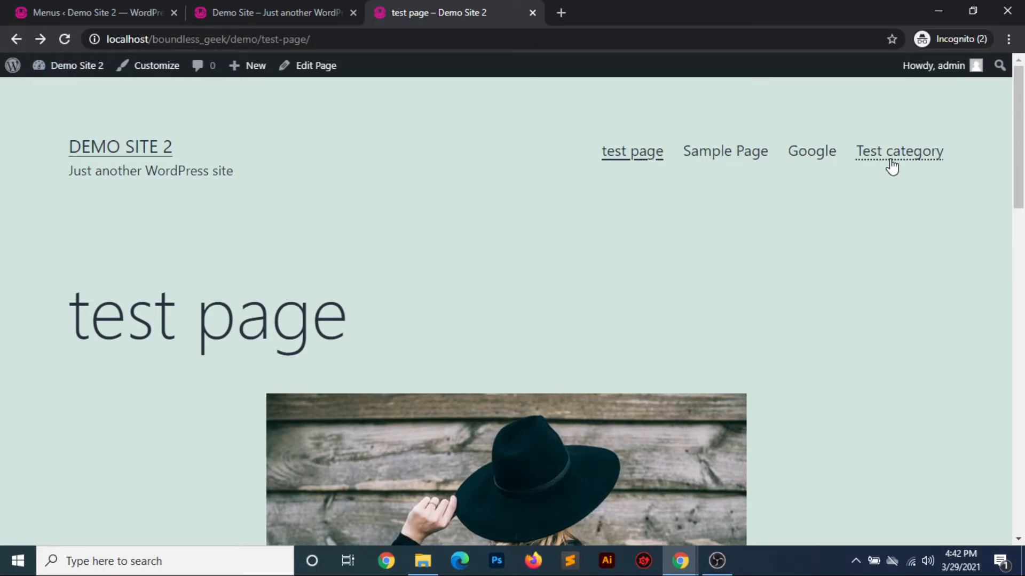
pyautogui.click(915, 154)
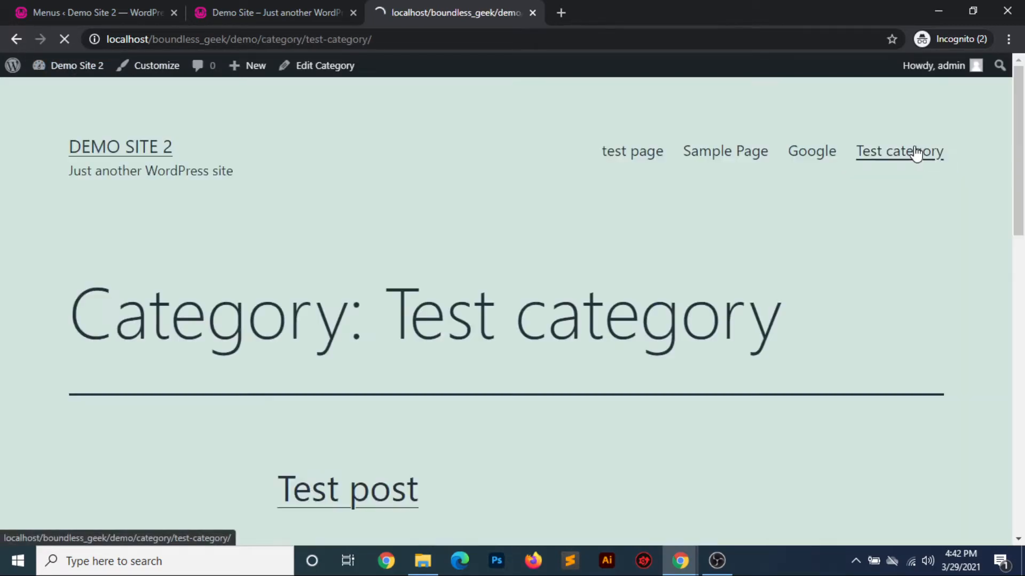
pyautogui.scroll(-2, 521, 213)
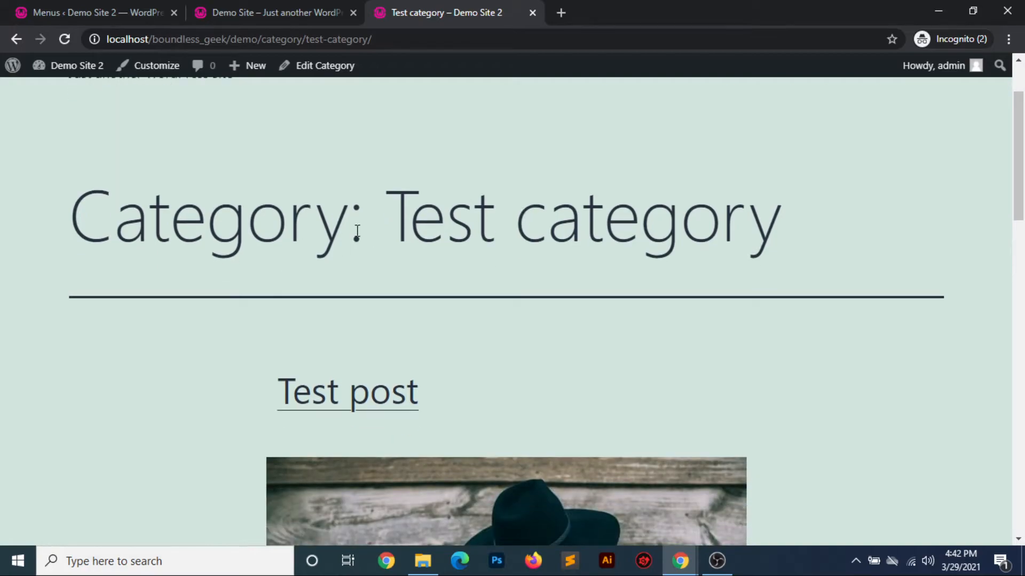
pyautogui.scroll(-12, 455, 342)
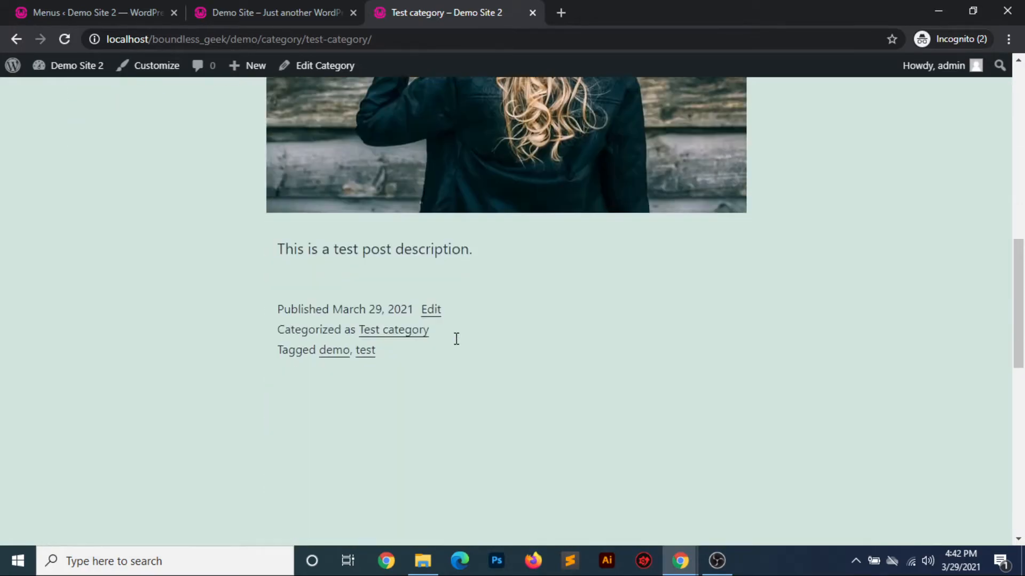
pyautogui.scroll(14, 456, 338)
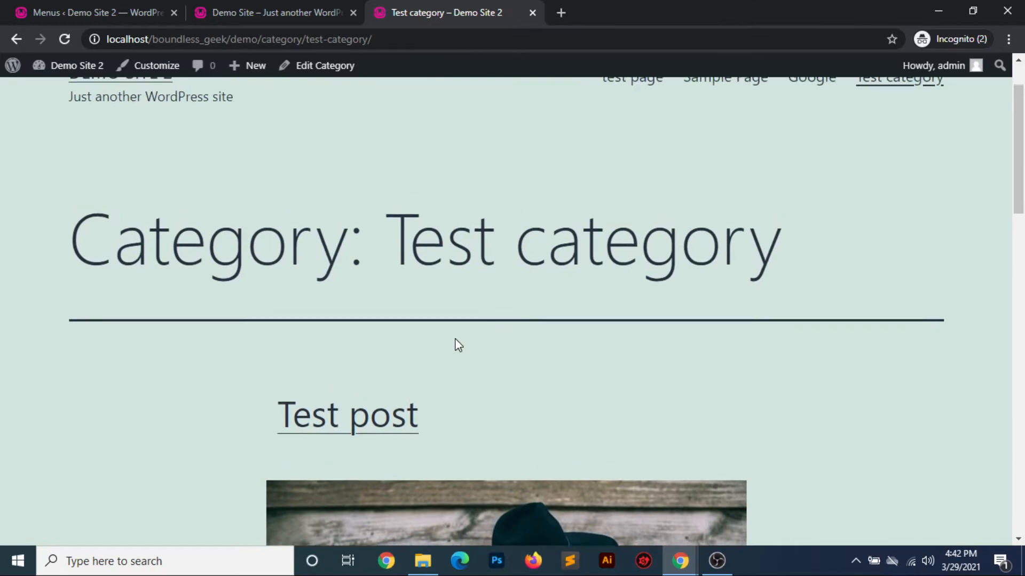
pyautogui.scroll(-10, 455, 339)
pyautogui.scroll(4, 455, 340)
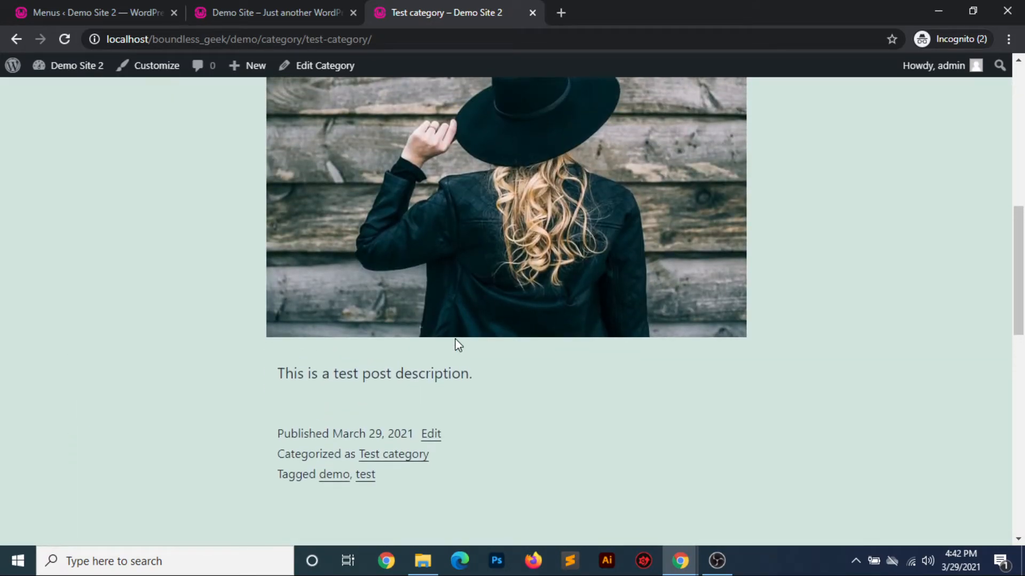
pyautogui.scroll(5, 456, 341)
# Back in the admin, view the Background Image settings in the Customizer, and return to the Menus page
pyautogui.click(131, 13)
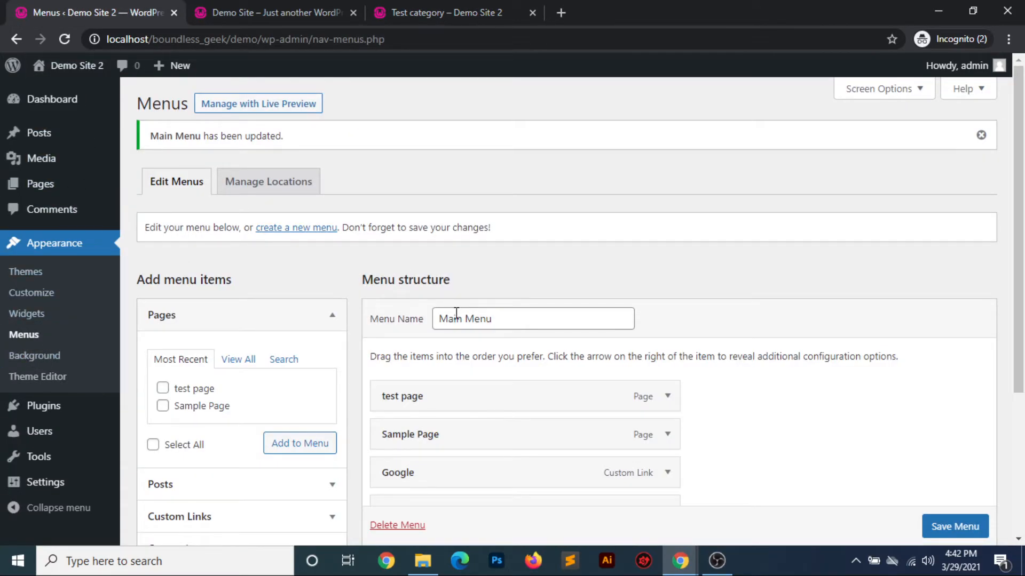
pyautogui.scroll(-2, 579, 384)
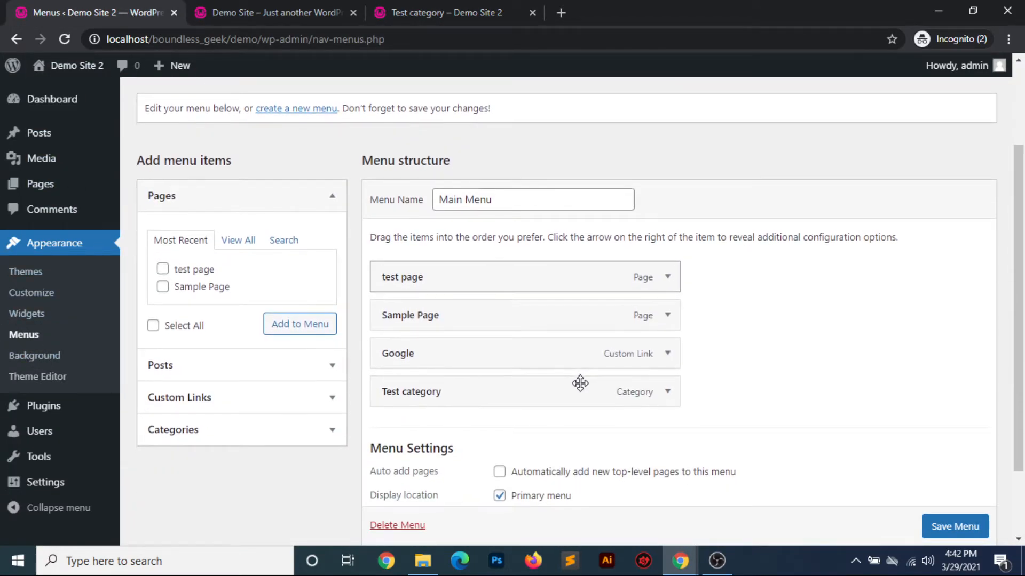
pyautogui.scroll(-2, 581, 384)
pyautogui.scroll(3, 422, 261)
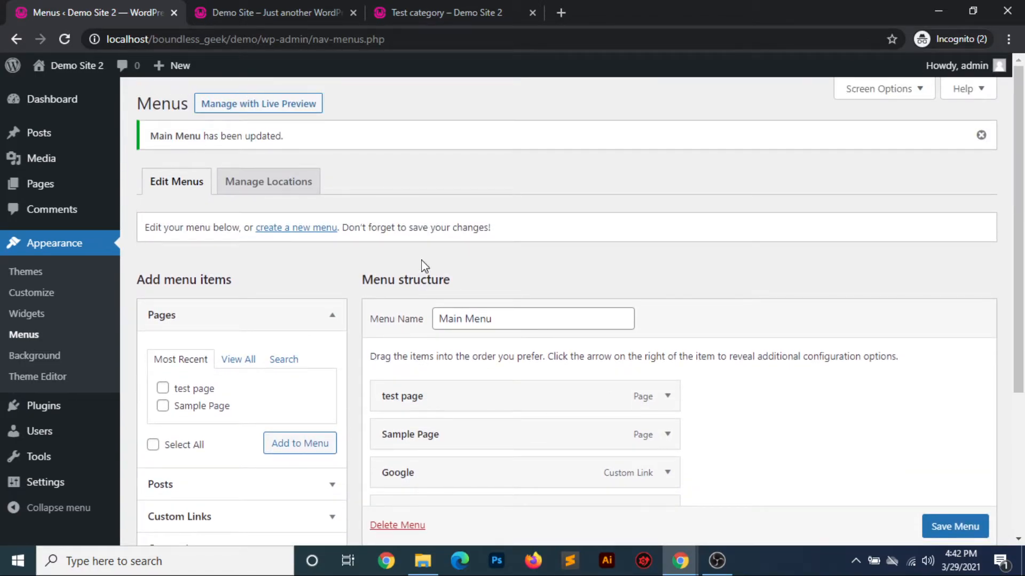
pyautogui.scroll(-2, 424, 266)
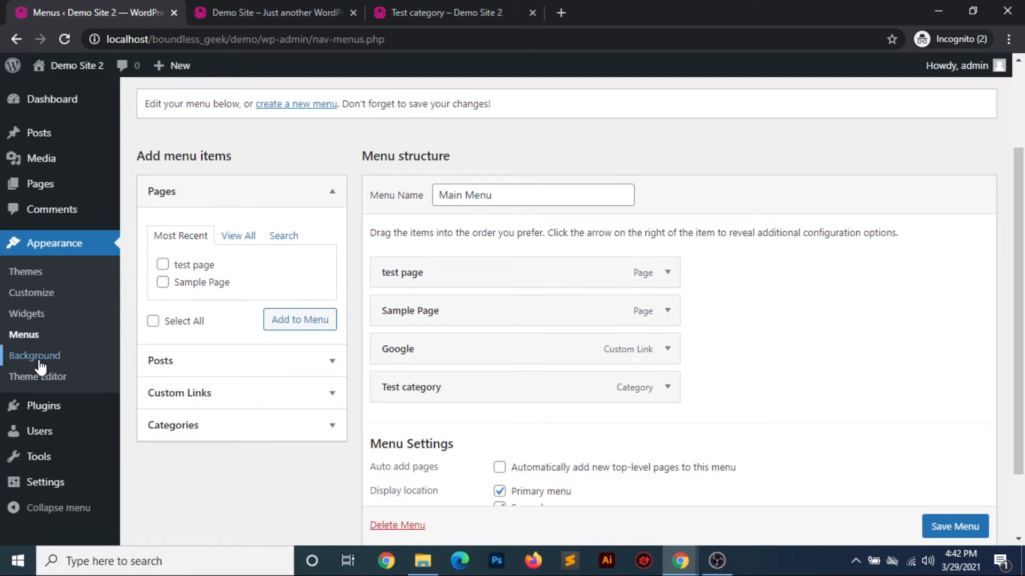
pyautogui.click(39, 365)
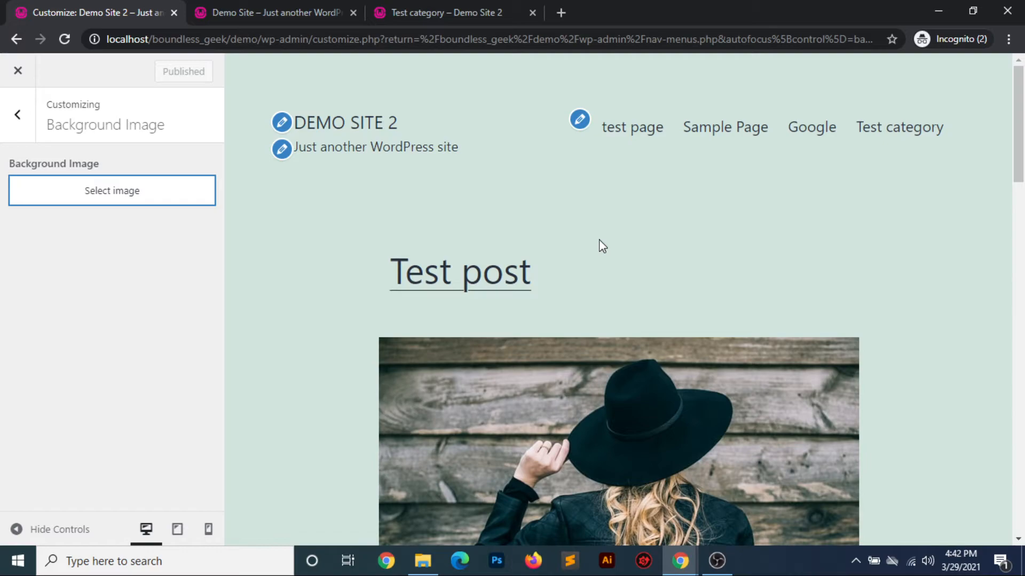
pyautogui.click(17, 113)
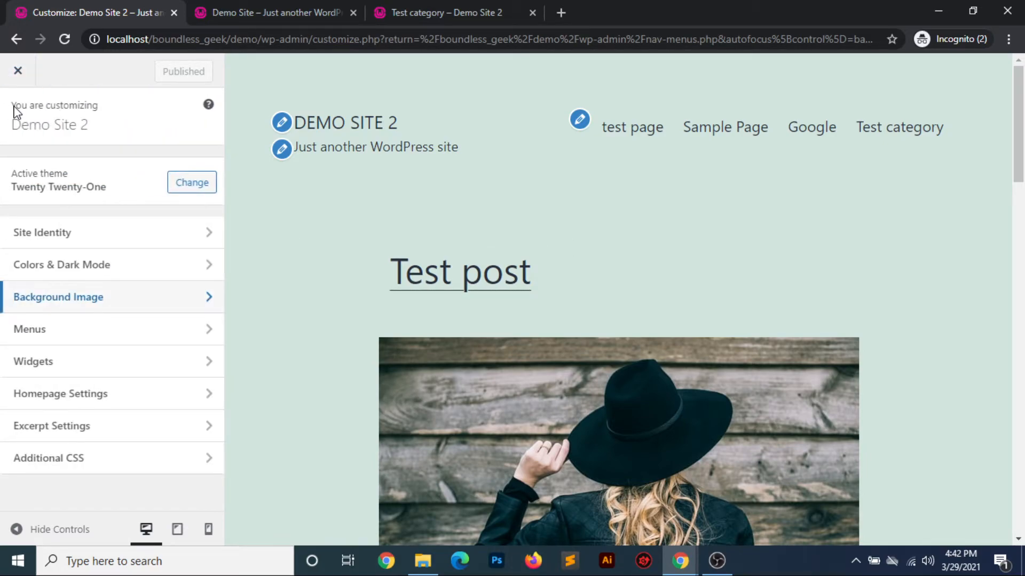
pyautogui.click(18, 71)
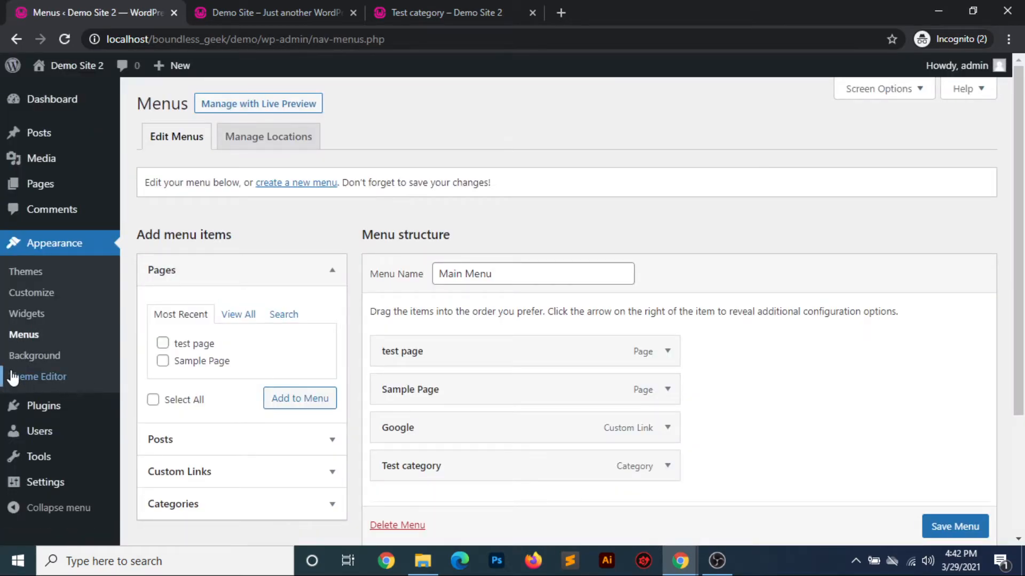
# Open the Theme Editor, accept the direct-editing warning, and look over the Twenty Twenty-One stylesheet and the list of theme files
pyautogui.click(36, 378)
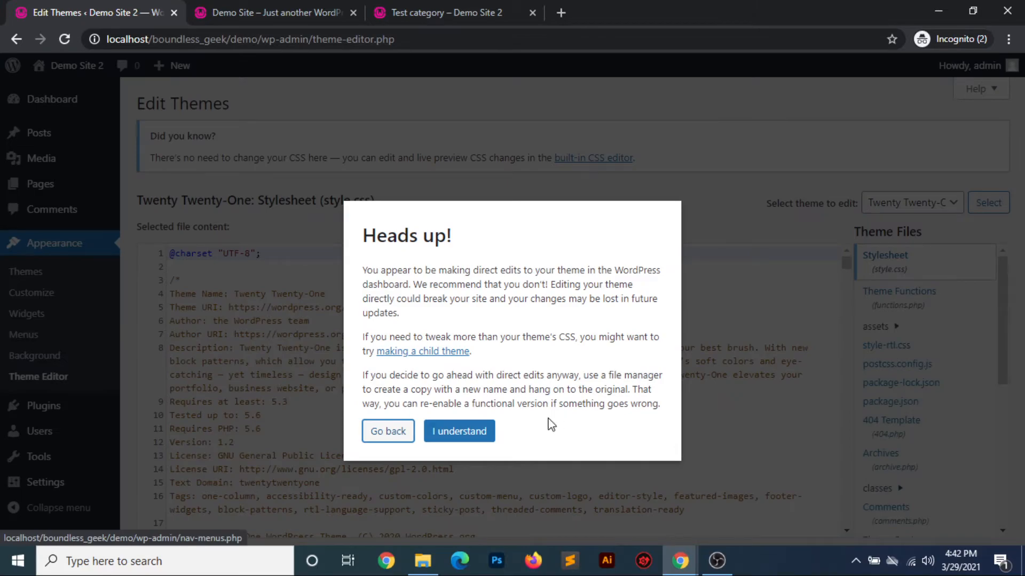
pyautogui.click(462, 432)
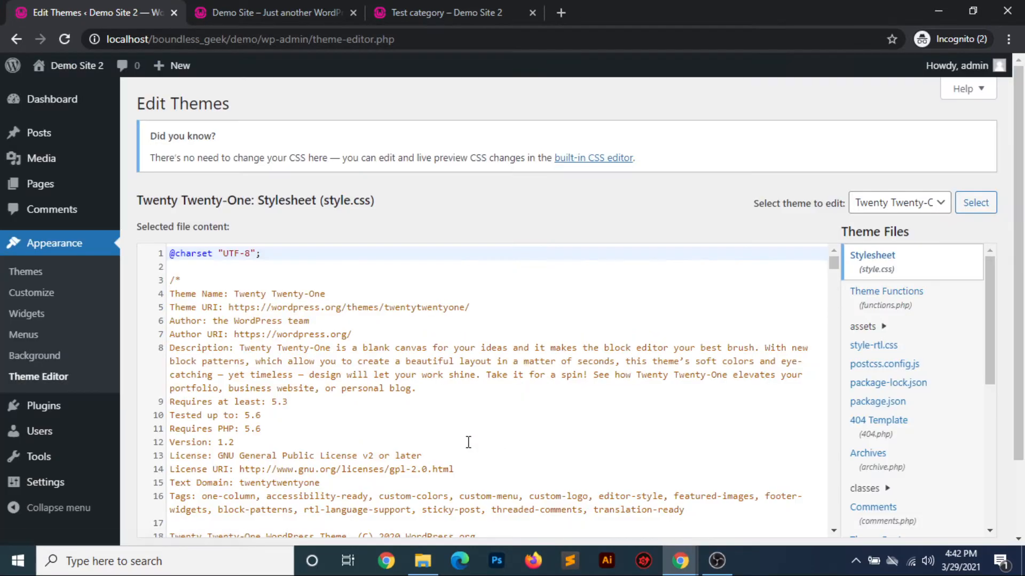
pyautogui.scroll(-2, 583, 384)
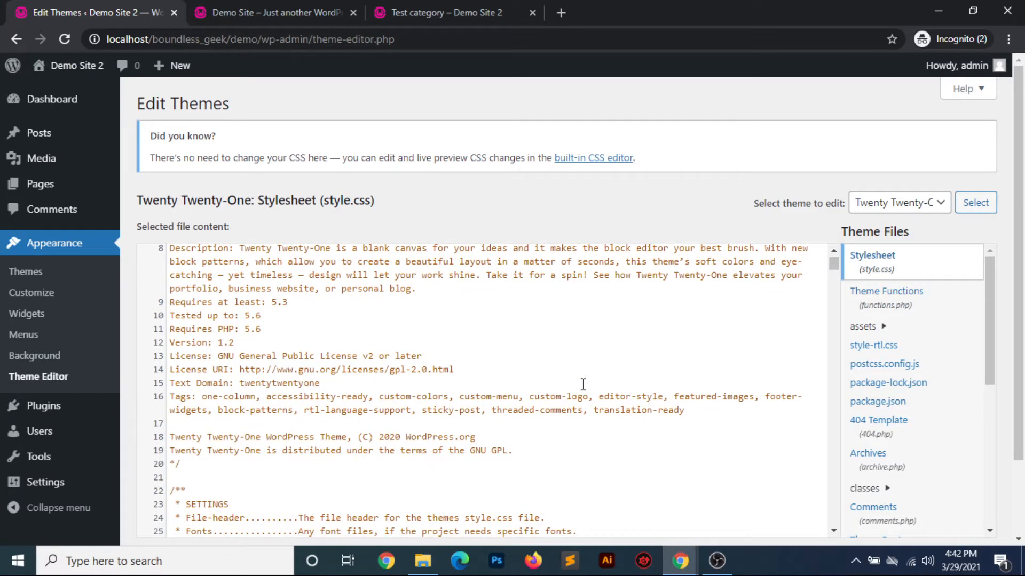
pyautogui.moveTo(990, 328); pyautogui.dragTo(979, 494)
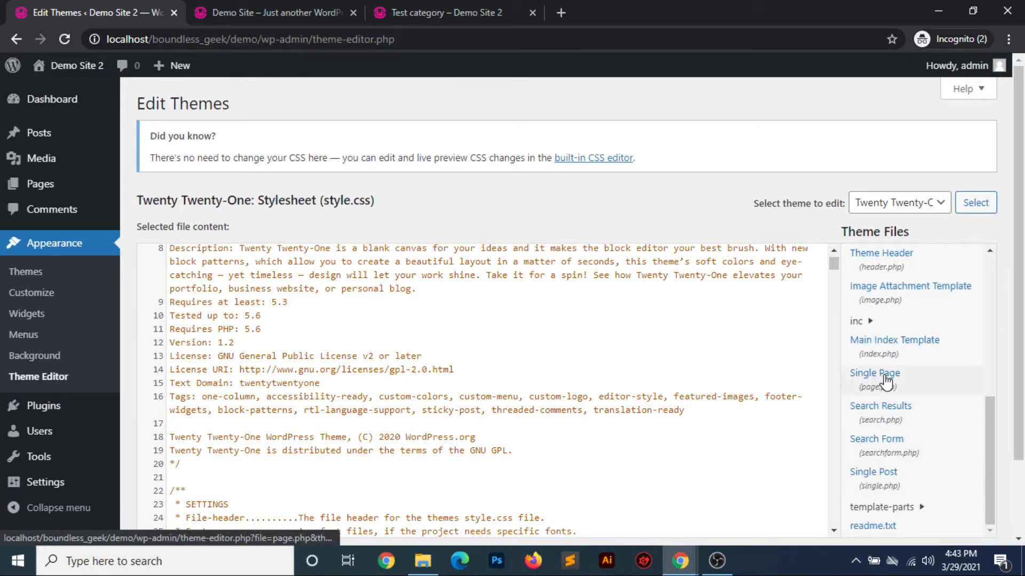
# Open the installed plugins list and view it filtered by Active, by Inactive, and with all plugins
pyautogui.click(574, 346)
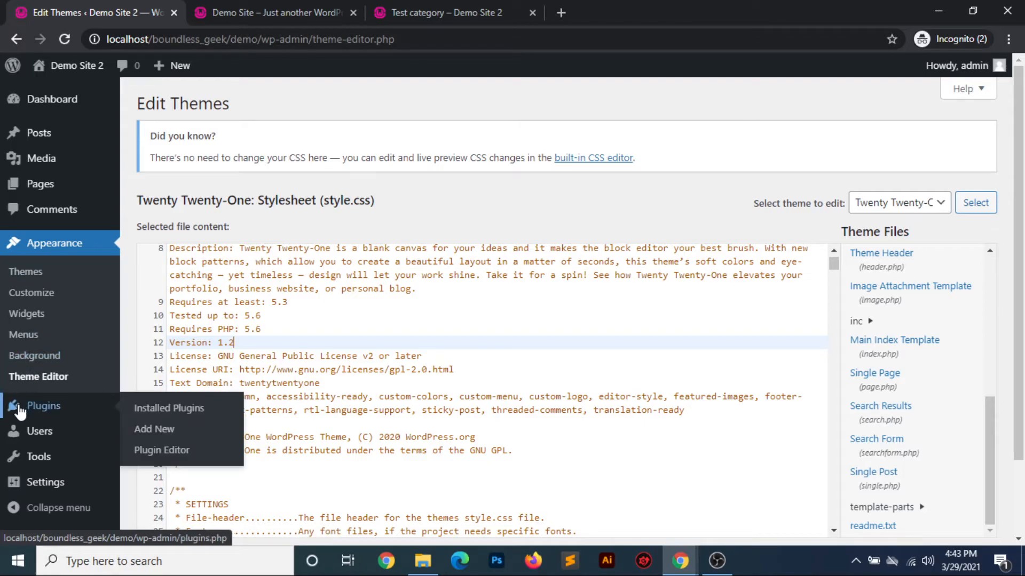
pyautogui.click(42, 410)
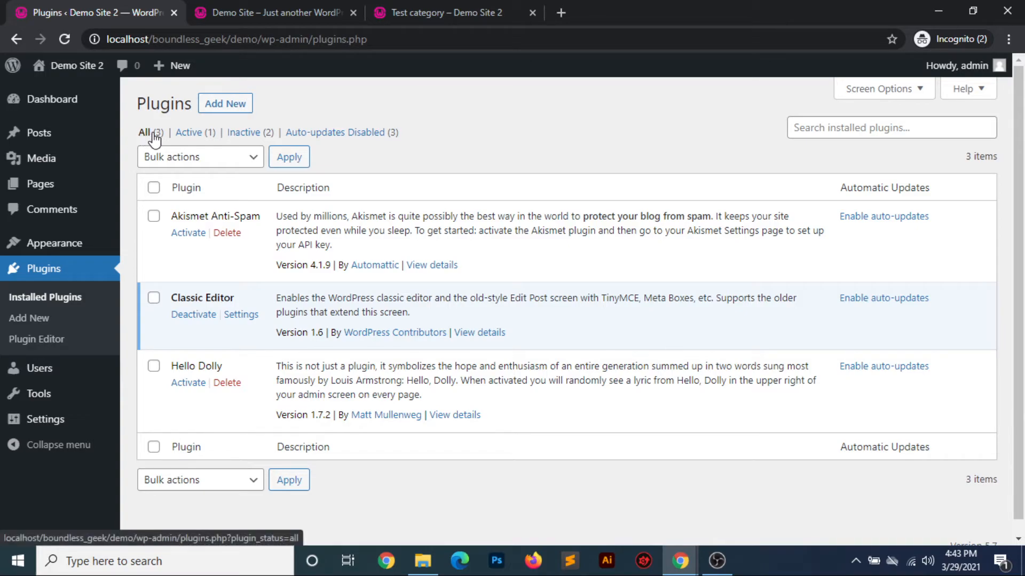
pyautogui.click(191, 139)
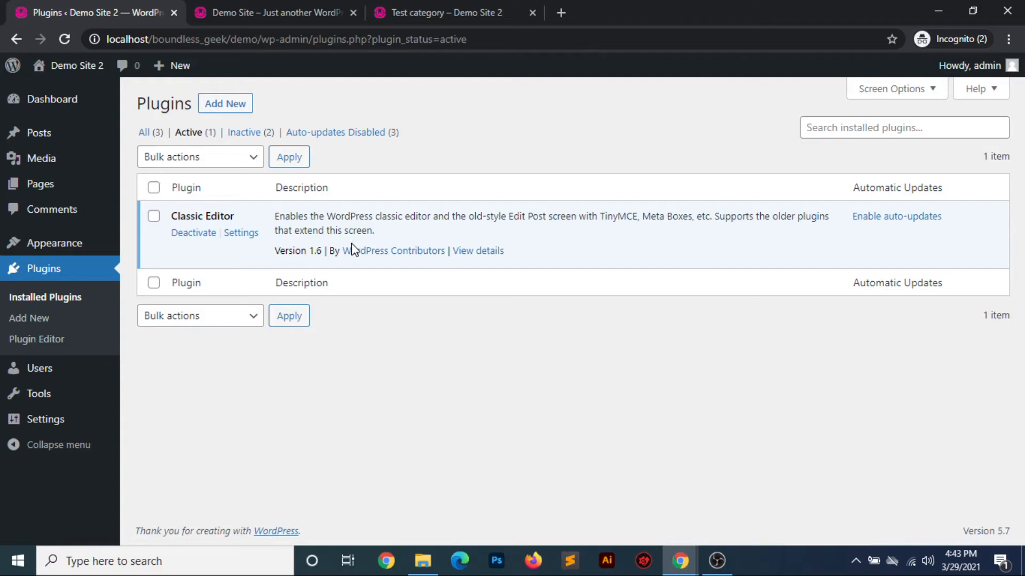
pyautogui.click(243, 134)
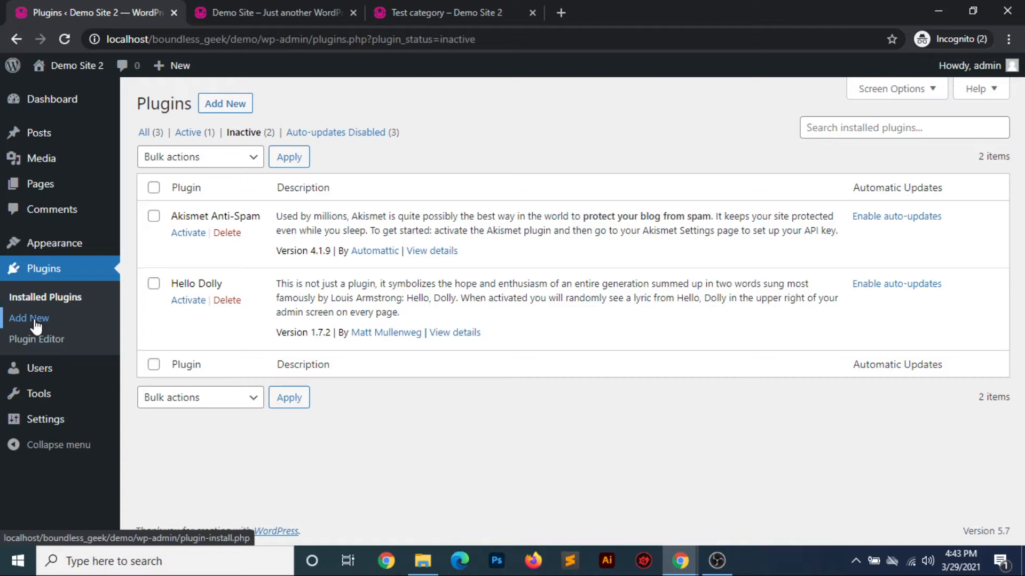
pyautogui.click(144, 134)
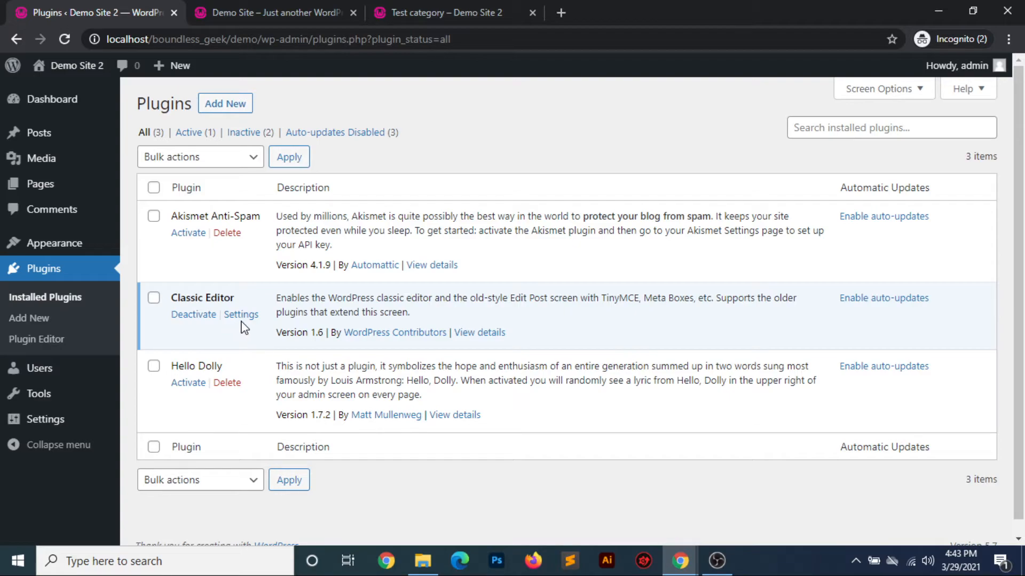
# Open the Plugin Editor, accept the direct-editing warning, and load the Classic Editor plugin's files
pyautogui.click(36, 339)
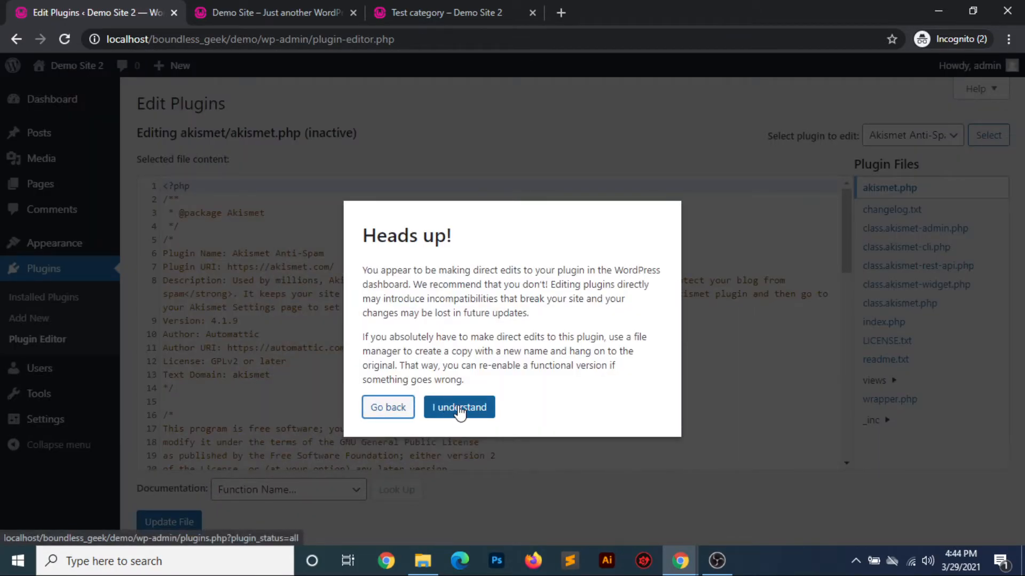
pyautogui.click(445, 408)
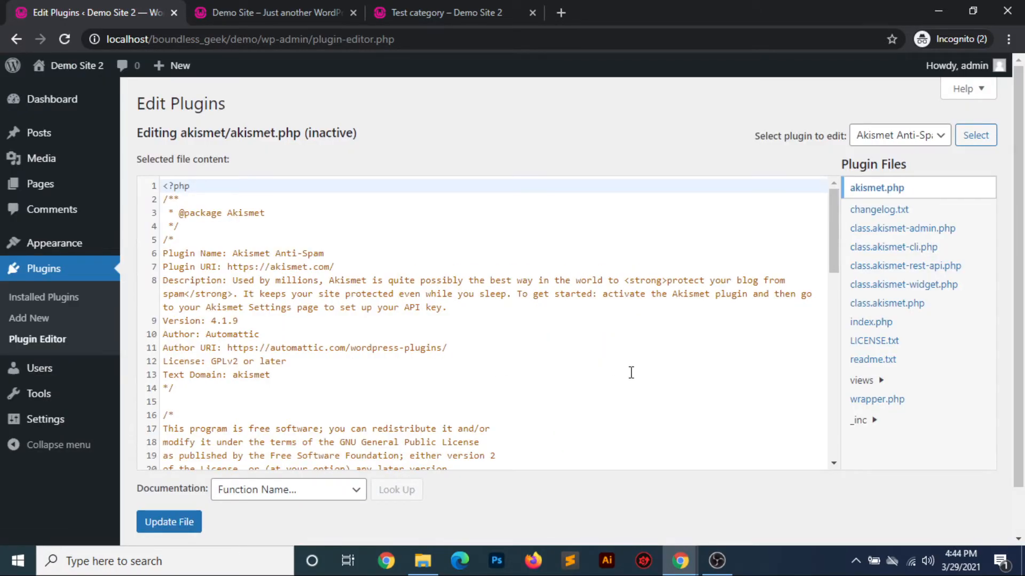
pyautogui.click(899, 139)
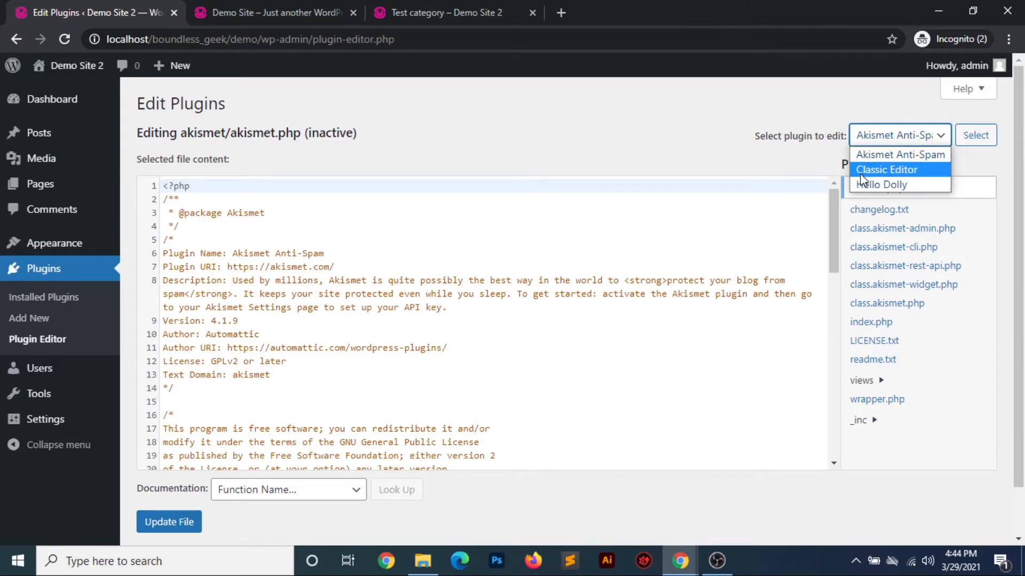
pyautogui.click(891, 174)
pyautogui.click(976, 136)
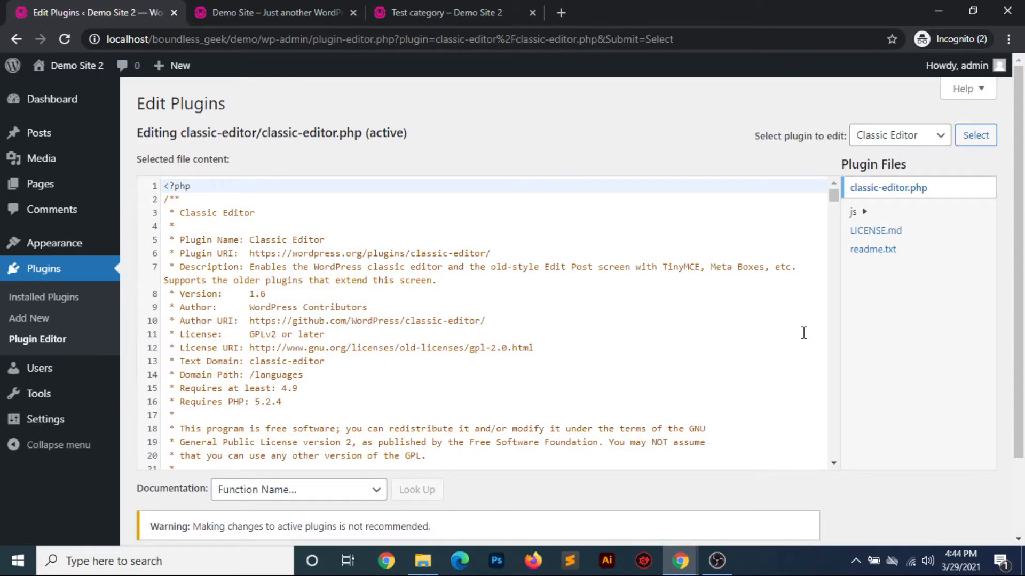
# Look through the code of classic-editor.php and the file update controls beneath it
pyautogui.scroll(-10, 561, 368)
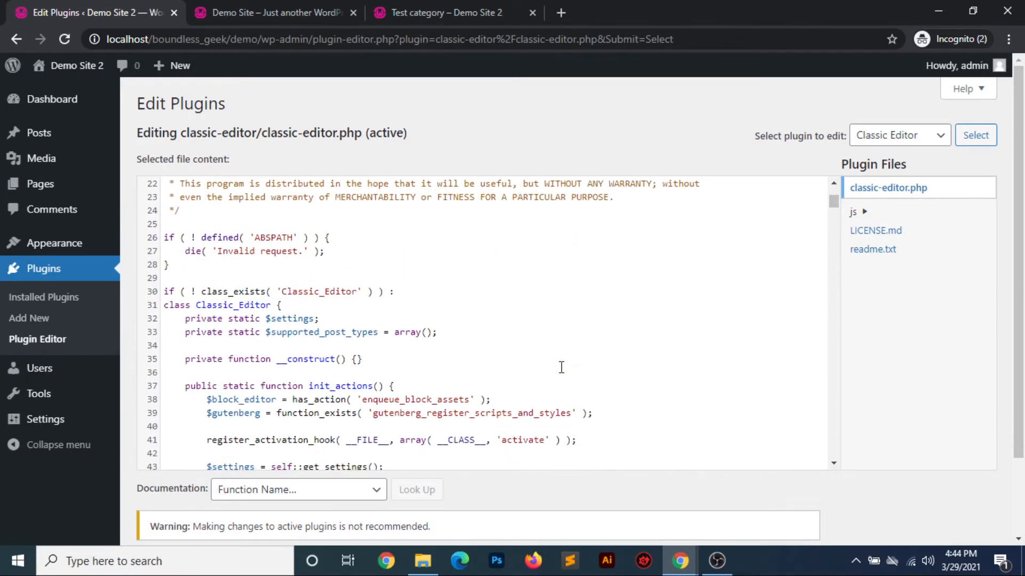
pyautogui.scroll(-14, 562, 368)
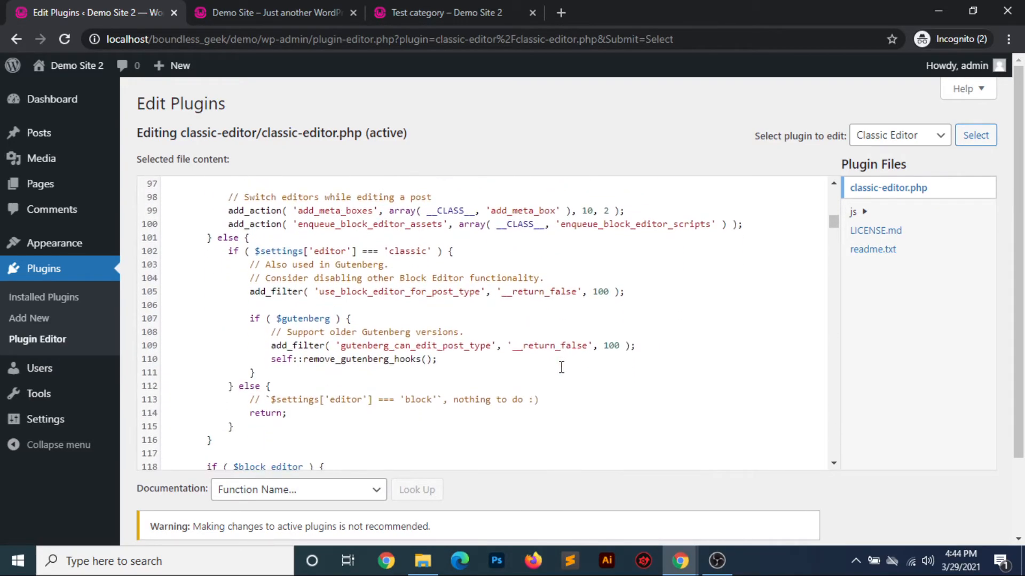
pyautogui.scroll(-2, 1022, 282)
pyautogui.click(459, 367)
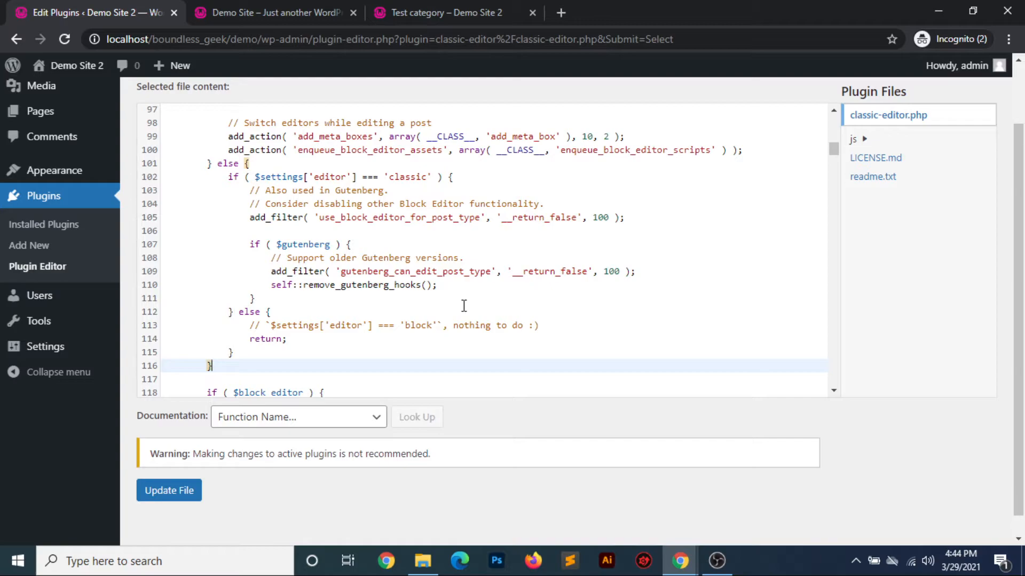
pyautogui.scroll(4, 464, 305)
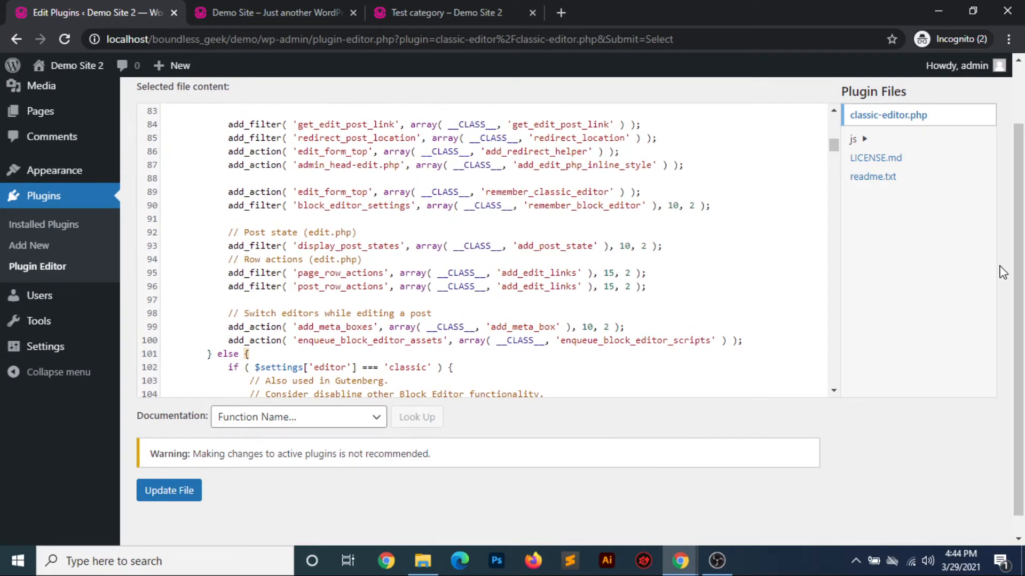
pyautogui.scroll(2, 1022, 186)
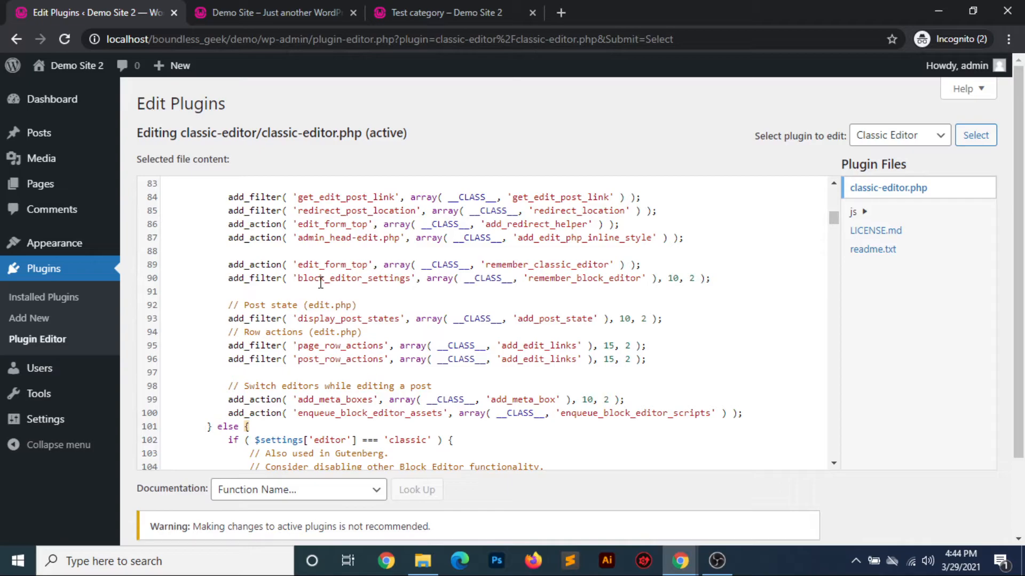
# Open the list of all users and examine the existing account's details, highlighting its role
pyautogui.moveTo(37, 373)
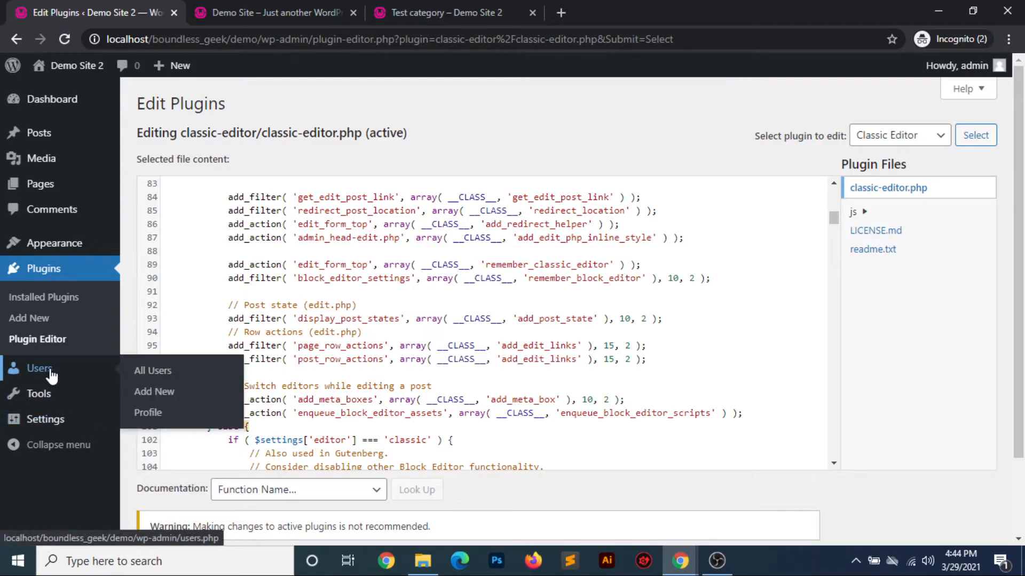
pyautogui.click(140, 372)
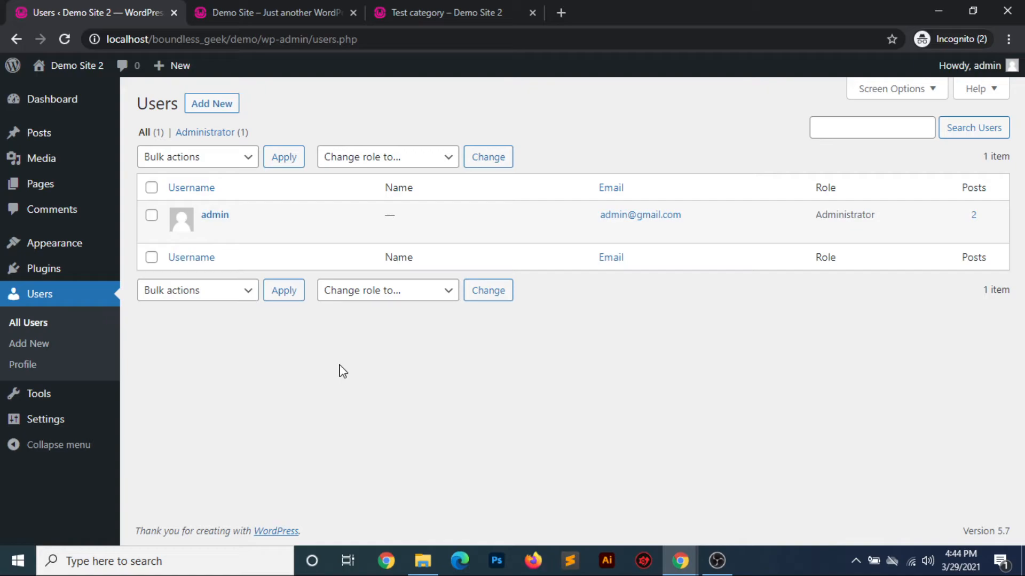
pyautogui.moveTo(233, 229)
pyautogui.moveTo(815, 216)
pyautogui.mouseDown()
pyautogui.moveTo(876, 215)
pyautogui.moveTo(819, 209)
pyautogui.mouseUp()
pyautogui.click(877, 218)
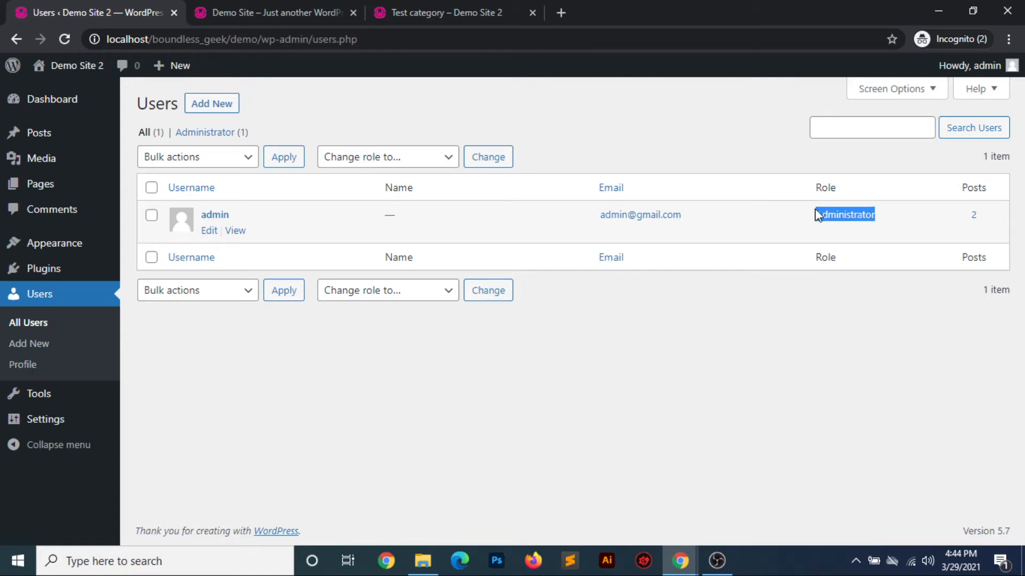
pyautogui.click(762, 344)
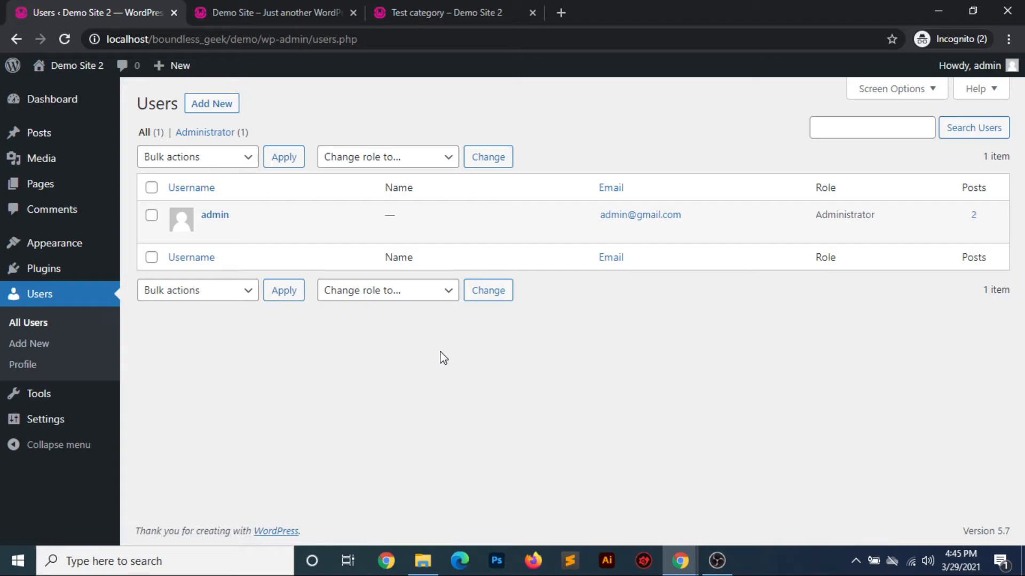
# Review the bulk actions, the role-change options and the user search field on the Users page
pyautogui.click(208, 157)
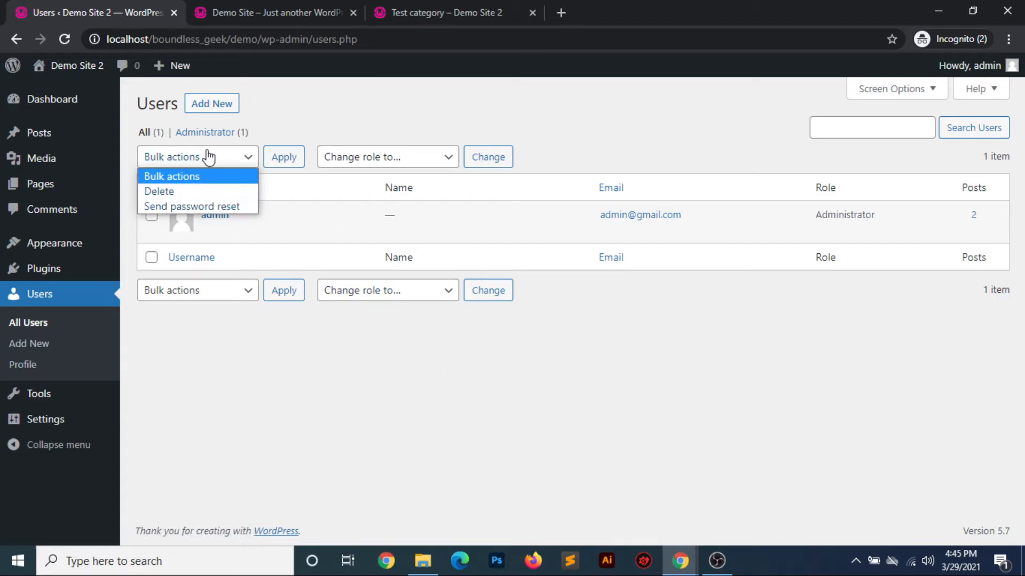
pyautogui.click(399, 157)
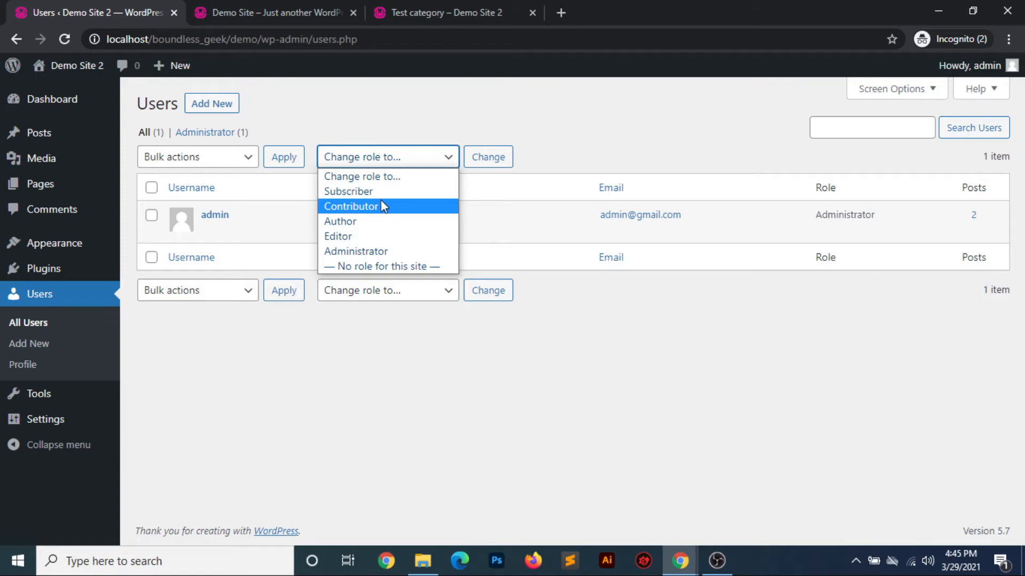
pyautogui.click(601, 109)
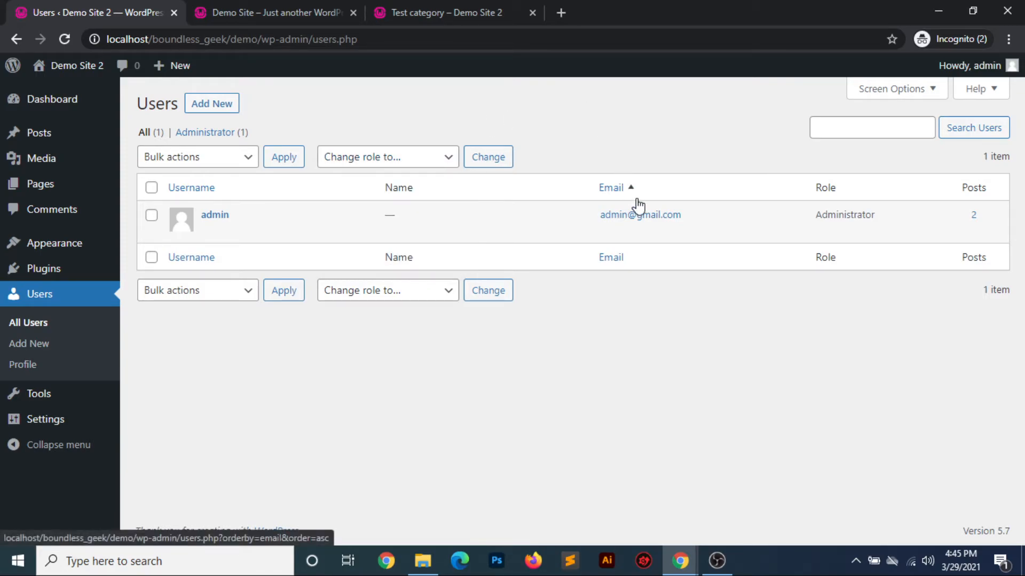
pyautogui.click(851, 122)
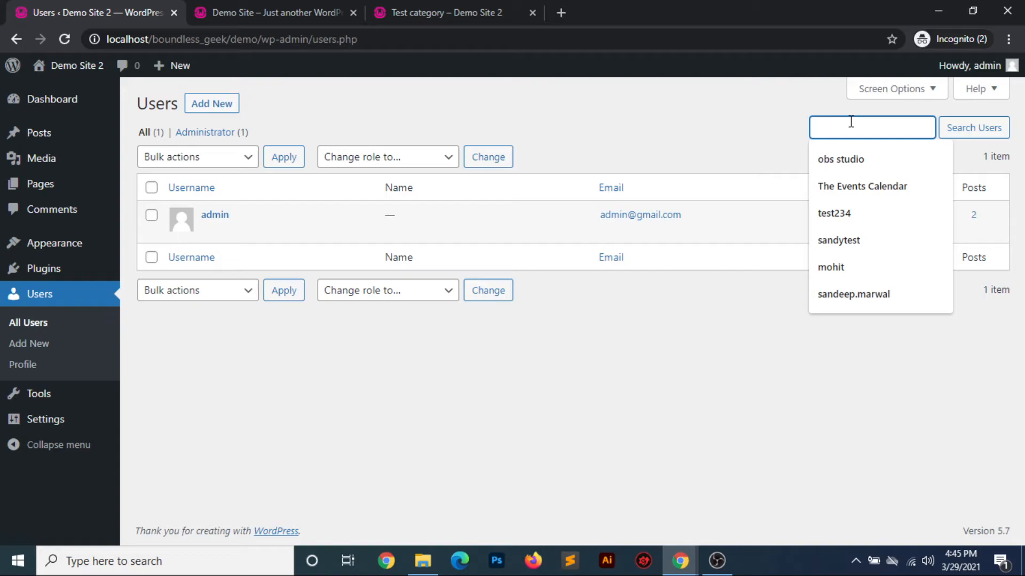
pyautogui.click(593, 420)
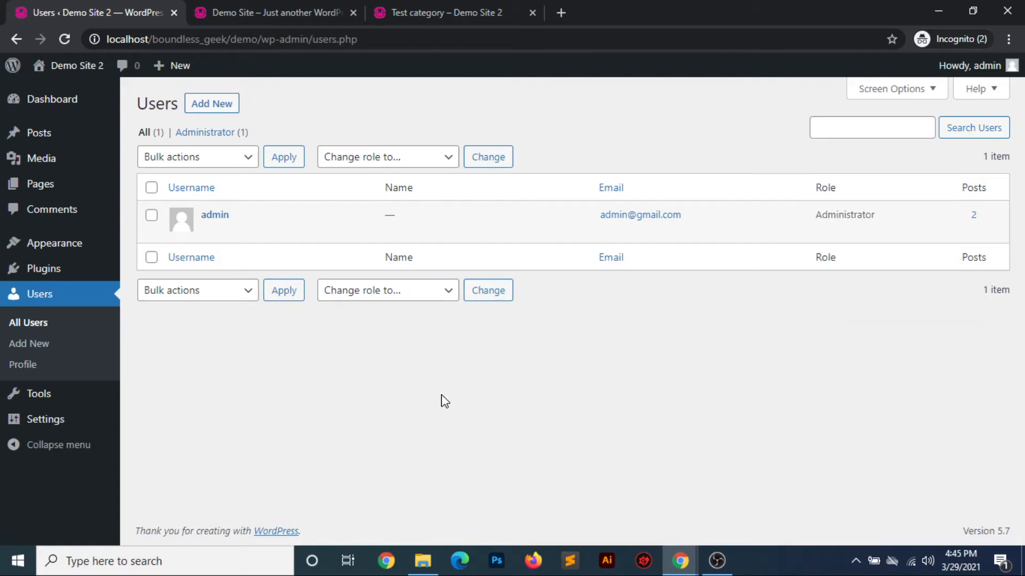
# Start adding a new user with the username "testuser" and fill in the user's email address
pyautogui.click(219, 104)
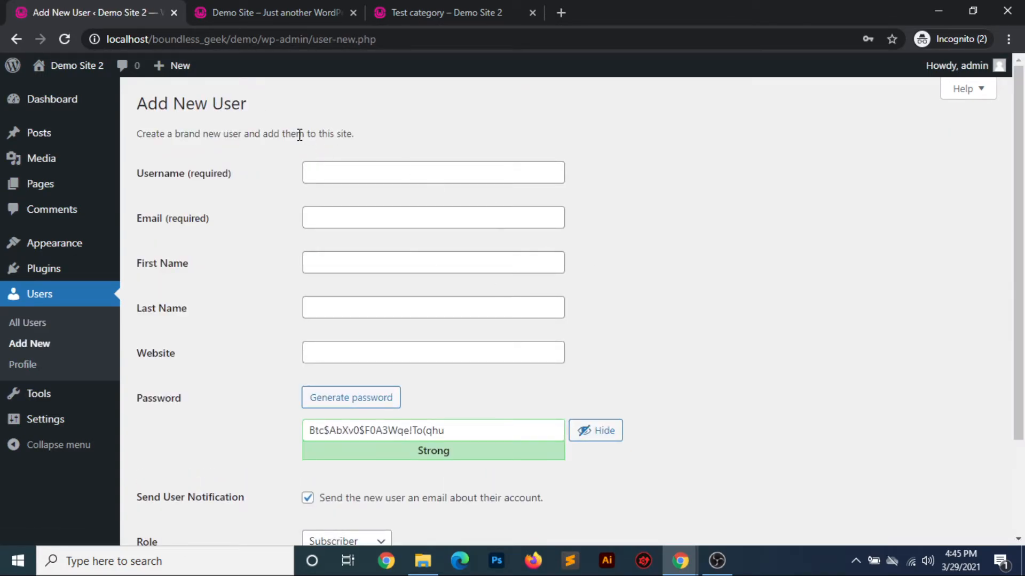
pyautogui.click(338, 164)
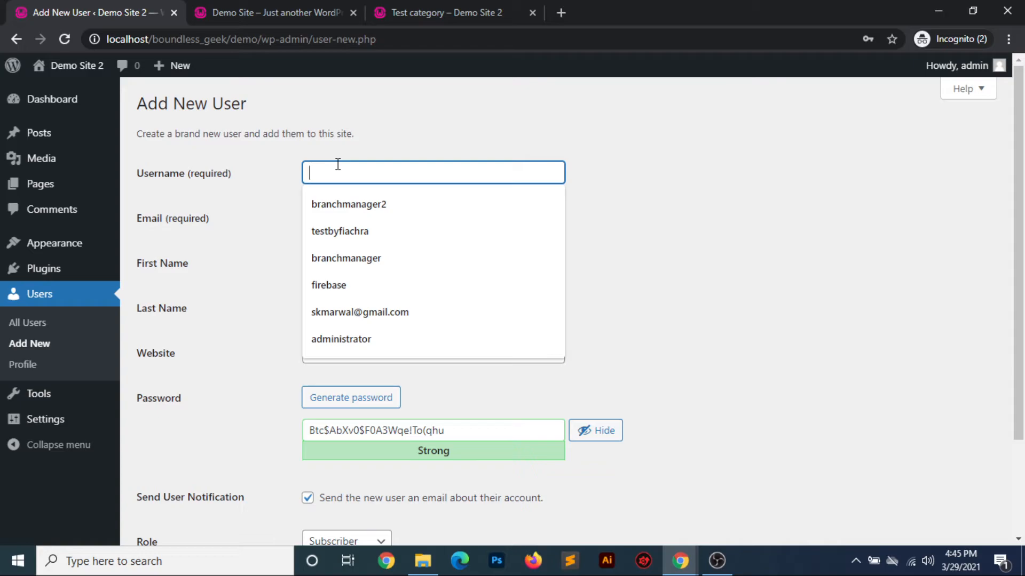
pyautogui.write('testu')
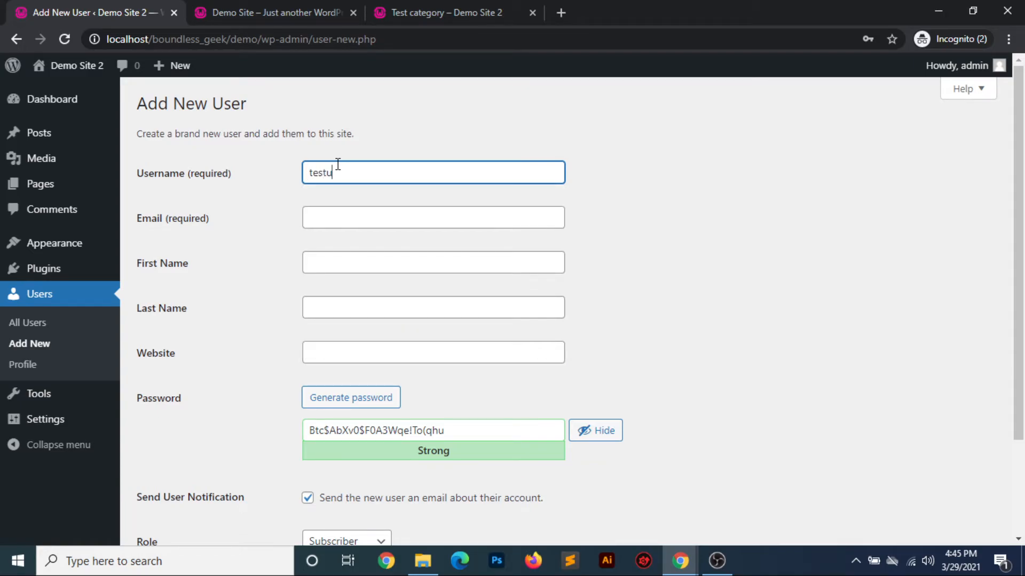
pyautogui.write('ser')
pyautogui.click(331, 210)
pyautogui.write('test@g')
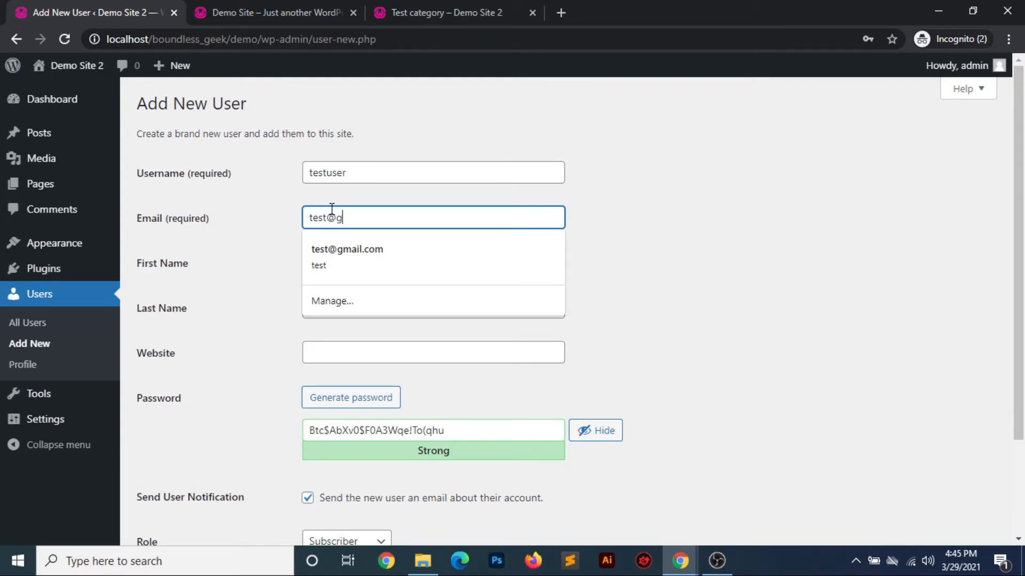
pyautogui.write('mail.com')
# Fill in the new user's first and last name and enter test.com as the website
pyautogui.press('Tab')
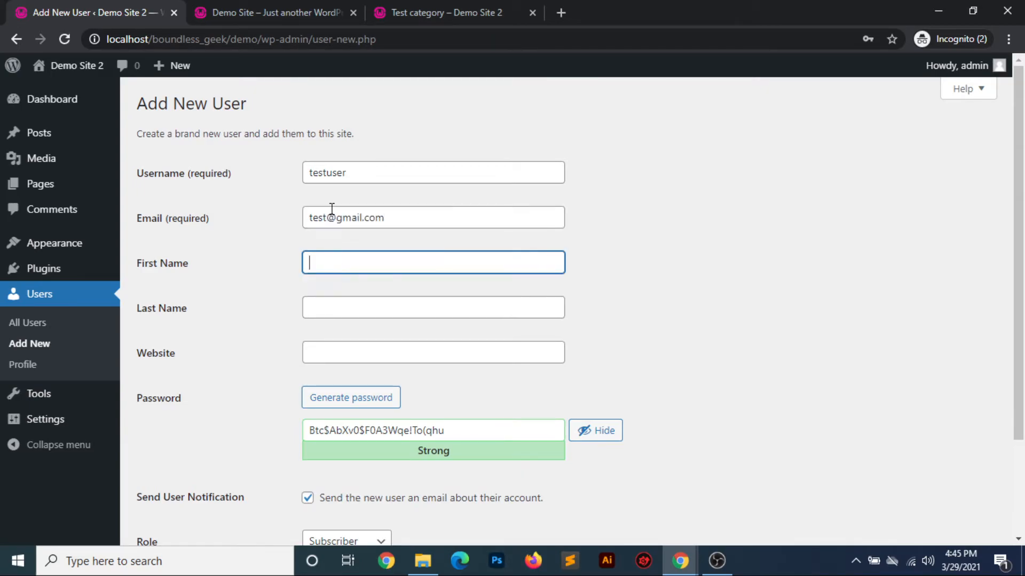
pyautogui.write('test')
pyautogui.press('Tab')
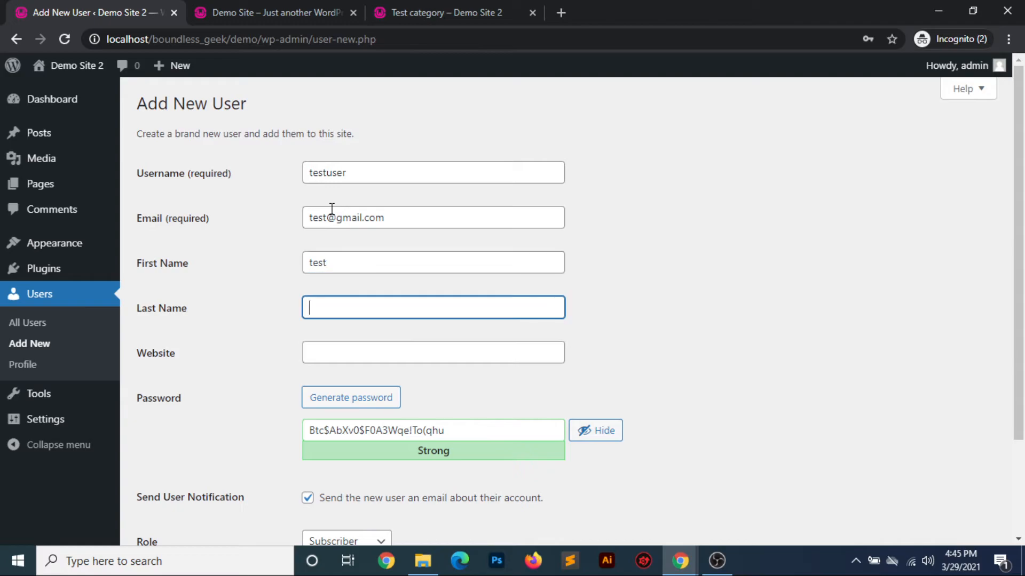
pyautogui.write('singh')
pyautogui.press('Tab')
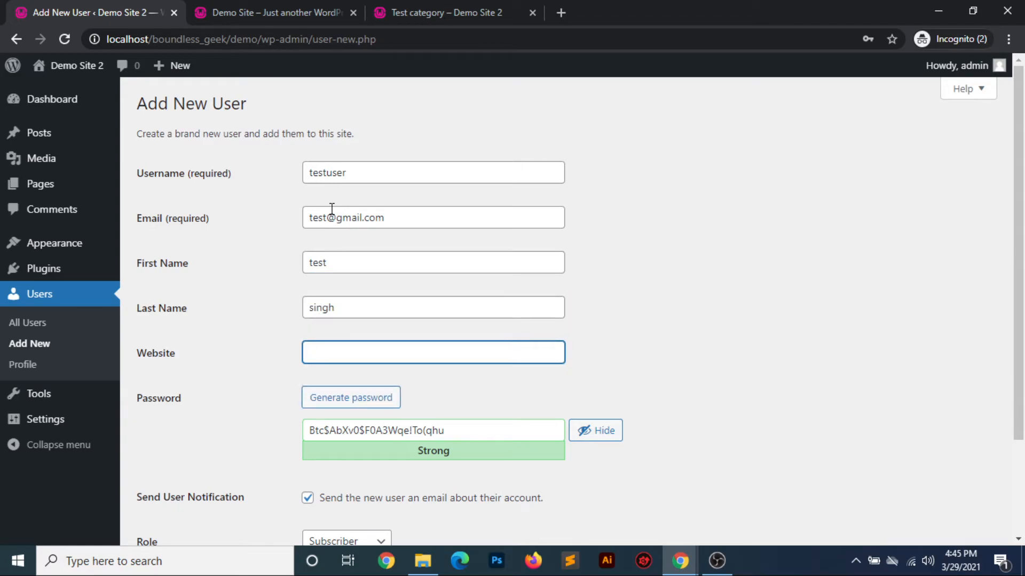
pyautogui.write('test.com')
# Replace the generated password with a custom account password and confirm the use of a weak password
pyautogui.scroll(-2, 516, 361)
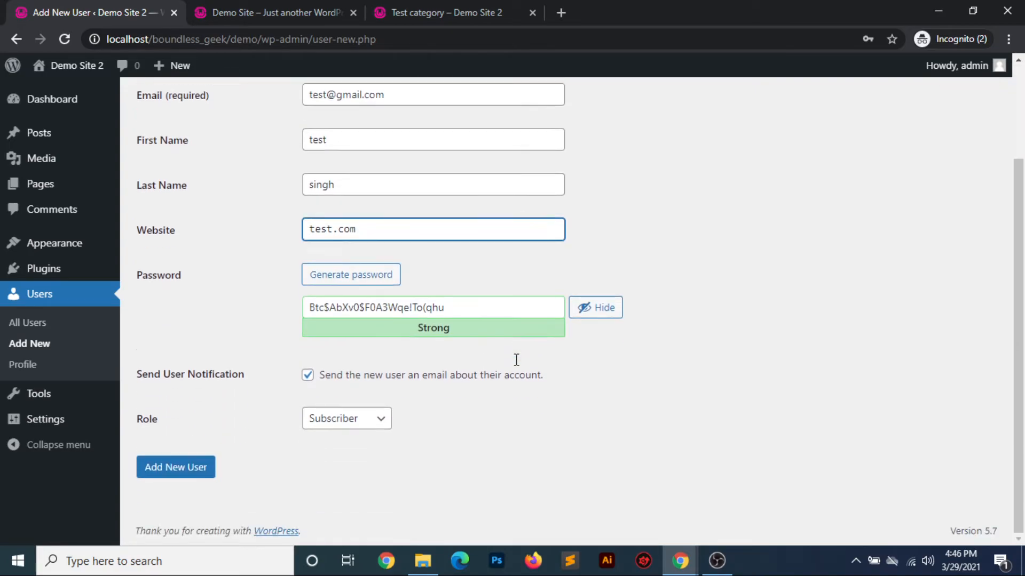
pyautogui.moveTo(453, 309); pyautogui.dragTo(238, 293)
pyautogui.click(241, 297)
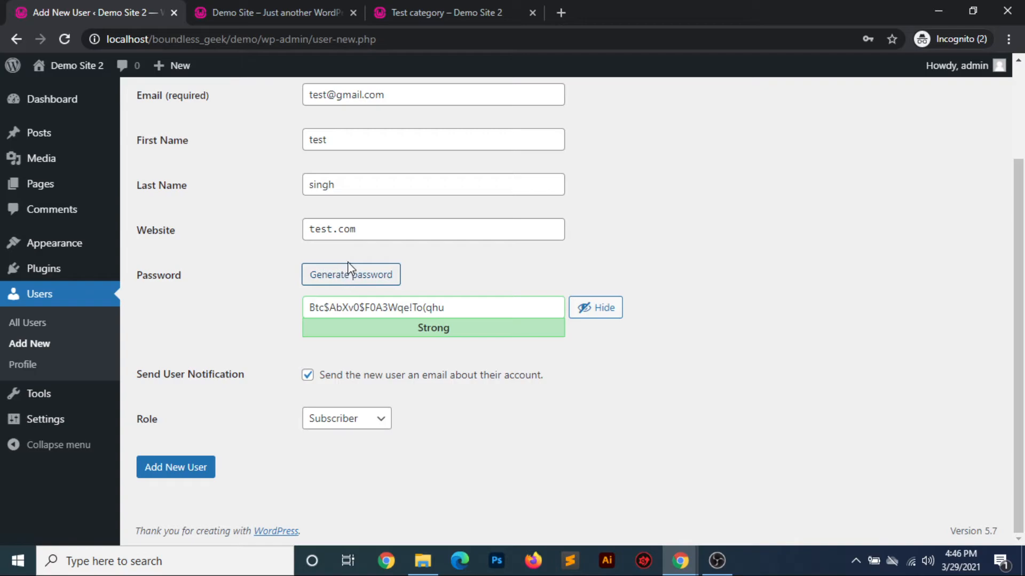
pyautogui.moveTo(448, 308); pyautogui.dragTo(253, 307)
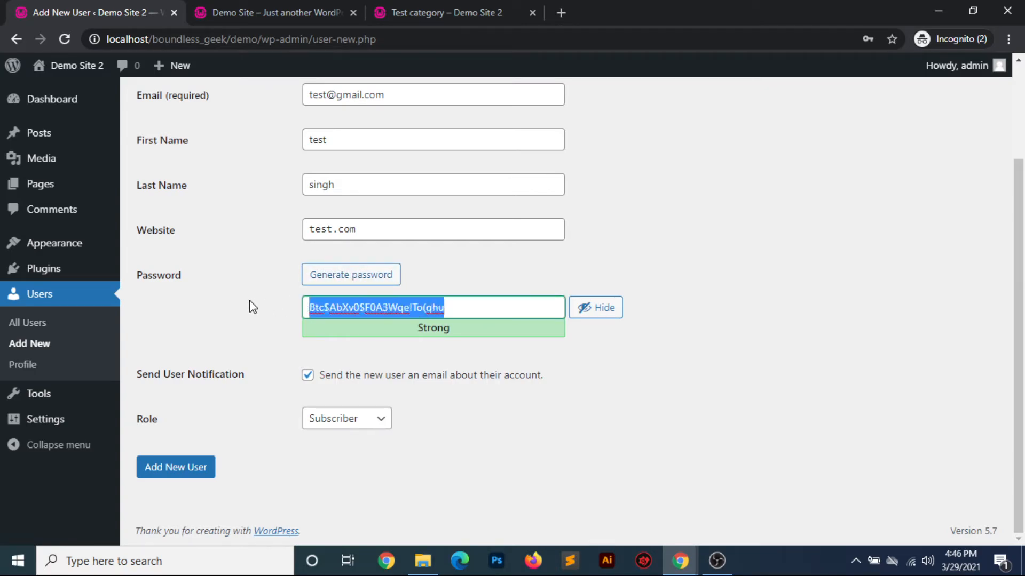
pyautogui.write('123456')
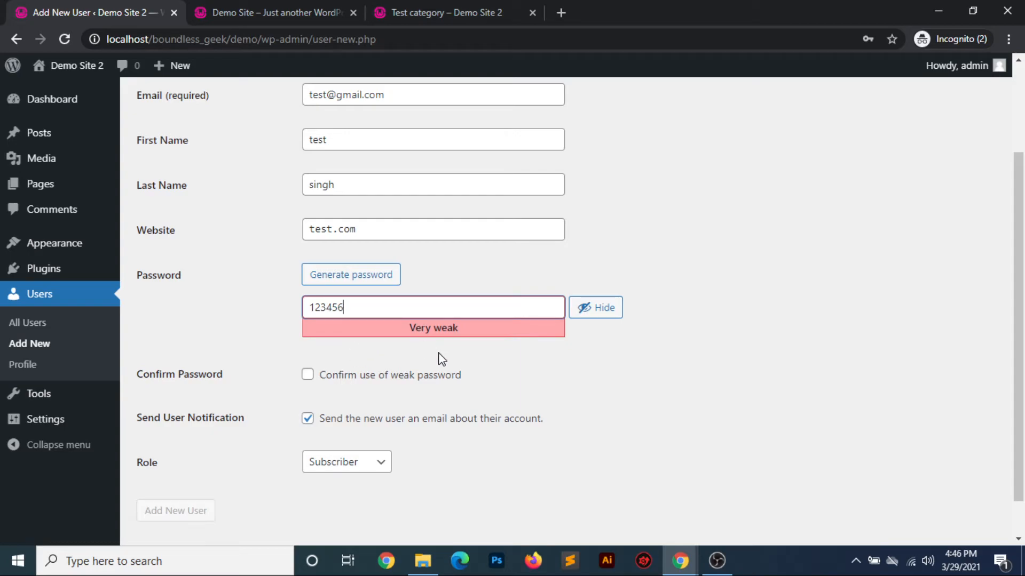
pyautogui.click(308, 374)
pyautogui.scroll(-2, 279, 441)
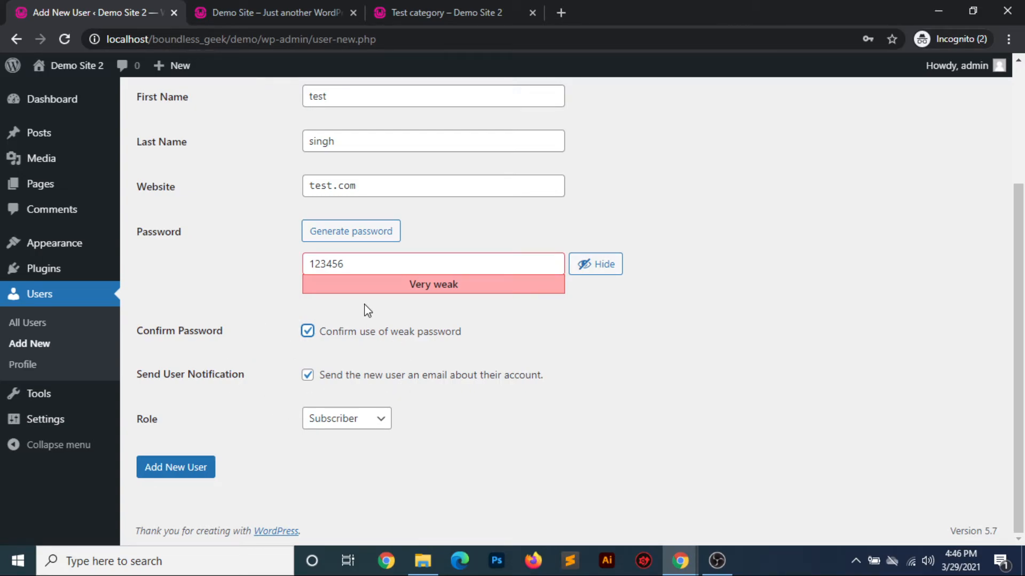
# Create the new user with the Contributor role and without the account notification email
pyautogui.scroll(3, 368, 311)
pyautogui.click(400, 218)
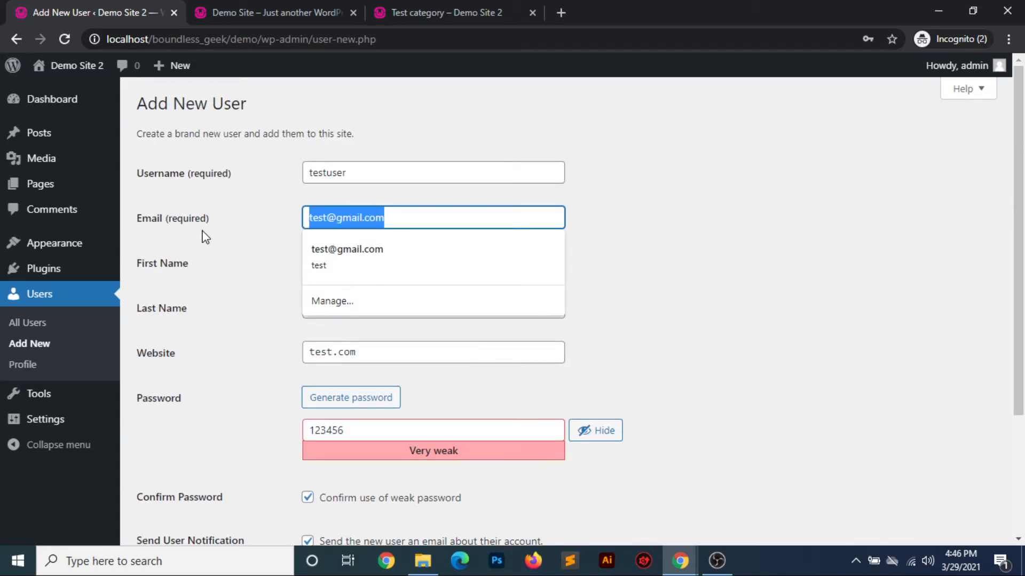
pyautogui.scroll(-3, 263, 414)
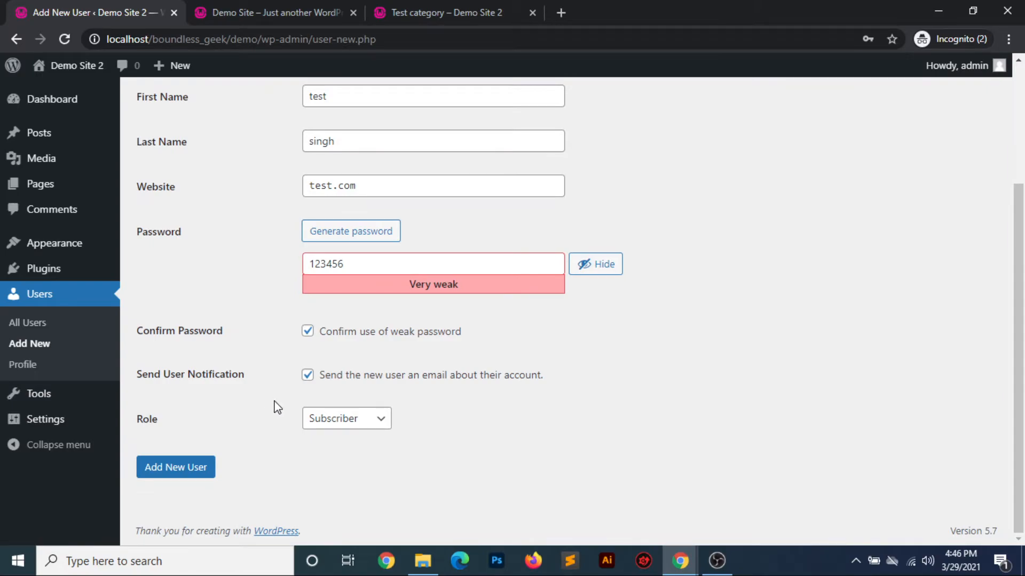
pyautogui.click(309, 377)
pyautogui.click(377, 422)
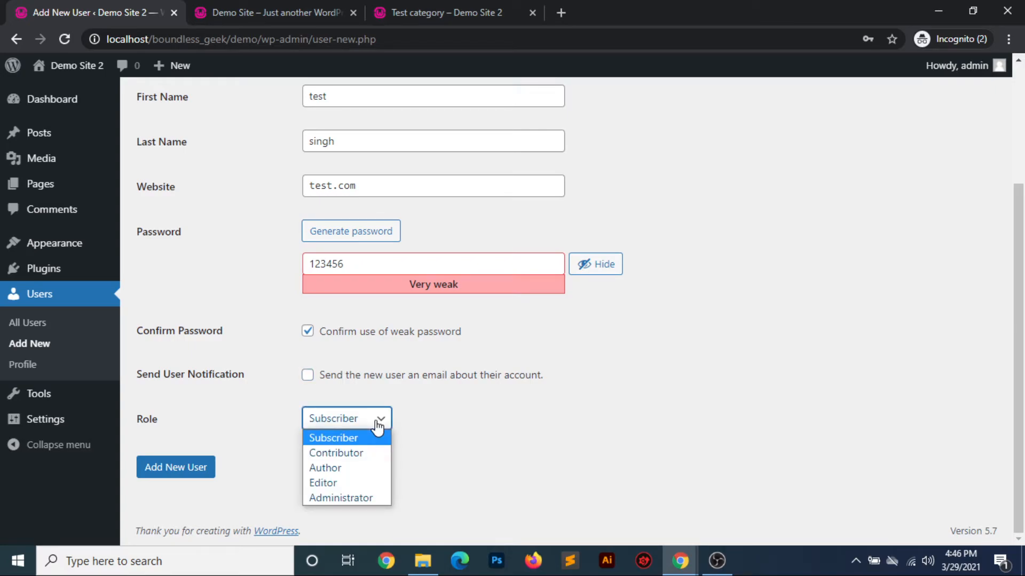
pyautogui.click(338, 454)
pyautogui.click(208, 470)
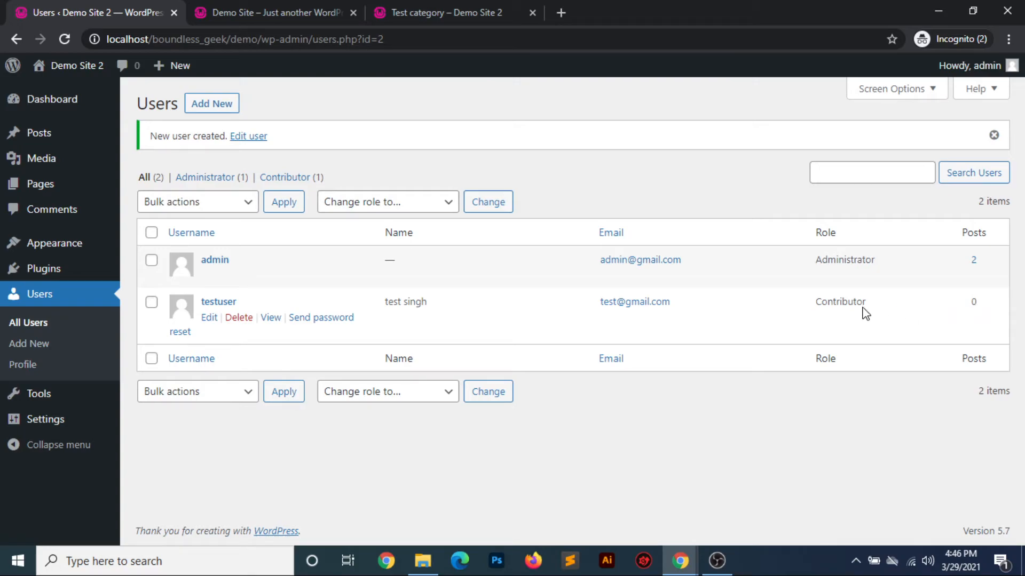
# Search the users list for "testuser"
pyautogui.click(853, 177)
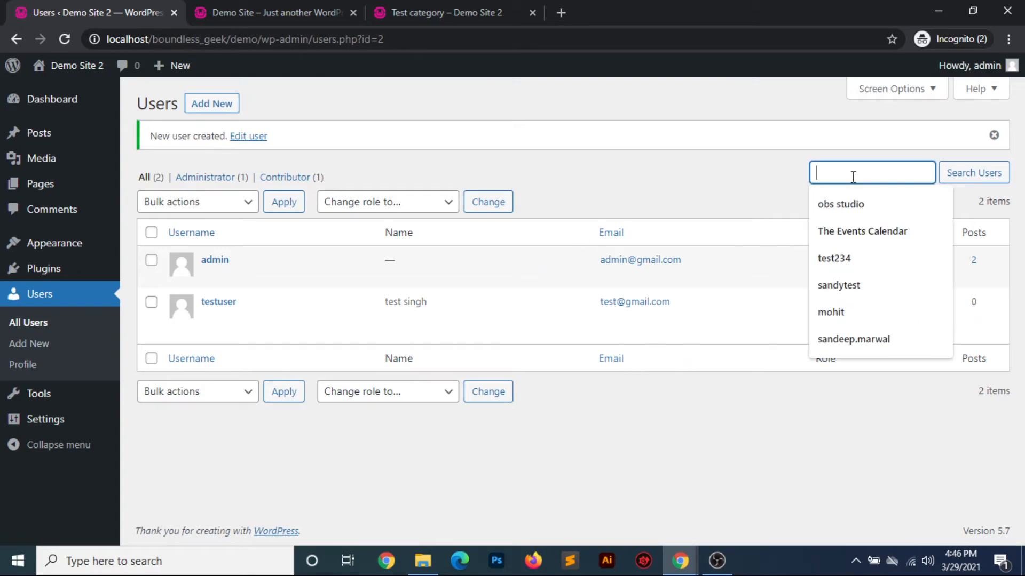
pyautogui.write('testuser')
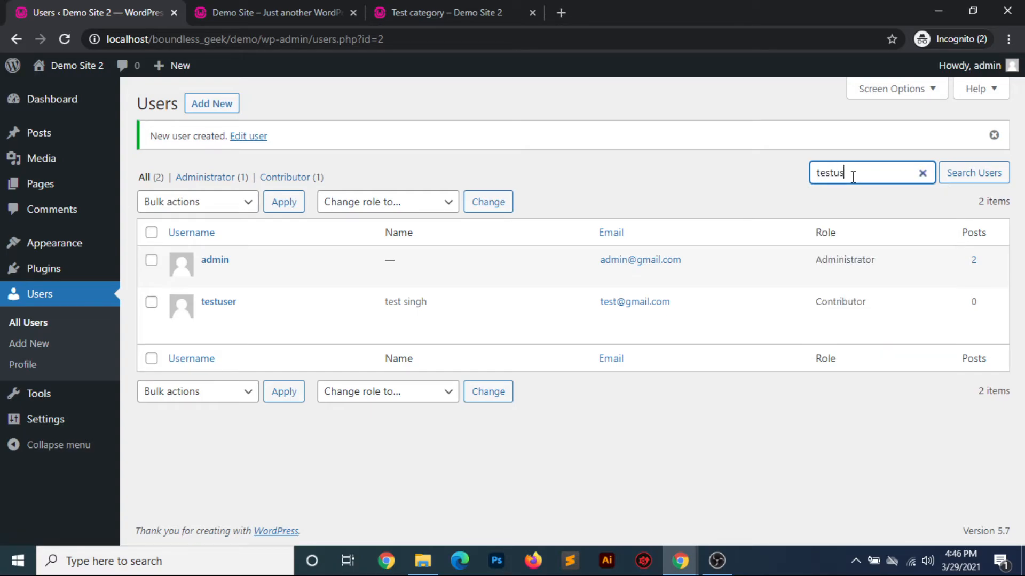
pyautogui.press('Return')
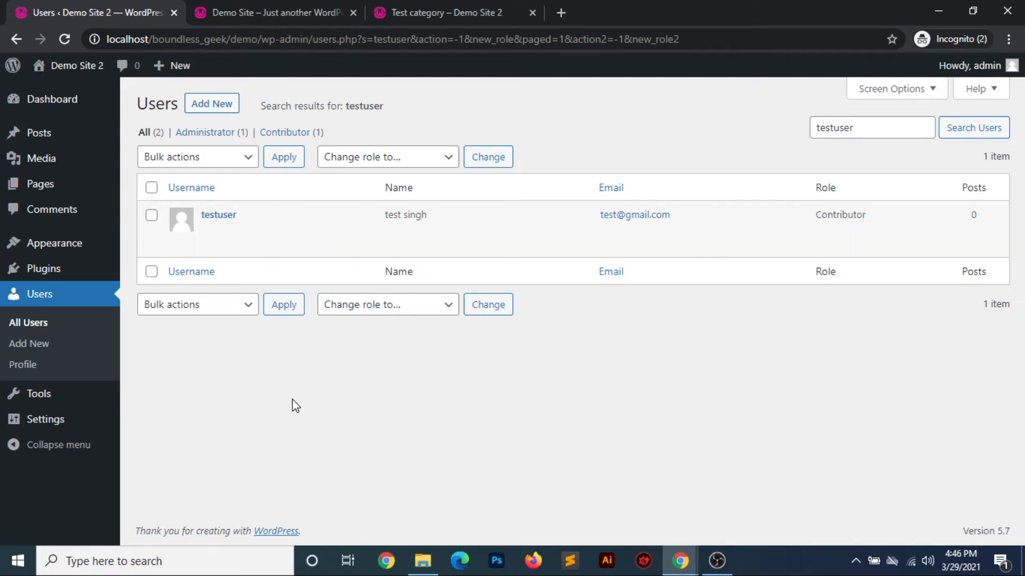
# Open the signed-in account's profile and review its personal options, including the admin color schemes
pyautogui.click(23, 366)
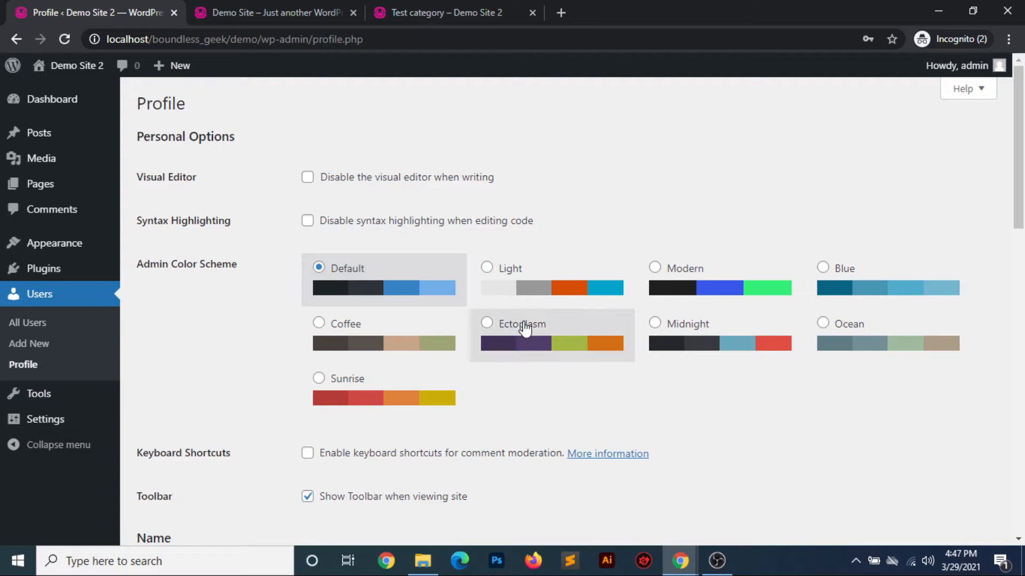
pyautogui.moveTo(970, 69)
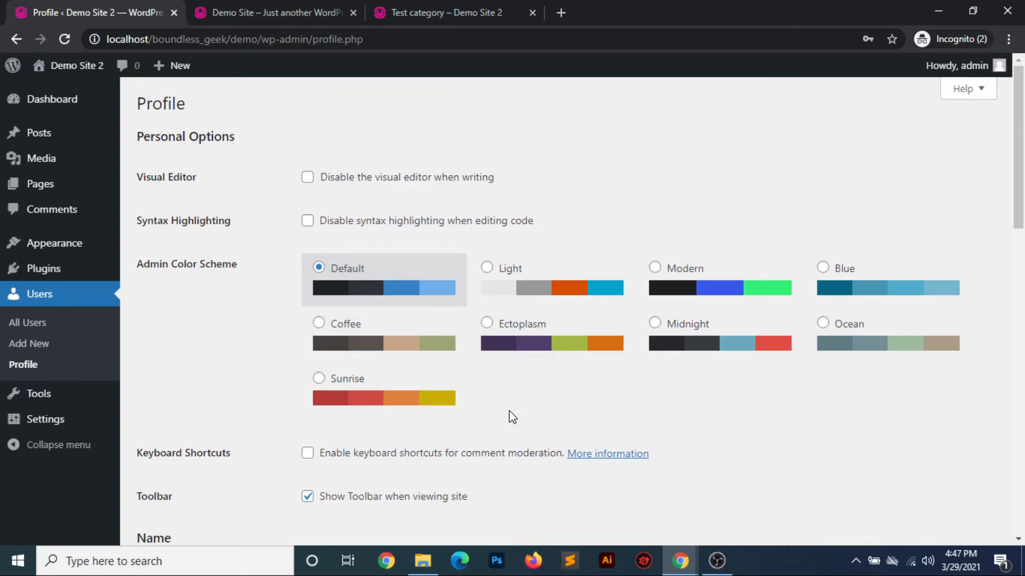
pyautogui.scroll(-5, 511, 414)
pyautogui.scroll(5, 510, 414)
# Examine the name and contact info fields of the admin profile
pyautogui.scroll(-4, 517, 380)
pyautogui.scroll(-3, 517, 376)
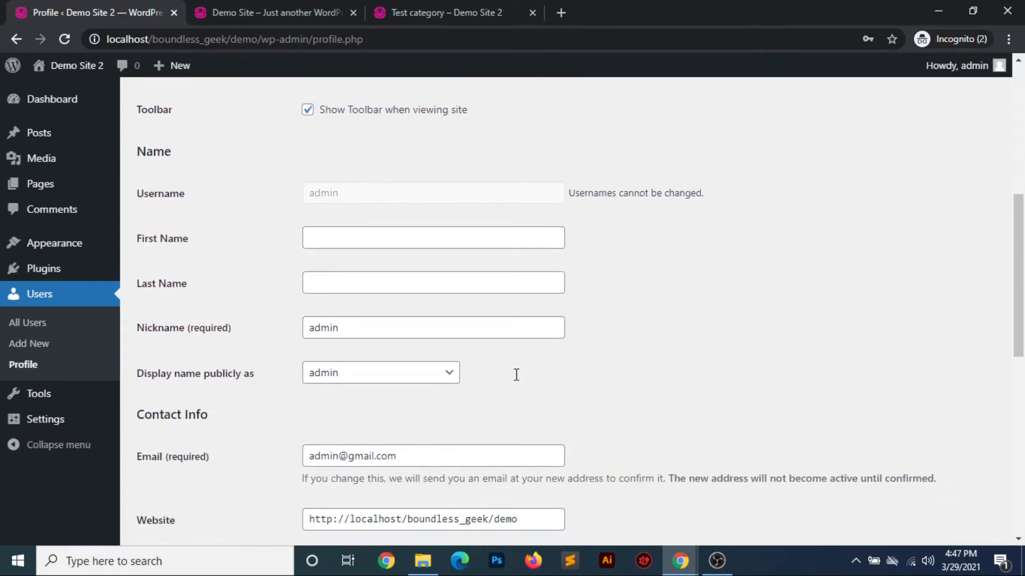
pyautogui.scroll(-1, 516, 376)
pyautogui.doubleClick(520, 358)
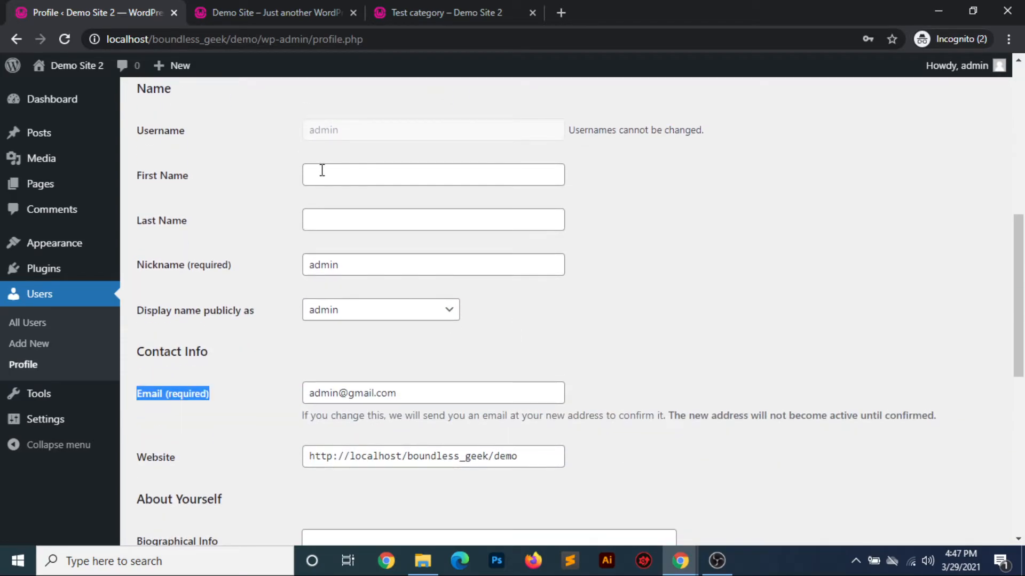
pyautogui.scroll(5, 671, 228)
pyautogui.scroll(-3, 512, 330)
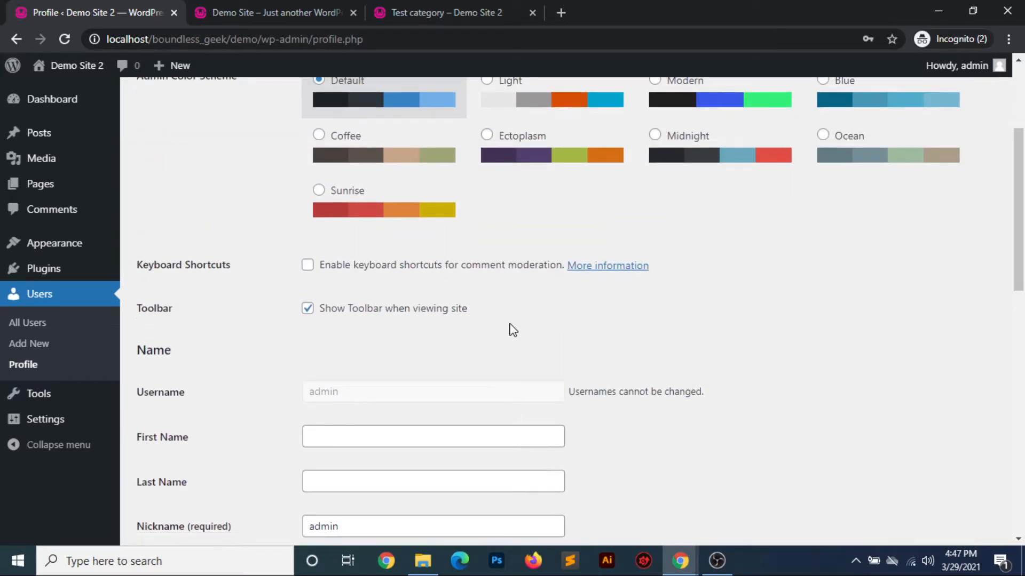
pyautogui.click(332, 254)
pyautogui.click(246, 339)
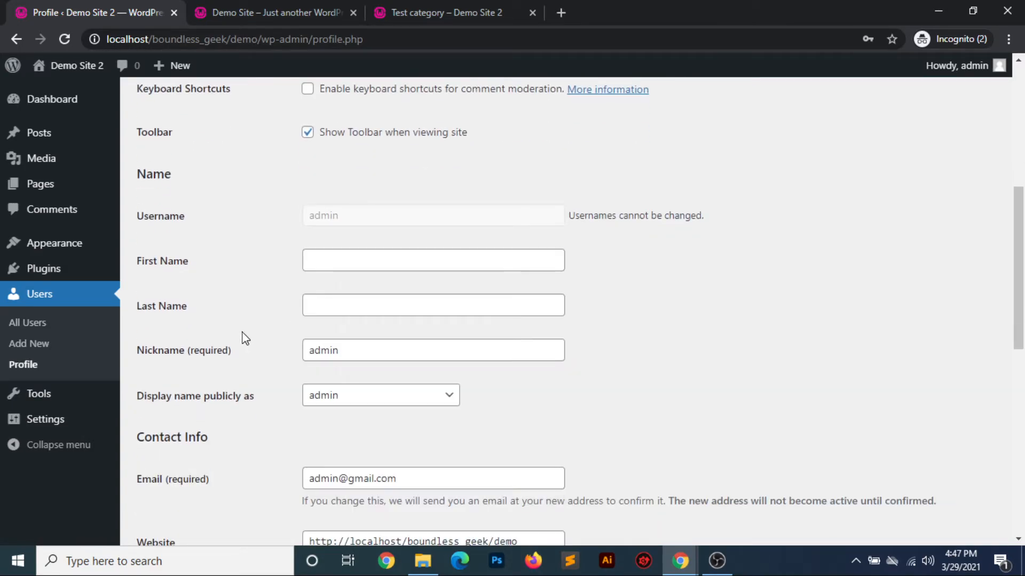
# Review the profile's biographical info, profile picture and account management options
pyautogui.scroll(-6, 618, 361)
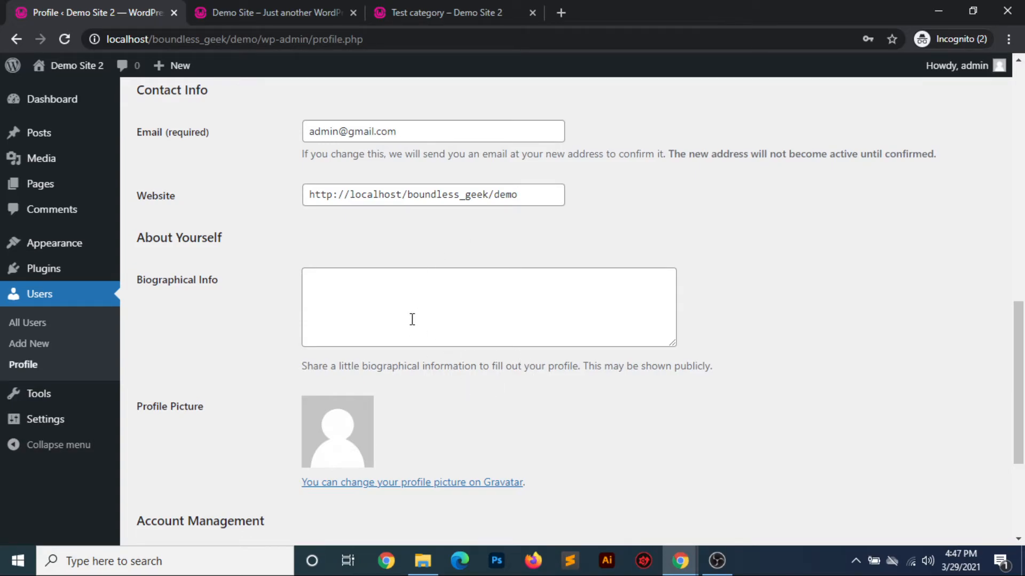
pyautogui.scroll(-2, 413, 322)
pyautogui.scroll(-3, 567, 335)
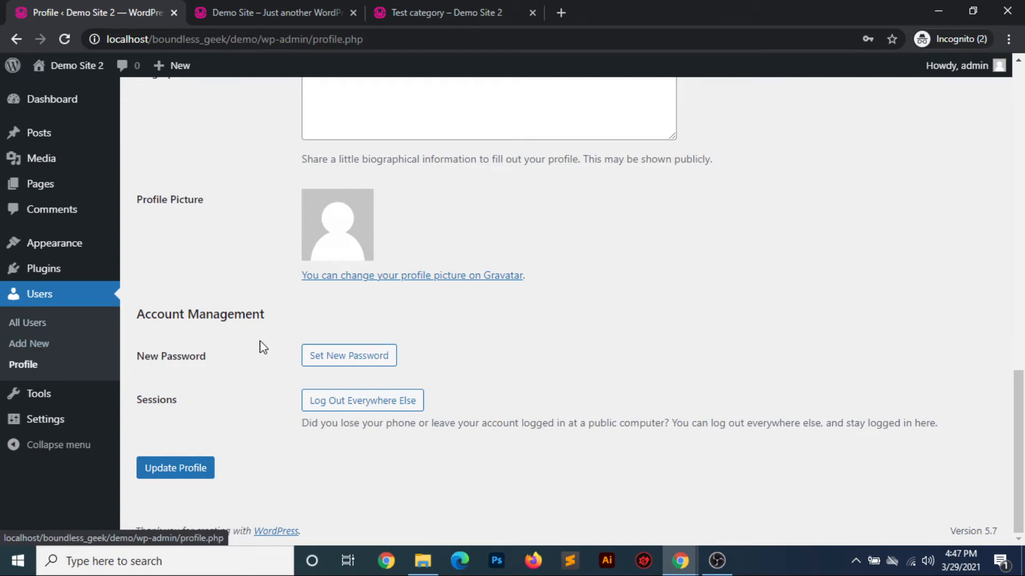
# View the available tools and examine the list of importers offered for bringing content into the site
pyautogui.moveTo(64, 402)
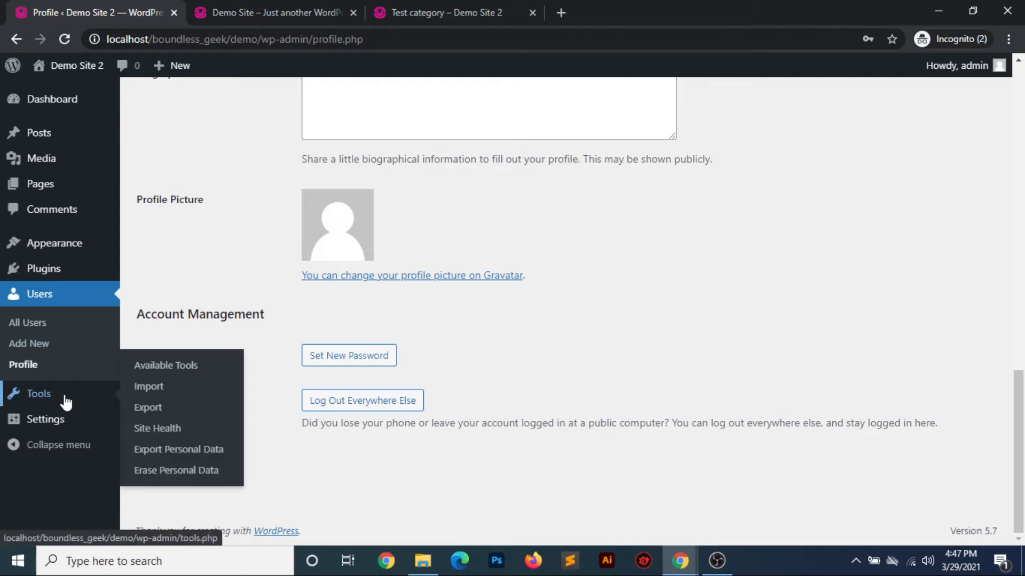
pyautogui.click(65, 403)
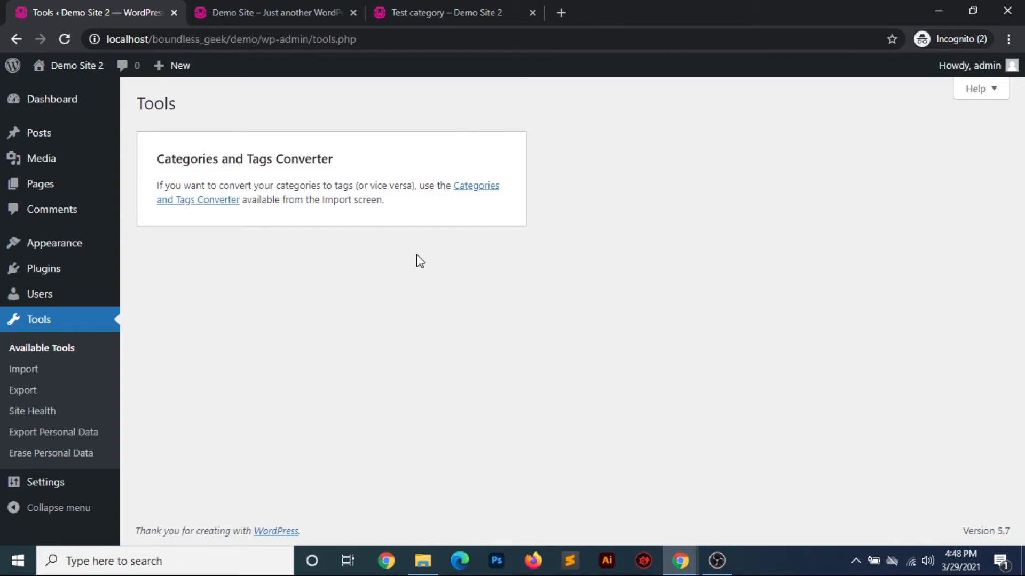
pyautogui.click(24, 369)
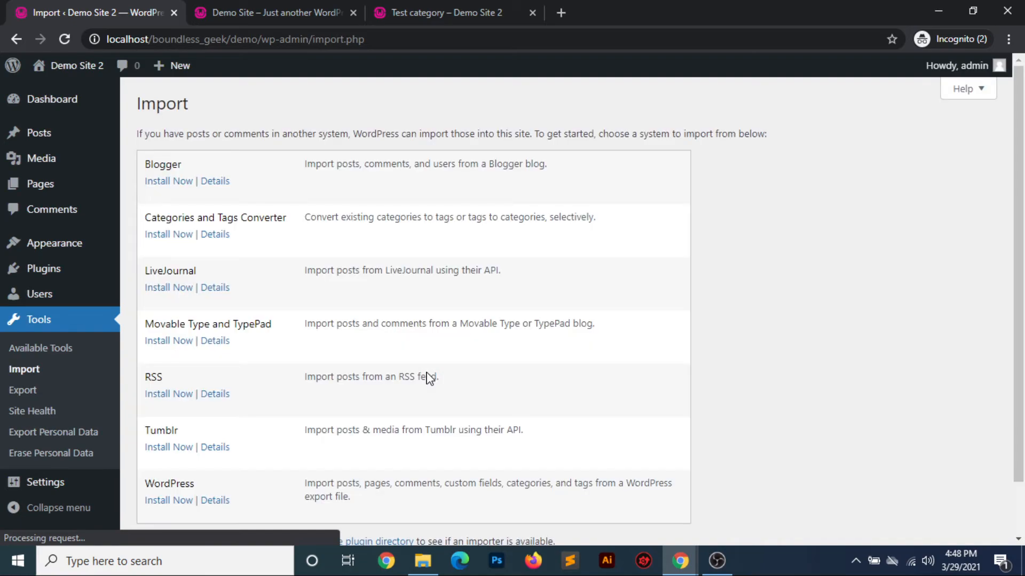
pyautogui.scroll(-1, 430, 379)
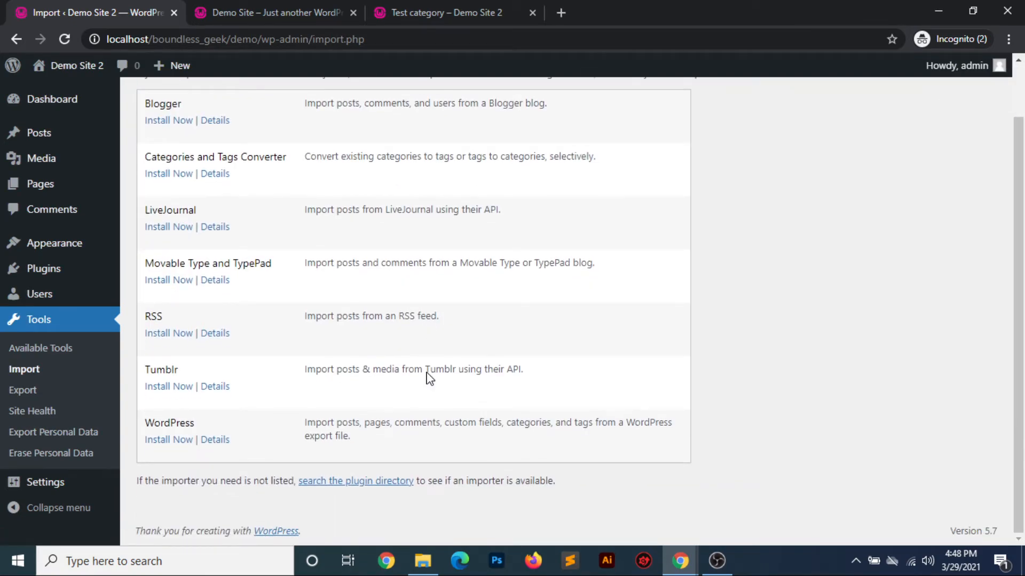
pyautogui.scroll(1, 430, 379)
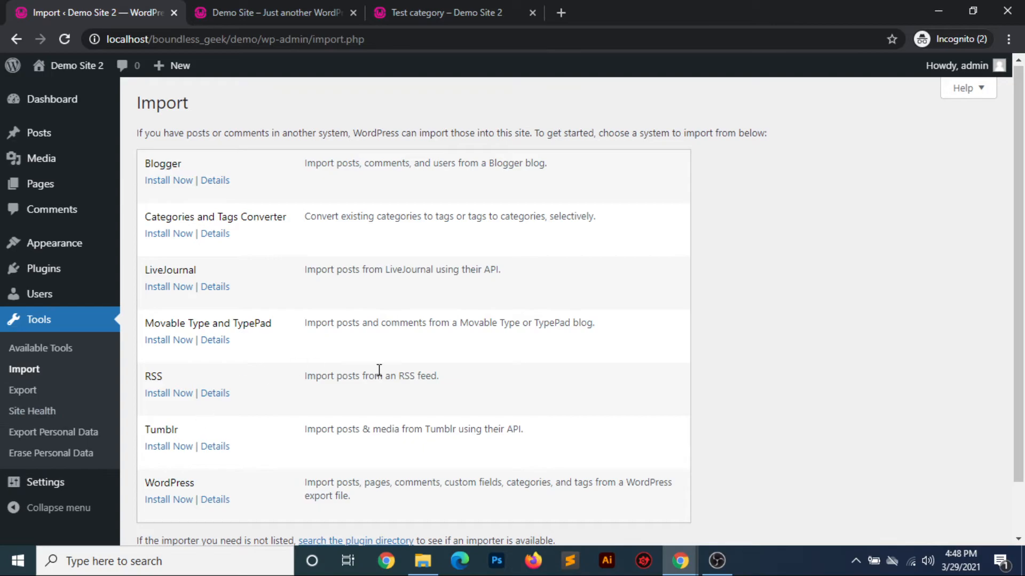
pyautogui.scroll(-1, 379, 370)
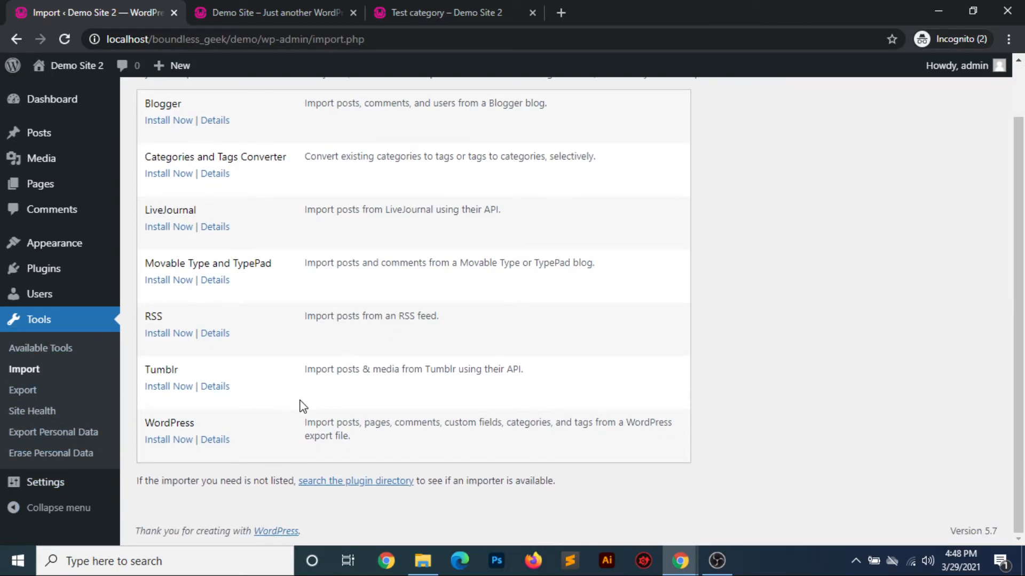
# Open the site's export options, choose Posts as the content and look through the category and other post filters
pyautogui.click(23, 390)
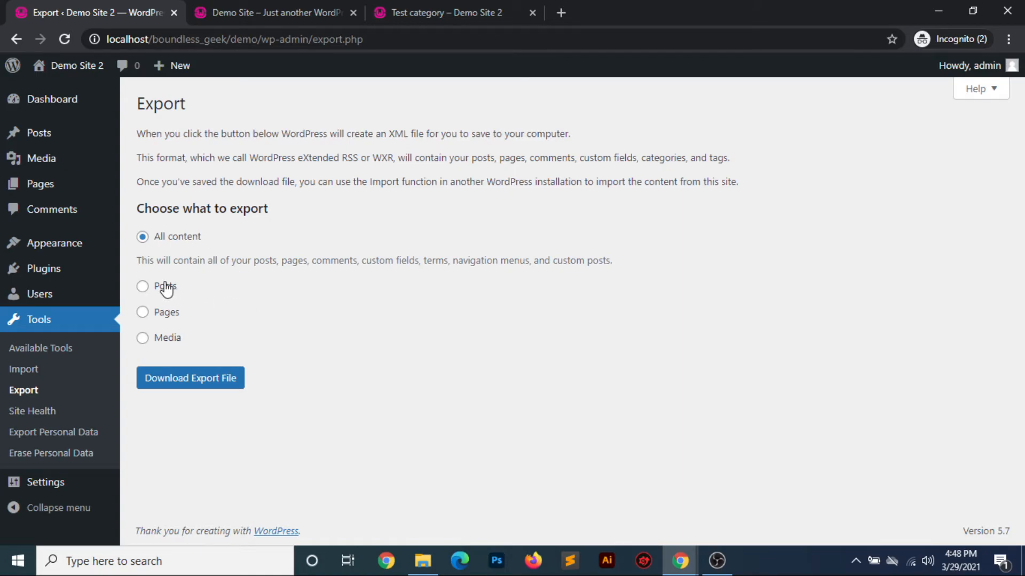
pyautogui.click(143, 287)
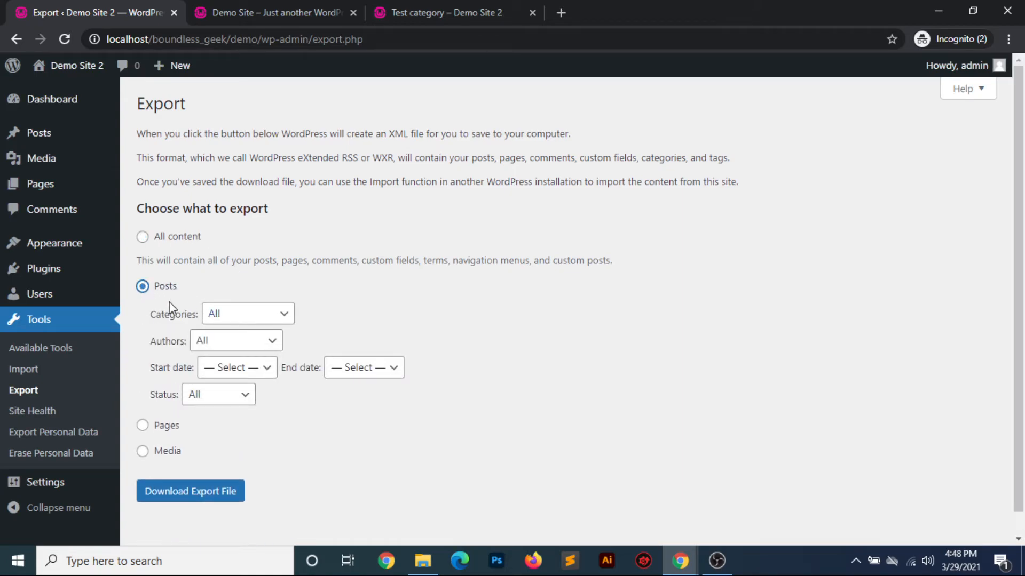
pyautogui.click(261, 313)
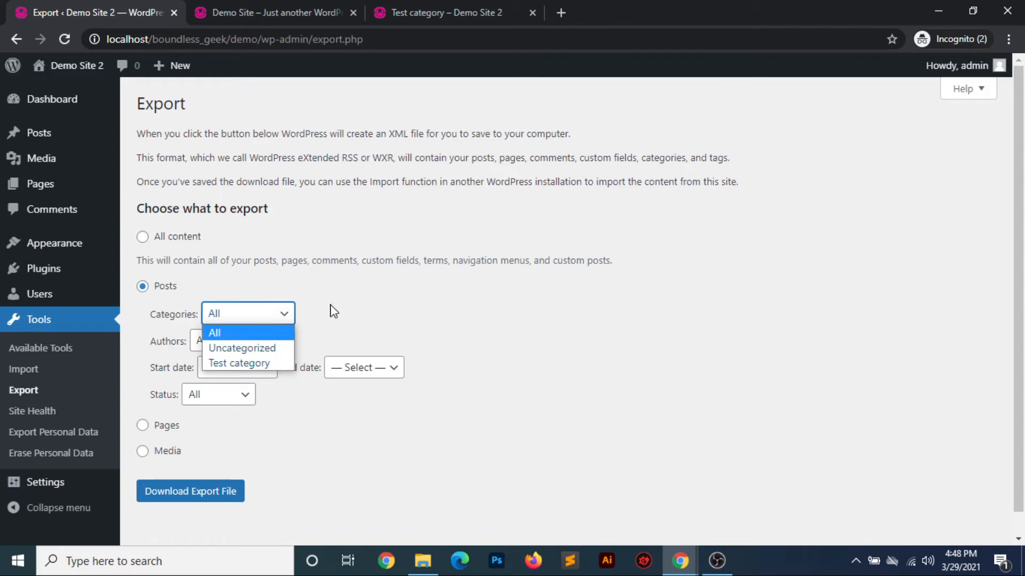
pyautogui.click(383, 308)
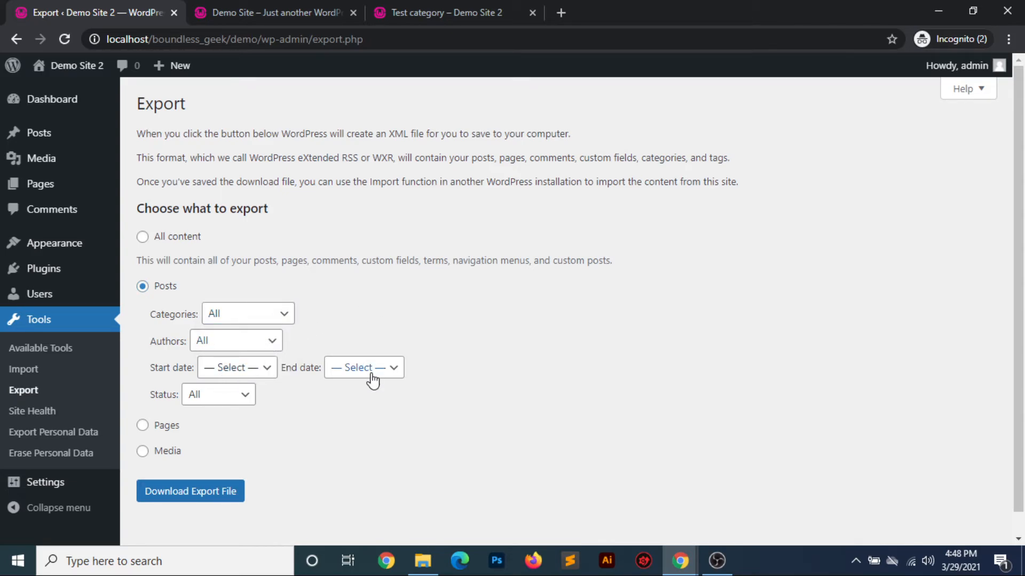
pyautogui.scroll(-1, 307, 435)
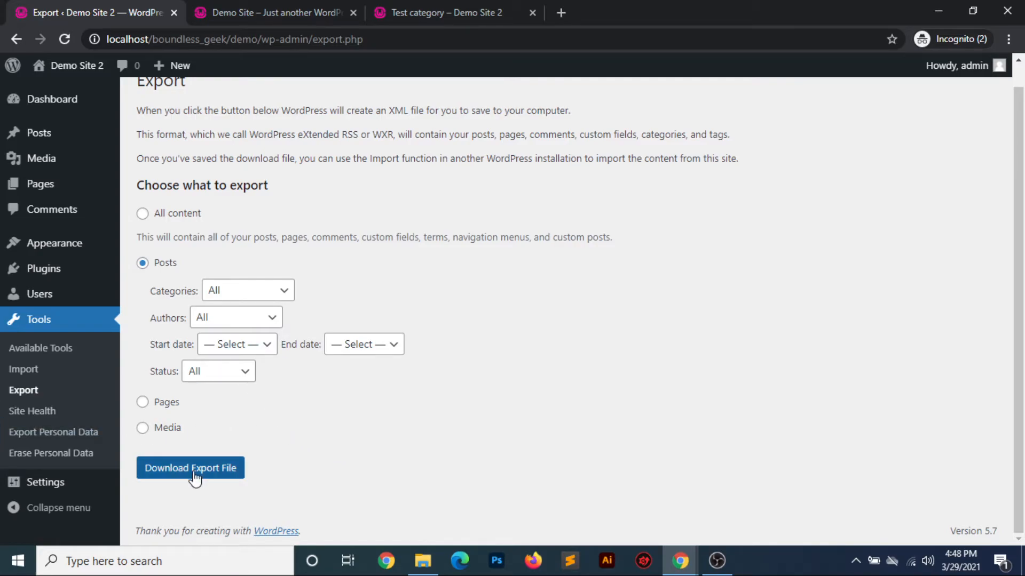
# Return to the import tools and look over the available source systems again
pyautogui.click(19, 370)
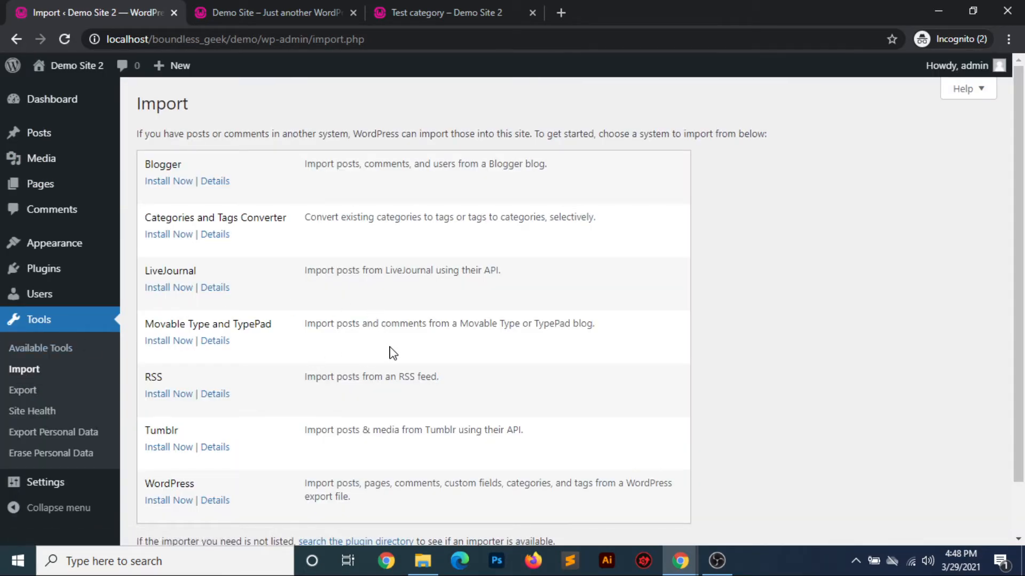
pyautogui.scroll(-2, 392, 352)
pyautogui.scroll(1, 392, 352)
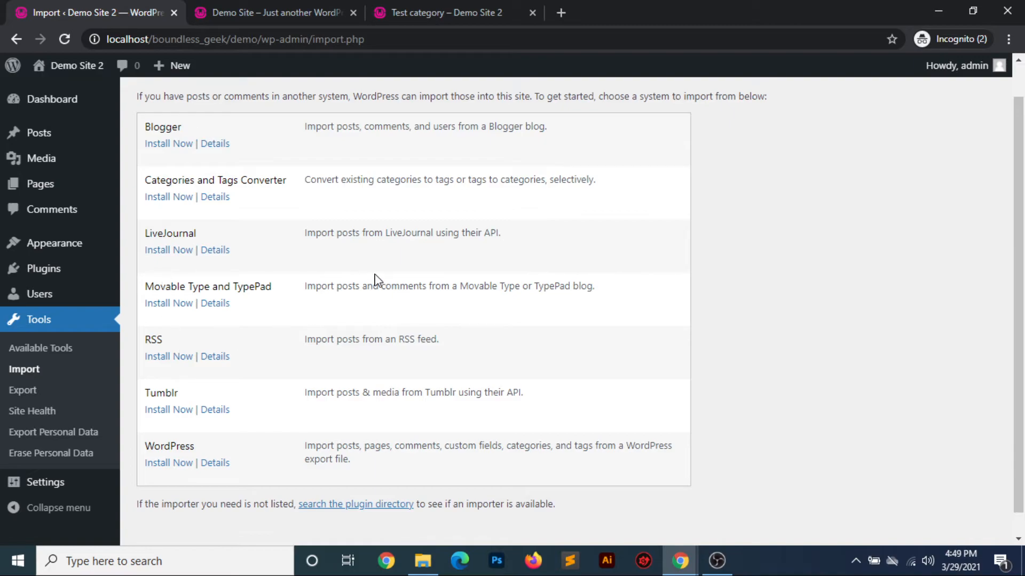
pyautogui.scroll(-1, 283, 376)
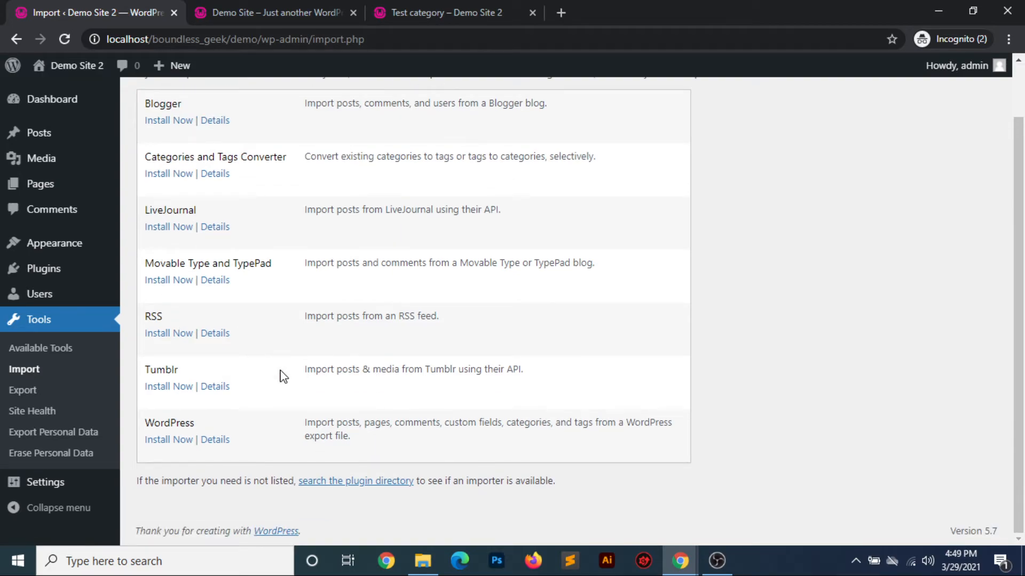
# Examine the Site Health status for critical issues and recommended improvements, and check the browser's connection security details for the site
pyautogui.click(43, 412)
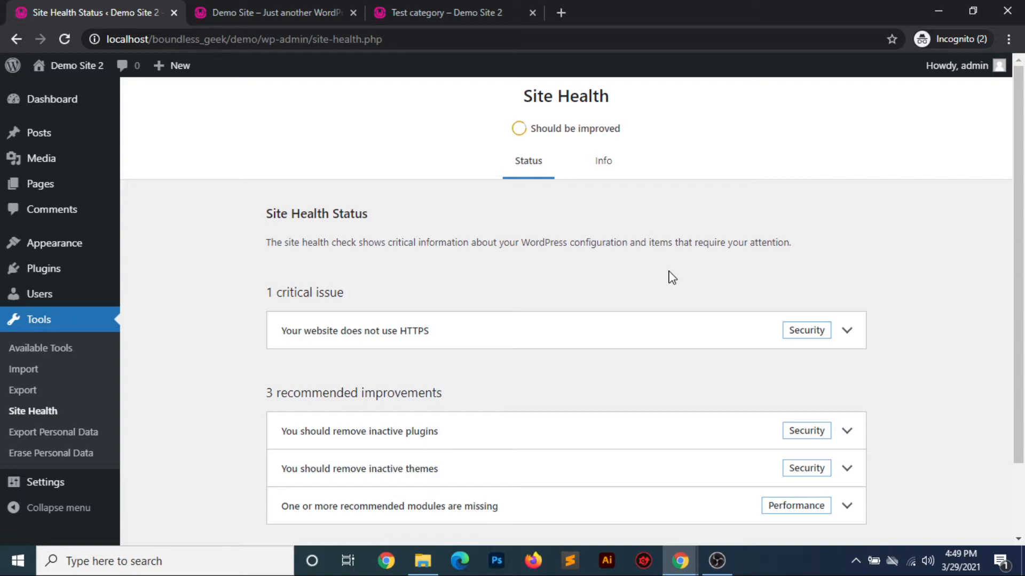
pyautogui.scroll(-1, 672, 277)
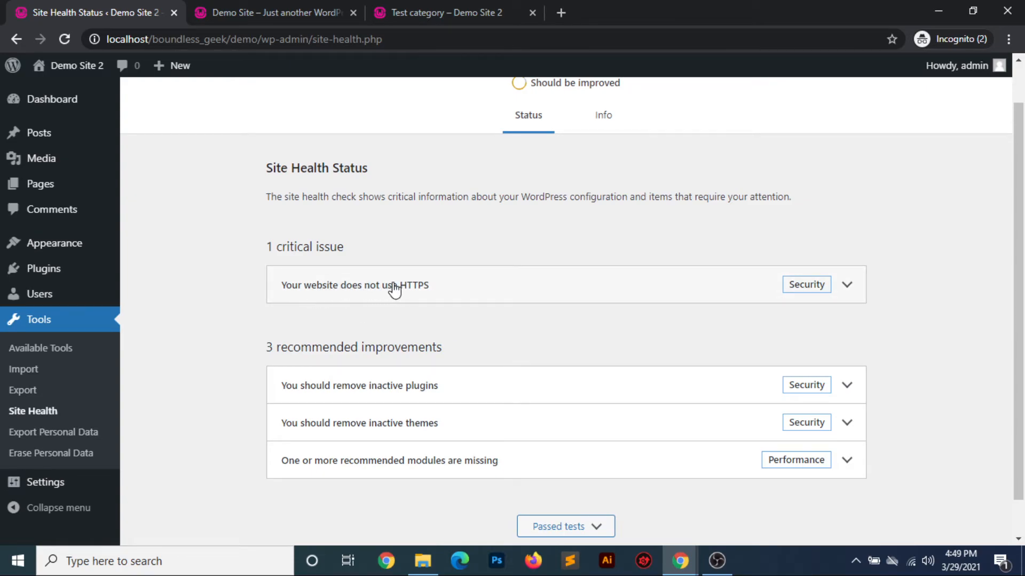
pyautogui.click(293, 47)
pyautogui.click(129, 41)
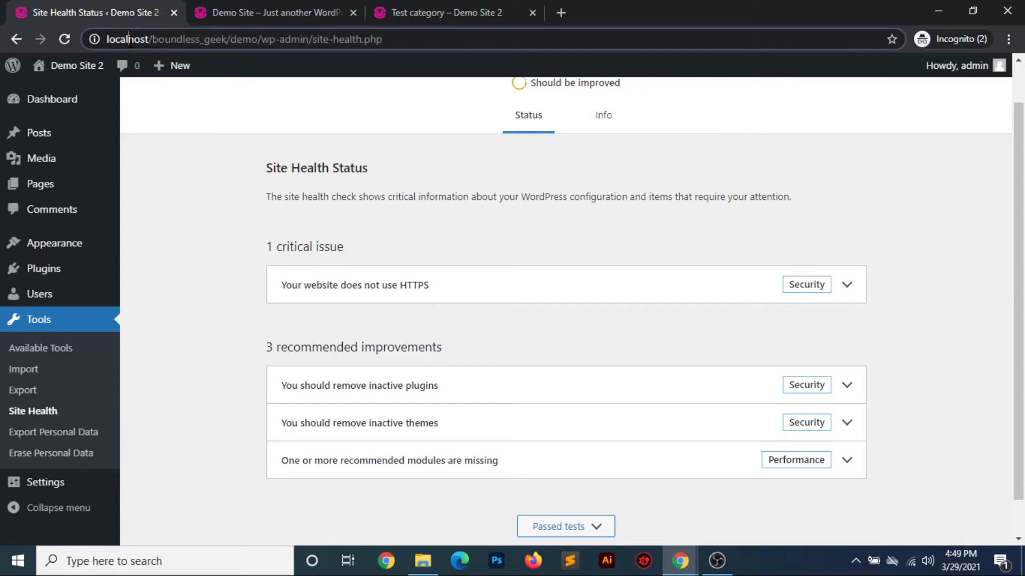
pyautogui.click(94, 39)
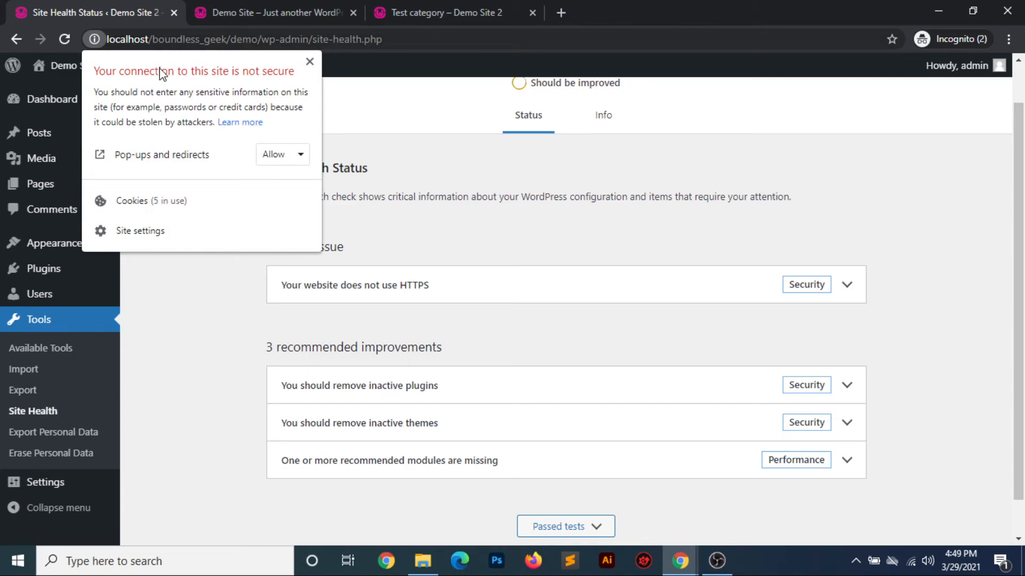
pyautogui.click(309, 61)
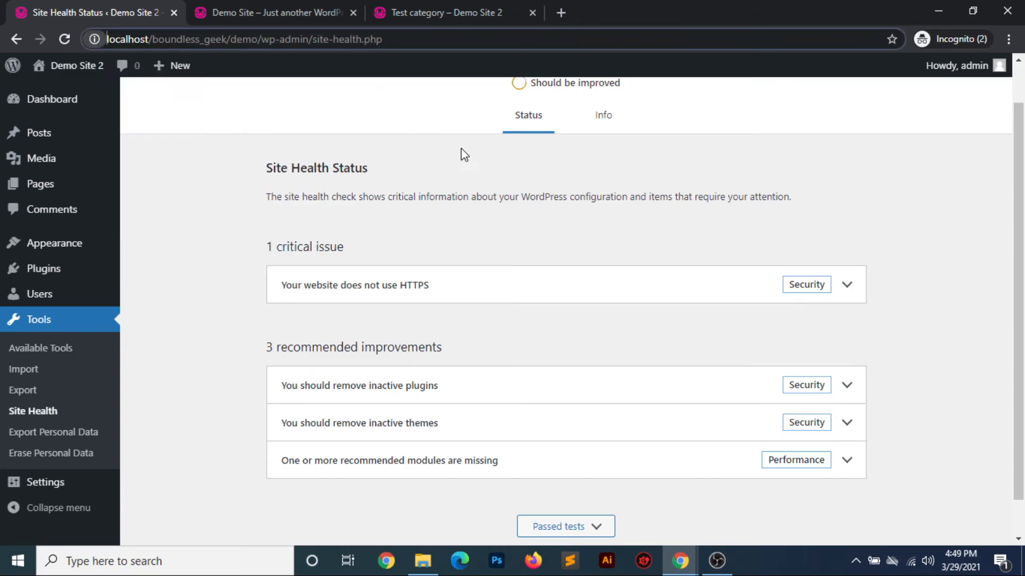
pyautogui.scroll(-1, 642, 314)
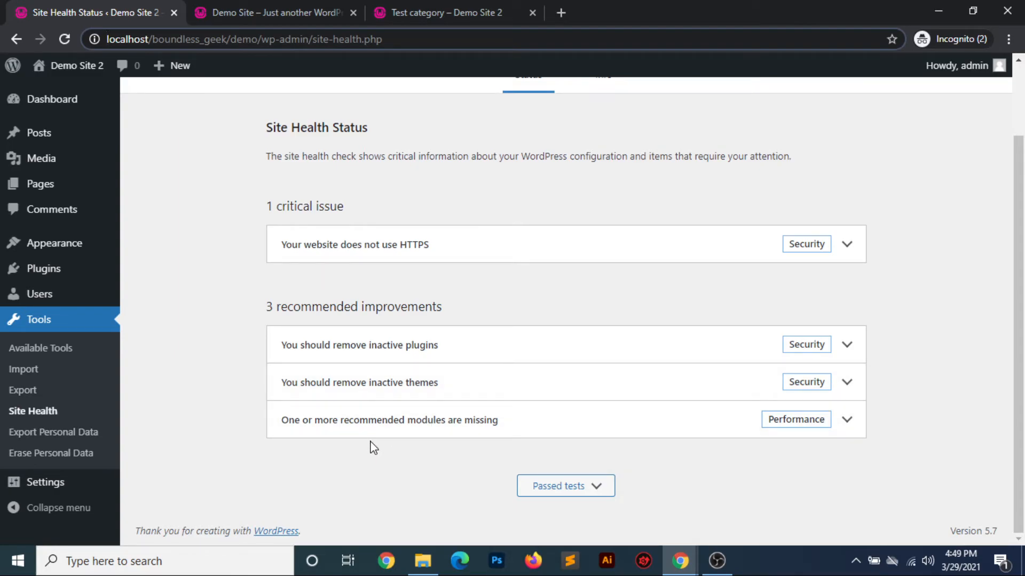
# Expand the Site Health recommendation about missing modules and review its details
pyautogui.click(848, 420)
pyautogui.scroll(-1, 622, 386)
pyautogui.scroll(3, 623, 383)
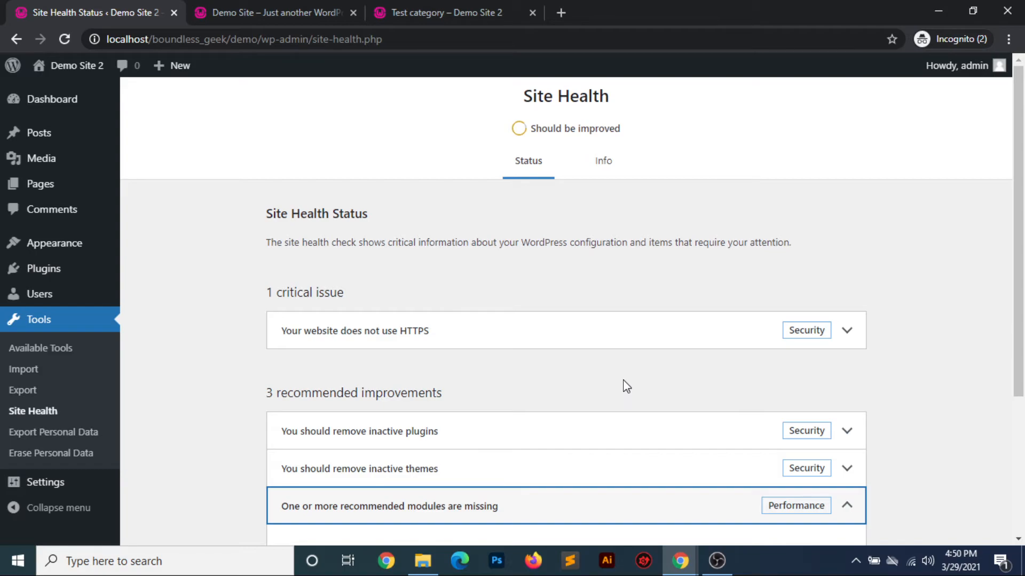
pyautogui.click(623, 233)
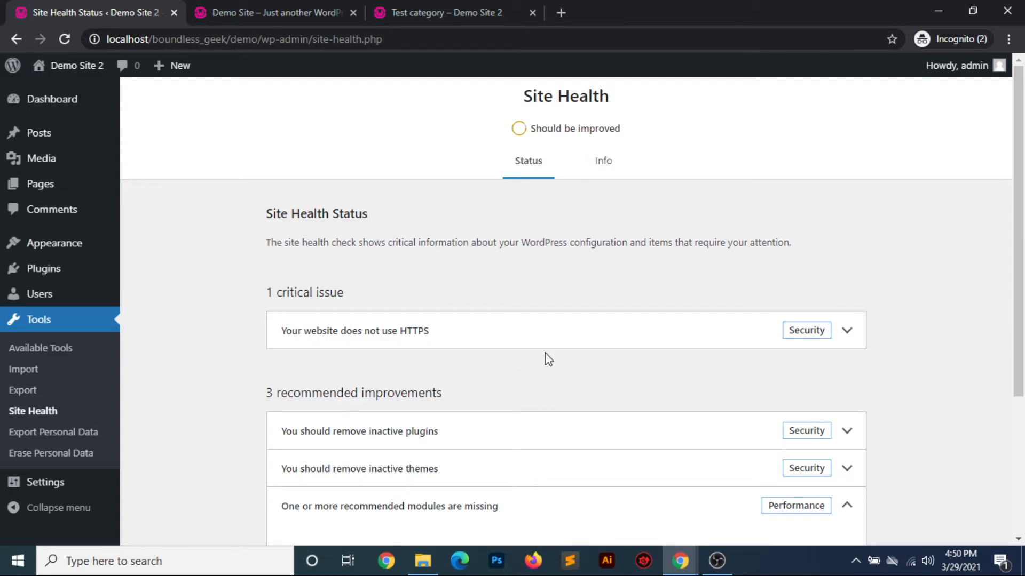
# View the Site Health Info sections and examine the WordPress details such as version, language, URLs and permalink structure
pyautogui.click(606, 162)
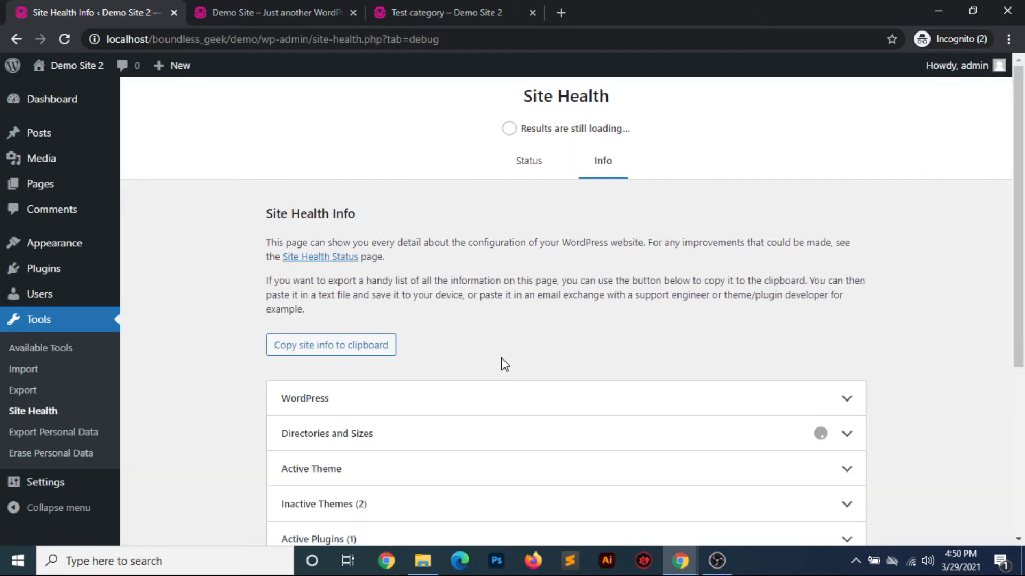
pyautogui.scroll(-2, 504, 365)
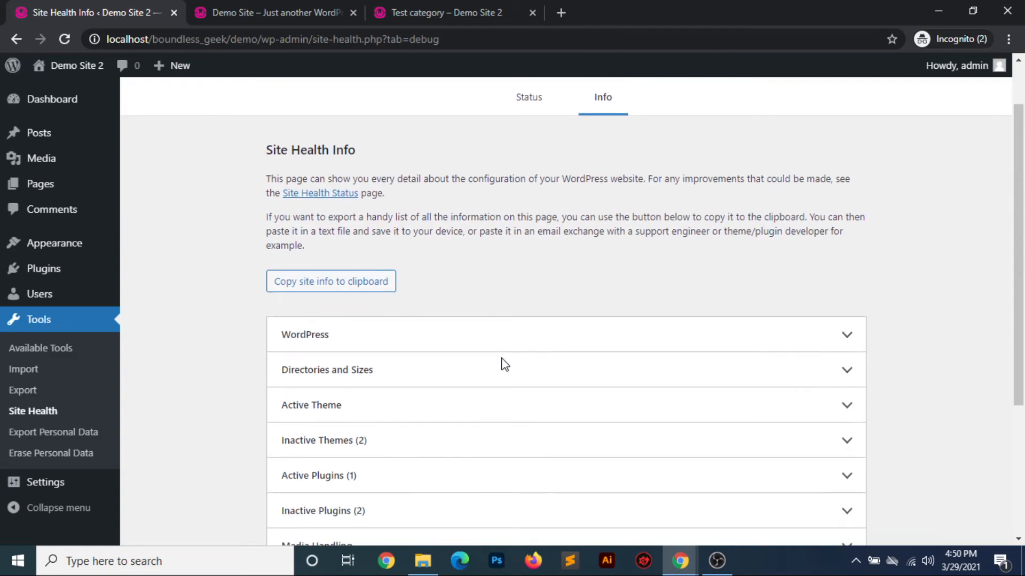
pyautogui.scroll(-1, 505, 365)
pyautogui.scroll(-3, 502, 364)
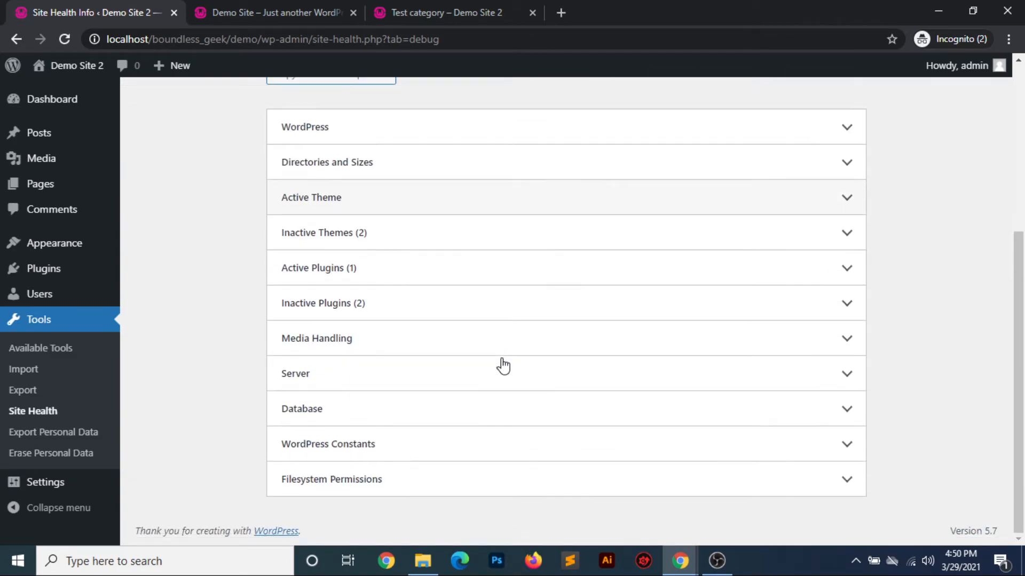
pyautogui.scroll(2, 502, 364)
pyautogui.click(850, 266)
pyautogui.scroll(-3, 613, 408)
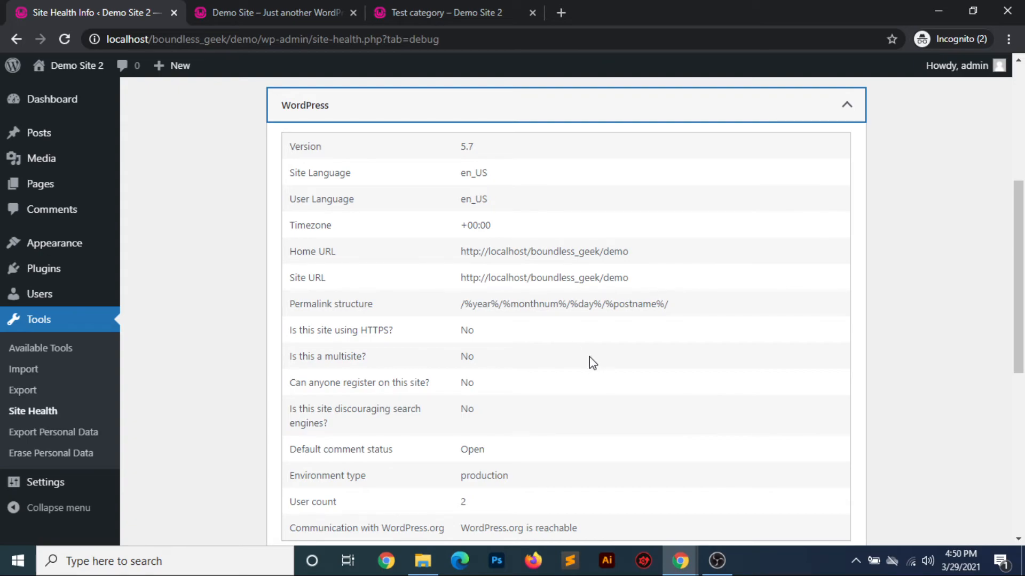
pyautogui.scroll(-6, 592, 363)
pyautogui.scroll(6, 592, 363)
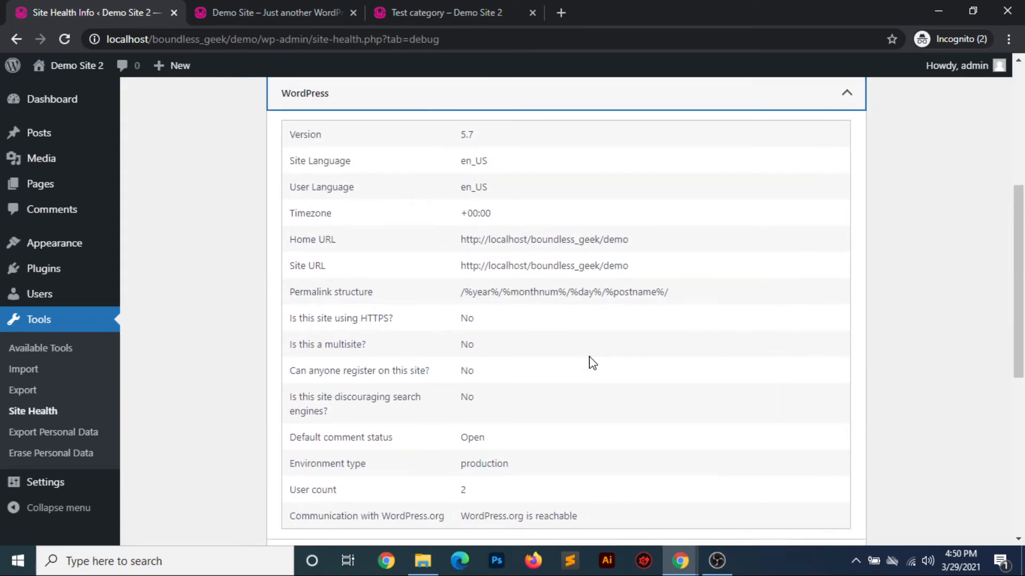
pyautogui.scroll(-7, 590, 362)
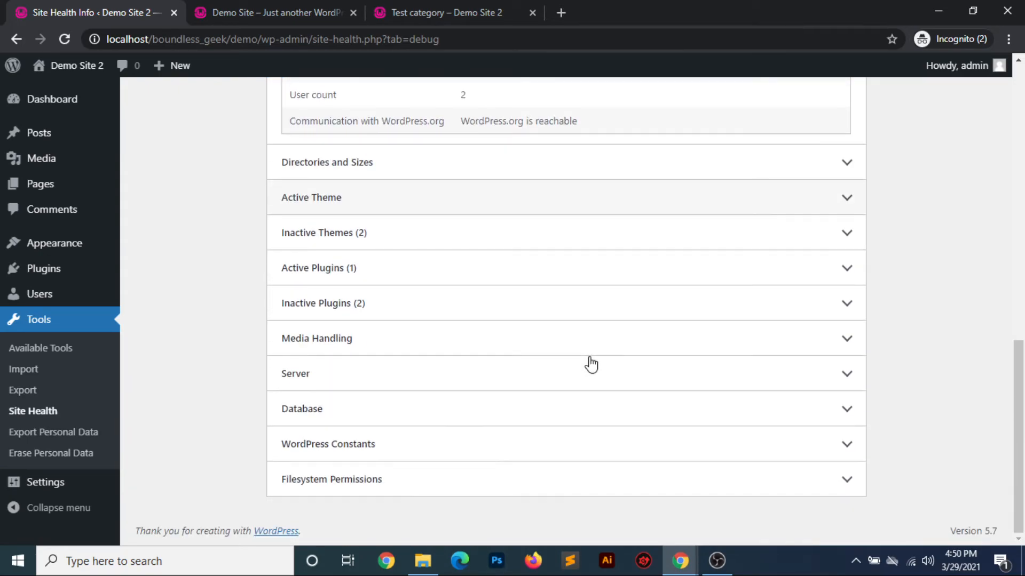
# Expand the Active Plugins and Database sections of the site info and examine the database details, highlighting the table prefix
pyautogui.click(841, 267)
pyautogui.scroll(-1, 506, 422)
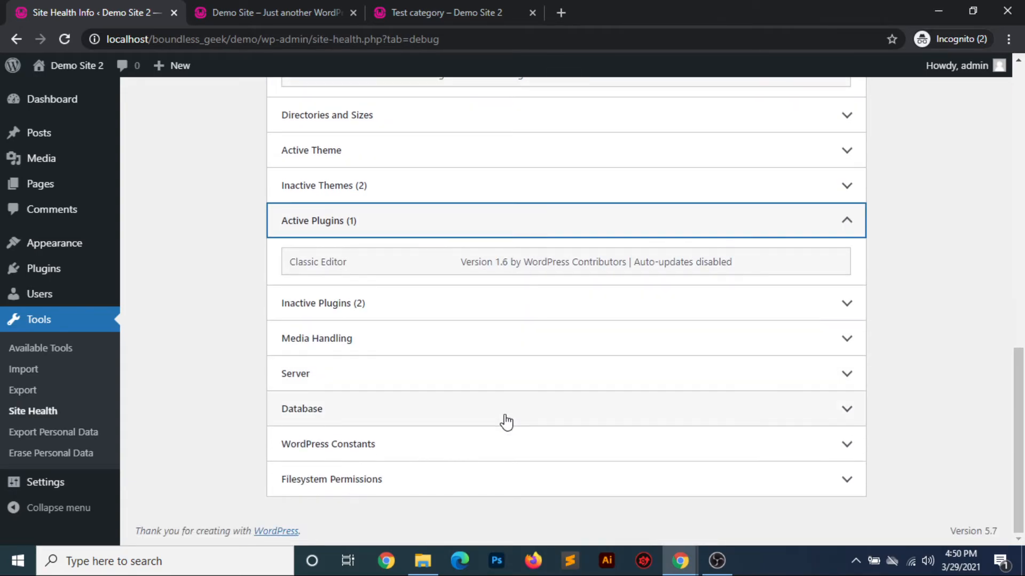
pyautogui.click(841, 409)
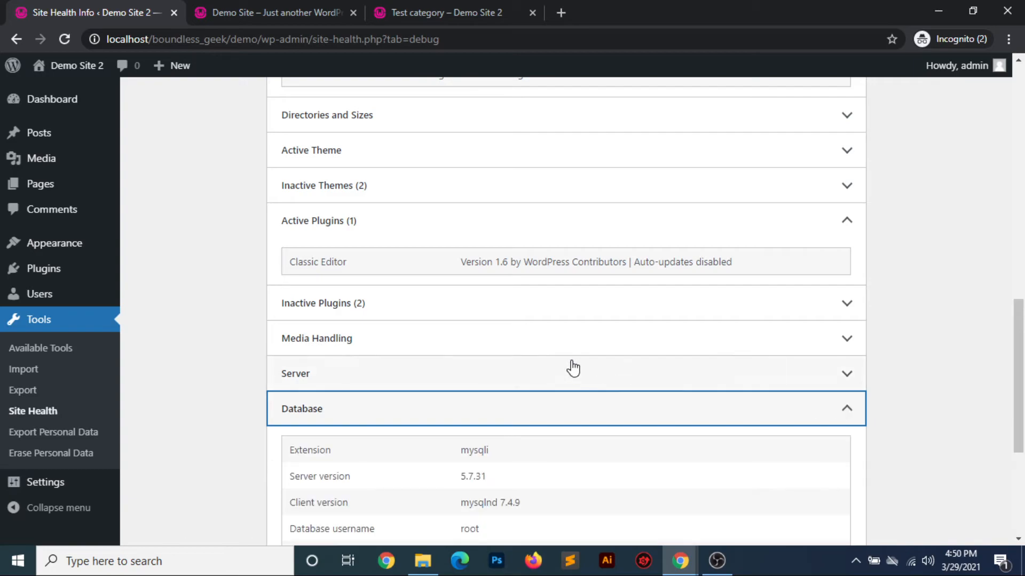
pyautogui.scroll(-4, 572, 367)
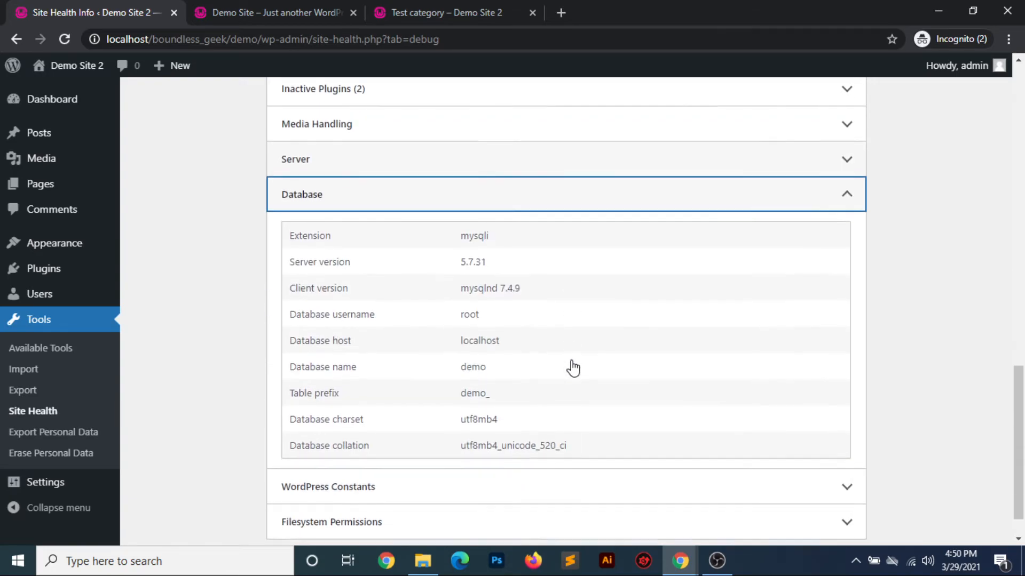
pyautogui.doubleClick(475, 392)
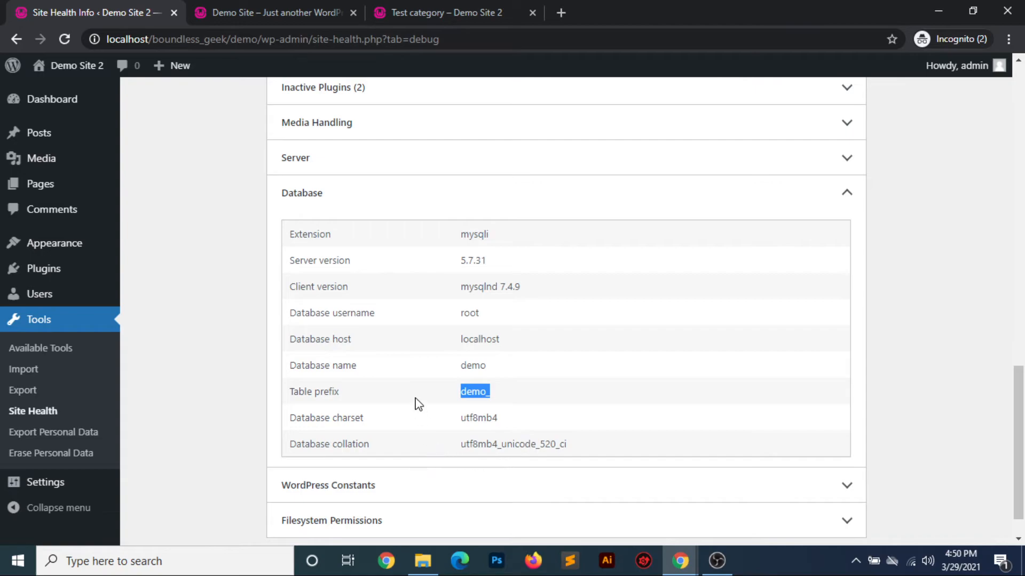
pyautogui.scroll(-1, 382, 408)
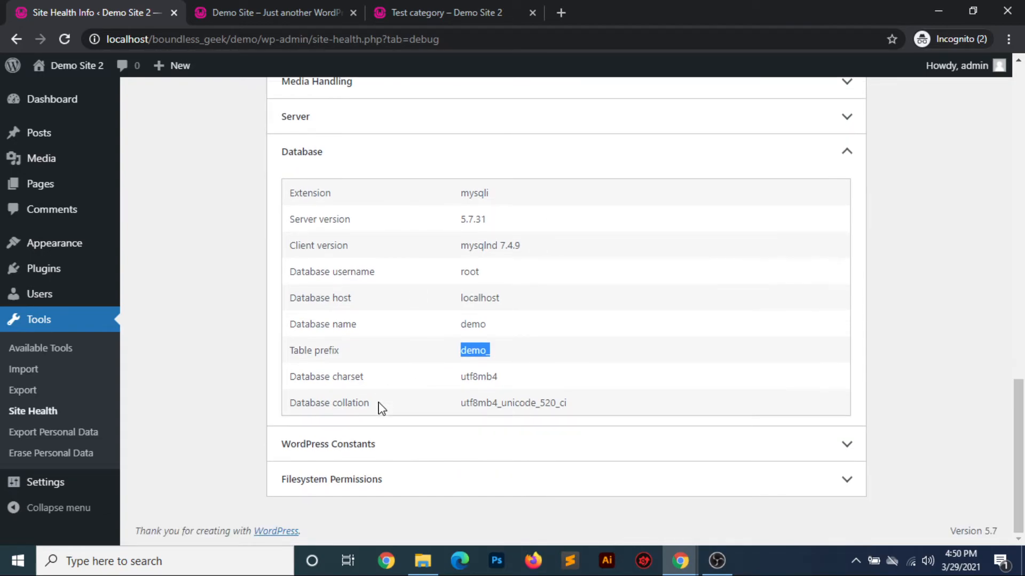
pyautogui.scroll(15, 382, 409)
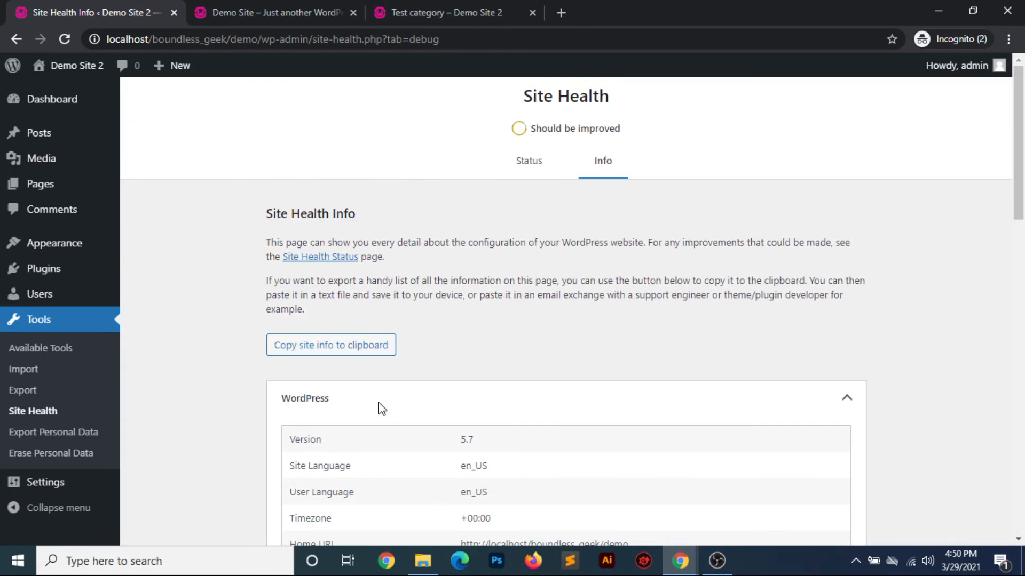
# View the Export Personal Data tool and the Erase Personal Data tool with their request forms
pyautogui.click(56, 438)
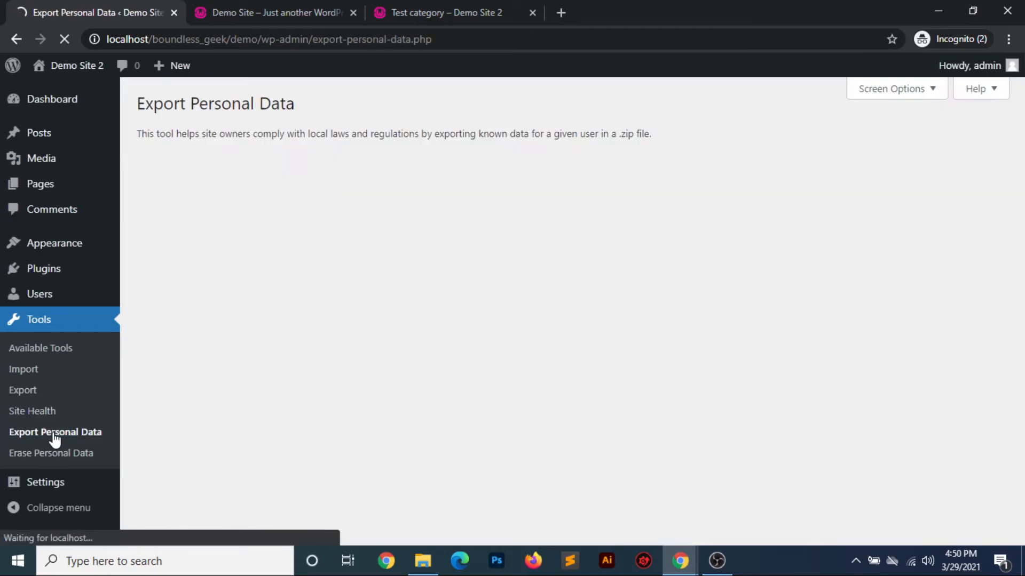
pyautogui.scroll(-1, 484, 335)
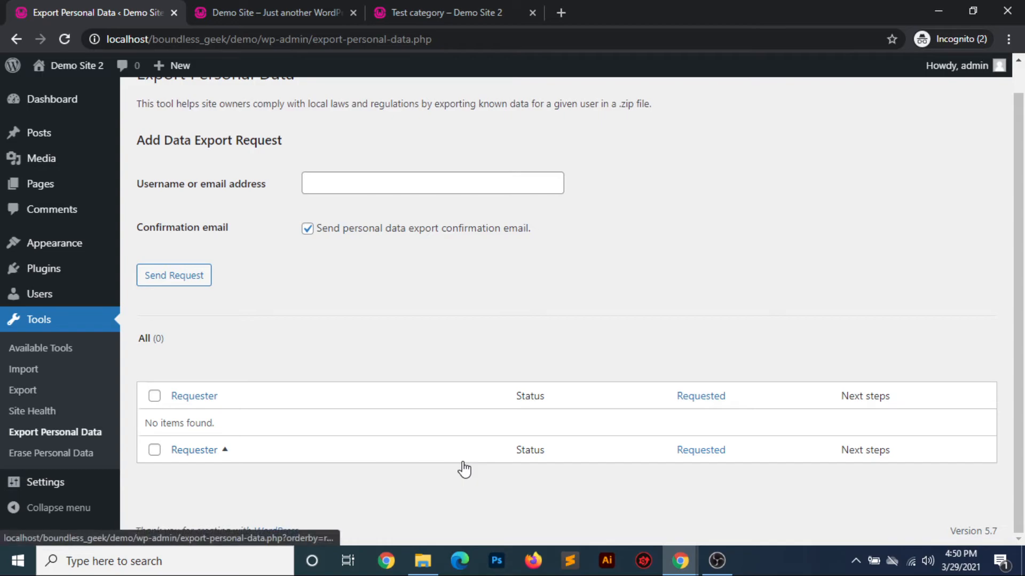
pyautogui.click(53, 453)
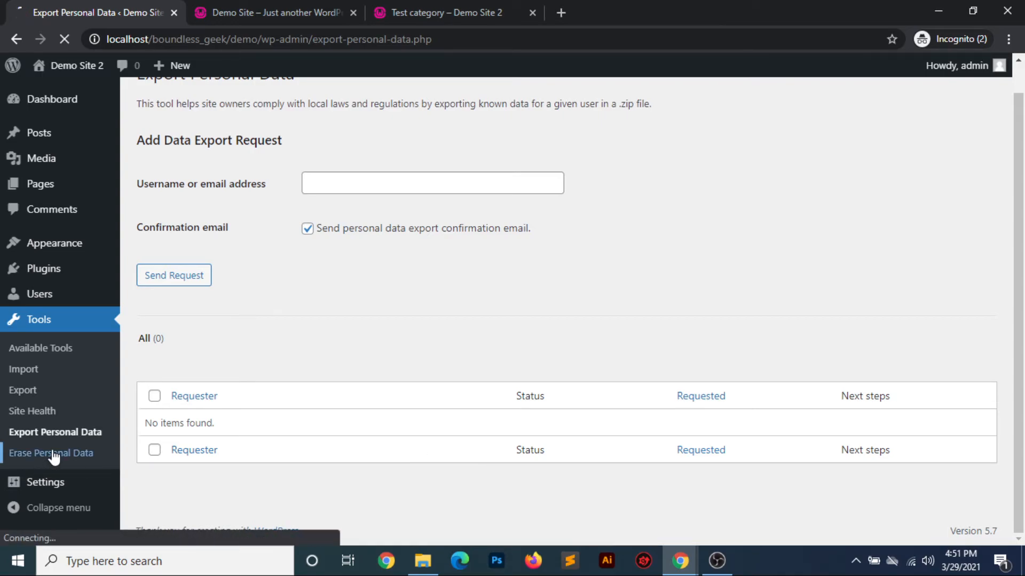
pyautogui.scroll(-1, 350, 366)
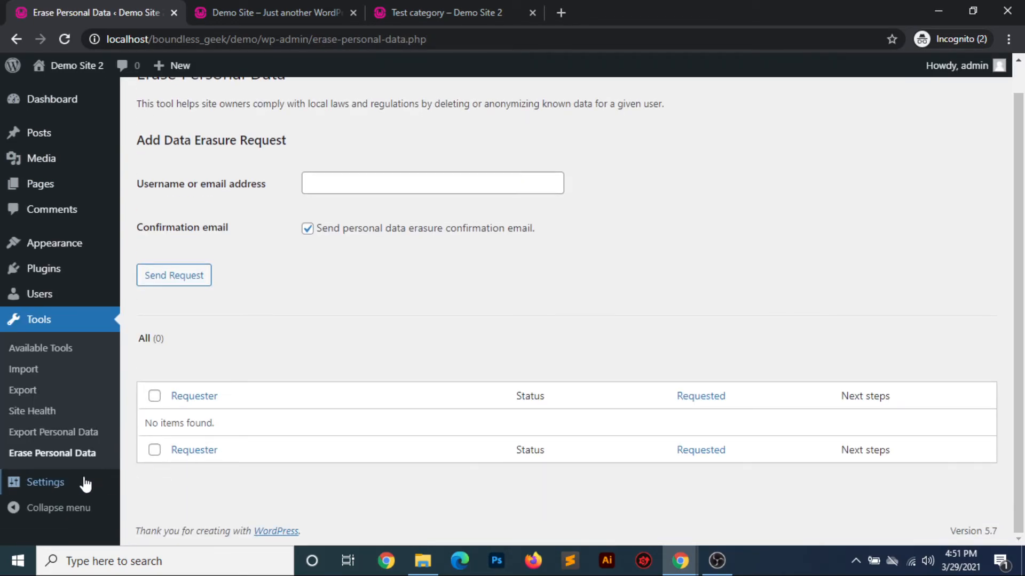
# Open the General Settings and examine the site title, tagline, WordPress and site addresses, and administration email
pyautogui.click(59, 481)
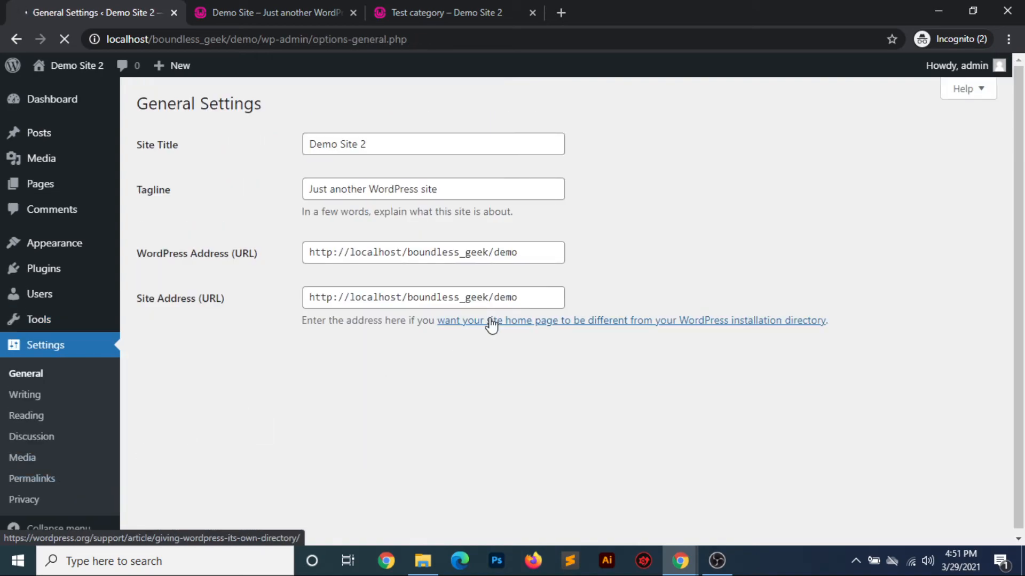
pyautogui.scroll(-4, 491, 323)
pyautogui.scroll(4, 491, 323)
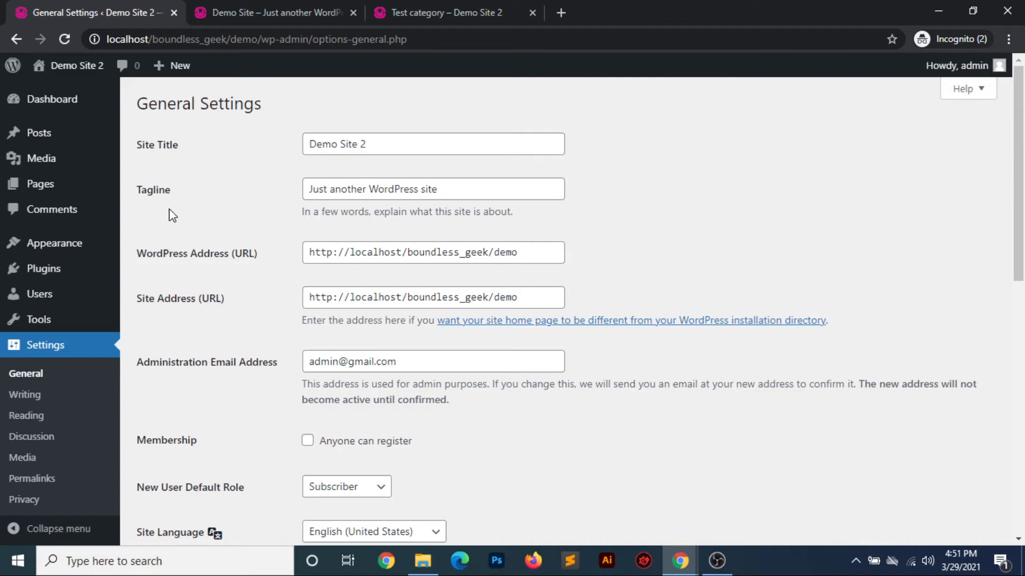
pyautogui.moveTo(455, 190); pyautogui.dragTo(291, 170)
pyautogui.click(387, 145)
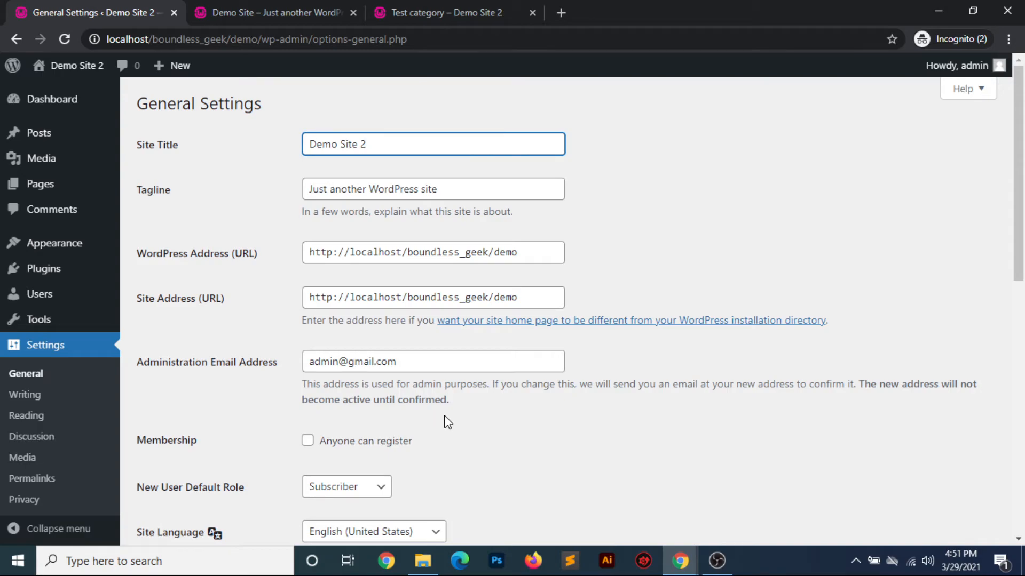
pyautogui.moveTo(522, 254); pyautogui.dragTo(268, 254)
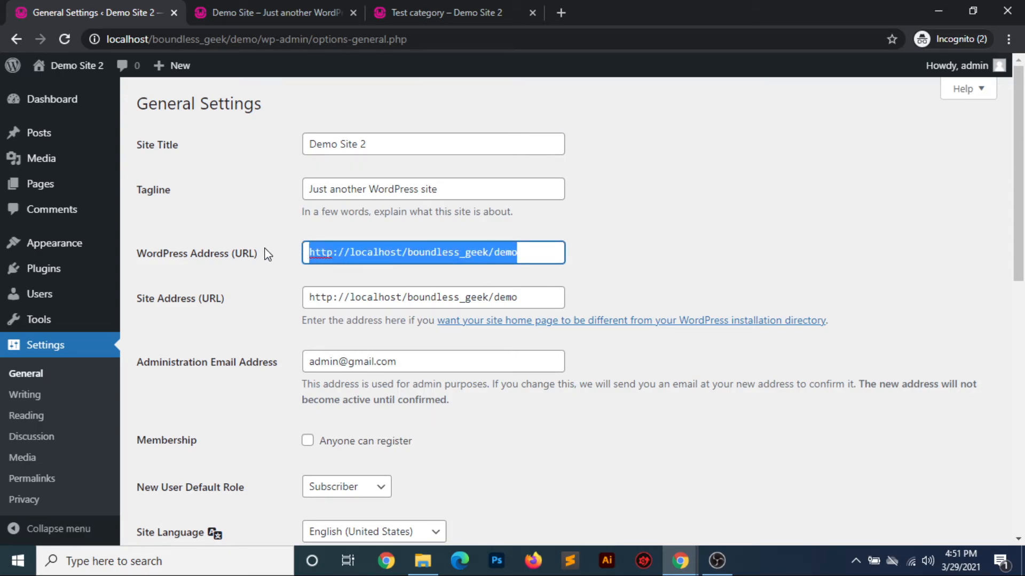
pyautogui.moveTo(525, 297); pyautogui.dragTo(131, 265)
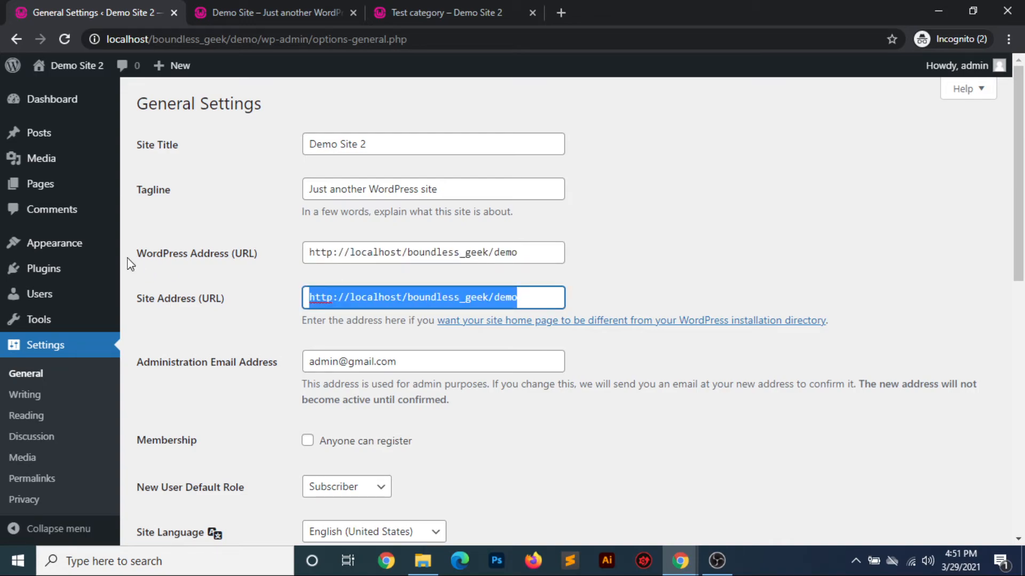
pyautogui.click(213, 412)
pyautogui.scroll(-2, 213, 413)
pyautogui.moveTo(403, 279); pyautogui.dragTo(297, 283)
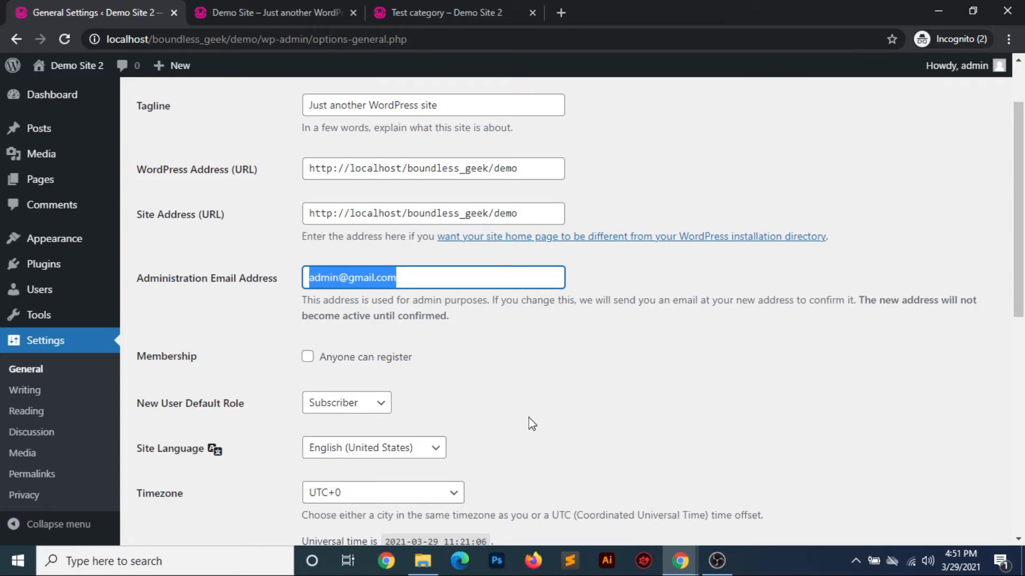
# Allow anyone to register on the site and choose Subscriber as the new user default role
pyautogui.scroll(-3, 532, 425)
pyautogui.click(580, 292)
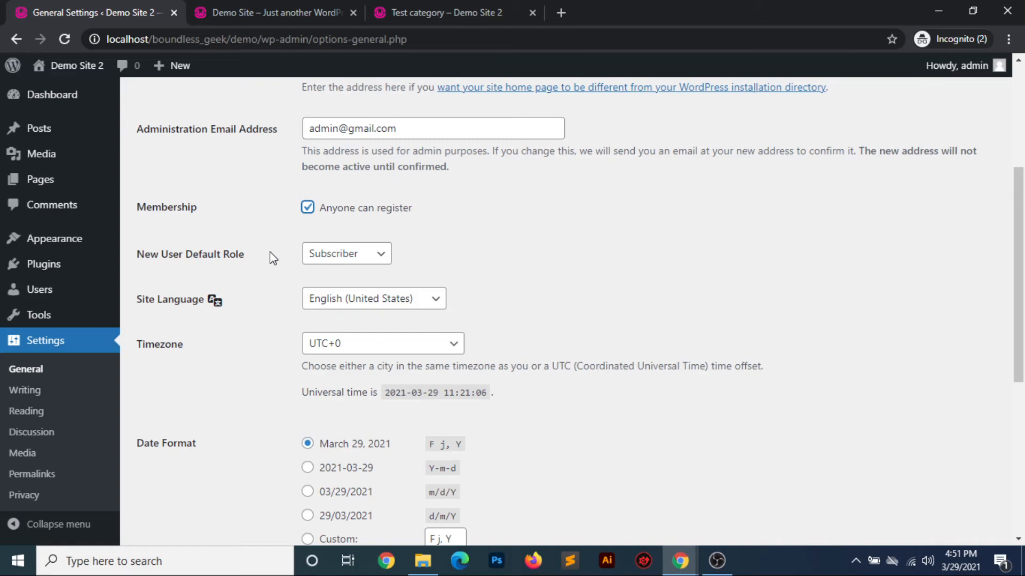
pyautogui.click(365, 262)
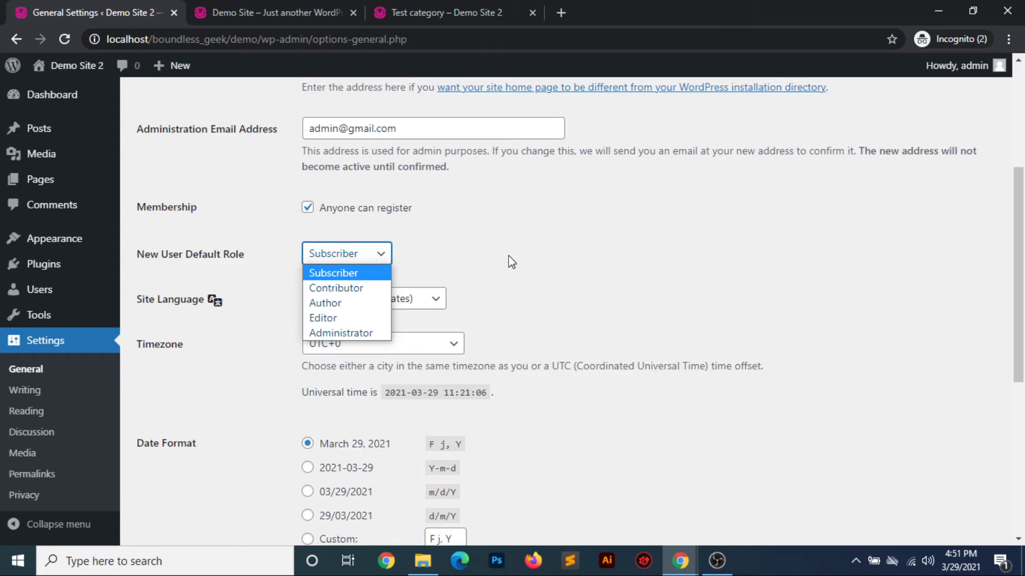
pyautogui.click(328, 274)
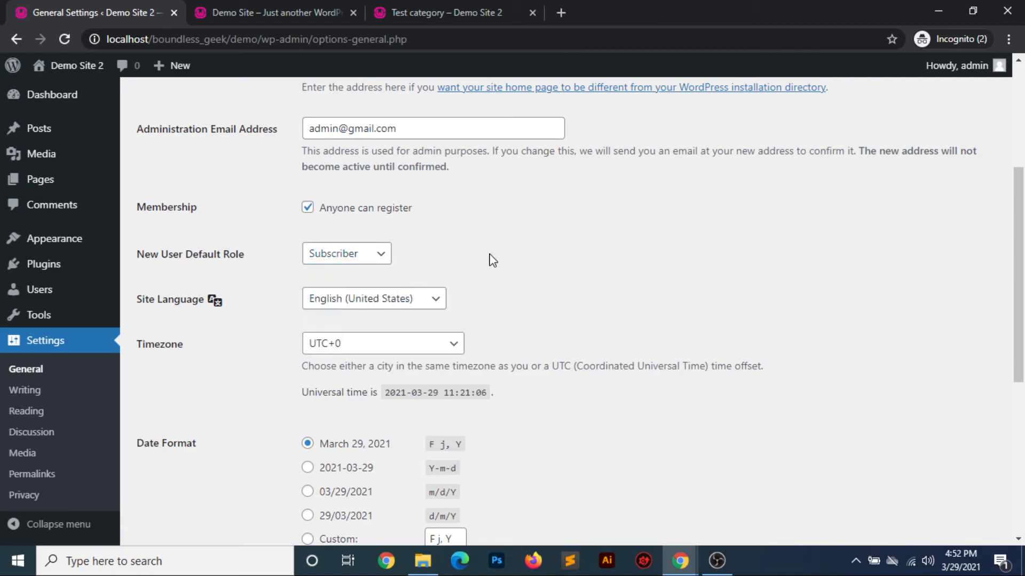
# View the languages available for the site language and keep English (United States)
pyautogui.click(439, 303)
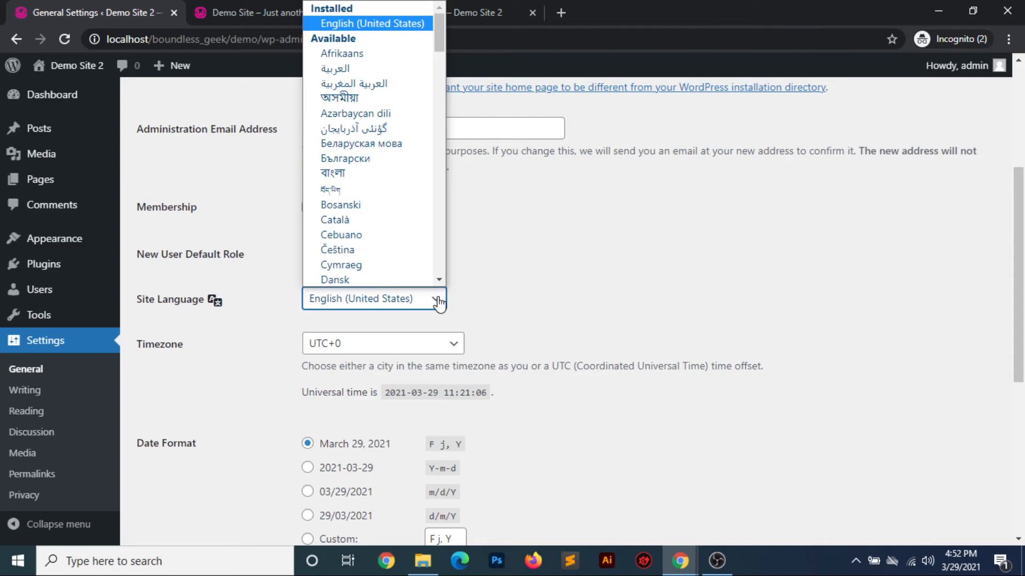
pyautogui.click(536, 297)
pyautogui.scroll(-3, 536, 298)
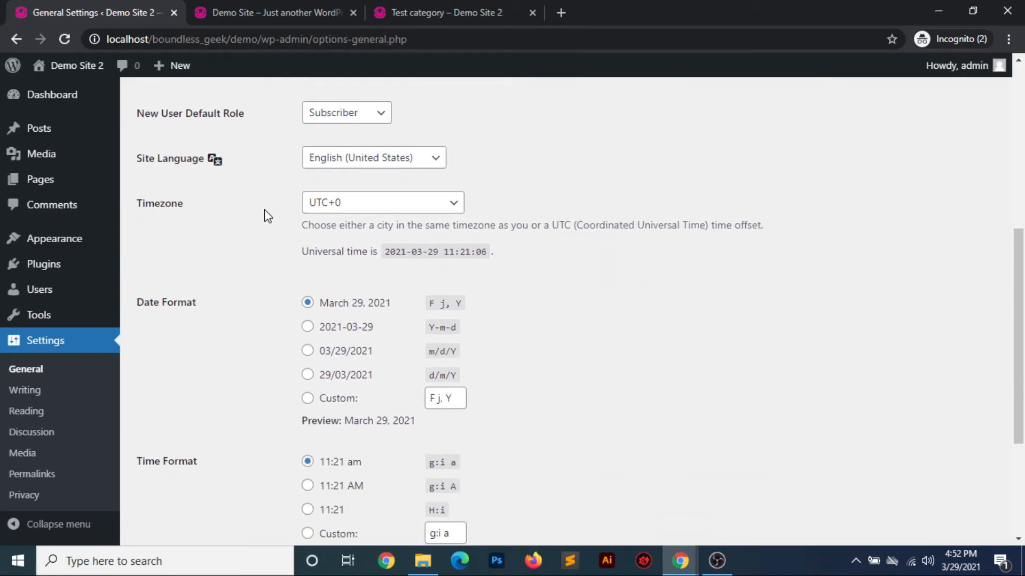
# Set the site's timezone to Kolkata from the Asia cities
pyautogui.click(449, 203)
pyautogui.scroll(6, 390, 368)
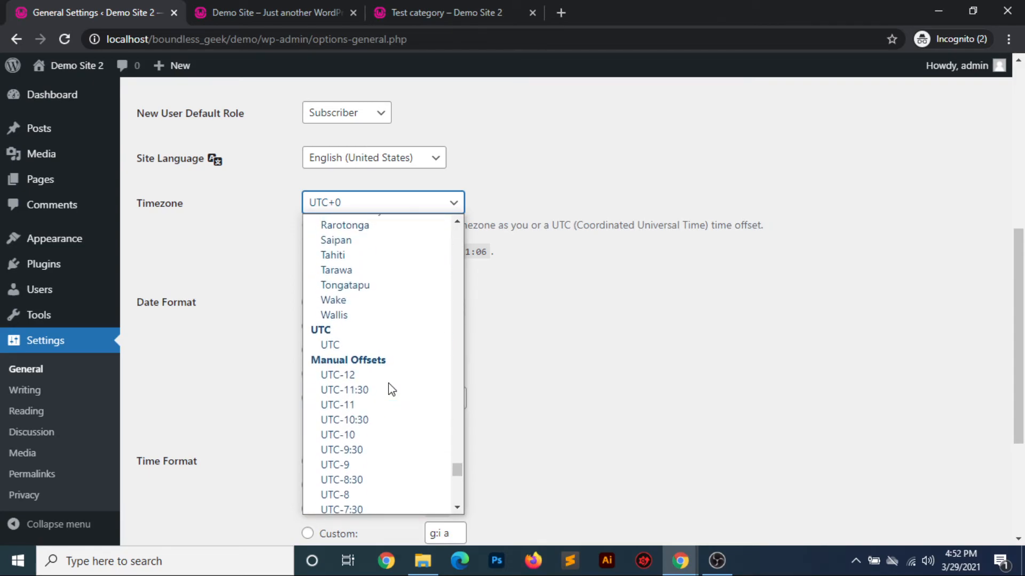
pyautogui.scroll(8, 391, 389)
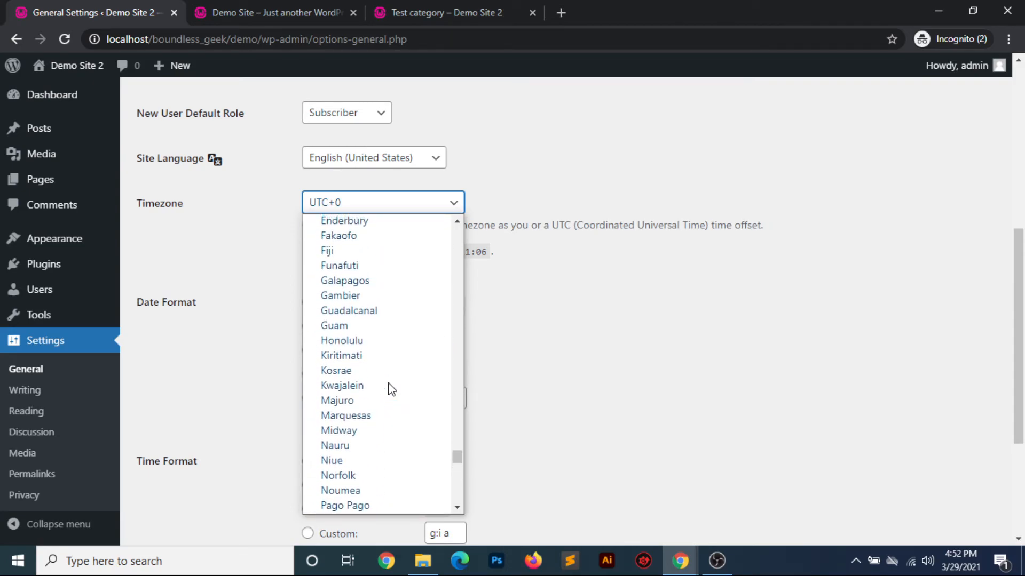
pyautogui.scroll(5, 391, 389)
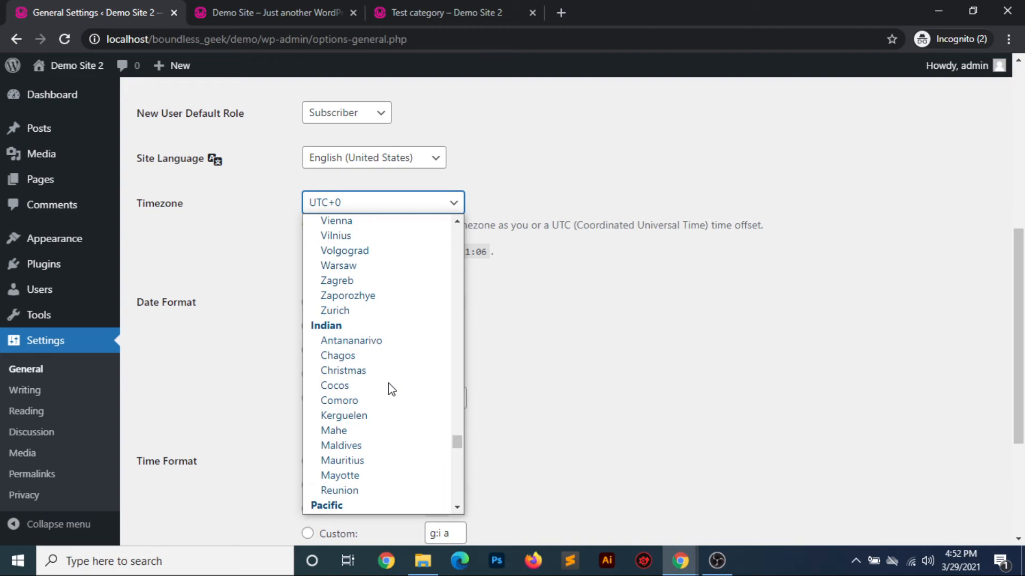
pyautogui.scroll(20, 391, 390)
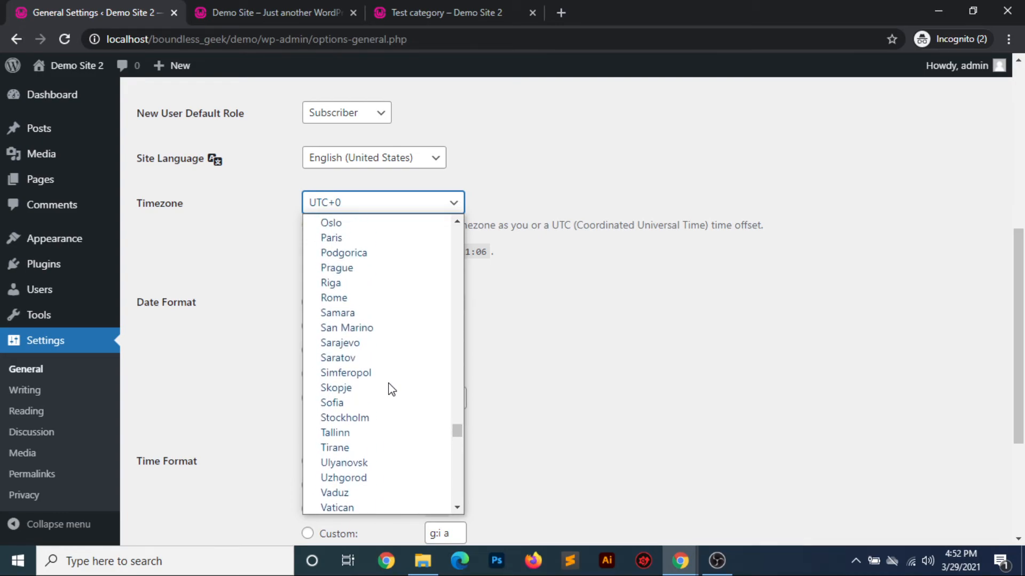
pyautogui.scroll(15, 391, 390)
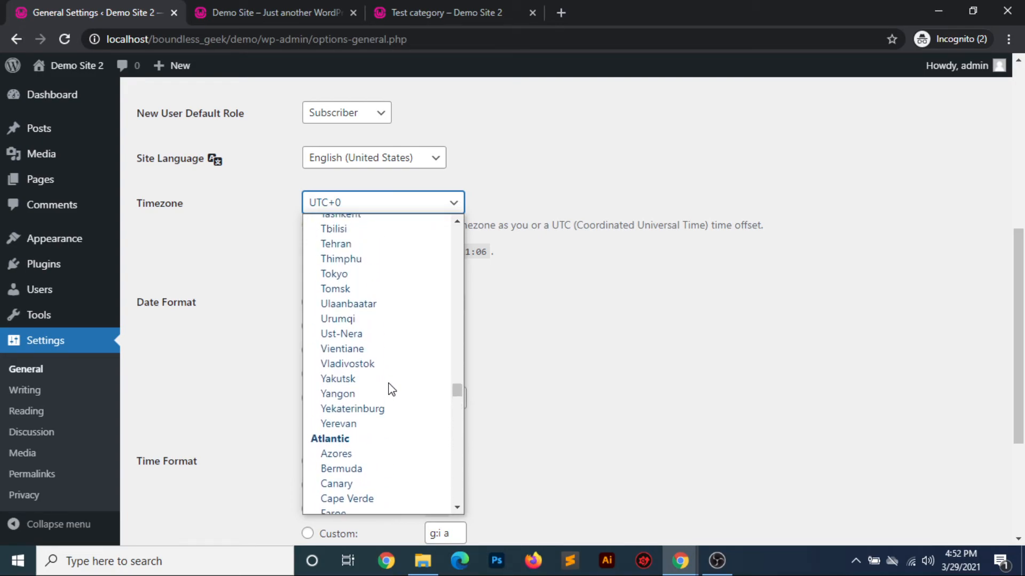
pyautogui.scroll(15, 391, 390)
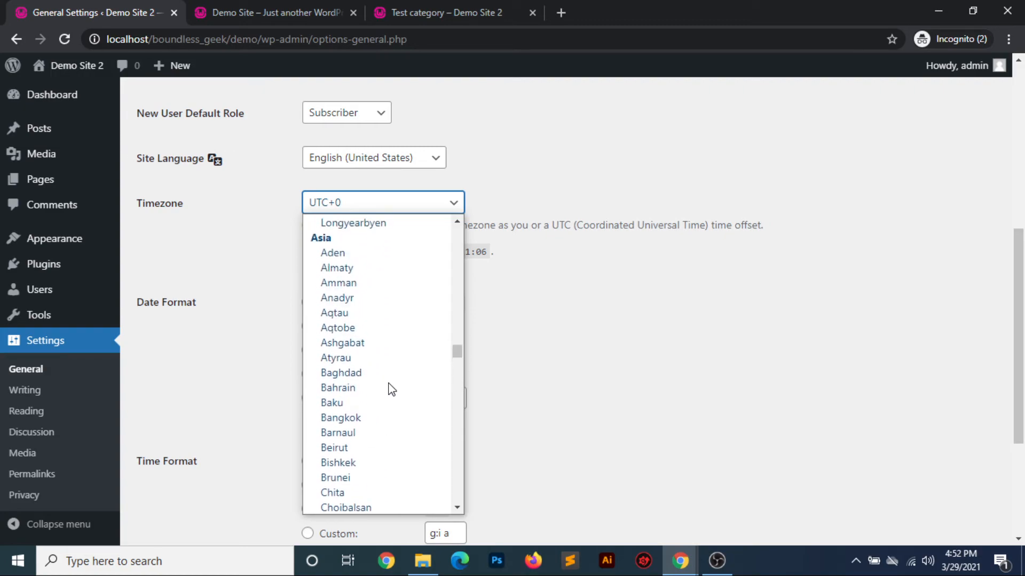
pyautogui.scroll(-5, 391, 390)
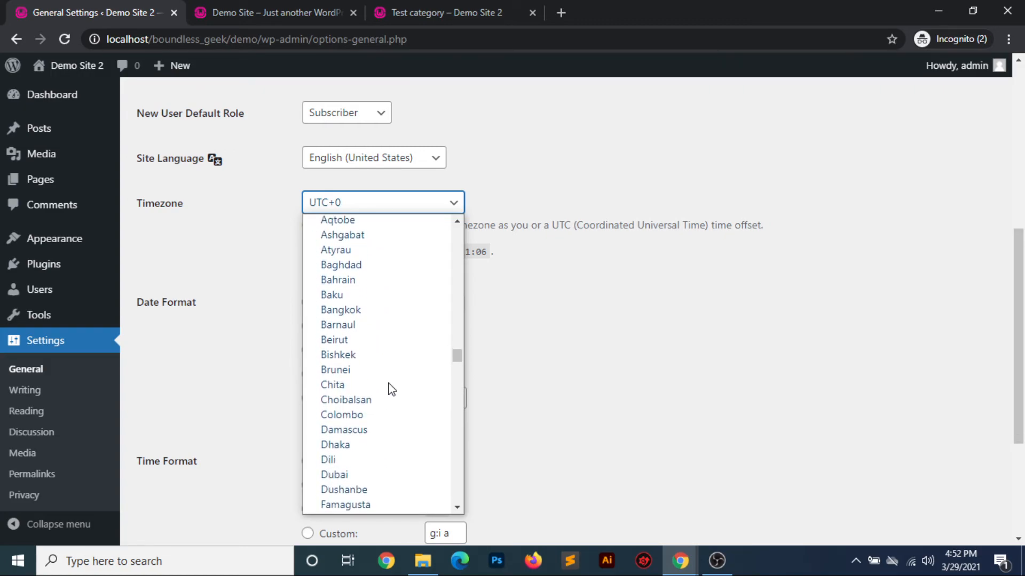
pyautogui.scroll(-5, 391, 390)
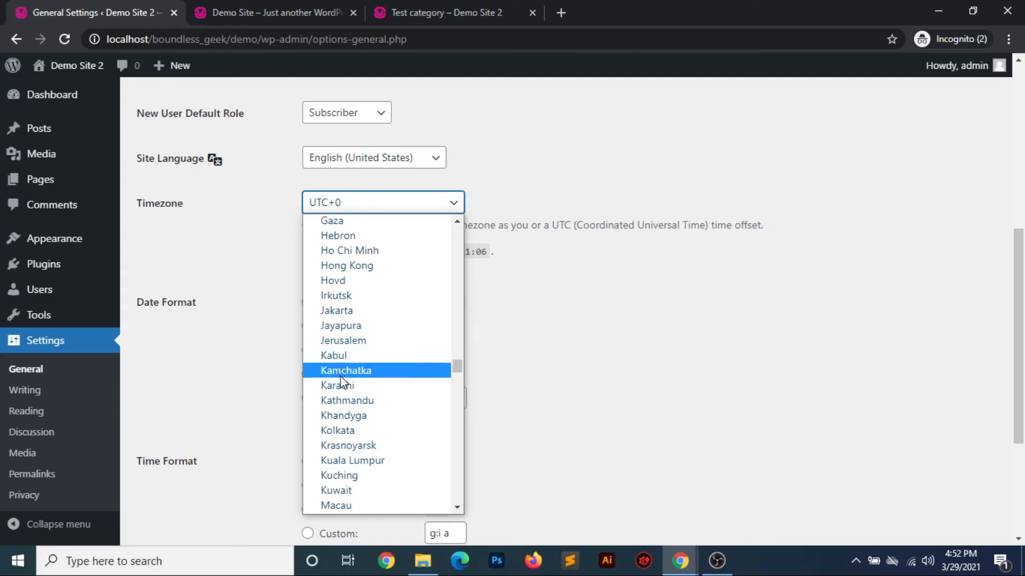
pyautogui.click(341, 433)
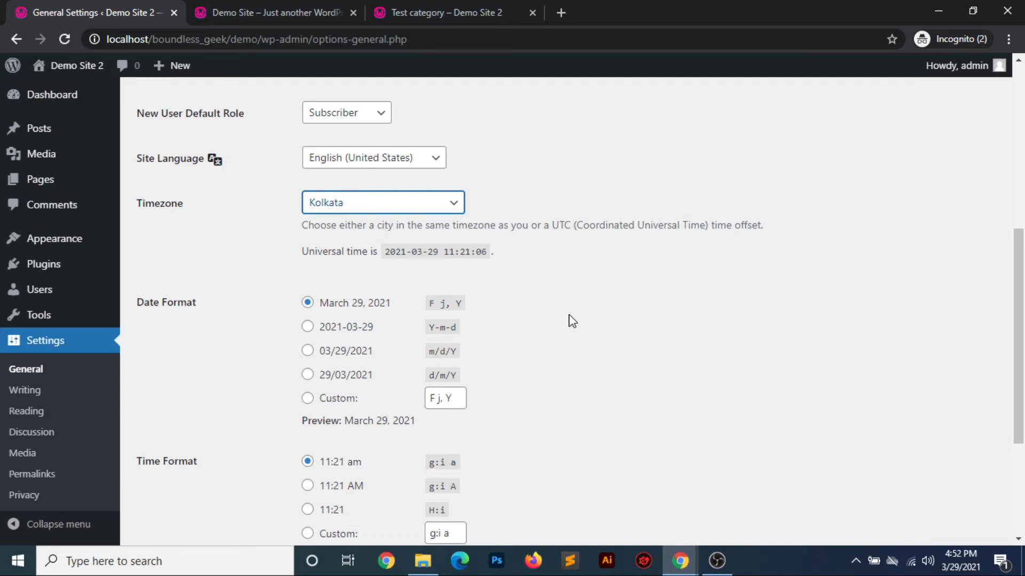
pyautogui.click(588, 331)
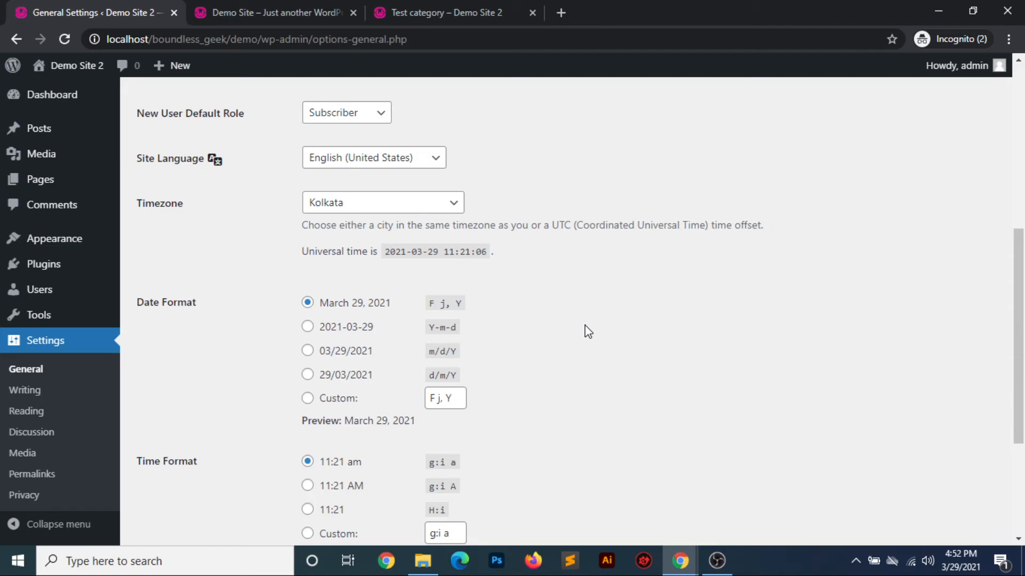
# Review the date and time format options and the choices for the week's starting day, keeping Monday
pyautogui.scroll(-3, 587, 331)
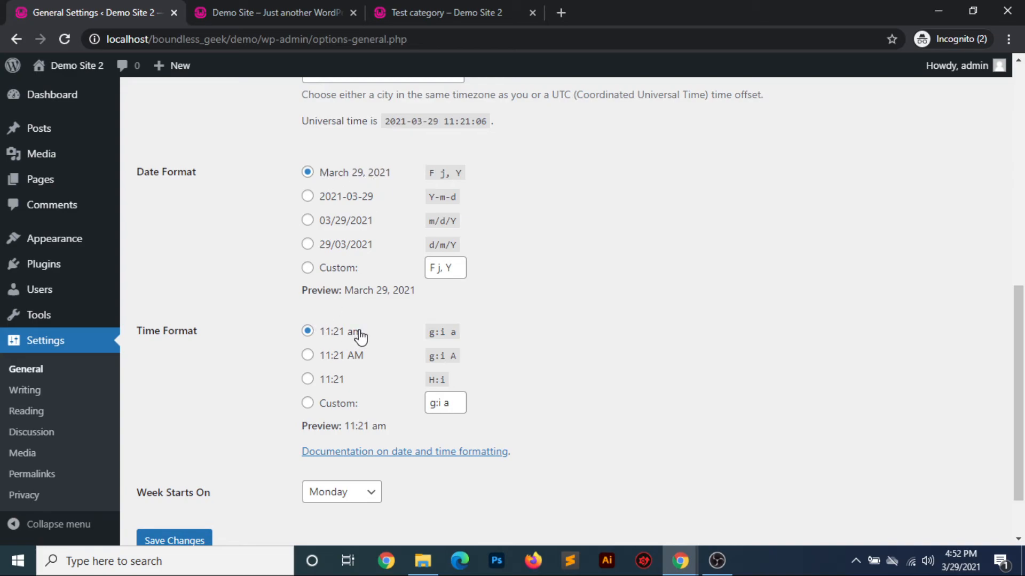
pyautogui.scroll(-2, 360, 336)
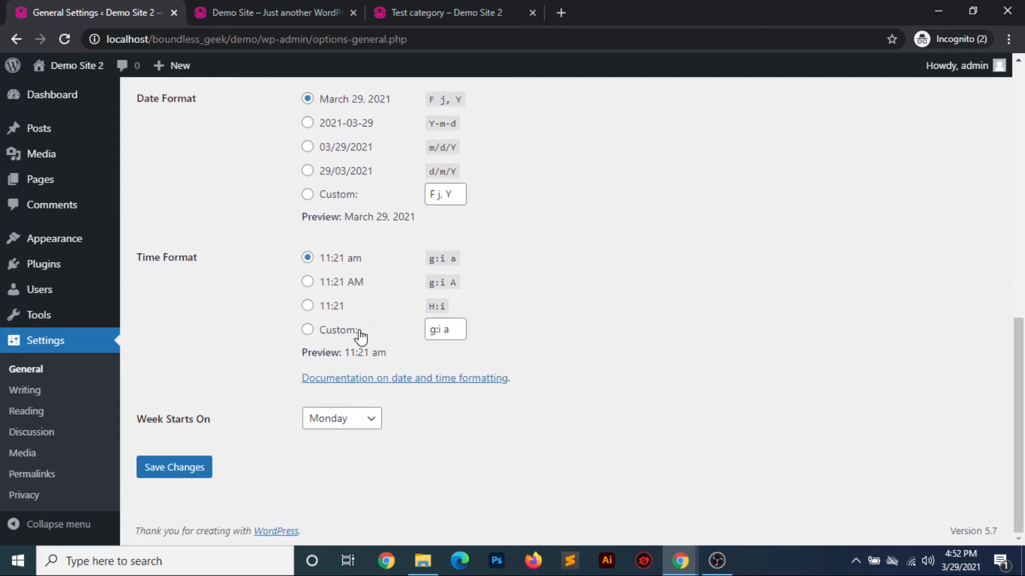
pyautogui.click(377, 425)
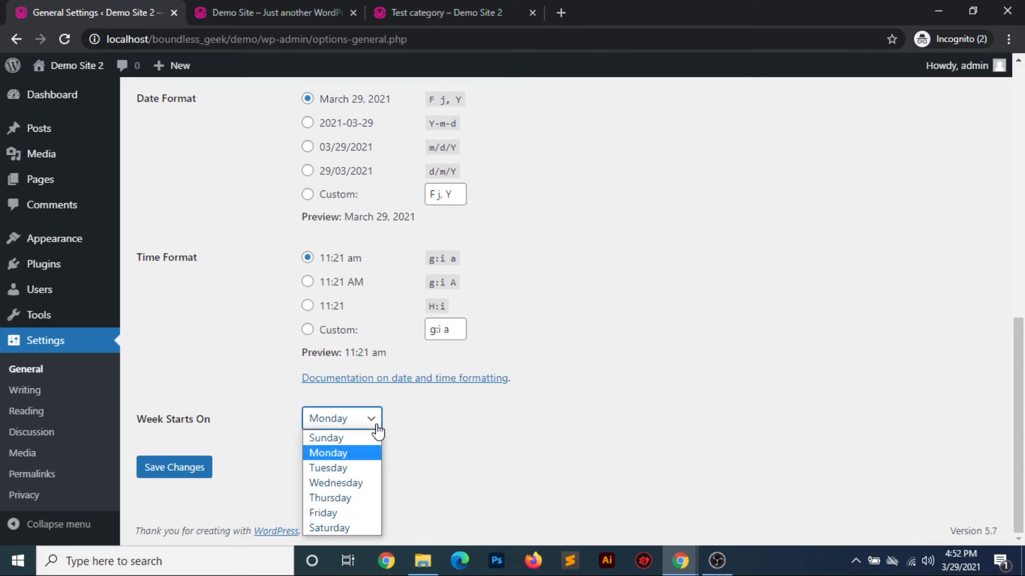
pyautogui.click(345, 454)
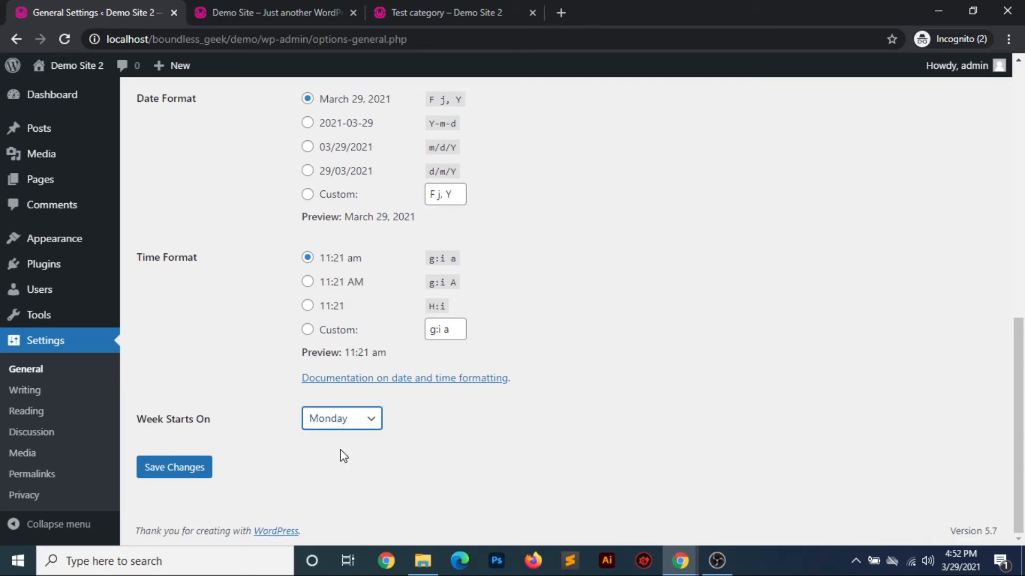
pyautogui.scroll(10, 380, 445)
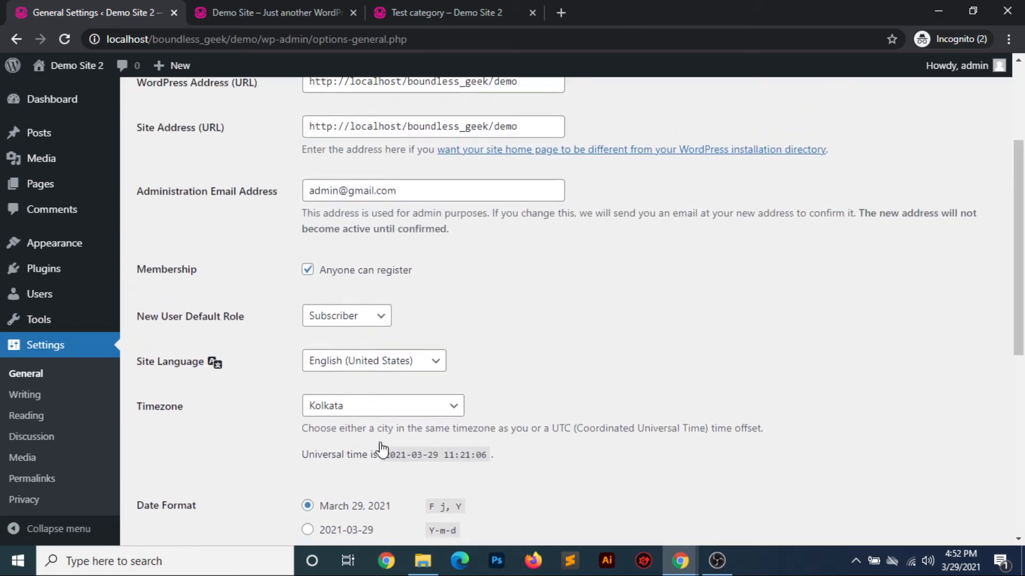
pyautogui.scroll(-10, 382, 450)
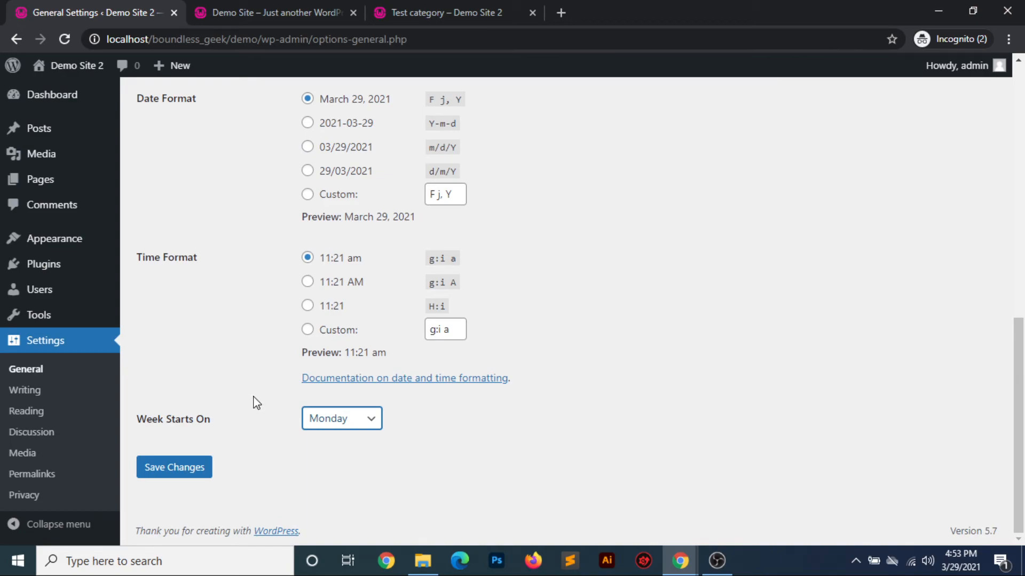
# Open the Writing Settings and view the choices for default post category and default post format
pyautogui.click(19, 391)
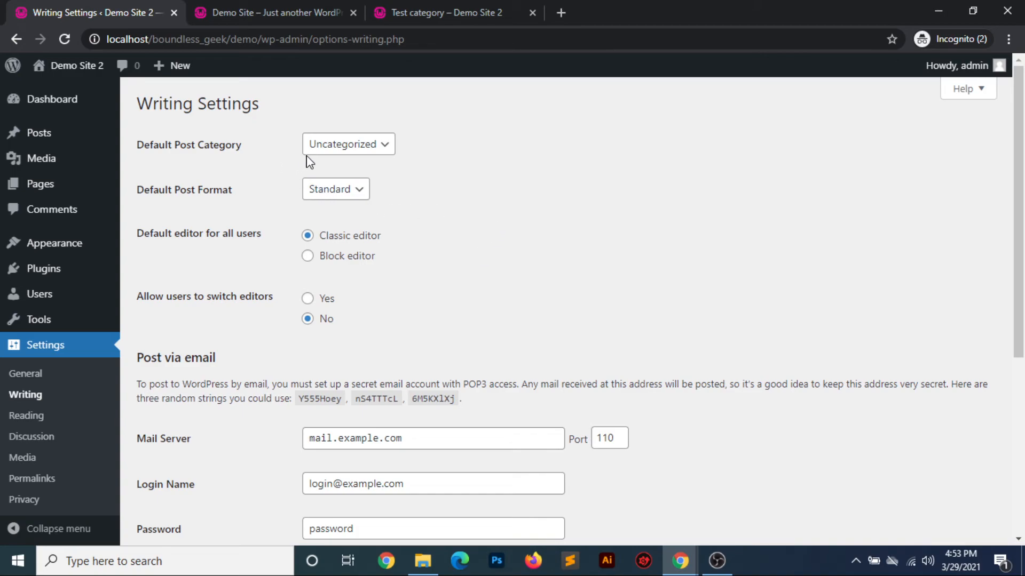
pyautogui.click(379, 147)
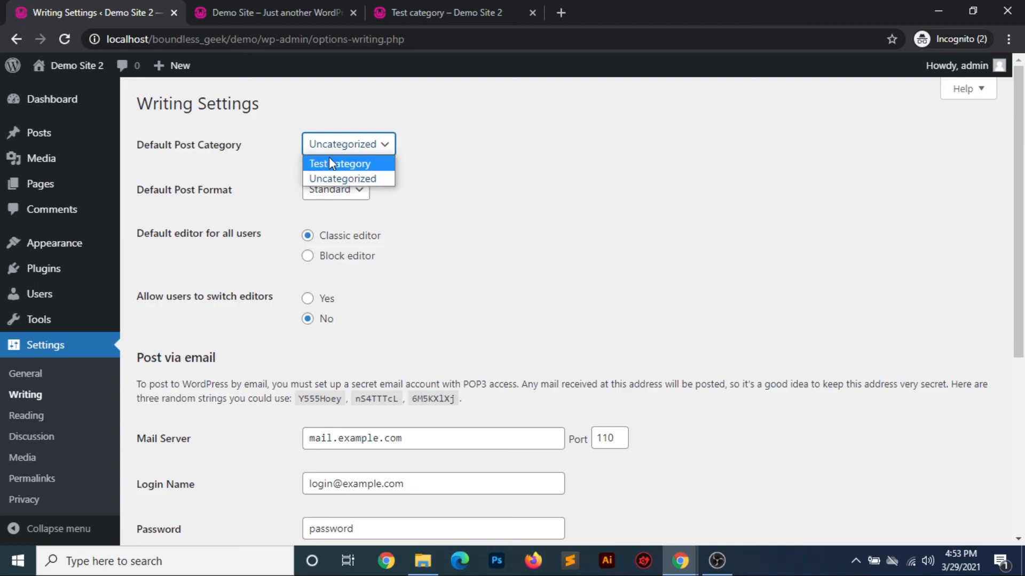
pyautogui.click(488, 236)
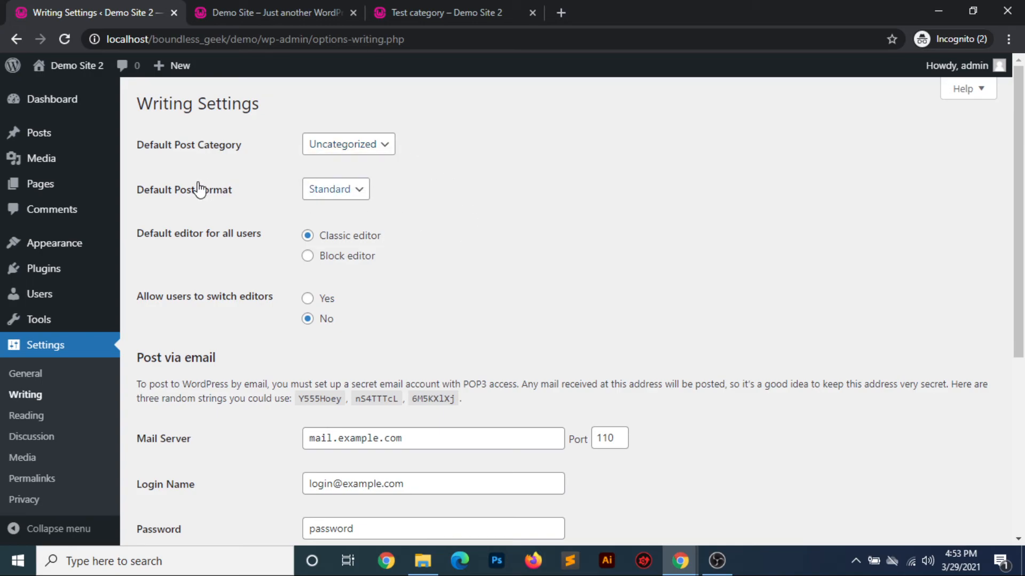
pyautogui.click(358, 194)
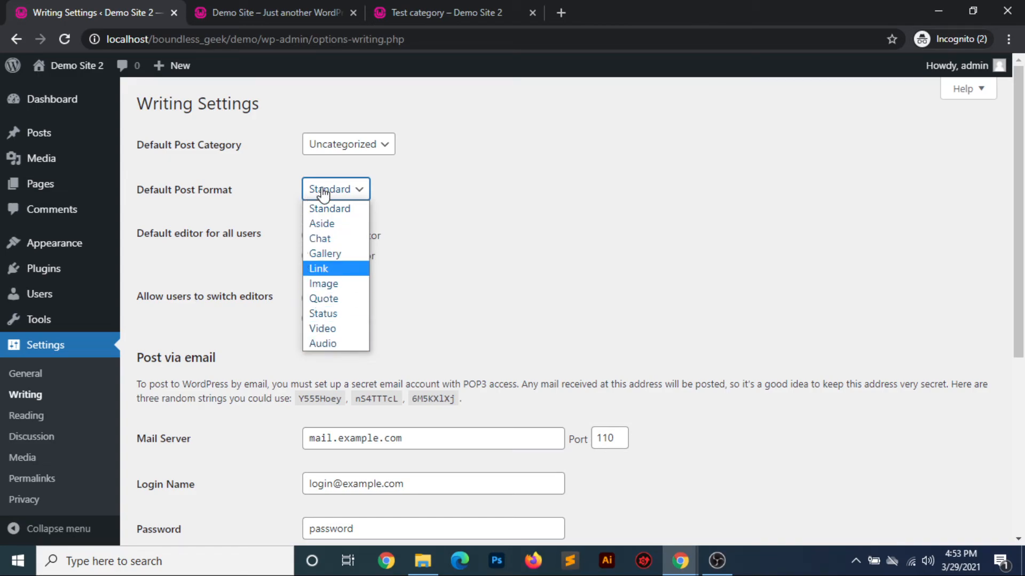
pyautogui.click(475, 220)
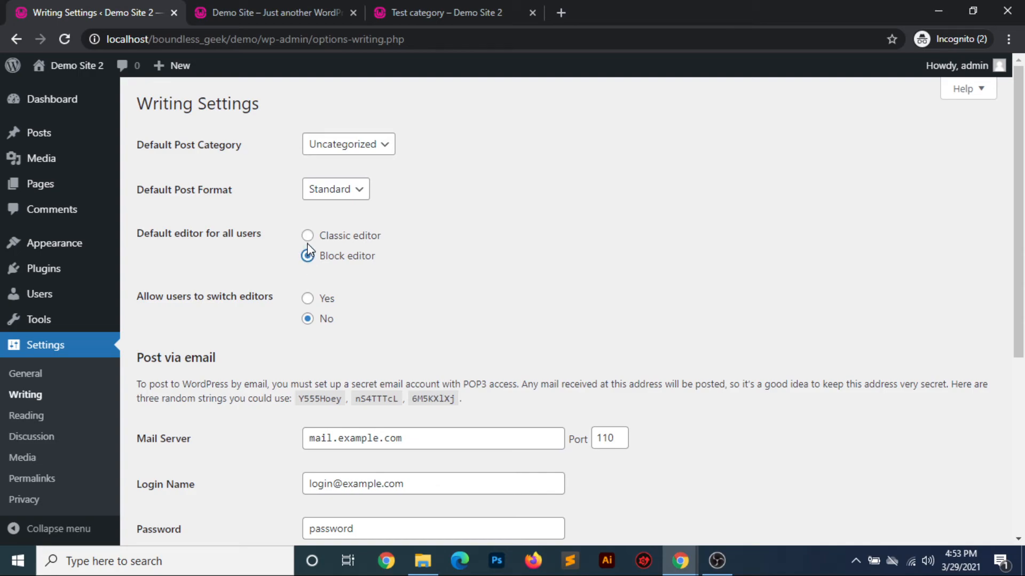
# Try the editor options, restoring Classic editor as the default for all users and No for allowing users to switch editors
pyautogui.click(307, 235)
pyautogui.scroll(-1, 424, 291)
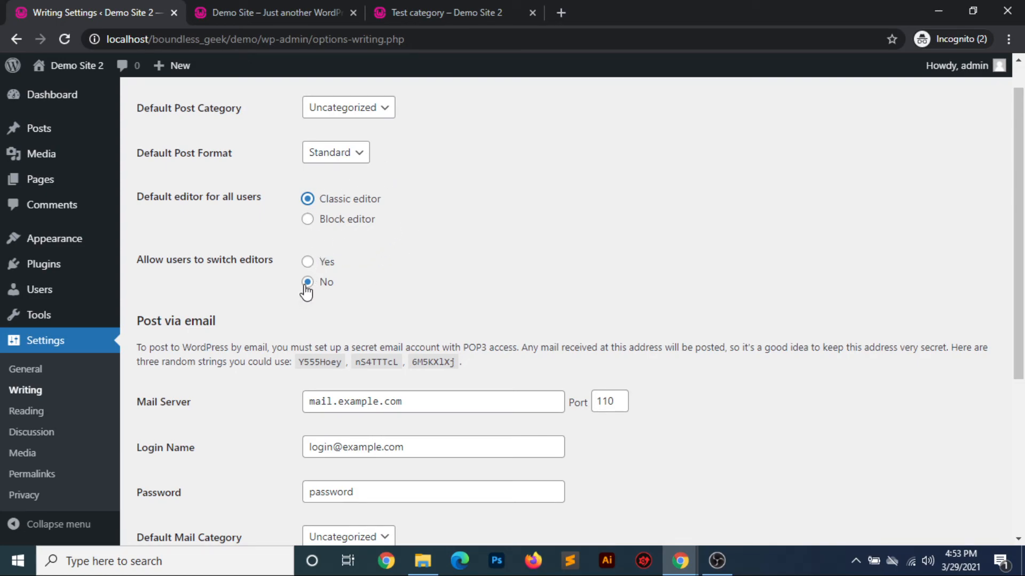
pyautogui.click(308, 263)
pyautogui.click(307, 282)
pyautogui.scroll(-3, 489, 324)
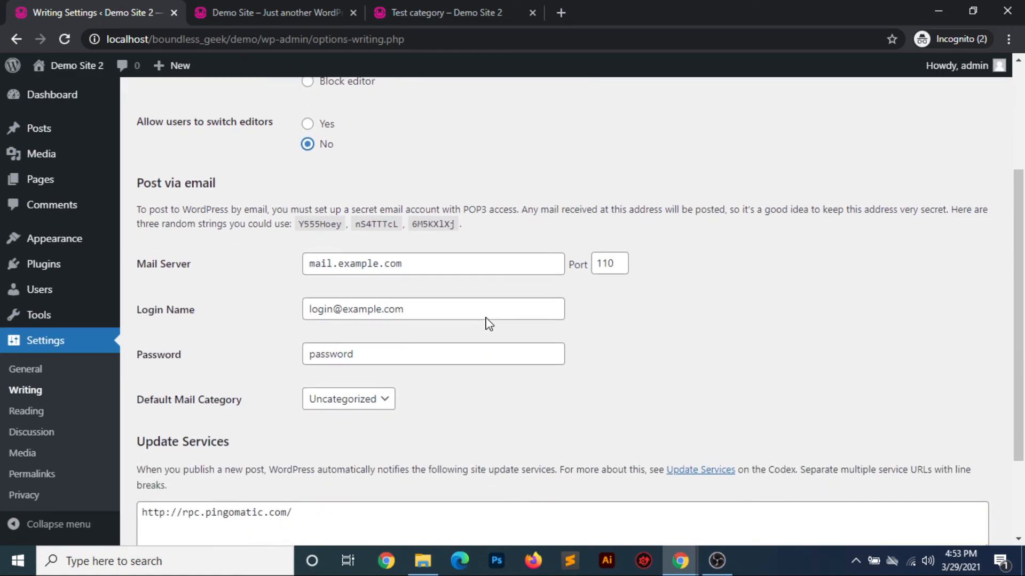
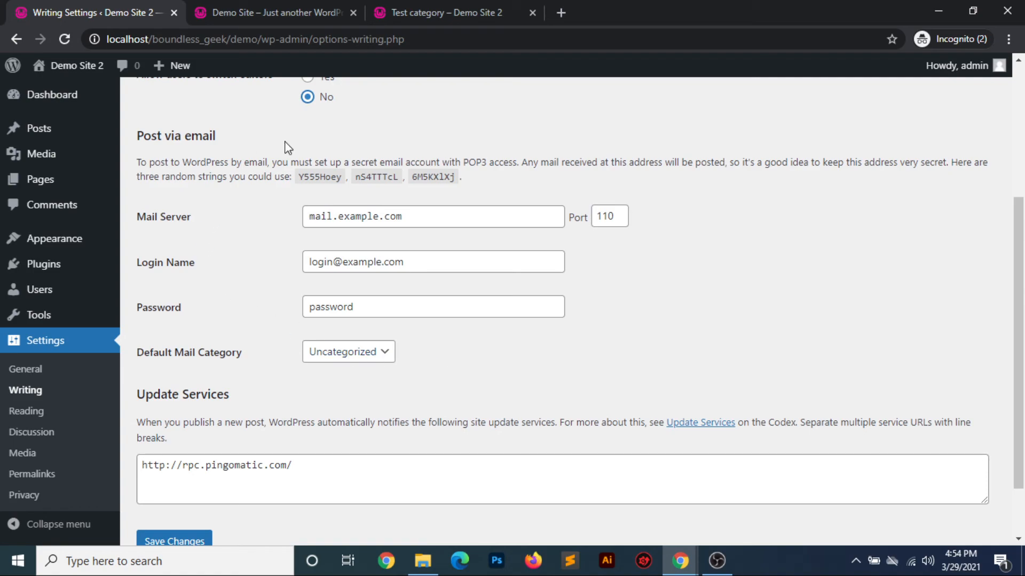
# Open the Reading Settings and try a static page as the homepage, viewing the page choices before restoring Your latest posts
pyautogui.scroll(-2, 437, 357)
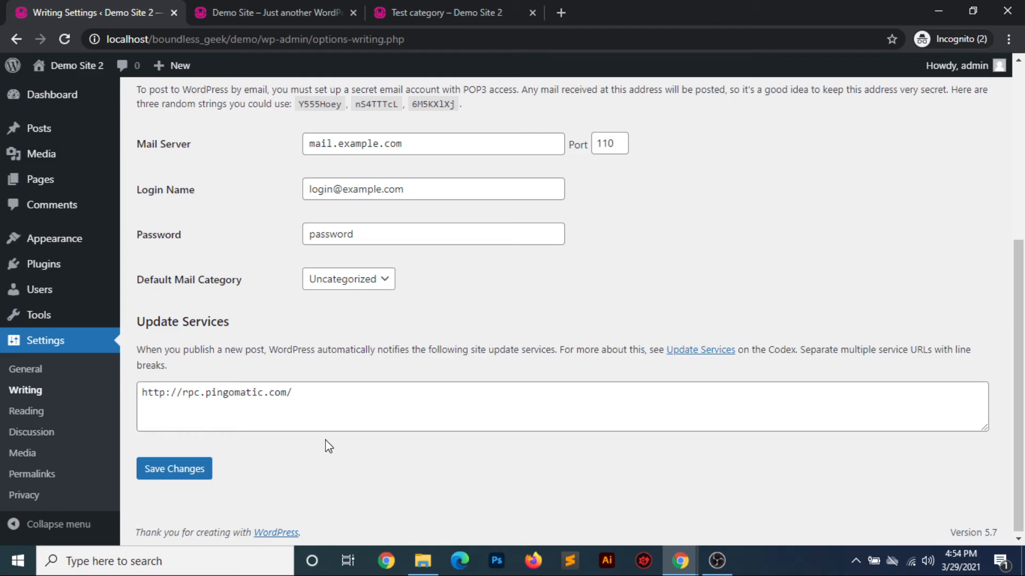
pyautogui.click(37, 412)
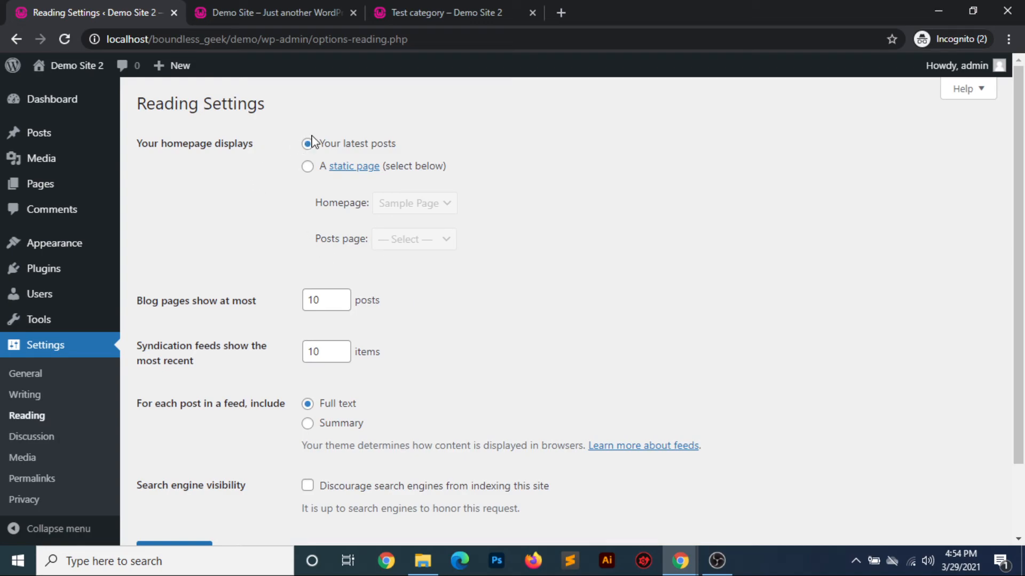
pyautogui.click(308, 168)
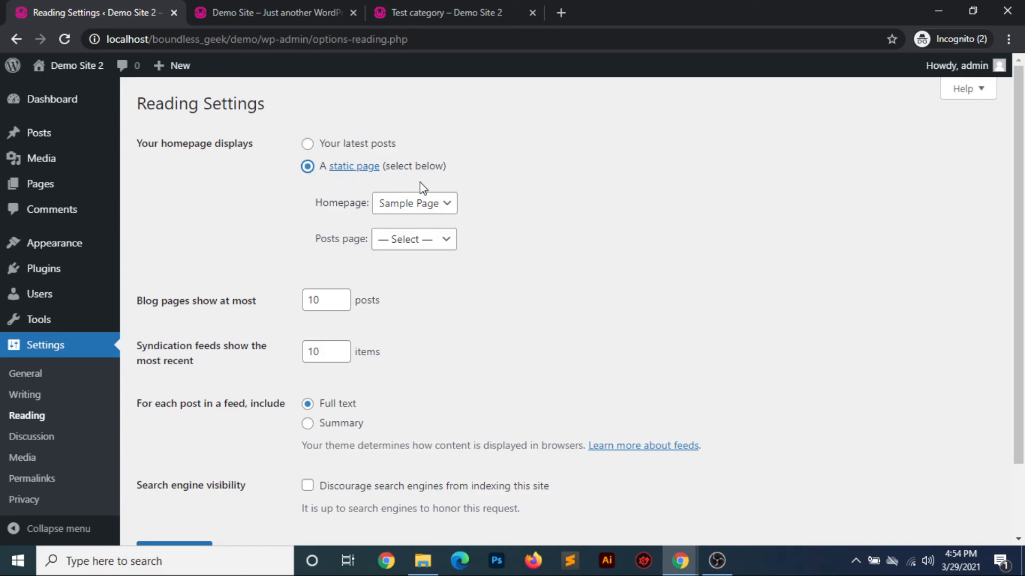
pyautogui.click(437, 212)
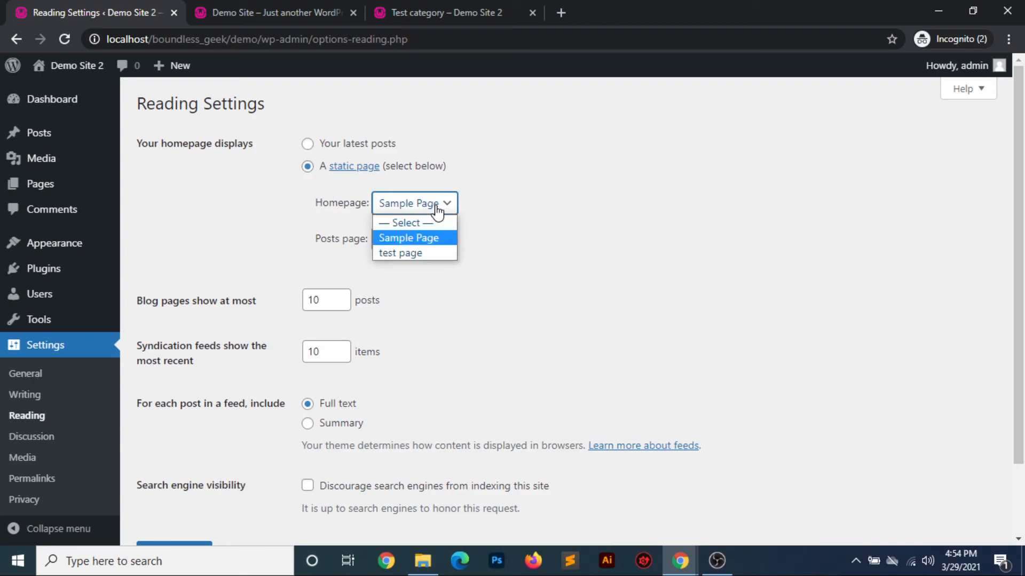
pyautogui.click(486, 321)
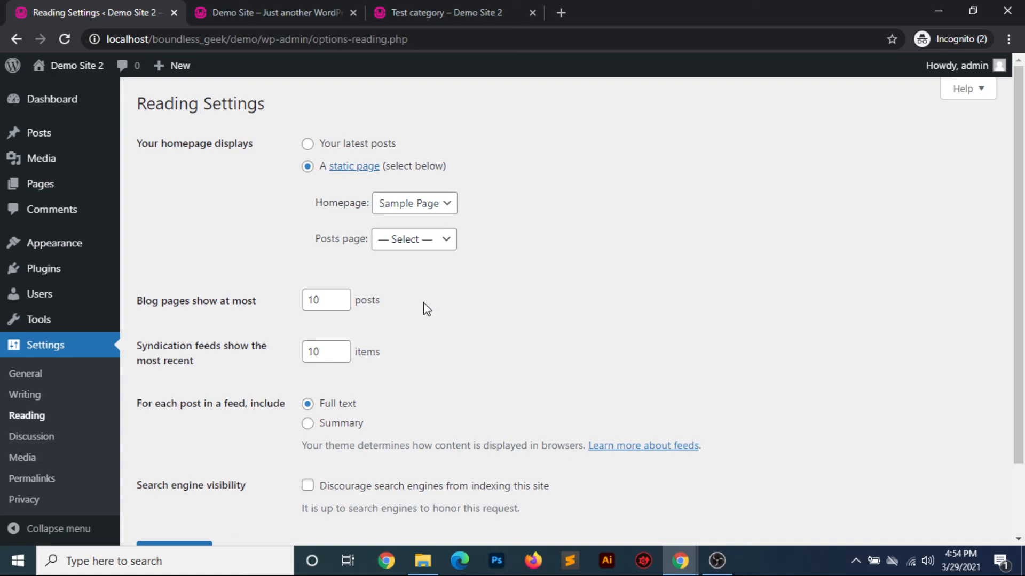
pyautogui.click(308, 144)
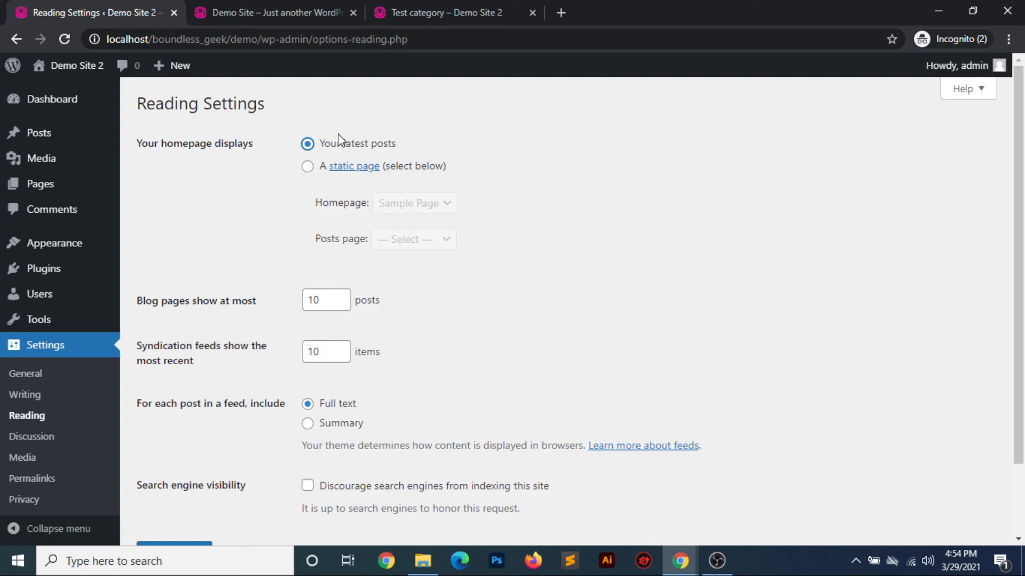
# Set blog pages to show at most 15 posts and try the option discouraging search engine indexing, leaving it off
pyautogui.click(323, 300)
pyautogui.moveTo(323, 300); pyautogui.dragTo(272, 309)
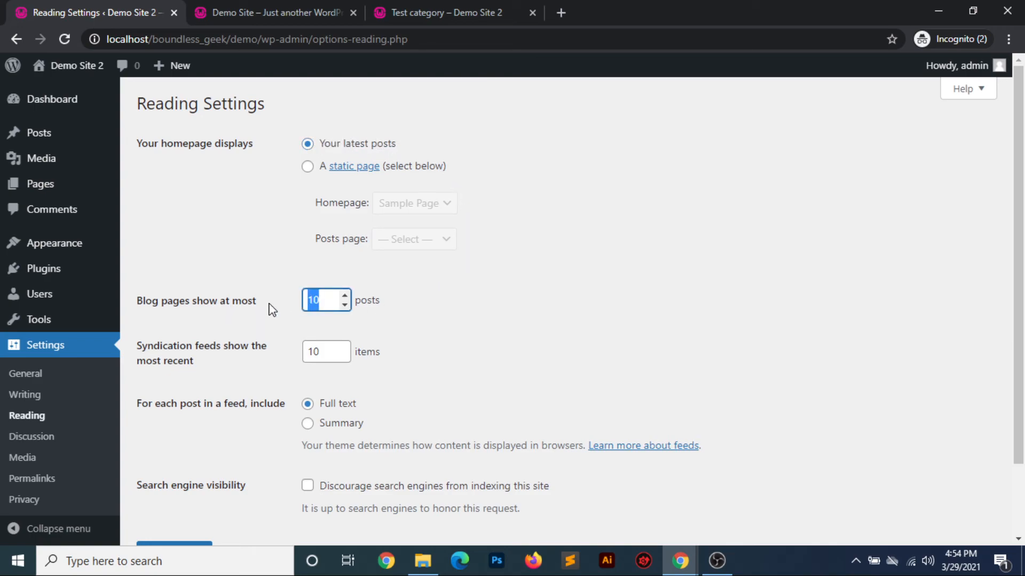
pyautogui.click(430, 325)
pyautogui.click(321, 300)
pyautogui.moveTo(321, 300); pyautogui.dragTo(273, 303)
pyautogui.click(345, 296)
pyautogui.click(344, 295)
pyautogui.click(345, 295)
pyautogui.scroll(-2, 435, 343)
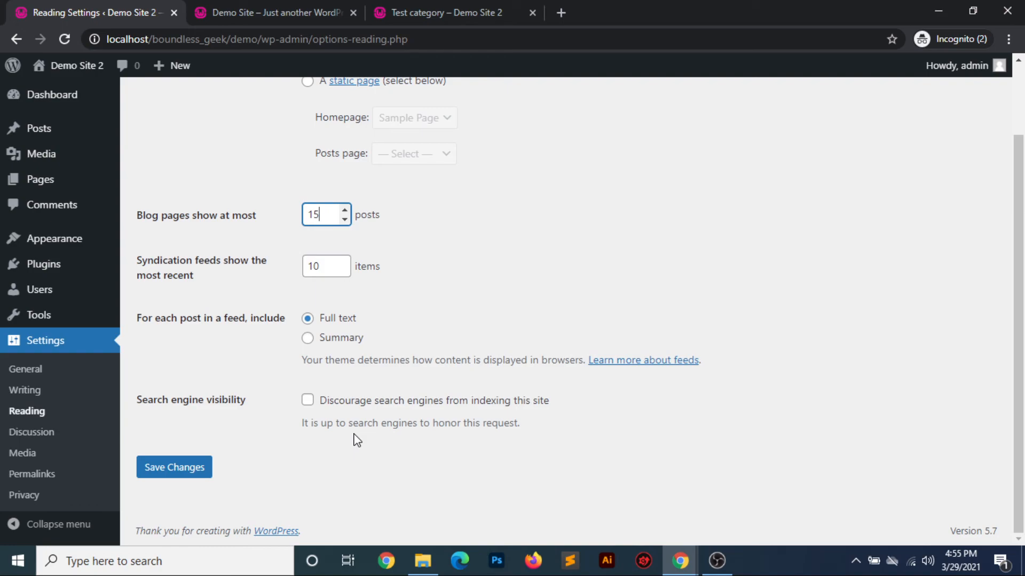
pyautogui.click(308, 401)
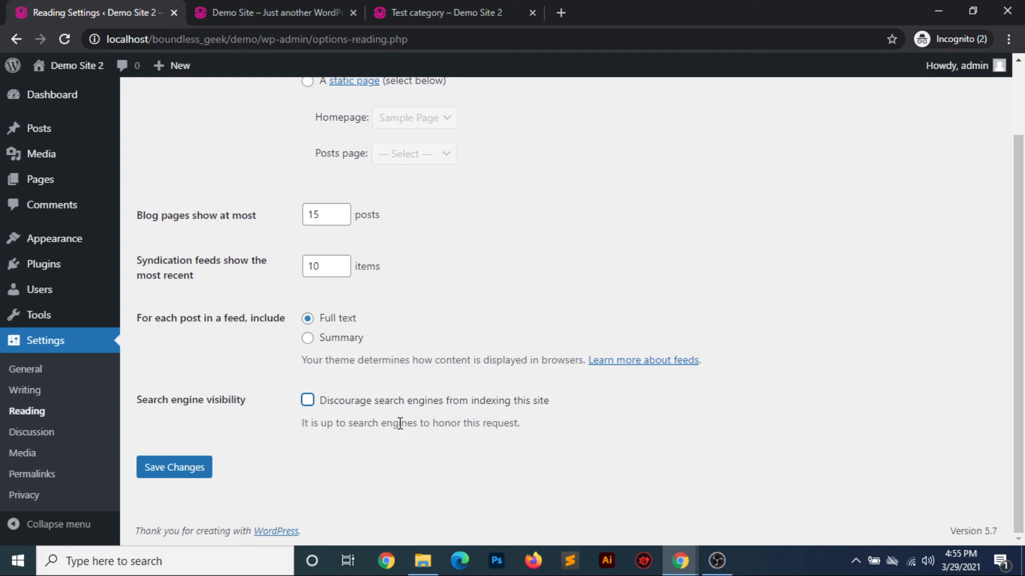
# Open the Discussion Settings and review the default post, comment, notification, moderation, disallowed keys and avatar options
pyautogui.click(34, 435)
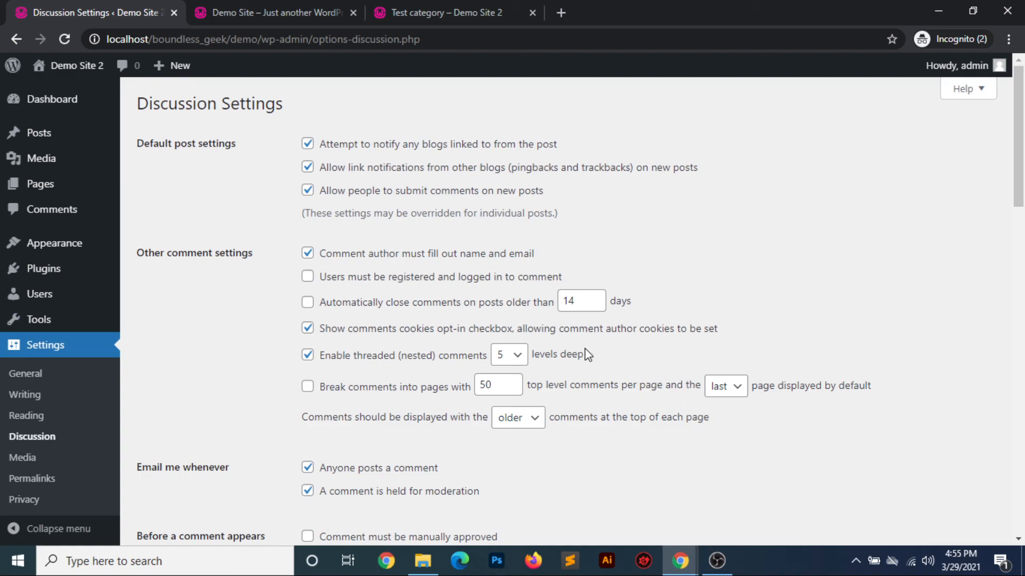
pyautogui.scroll(-3, 587, 354)
pyautogui.scroll(-2, 586, 355)
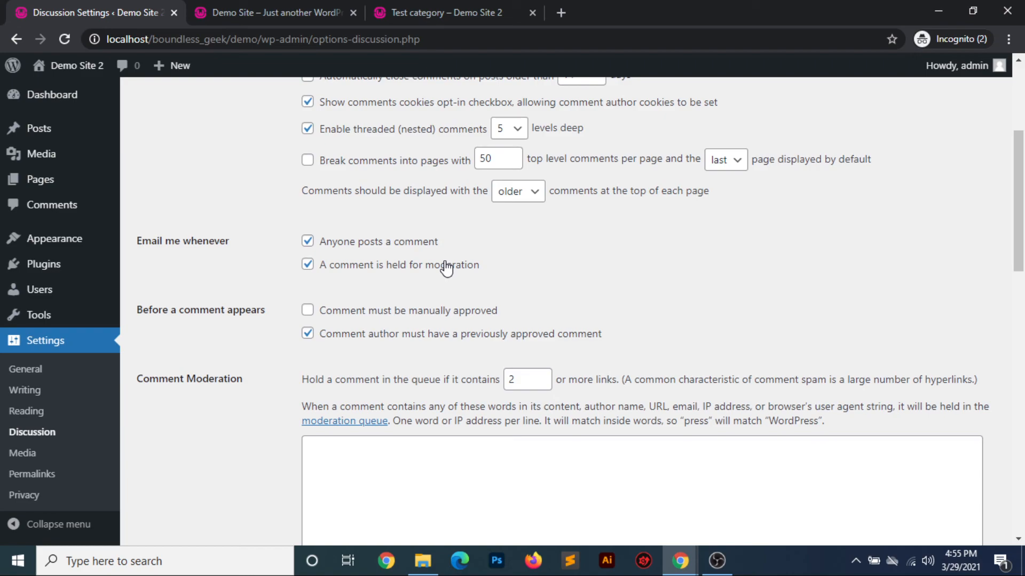
pyautogui.scroll(-3, 446, 267)
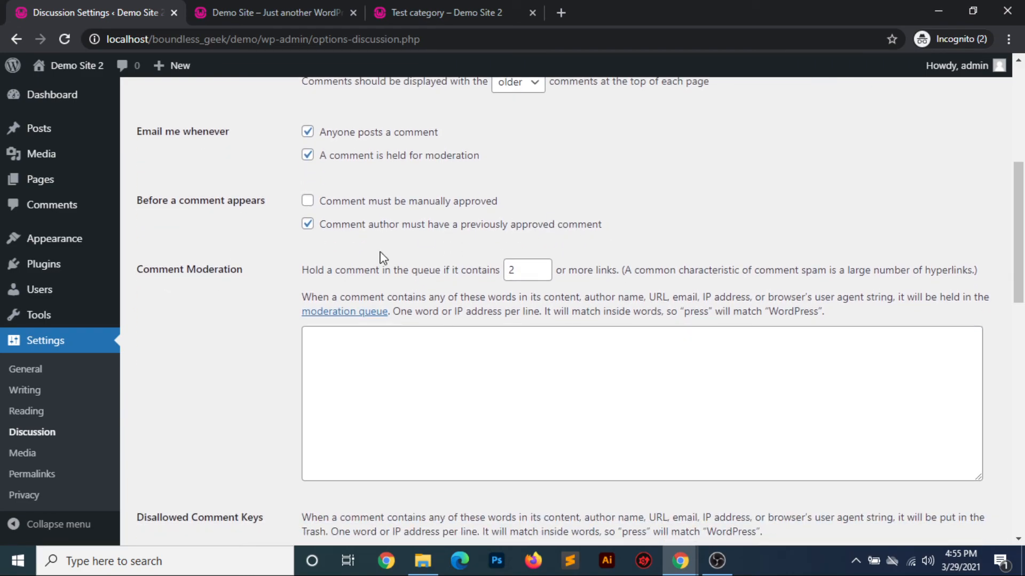
pyautogui.scroll(-4, 328, 427)
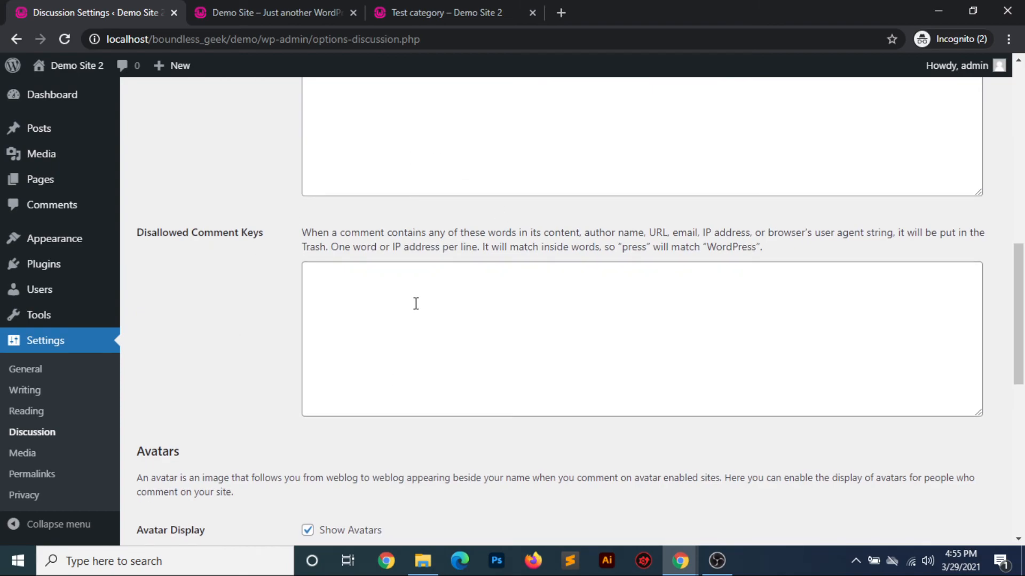
pyautogui.scroll(-4, 415, 304)
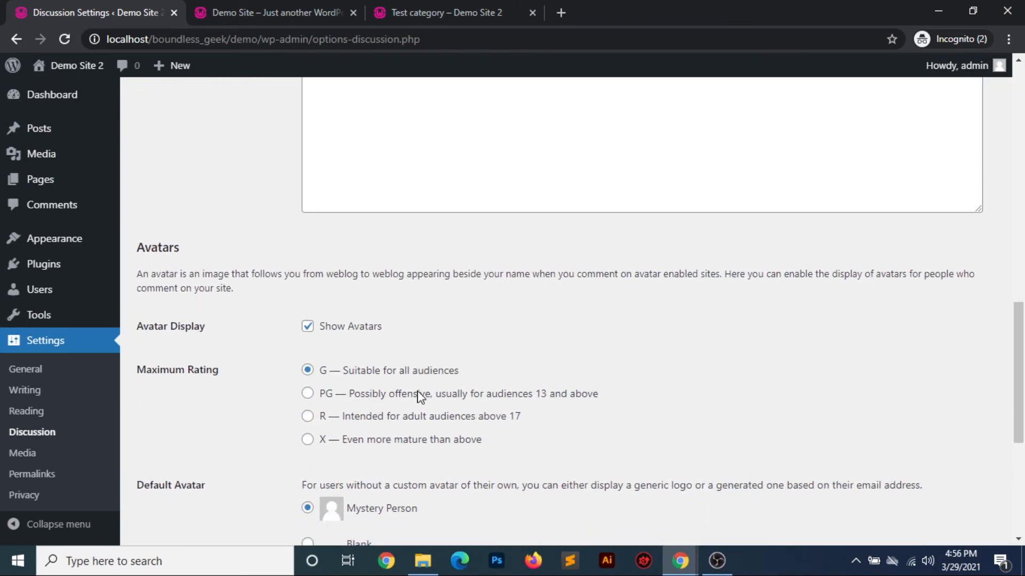
pyautogui.scroll(6, 471, 238)
pyautogui.scroll(-6, 471, 238)
pyautogui.scroll(-5, 472, 240)
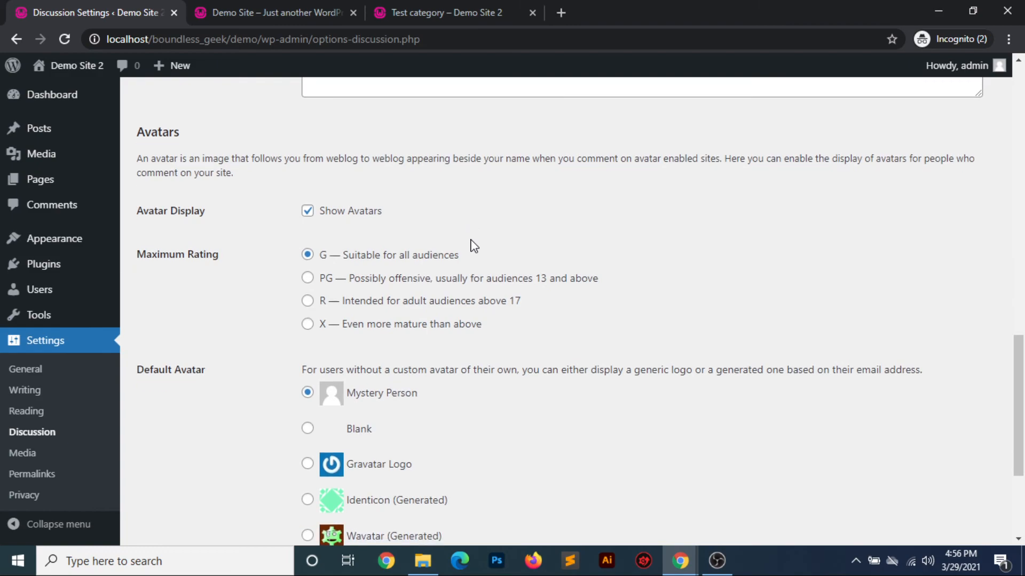
# Open the Media Settings and review the thumbnail, medium and large image sizes and the upload folder option
pyautogui.click(22, 453)
pyautogui.scroll(-2, 437, 364)
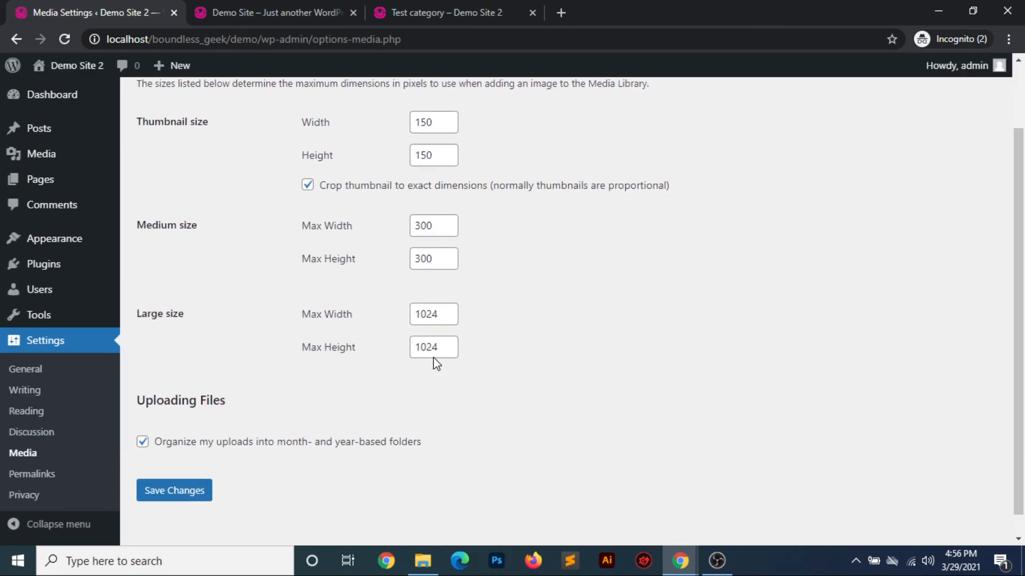
pyautogui.scroll(2, 436, 364)
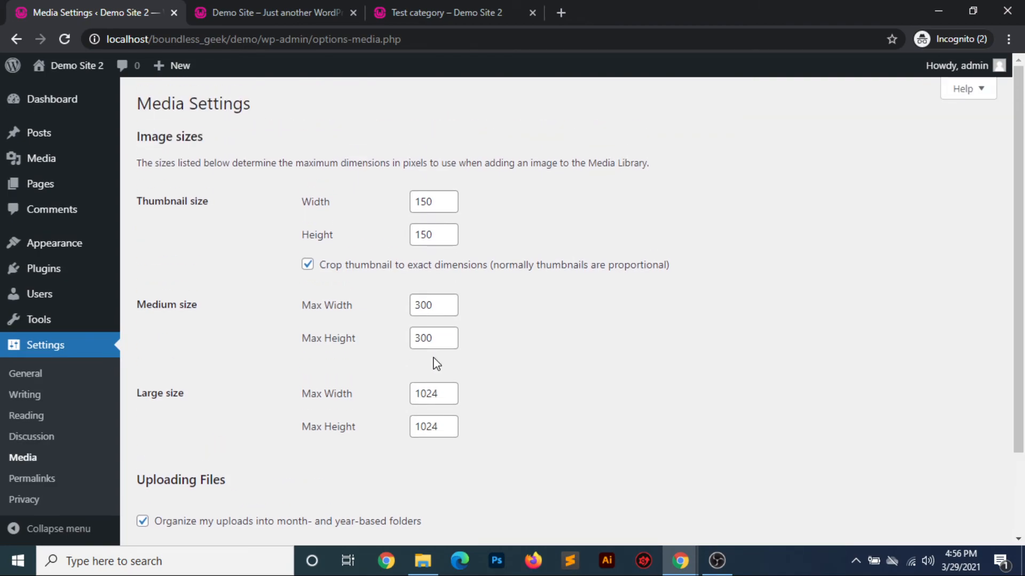
pyautogui.scroll(-1, 624, 375)
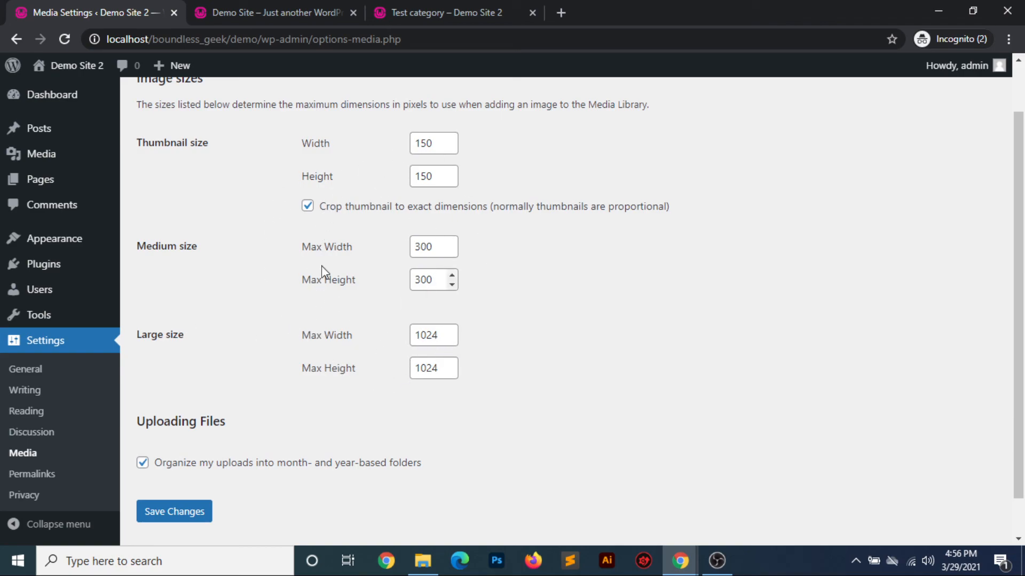
pyautogui.scroll(-1, 341, 278)
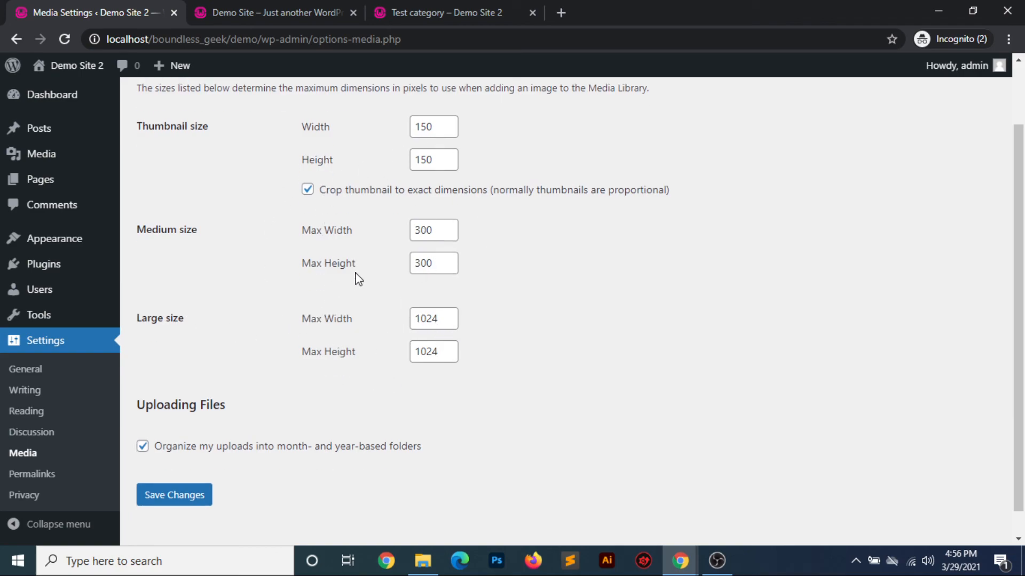
# Open the Permalink Settings, then view Test post on the live site and examine the date and name part of its URL
pyautogui.click(39, 475)
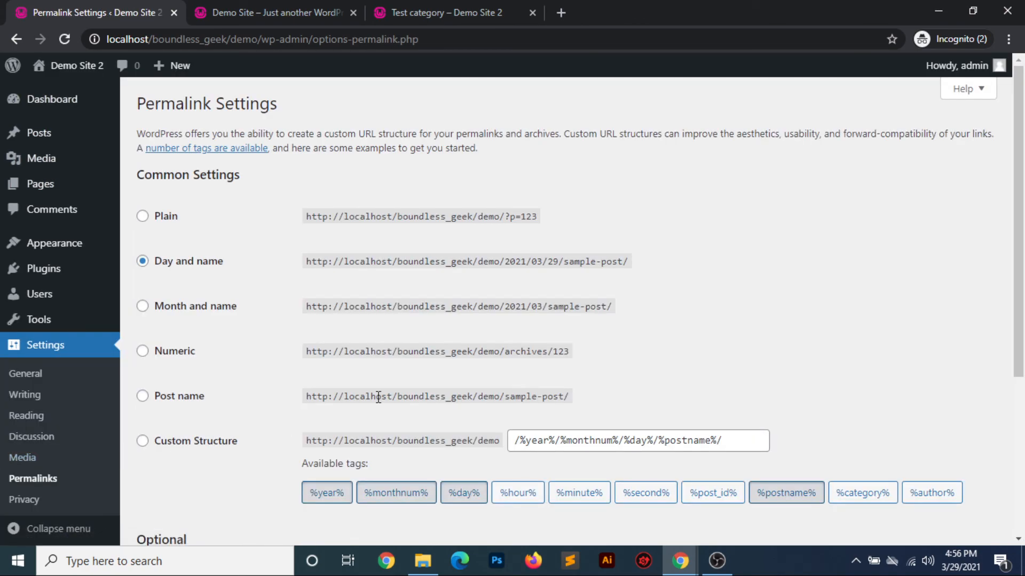
pyautogui.scroll(-1, 378, 397)
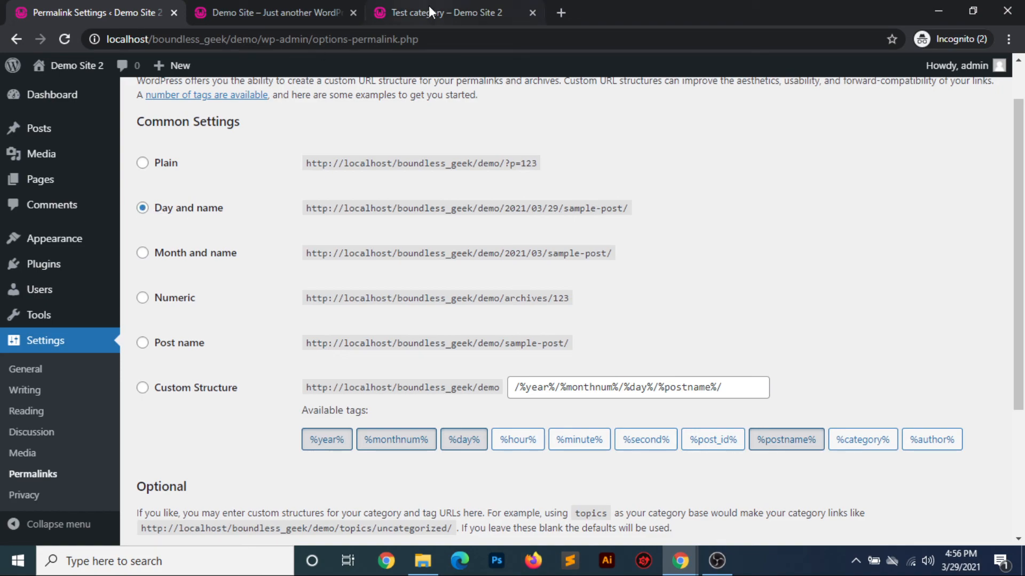
pyautogui.click(446, 7)
pyautogui.click(357, 313)
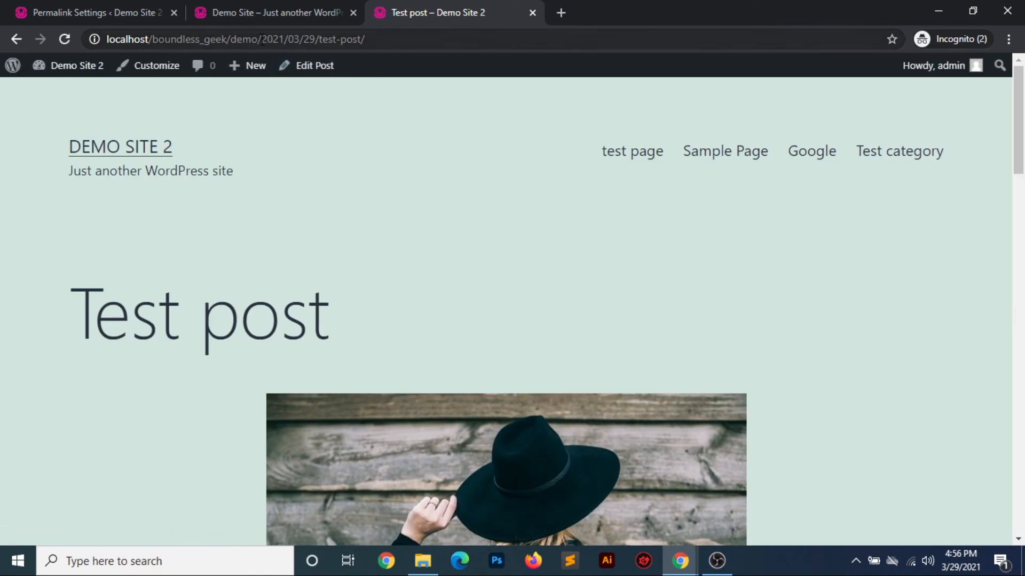
pyautogui.moveTo(261, 37); pyautogui.dragTo(376, 34)
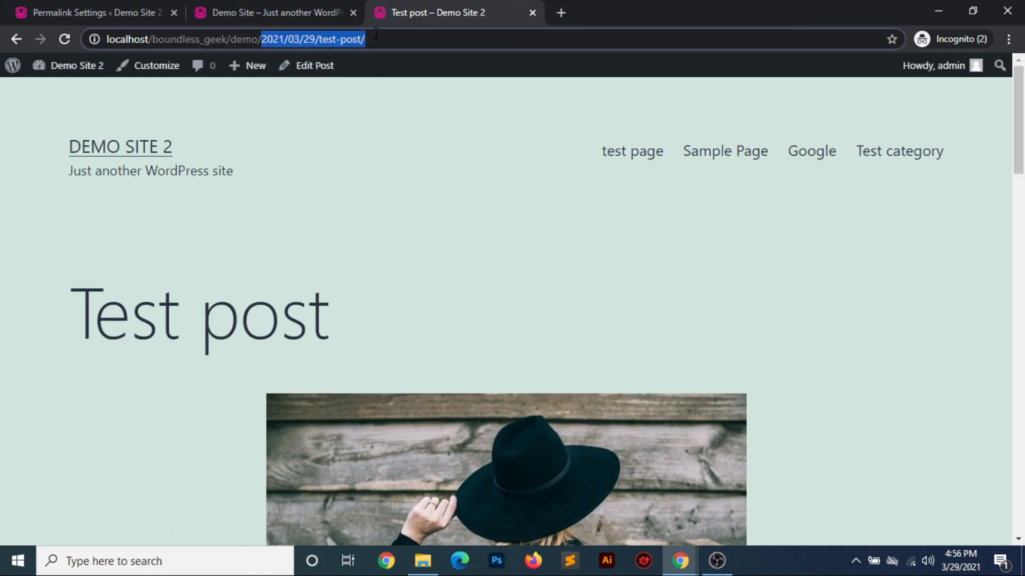
# Set the site's permalink structure to Plain and save the changes
pyautogui.click(102, 16)
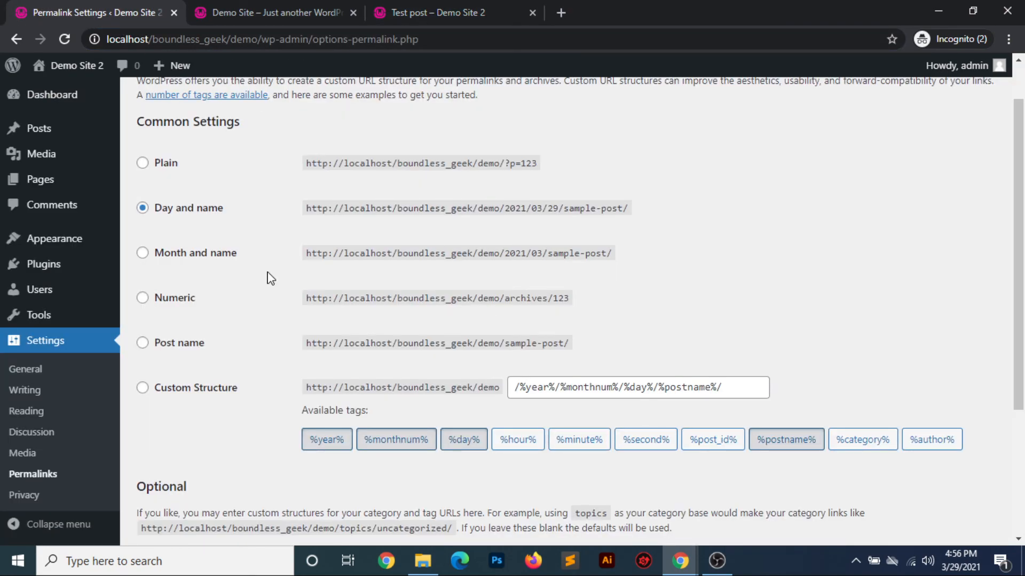
pyautogui.click(142, 163)
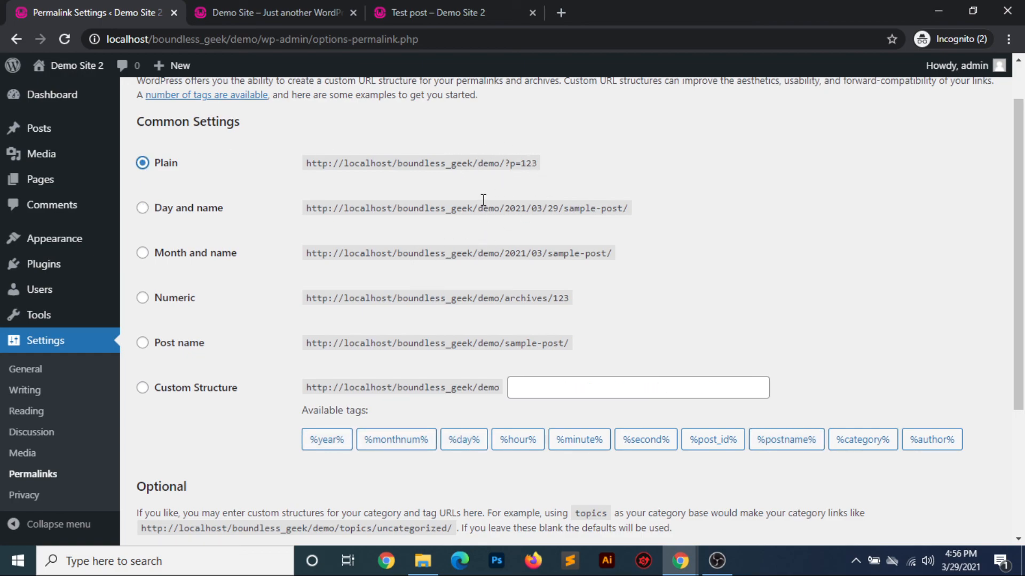
pyautogui.scroll(-3, 450, 309)
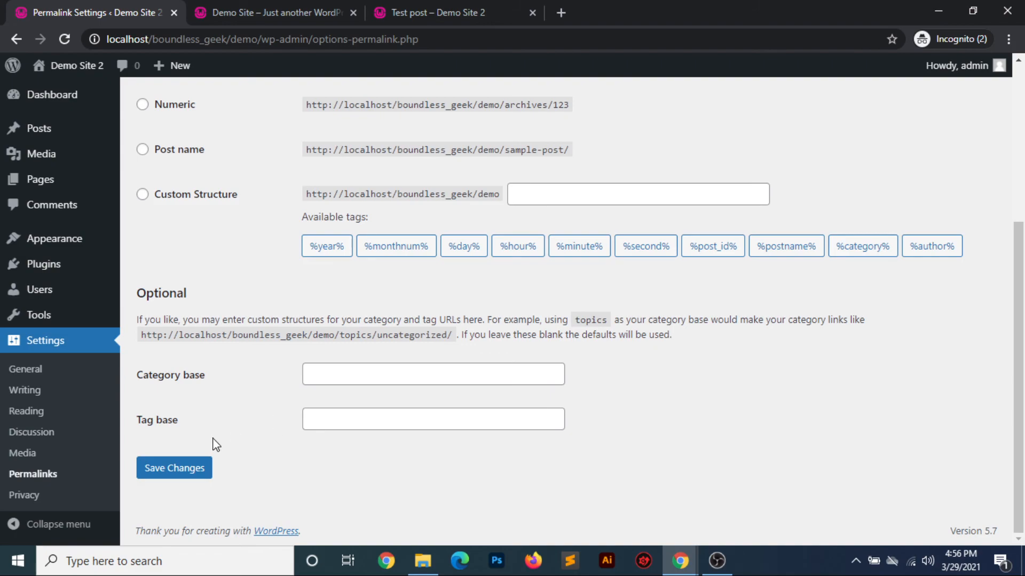
pyautogui.click(200, 457)
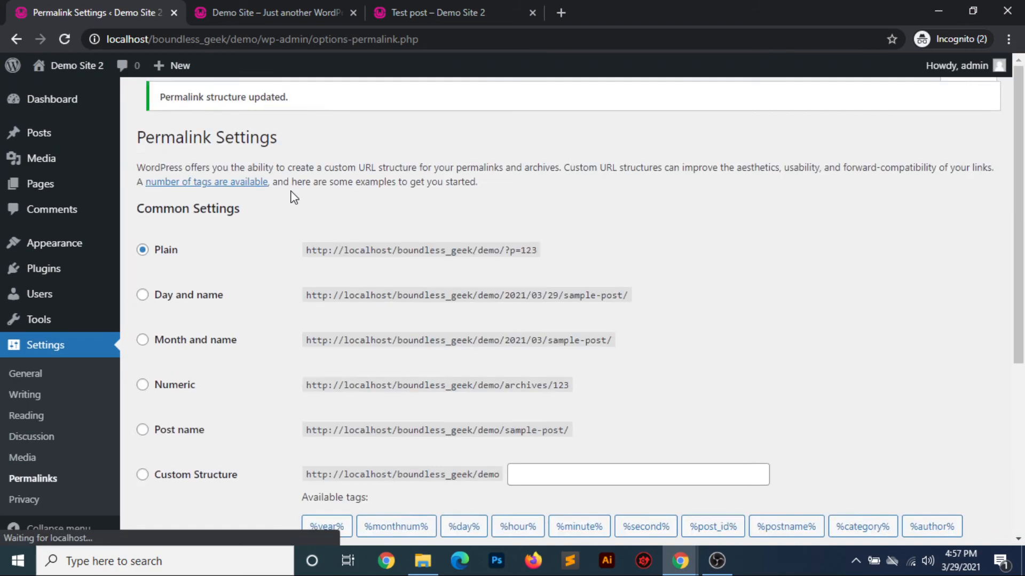
# Reload the live site's homepage, open Test post again and examine the post ID in its URL
pyautogui.click(442, 13)
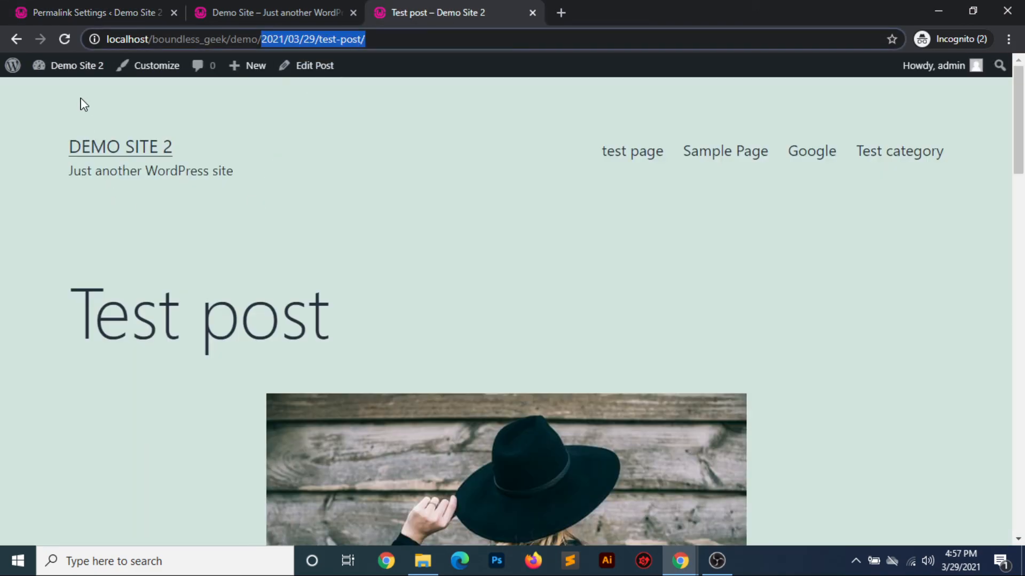
pyautogui.click(148, 156)
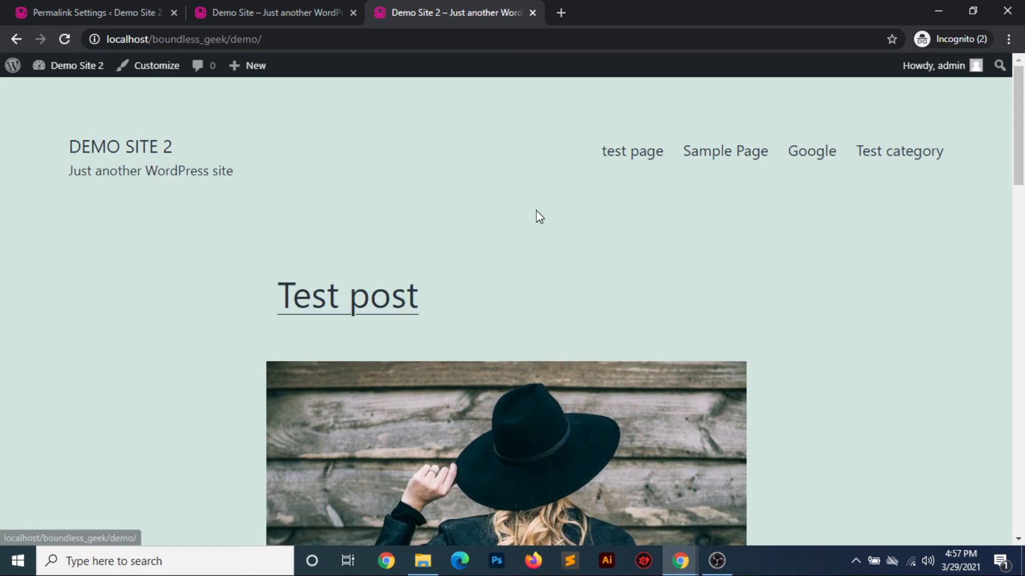
pyautogui.click(384, 300)
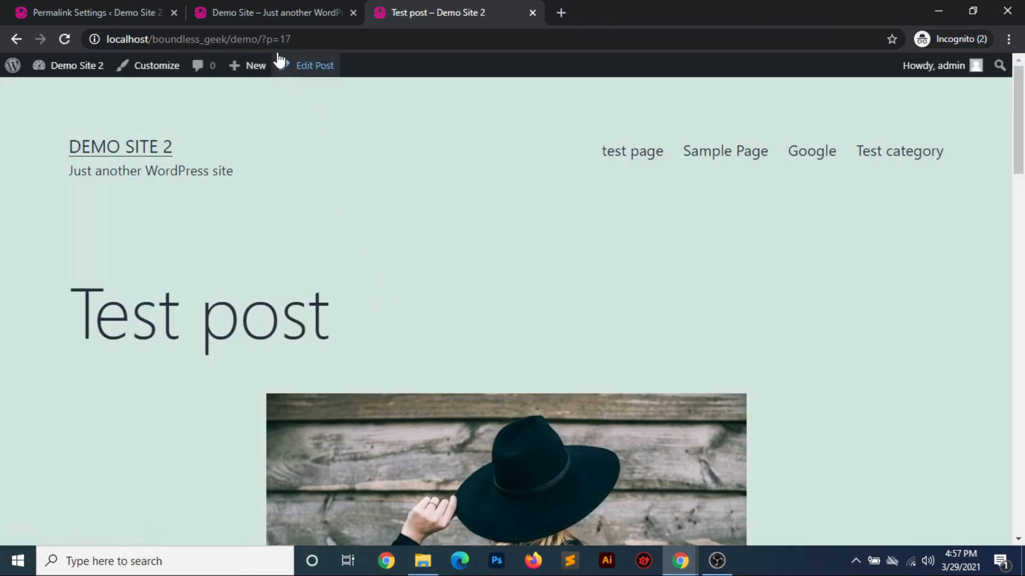
pyautogui.moveTo(300, 41)
pyautogui.mouseDown()
pyautogui.moveTo(257, 40)
pyautogui.moveTo(306, 38)
pyautogui.mouseUp()
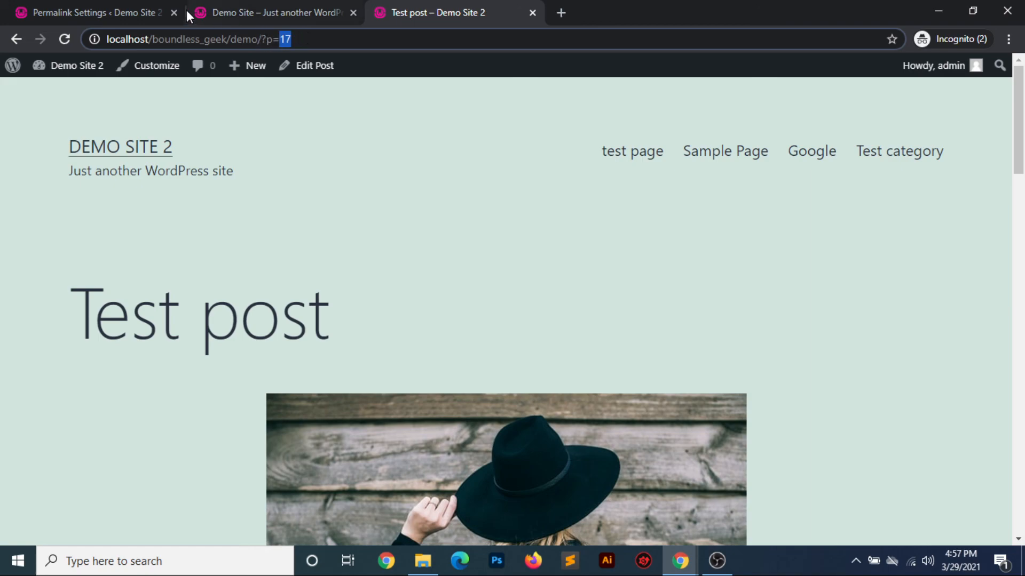
# Set the site's permalink structure to Post name, examine its sample URL and save the changes
pyautogui.click(139, 9)
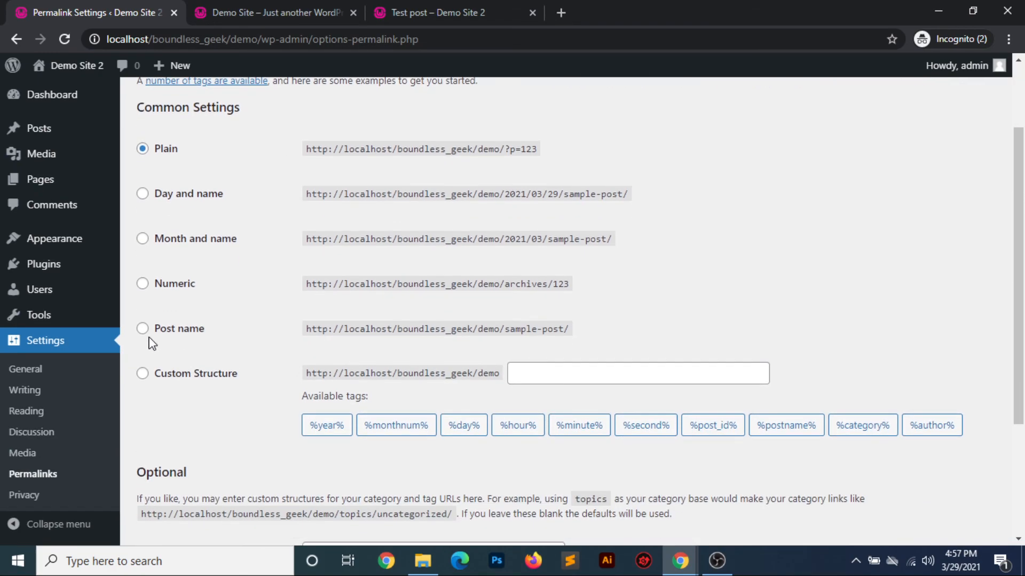
pyautogui.click(143, 328)
pyautogui.scroll(-3, 389, 390)
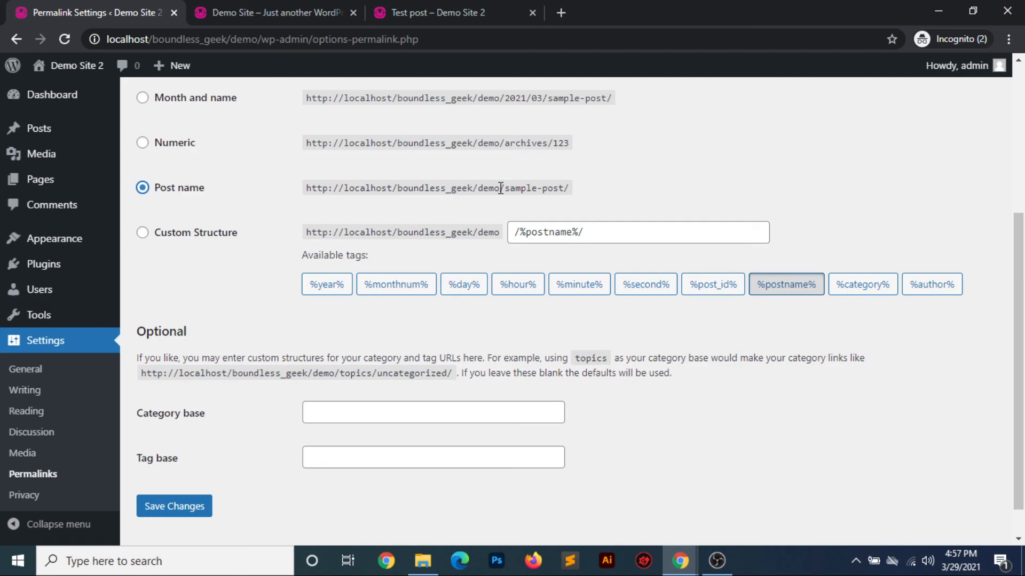
pyautogui.moveTo(500, 187); pyautogui.dragTo(307, 186)
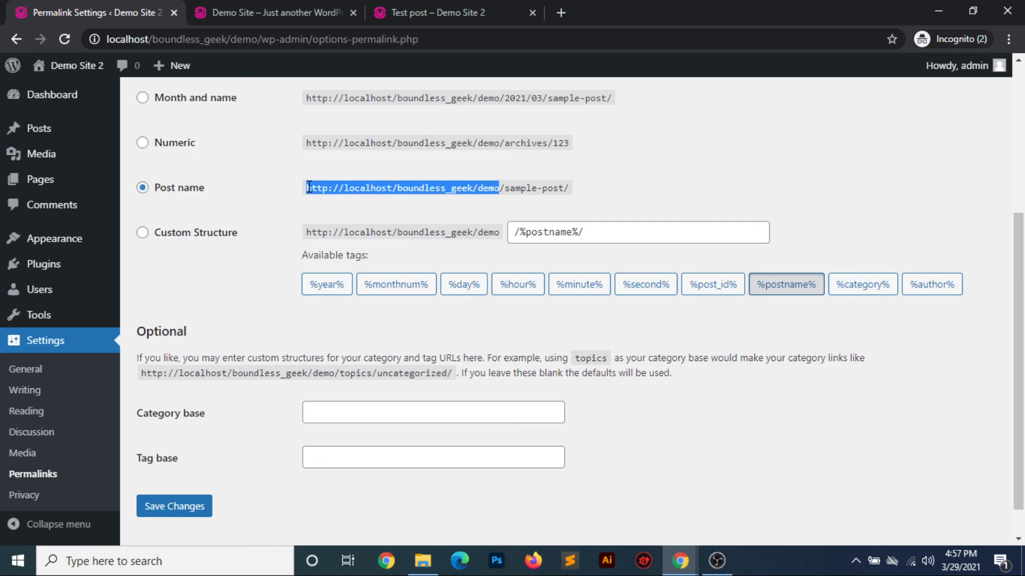
pyautogui.click(505, 187)
pyautogui.moveTo(505, 188); pyautogui.dragTo(576, 191)
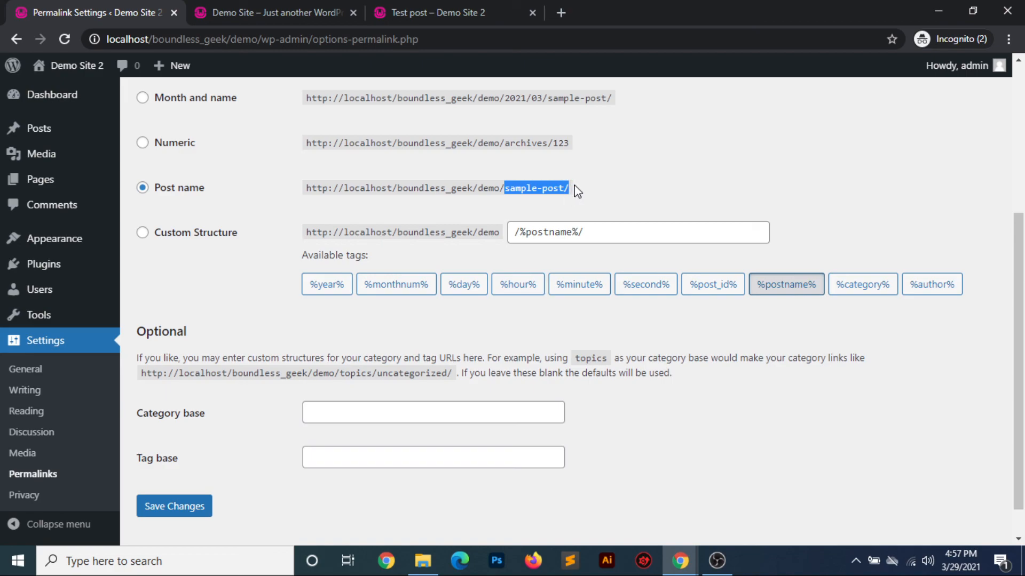
pyautogui.click(183, 507)
# Go to the live site's homepage, open Test post again and examine the post name in its URL
pyautogui.click(393, 7)
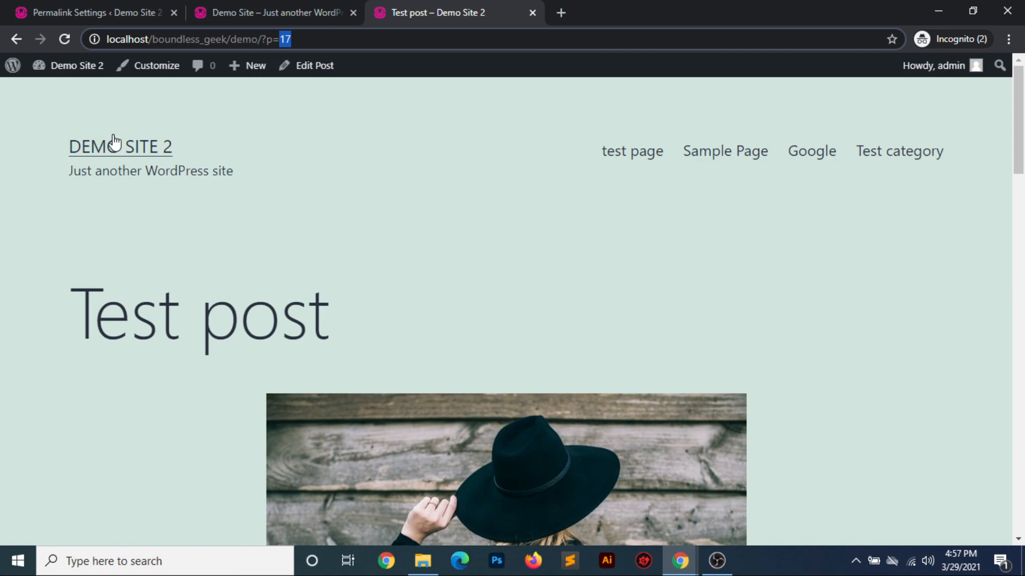
pyautogui.click(107, 149)
pyautogui.click(399, 305)
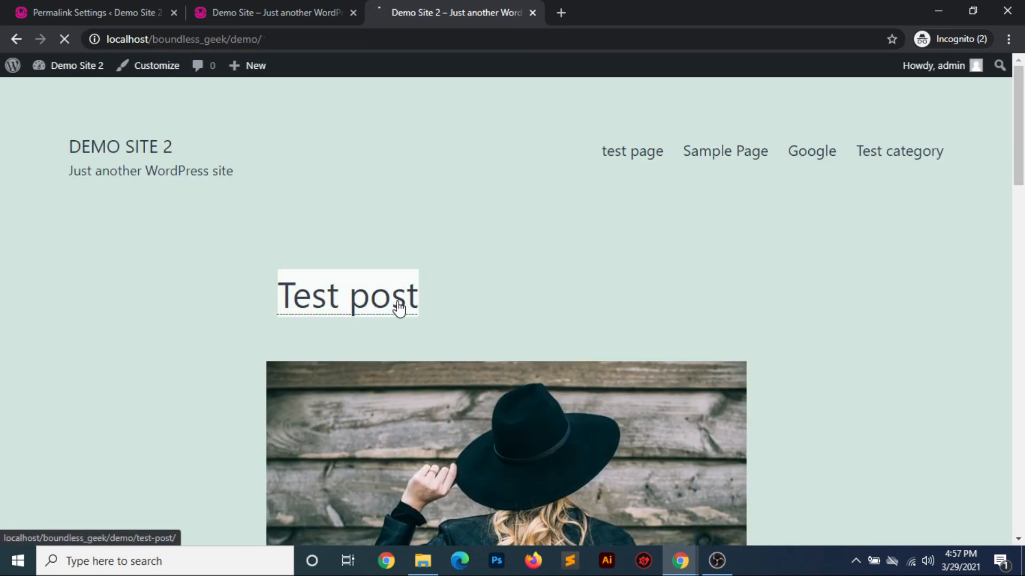
pyautogui.moveTo(313, 38); pyautogui.dragTo(103, 44)
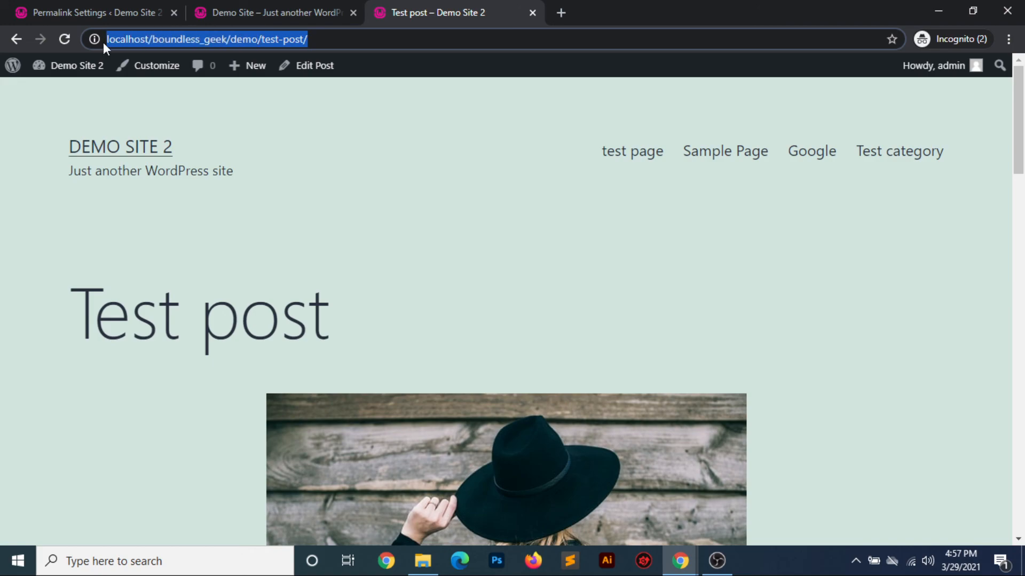
# Return to the Permalink Settings, select Custom Structure and review its available tags and the optional category and tag bases without saving
pyautogui.click(112, 14)
pyautogui.scroll(-3, 457, 367)
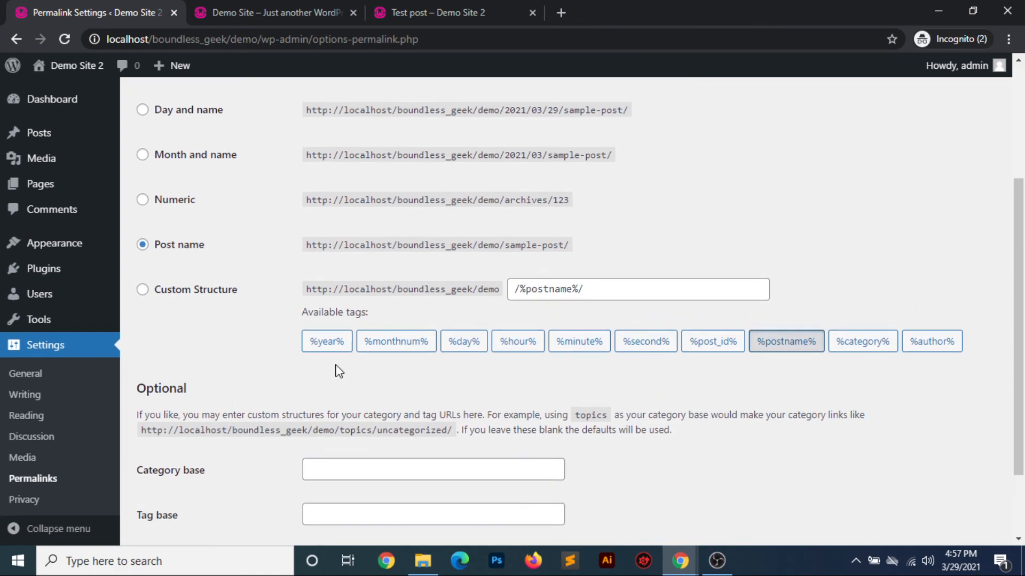
pyautogui.scroll(1, 339, 372)
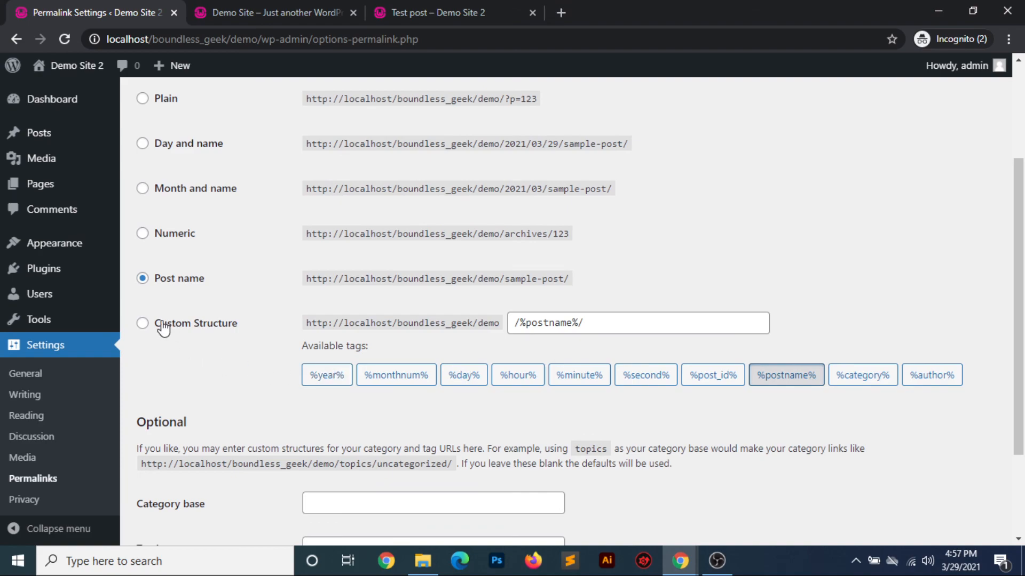
pyautogui.click(143, 324)
pyautogui.scroll(-3, 529, 426)
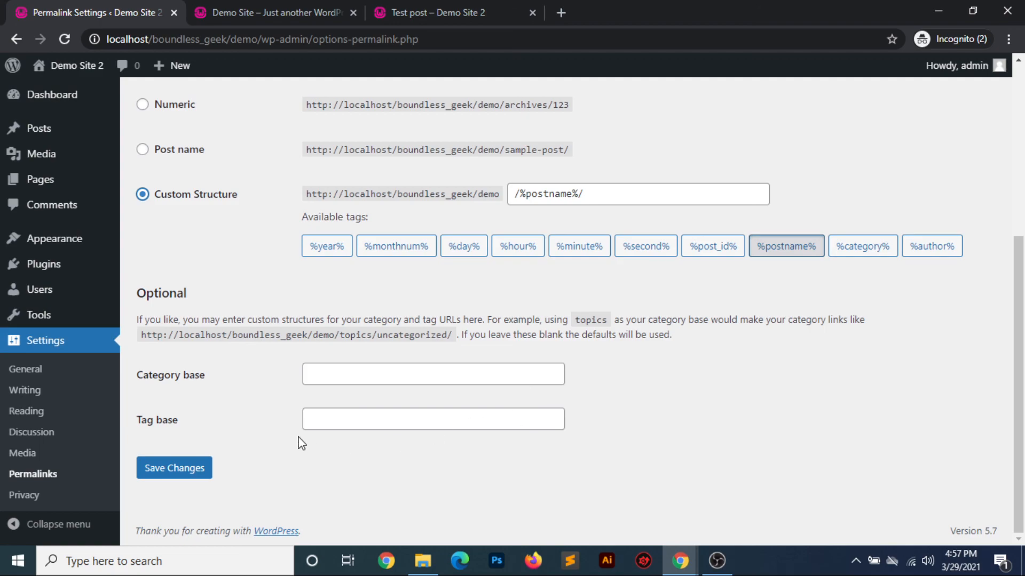
# Open the Privacy Settings and review the options for creating or changing the Privacy Policy page
pyautogui.click(27, 495)
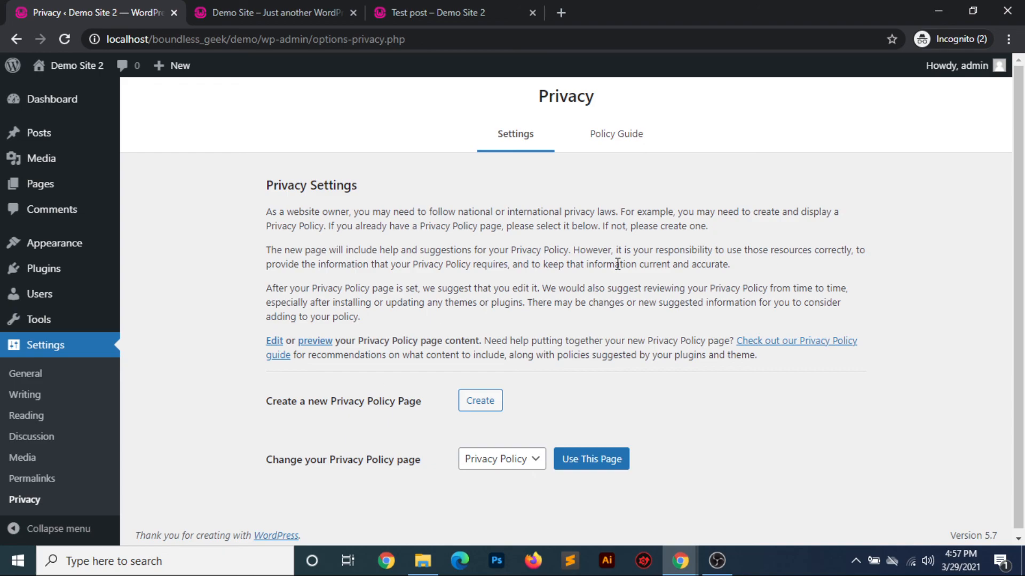
pyautogui.moveTo(15, 68)
pyautogui.scroll(-1, 630, 300)
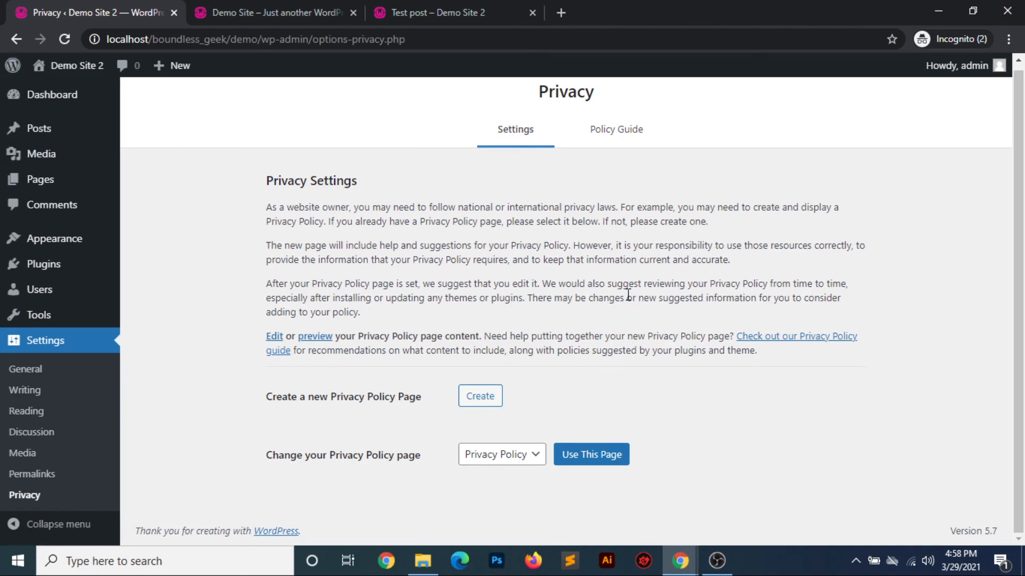
pyautogui.scroll(1, 254, 239)
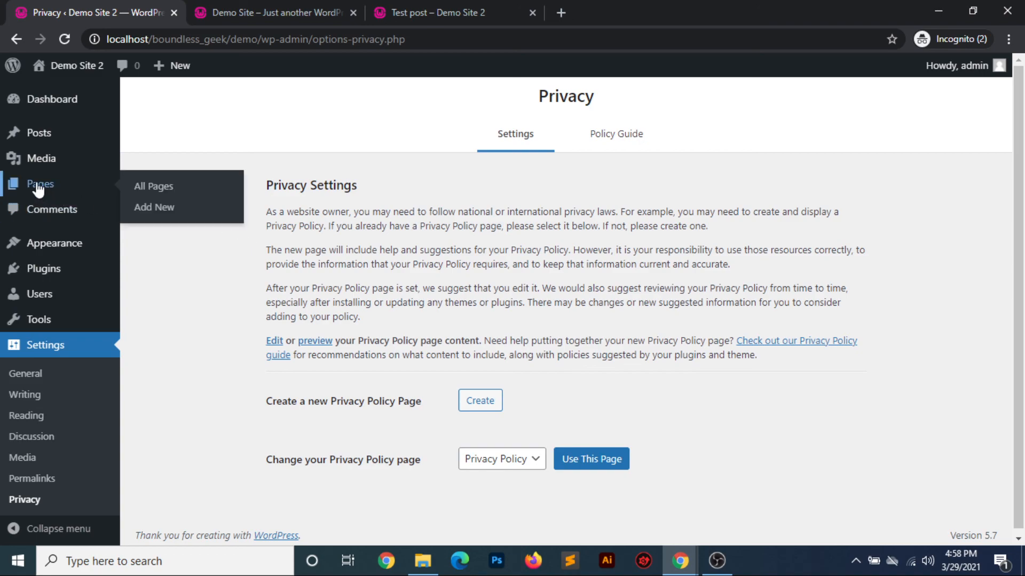
pyautogui.moveTo(128, 188)
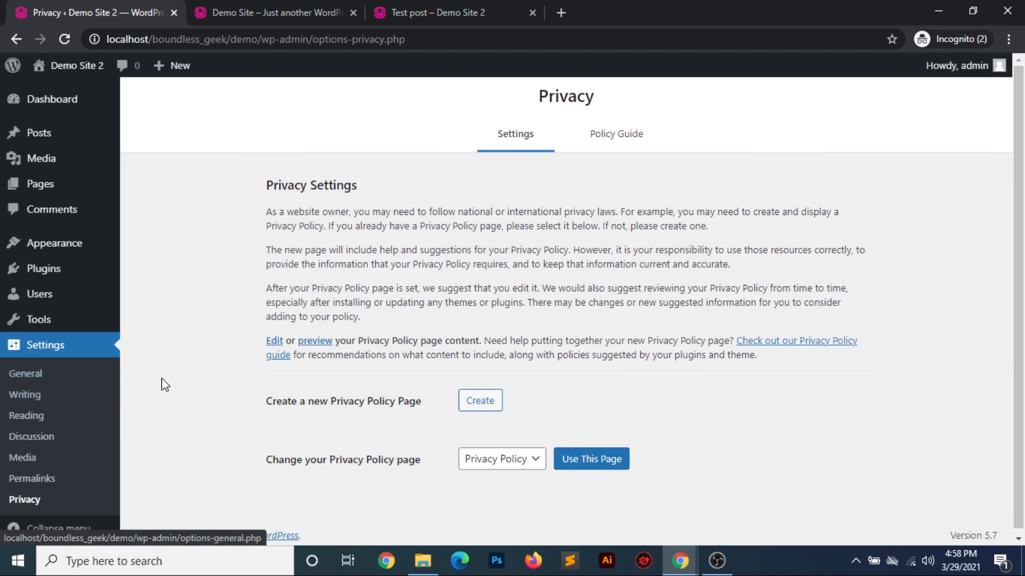
pyautogui.moveTo(68, 250)
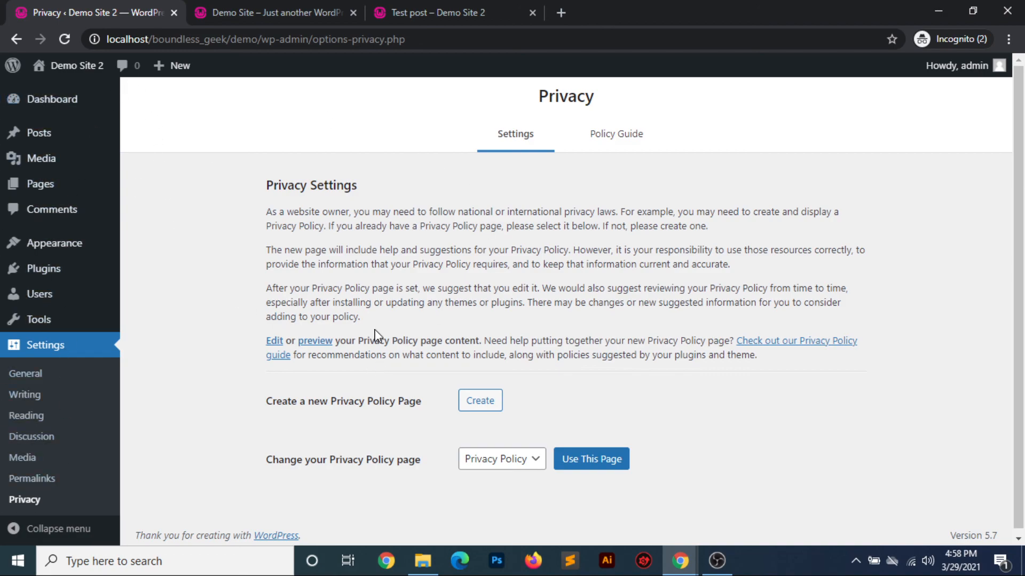
# Look through Test post on the live site down to its comment form, and switch to the already open Demo Site homepage
pyautogui.click(423, 11)
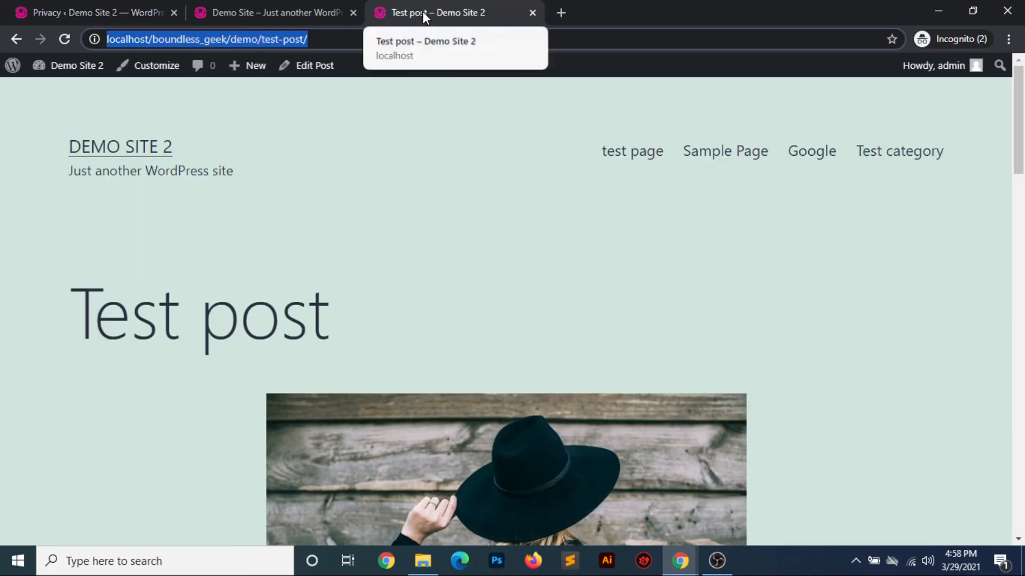
pyautogui.scroll(-5, 389, 305)
pyautogui.scroll(-15, 392, 307)
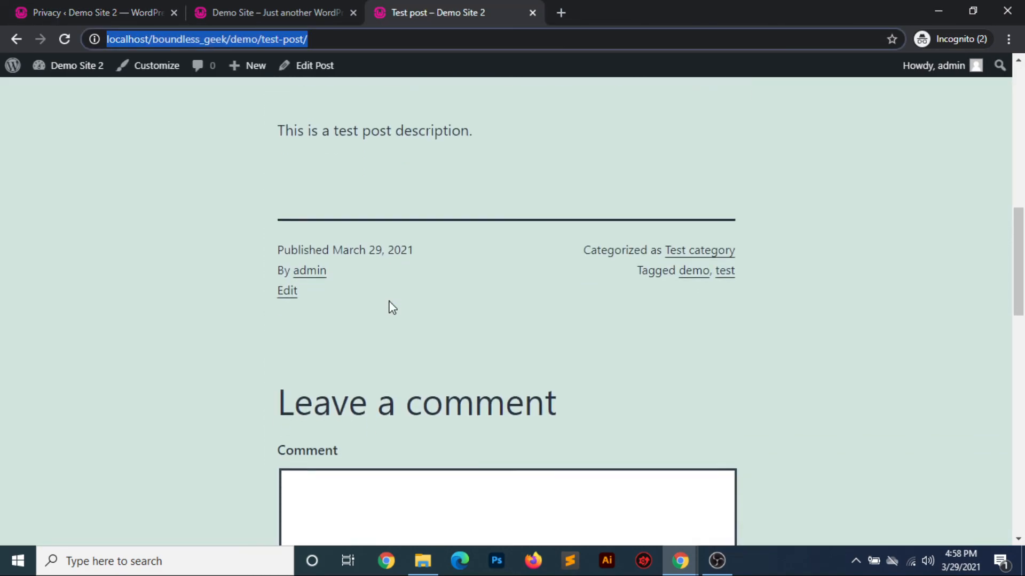
pyautogui.scroll(-3, 389, 307)
pyautogui.scroll(12, 390, 304)
pyautogui.scroll(10, 505, 322)
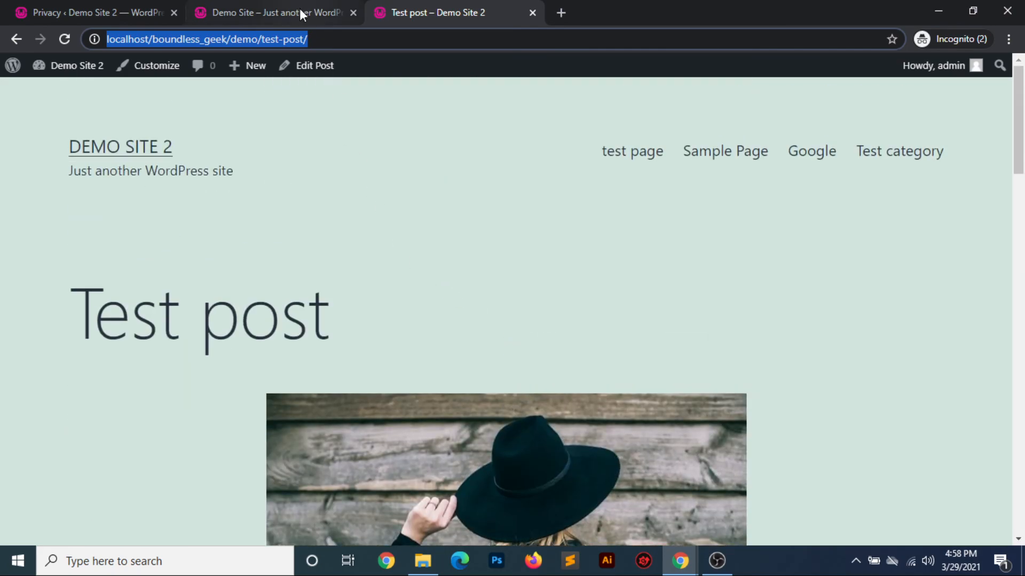
pyautogui.click(299, 8)
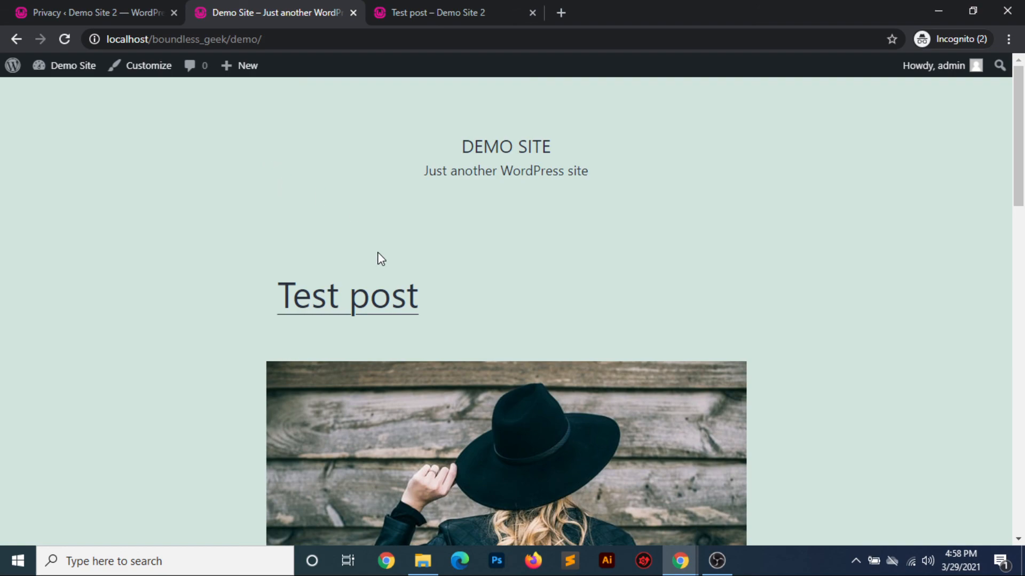